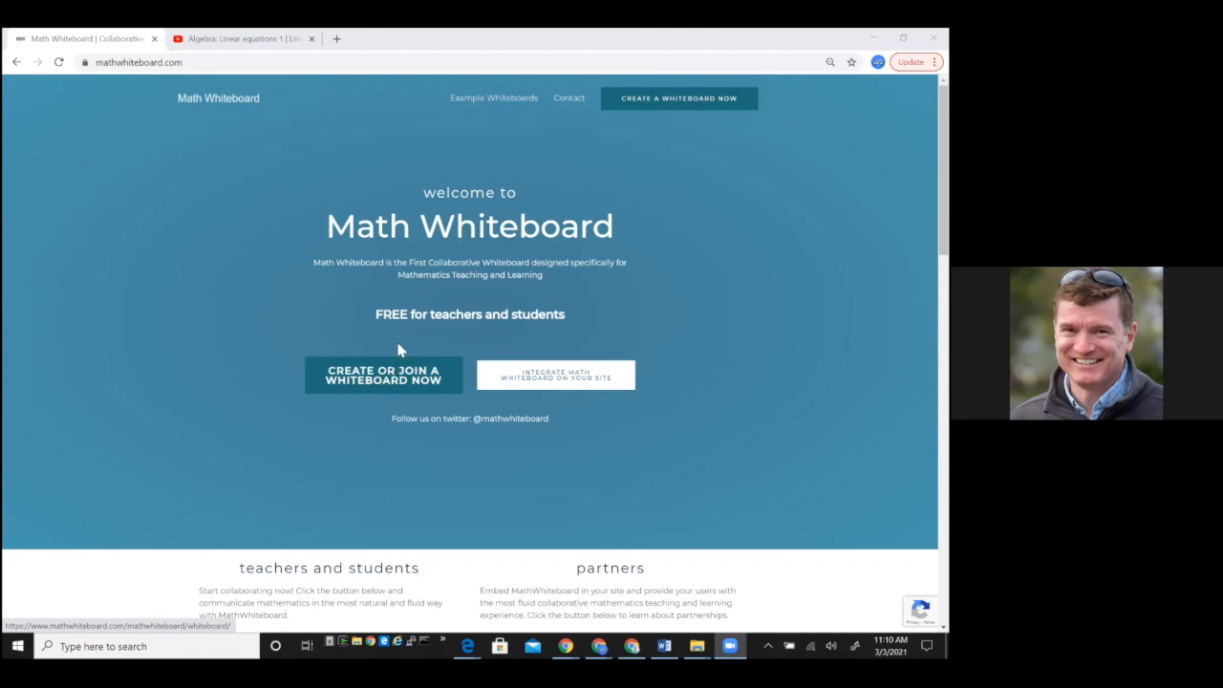
# - Create a new whiteboard and dismiss the getting-started and graph help popups
pyautogui.click(345, 379)
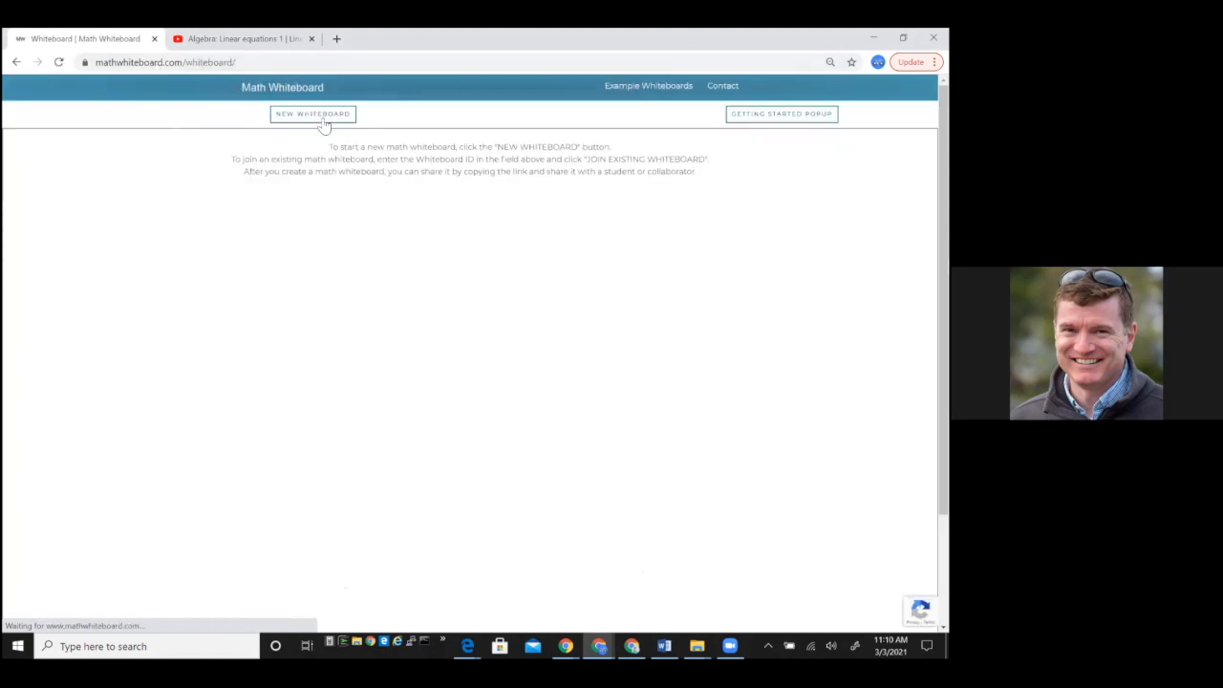
pyautogui.click(300, 125)
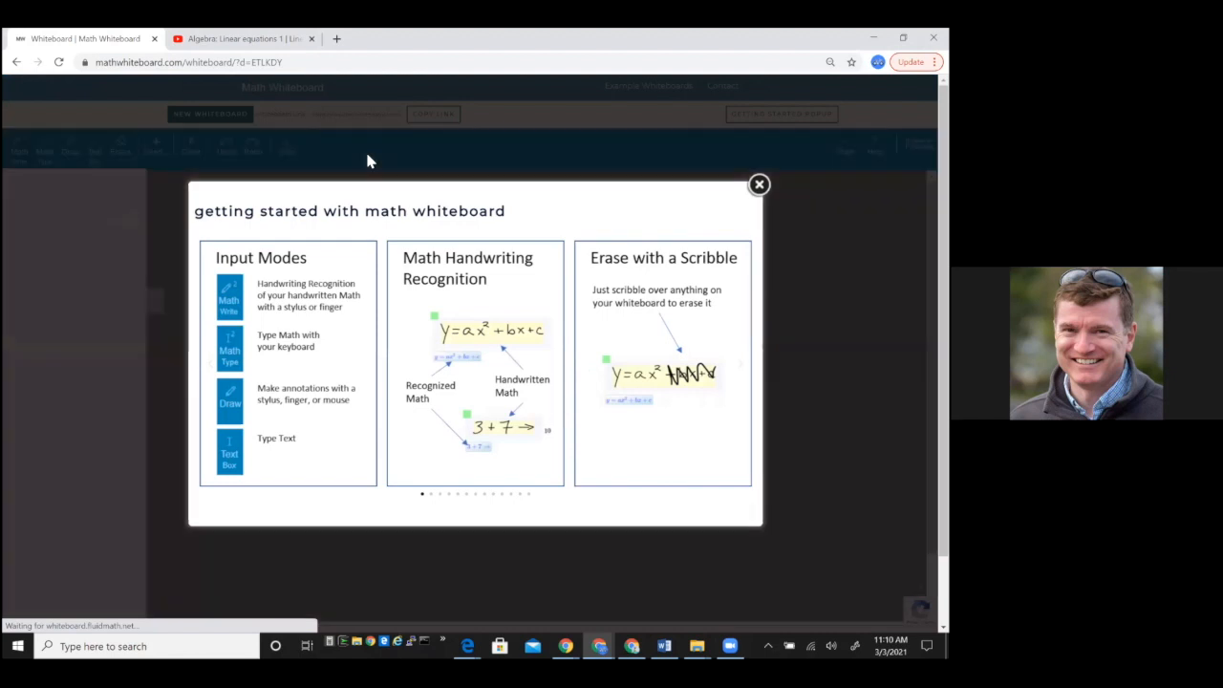
pyautogui.click(366, 160)
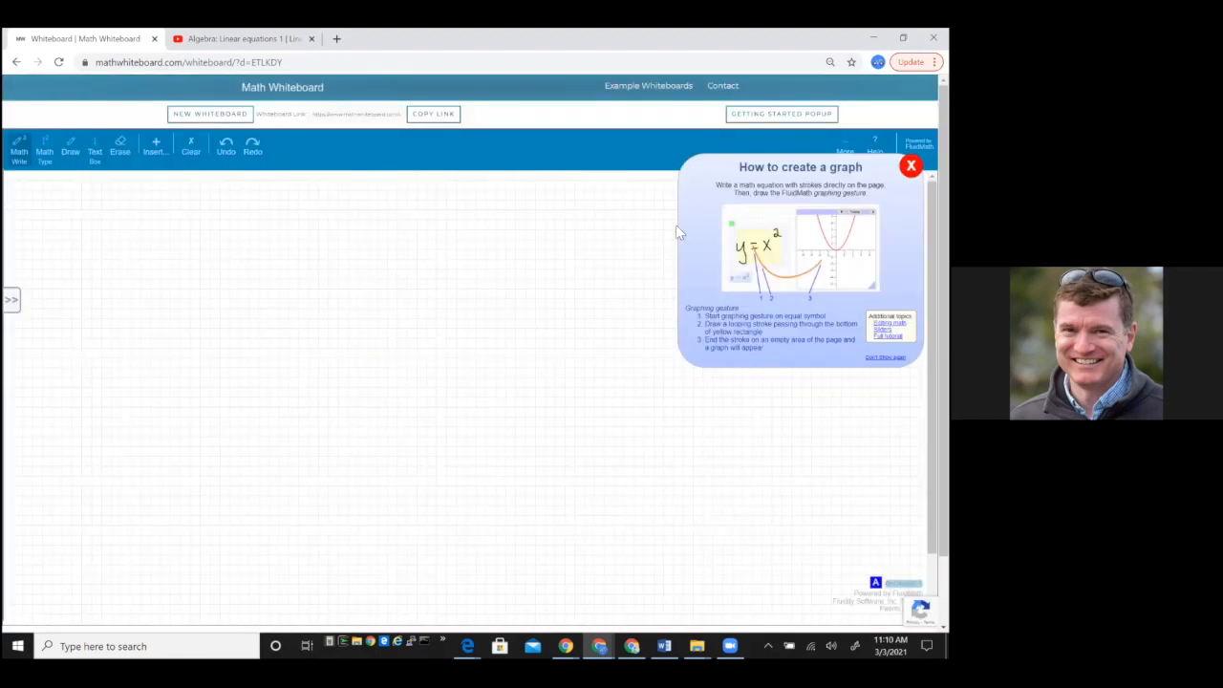
pyautogui.click(910, 166)
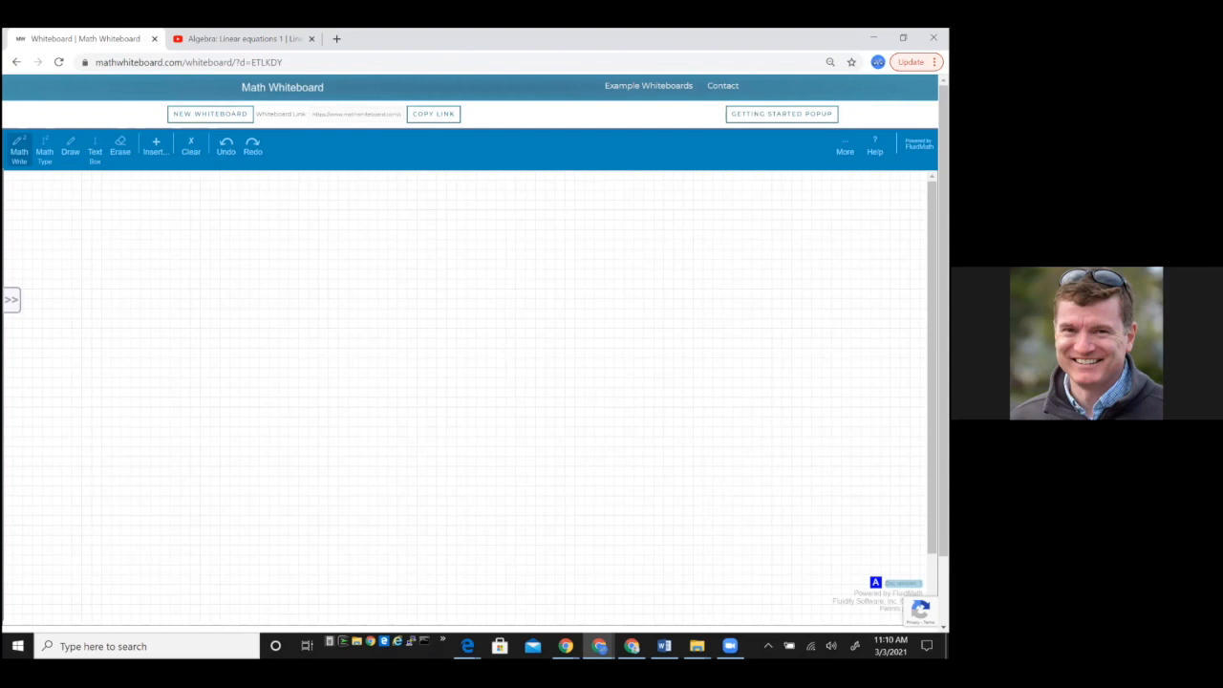
# - Handwrite the expression 1 + 2 with an evaluation arrow near the upper-left of the canvas, and dismiss the Windows update notification
pyautogui.moveTo(110, 230)
pyautogui.mouseDown()
pyautogui.moveTo(108, 277)
pyautogui.moveTo(132, 264)
pyautogui.mouseUp()
pyautogui.moveTo(123, 254); pyautogui.dragTo(176, 269)
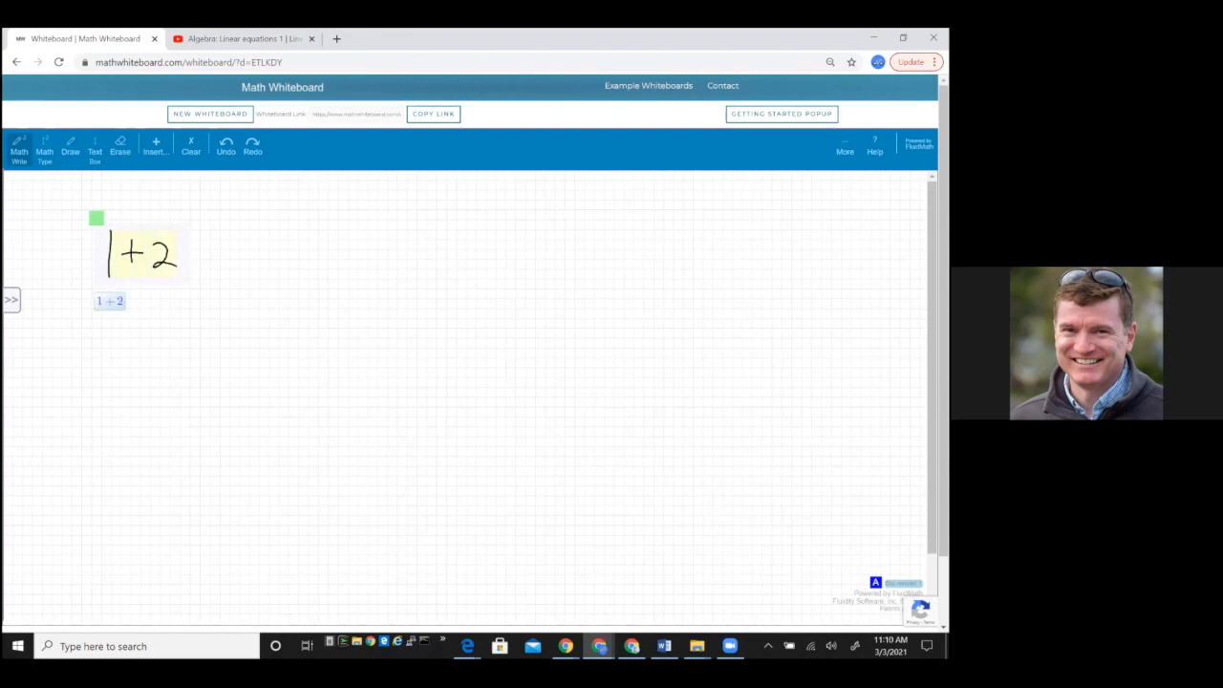
pyautogui.moveTo(188, 255)
pyautogui.mouseDown()
pyautogui.moveTo(220, 254)
pyautogui.moveTo(210, 262)
pyautogui.mouseUp()
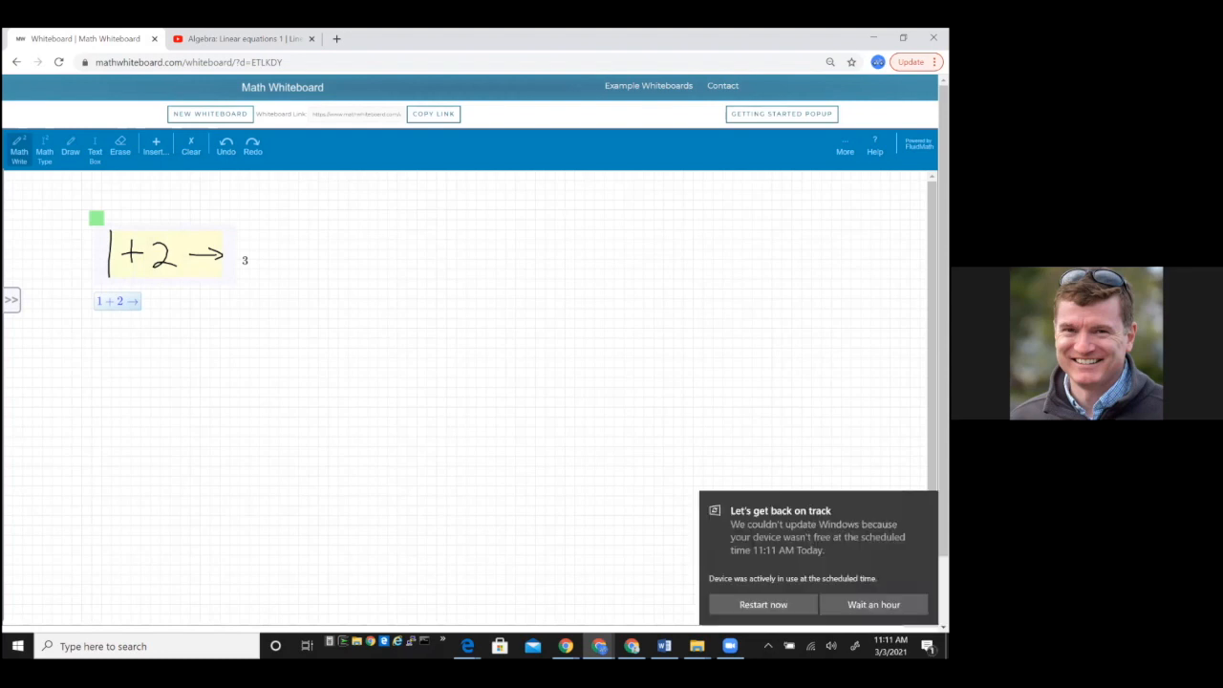
pyautogui.click(926, 502)
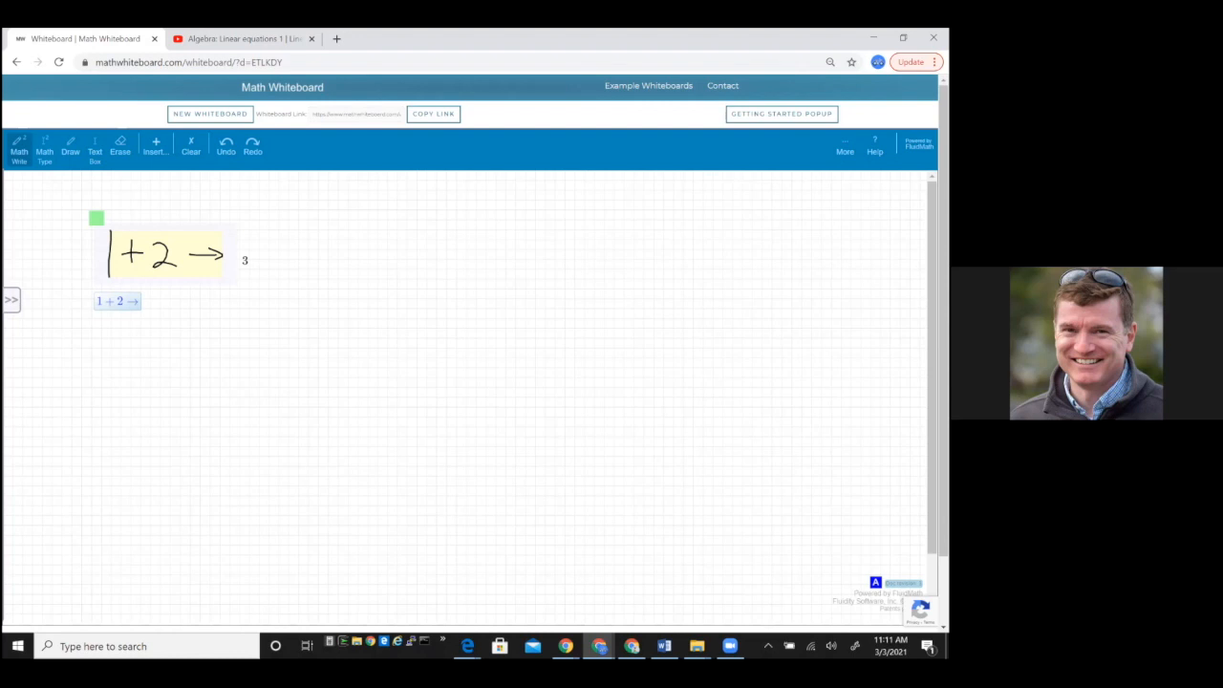
# - Replace the expression's first number with 2 and with the variable a, and write the definition a = 2 below it
pyautogui.moveTo(121, 234)
pyautogui.mouseDown()
pyautogui.moveTo(95, 250)
pyautogui.moveTo(117, 266)
pyautogui.mouseUp()
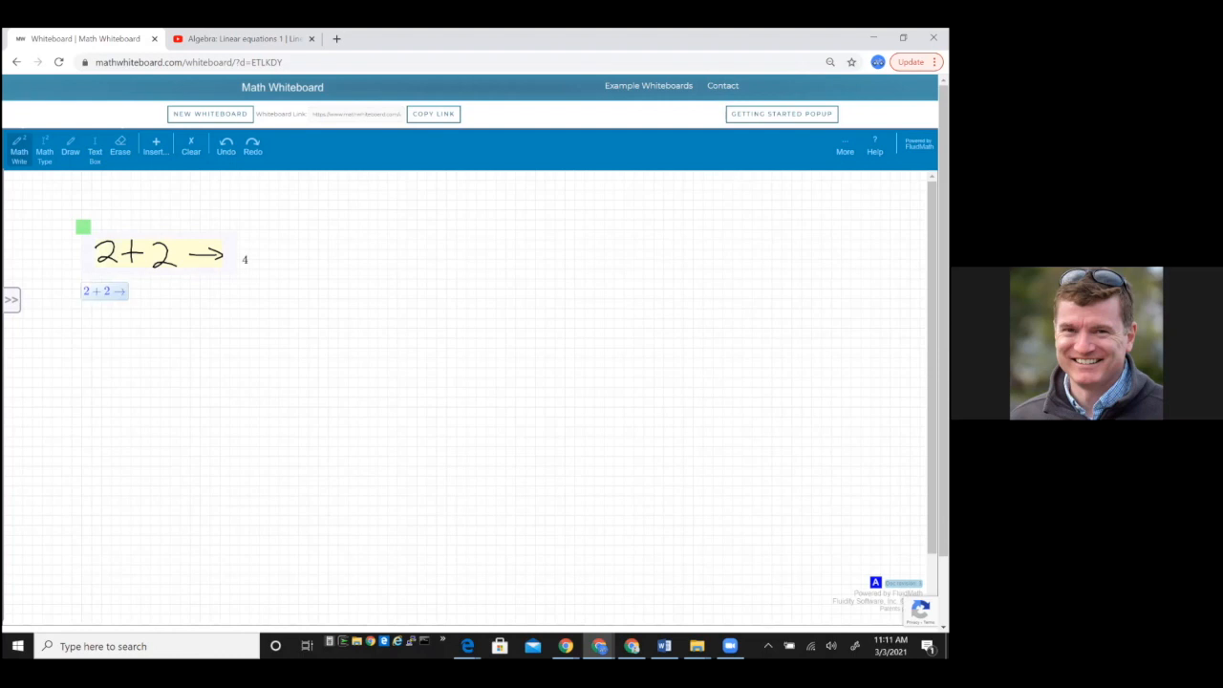
pyautogui.moveTo(119, 235)
pyautogui.mouseDown()
pyautogui.moveTo(92, 269)
pyautogui.moveTo(95, 251)
pyautogui.moveTo(113, 267)
pyautogui.moveTo(100, 271)
pyautogui.moveTo(111, 263)
pyautogui.mouseUp()
pyautogui.moveTo(140, 331)
pyautogui.mouseDown()
pyautogui.moveTo(117, 346)
pyautogui.moveTo(144, 352)
pyautogui.moveTo(170, 336)
pyautogui.mouseUp()
pyautogui.moveTo(149, 345); pyautogui.dragTo(200, 350)
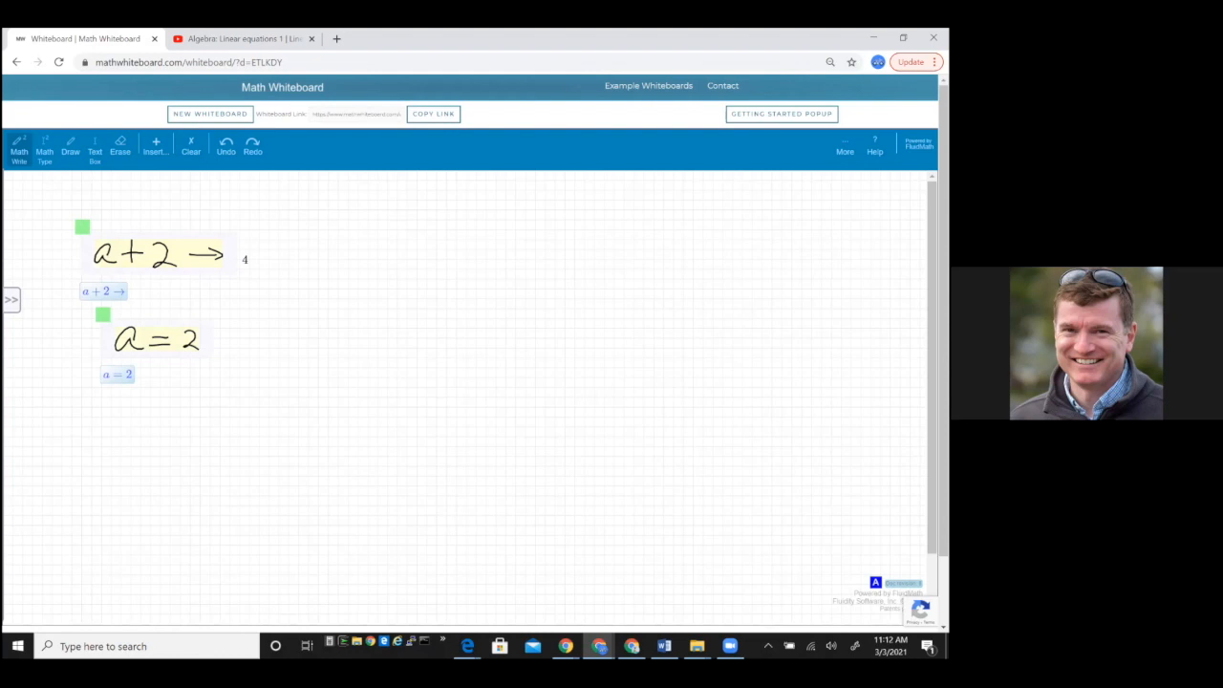
# - Replace the 2 in the sum with b, and define b below a = 2, first as 1 and finally as 3
pyautogui.moveTo(177, 237)
pyautogui.mouseDown()
pyautogui.moveTo(153, 262)
pyautogui.moveTo(170, 257)
pyautogui.mouseUp()
pyautogui.moveTo(136, 403)
pyautogui.mouseDown()
pyautogui.moveTo(143, 436)
pyautogui.moveTo(186, 417)
pyautogui.mouseUp()
pyautogui.moveTo(168, 427); pyautogui.dragTo(209, 437)
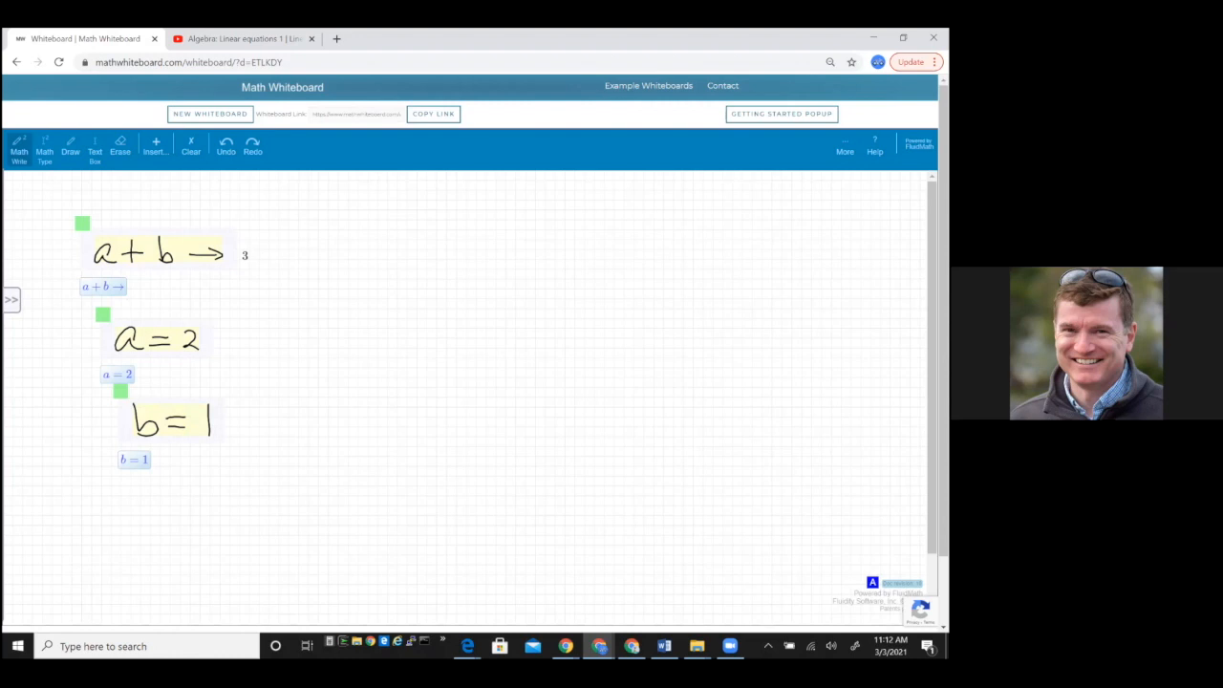
pyautogui.moveTo(208, 397); pyautogui.dragTo(211, 434)
# - Handwrite the expressions a − b, ab and a/b in a second column, each with an evaluation arrow
pyautogui.moveTo(374, 258); pyautogui.dragTo(459, 258)
pyautogui.moveTo(393, 328)
pyautogui.mouseDown()
pyautogui.moveTo(396, 340)
pyautogui.moveTo(453, 327)
pyautogui.moveTo(451, 337)
pyautogui.mouseUp()
pyautogui.moveTo(402, 411)
pyautogui.mouseDown()
pyautogui.moveTo(392, 420)
pyautogui.moveTo(405, 426)
pyautogui.mouseUp()
pyautogui.moveTo(376, 436)
pyautogui.mouseDown()
pyautogui.moveTo(411, 436)
pyautogui.moveTo(405, 467)
pyautogui.moveTo(447, 433)
pyautogui.mouseUp()
pyautogui.moveTo(439, 422)
pyautogui.mouseDown()
pyautogui.moveTo(456, 435)
pyautogui.moveTo(441, 445)
pyautogui.mouseUp()
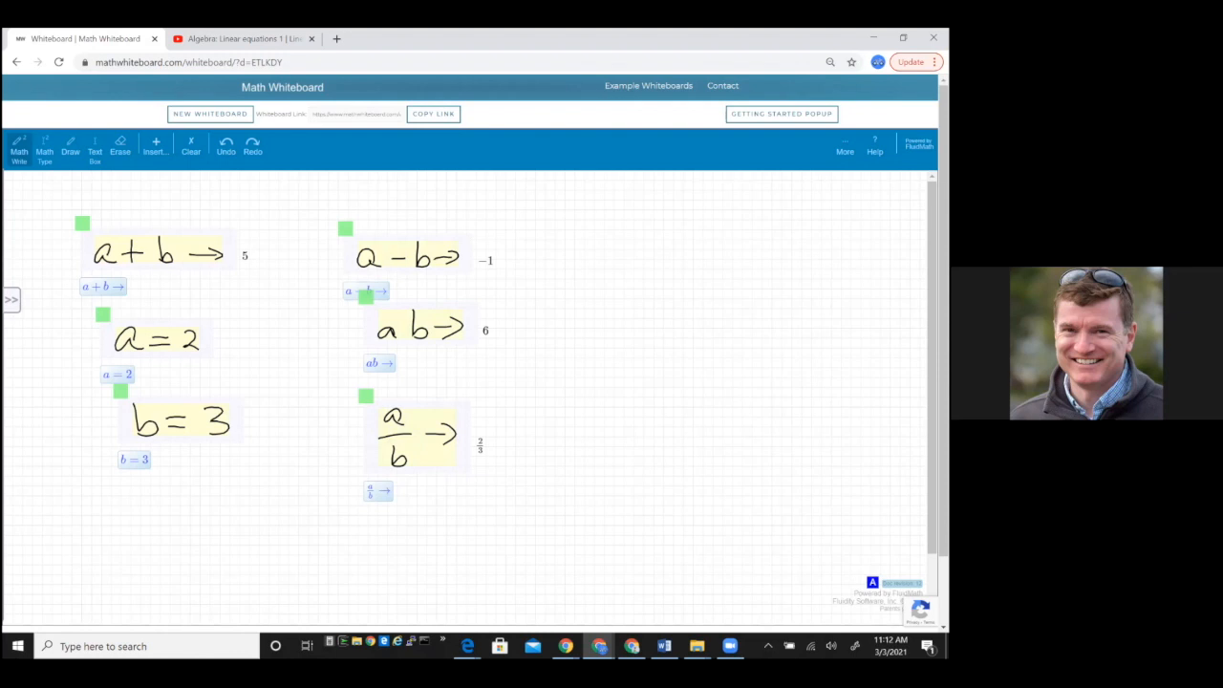
# - Handwrite the definite integral of abx² dx from a to b beside the other expressions, with an evaluation arrow
pyautogui.moveTo(609, 300)
pyautogui.mouseDown()
pyautogui.moveTo(609, 286)
pyautogui.moveTo(581, 388)
pyautogui.moveTo(625, 399)
pyautogui.mouseUp()
pyautogui.moveTo(619, 278)
pyautogui.mouseDown()
pyautogui.moveTo(649, 356)
pyautogui.moveTo(710, 356)
pyautogui.moveTo(690, 355)
pyautogui.mouseUp()
pyautogui.moveTo(709, 313)
pyautogui.mouseDown()
pyautogui.moveTo(722, 311)
pyautogui.moveTo(742, 353)
pyautogui.mouseUp()
pyautogui.moveTo(754, 321)
pyautogui.mouseDown()
pyautogui.moveTo(755, 353)
pyautogui.moveTo(785, 353)
pyautogui.mouseUp()
pyautogui.moveTo(785, 336)
pyautogui.mouseDown()
pyautogui.moveTo(768, 354)
pyautogui.moveTo(819, 341)
pyautogui.moveTo(809, 351)
pyautogui.mouseUp()
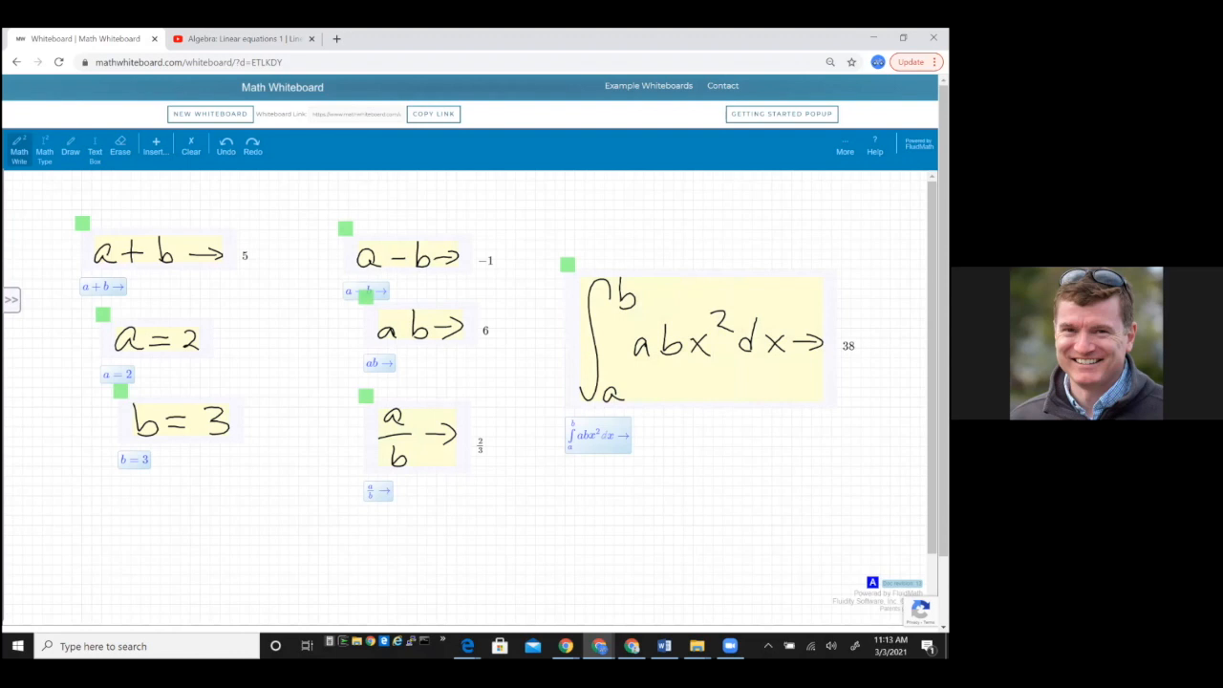
# - Redefine a as 6 and b as 2, and replace a's value with the expression x + 1
pyautogui.moveTo(201, 319)
pyautogui.mouseDown()
pyautogui.moveTo(186, 336)
pyautogui.moveTo(196, 350)
pyautogui.moveTo(196, 336)
pyautogui.mouseUp()
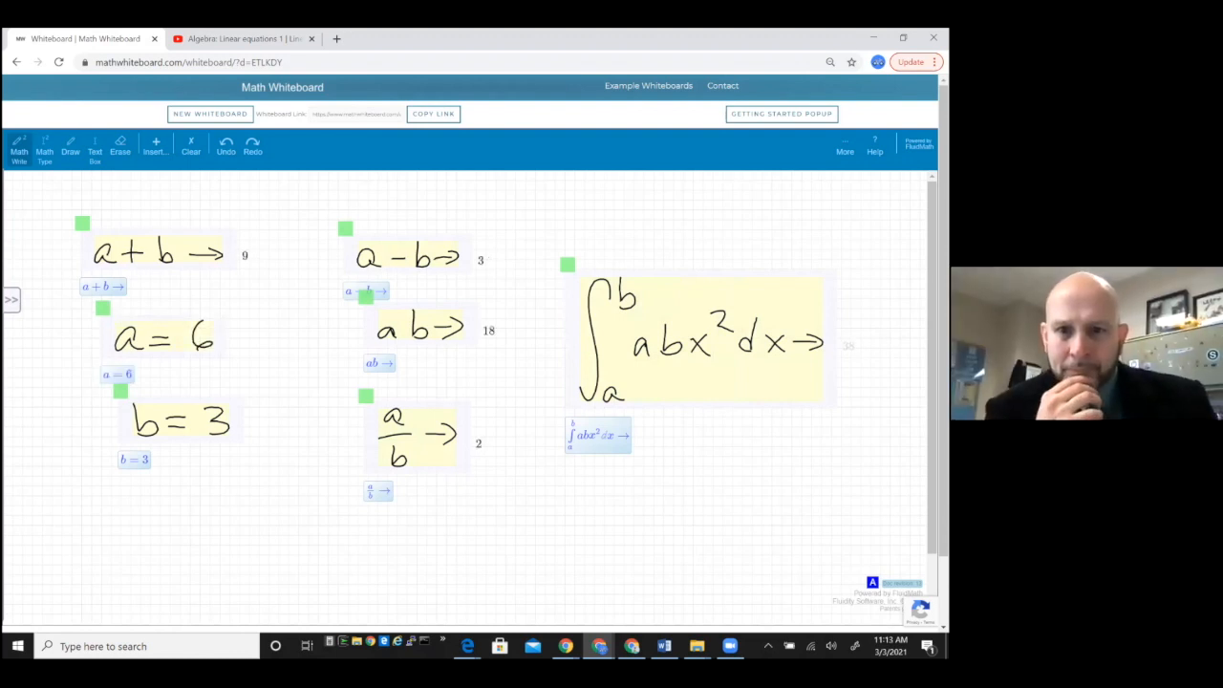
pyautogui.moveTo(228, 398)
pyautogui.mouseDown()
pyautogui.moveTo(206, 421)
pyautogui.moveTo(229, 432)
pyautogui.moveTo(203, 432)
pyautogui.moveTo(224, 434)
pyautogui.mouseUp()
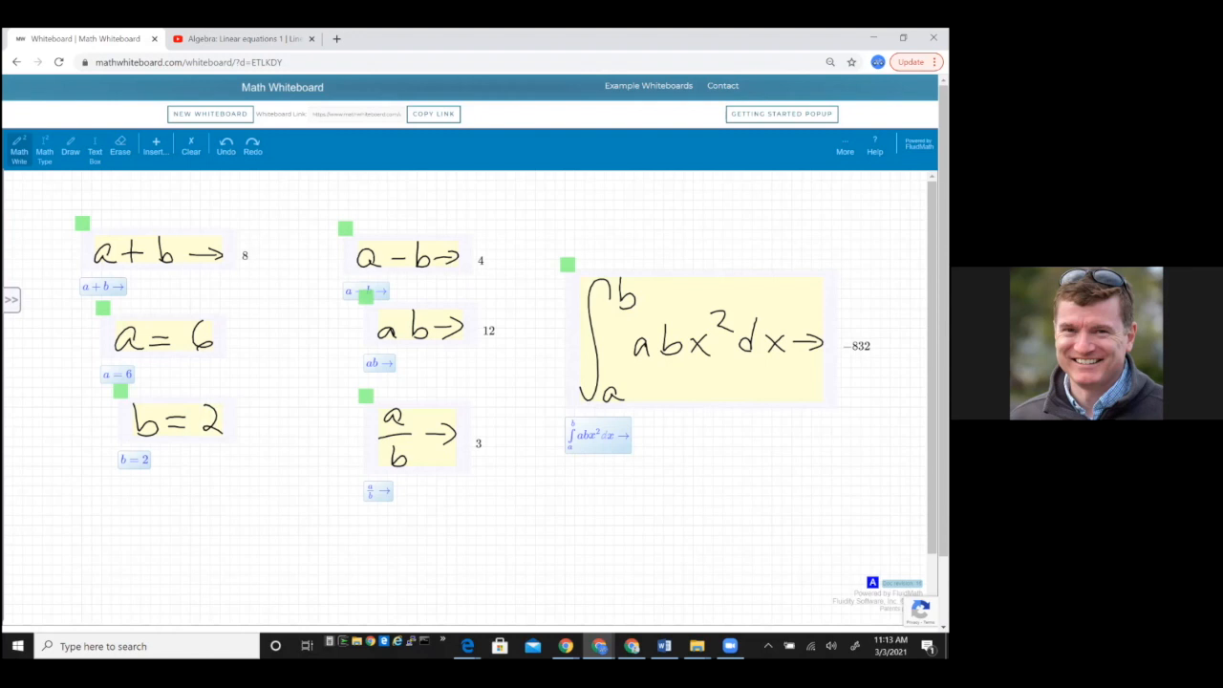
pyautogui.moveTo(201, 309)
pyautogui.mouseDown()
pyautogui.moveTo(212, 328)
pyautogui.moveTo(197, 350)
pyautogui.moveTo(211, 349)
pyautogui.moveTo(199, 350)
pyautogui.mouseUp()
pyautogui.moveTo(228, 323)
pyautogui.mouseDown()
pyautogui.moveTo(227, 348)
pyautogui.moveTo(249, 347)
pyautogui.mouseUp()
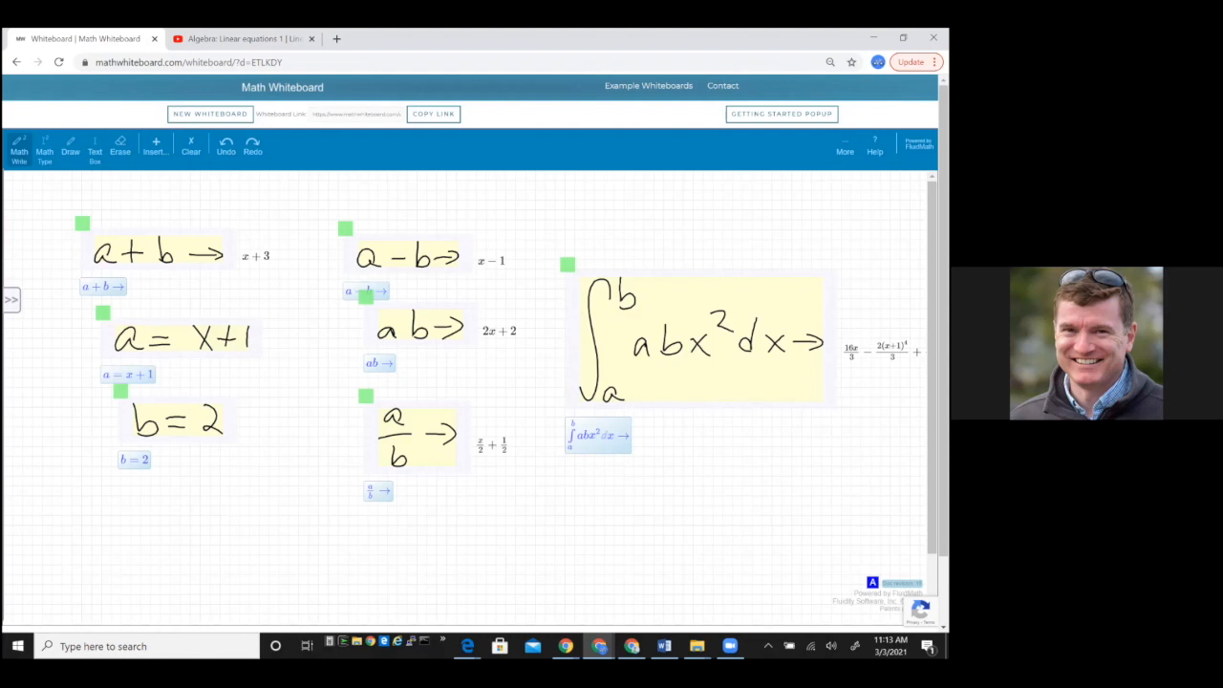
# - Clear the whiteboard and handwrite the equation y = mx + b
pyautogui.click(191, 145)
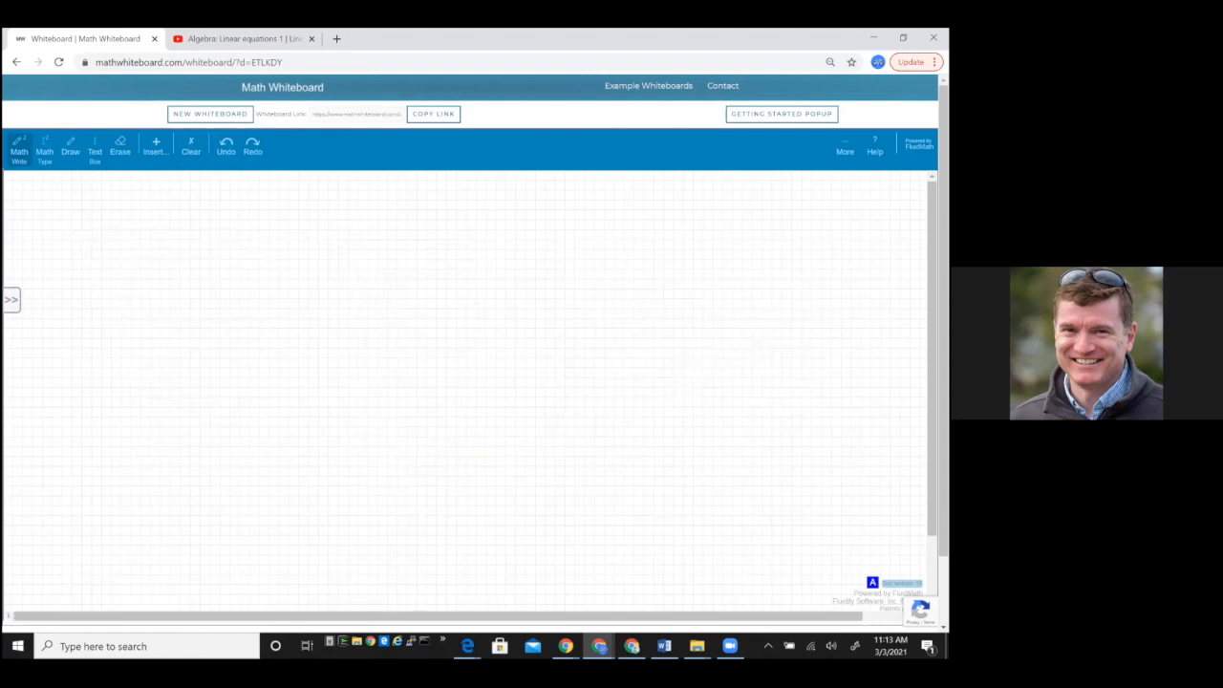
pyautogui.moveTo(144, 221); pyautogui.dragTo(170, 278)
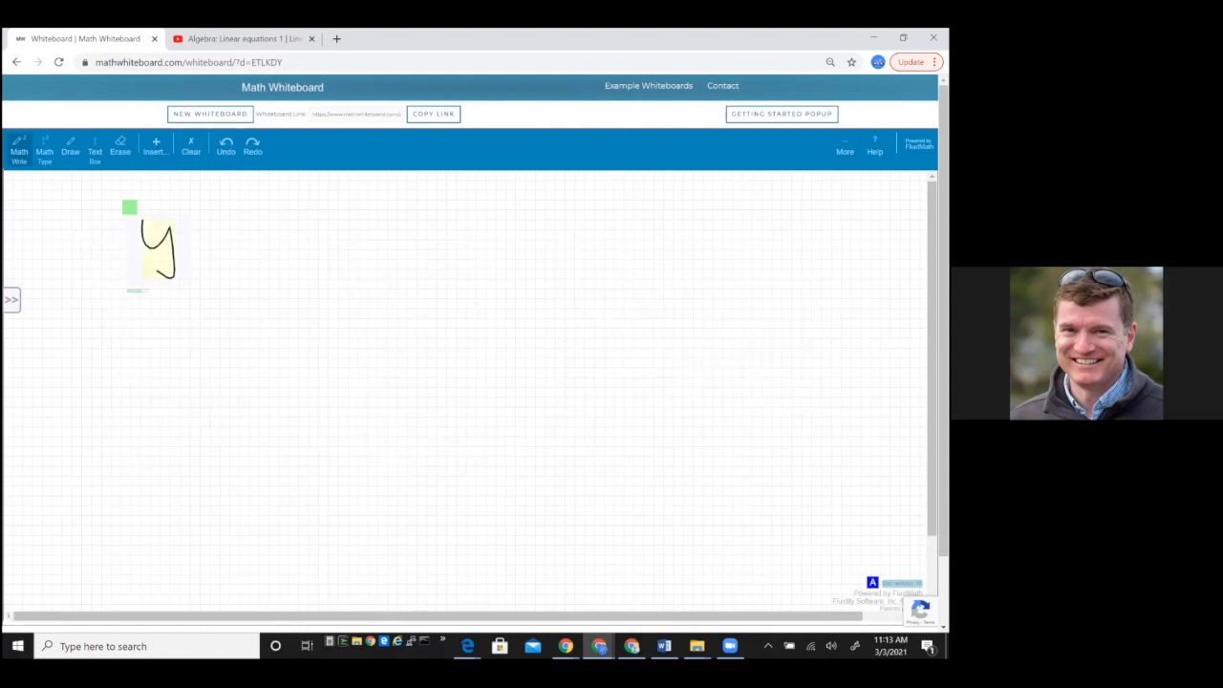
pyautogui.moveTo(187, 236); pyautogui.dragTo(215, 234)
pyautogui.moveTo(183, 250); pyautogui.dragTo(277, 256)
pyautogui.moveTo(292, 237)
pyautogui.mouseDown()
pyautogui.moveTo(312, 256)
pyautogui.moveTo(292, 258)
pyautogui.moveTo(332, 255)
pyautogui.mouseUp()
pyautogui.moveTo(325, 244); pyautogui.dragTo(356, 254)
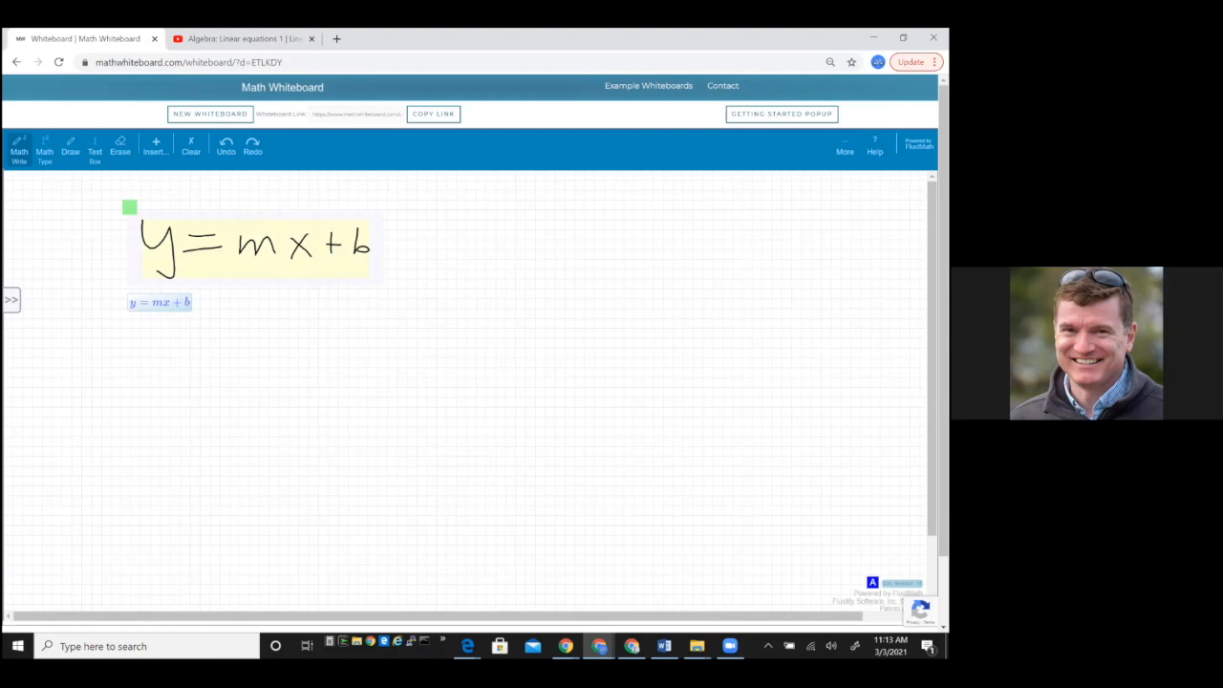
# - Plot y = mx + b beside the equation, erase that graph and create it again with the graphing gesture
pyautogui.moveTo(252, 266)
pyautogui.mouseDown()
pyautogui.moveTo(417, 404)
pyautogui.moveTo(507, 340)
pyautogui.mouseUp()
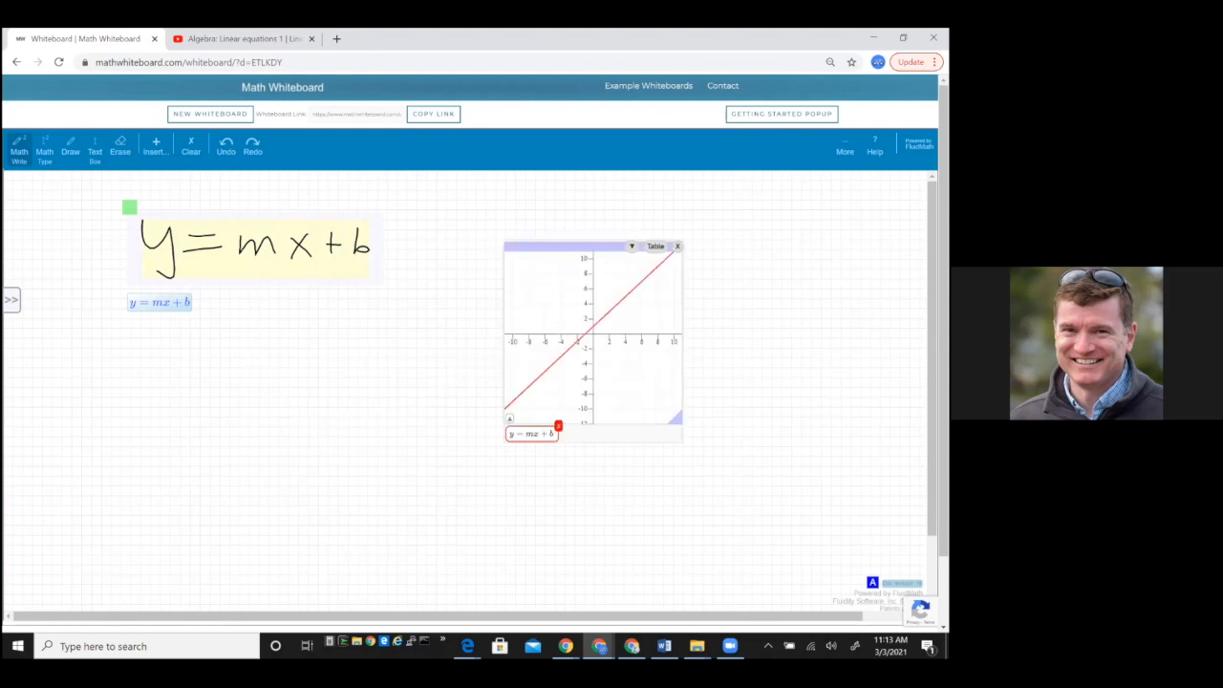
pyautogui.moveTo(531, 210)
pyautogui.mouseDown()
pyautogui.moveTo(526, 234)
pyautogui.moveTo(543, 245)
pyautogui.mouseUp()
pyautogui.moveTo(233, 250)
pyautogui.mouseDown()
pyautogui.moveTo(233, 308)
pyautogui.moveTo(487, 336)
pyautogui.mouseUp()
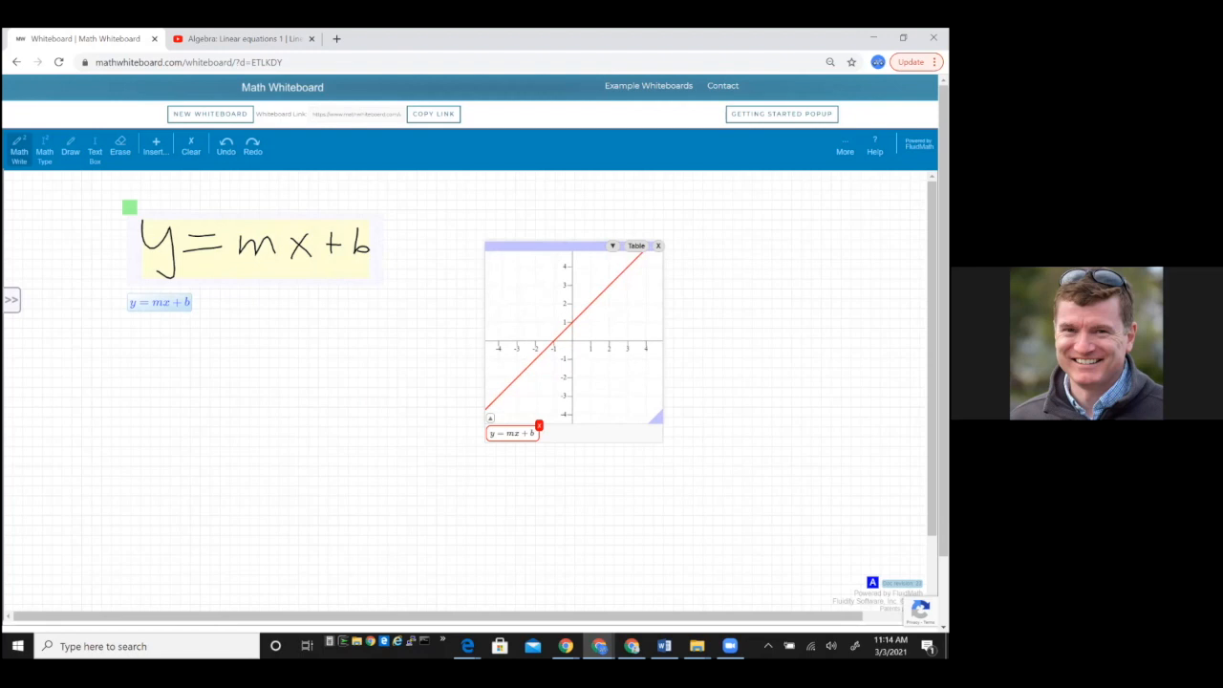
# - Handwrite the slope definition m = 3 below the line equation
pyautogui.moveTo(240, 339)
pyautogui.mouseDown()
pyautogui.moveTo(292, 359)
pyautogui.moveTo(323, 345)
pyautogui.mouseUp()
pyautogui.moveTo(307, 354); pyautogui.dragTo(329, 354)
pyautogui.moveTo(346, 340)
pyautogui.mouseDown()
pyautogui.moveTo(348, 359)
pyautogui.moveTo(366, 359)
pyautogui.moveTo(364, 342)
pyautogui.moveTo(369, 357)
pyautogui.moveTo(363, 339)
pyautogui.moveTo(350, 357)
pyautogui.mouseUp()
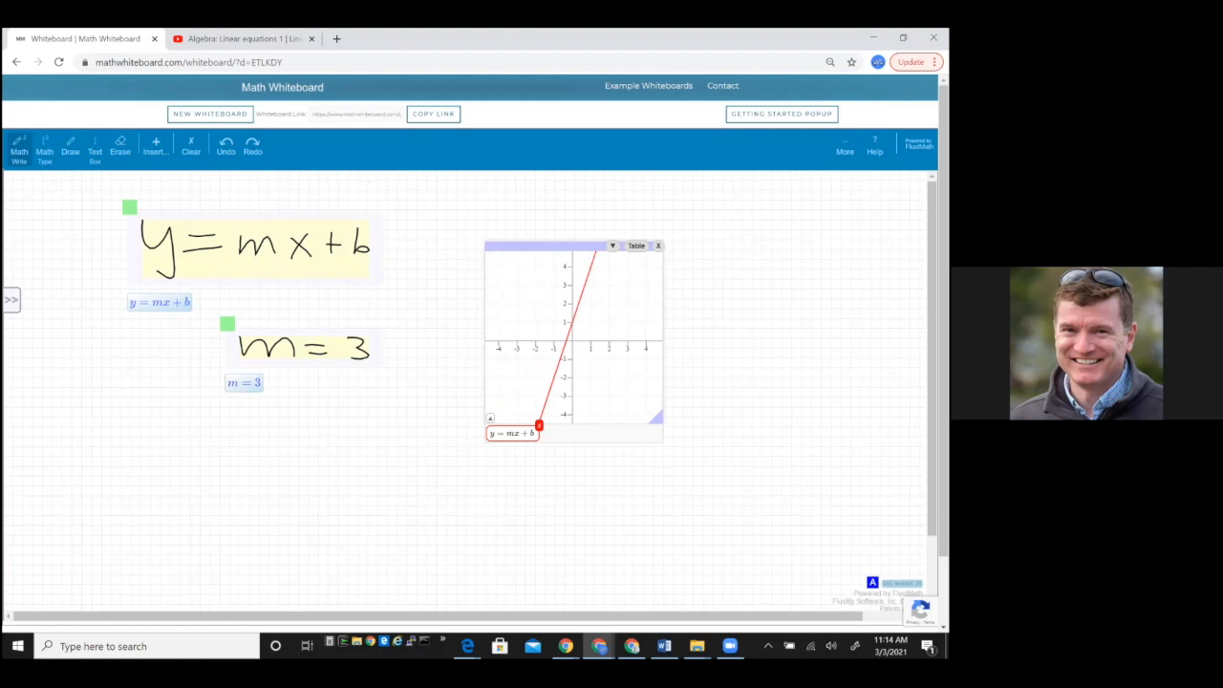
# - Convert m = 3 into a slider set to −5, and write b = 1 below it as a second slider
pyautogui.moveTo(316, 343)
pyautogui.mouseDown()
pyautogui.moveTo(313, 370)
pyautogui.moveTo(239, 373)
pyautogui.moveTo(355, 373)
pyautogui.moveTo(239, 373)
pyautogui.moveTo(252, 449)
pyautogui.moveTo(290, 434)
pyautogui.mouseUp()
pyautogui.moveTo(272, 442); pyautogui.dragTo(303, 455)
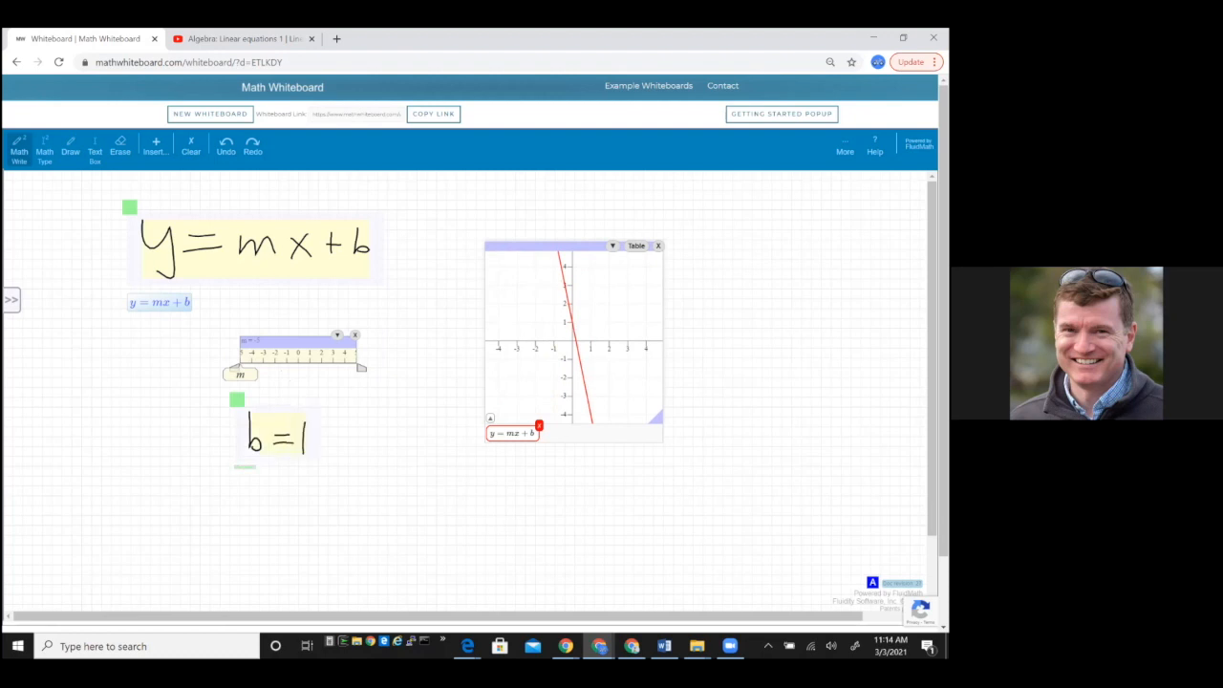
pyautogui.moveTo(285, 435)
pyautogui.mouseDown()
pyautogui.moveTo(285, 472)
pyautogui.moveTo(308, 450)
pyautogui.moveTo(264, 450)
pyautogui.moveTo(315, 450)
pyautogui.moveTo(260, 450)
pyautogui.moveTo(319, 449)
pyautogui.mouseUp()
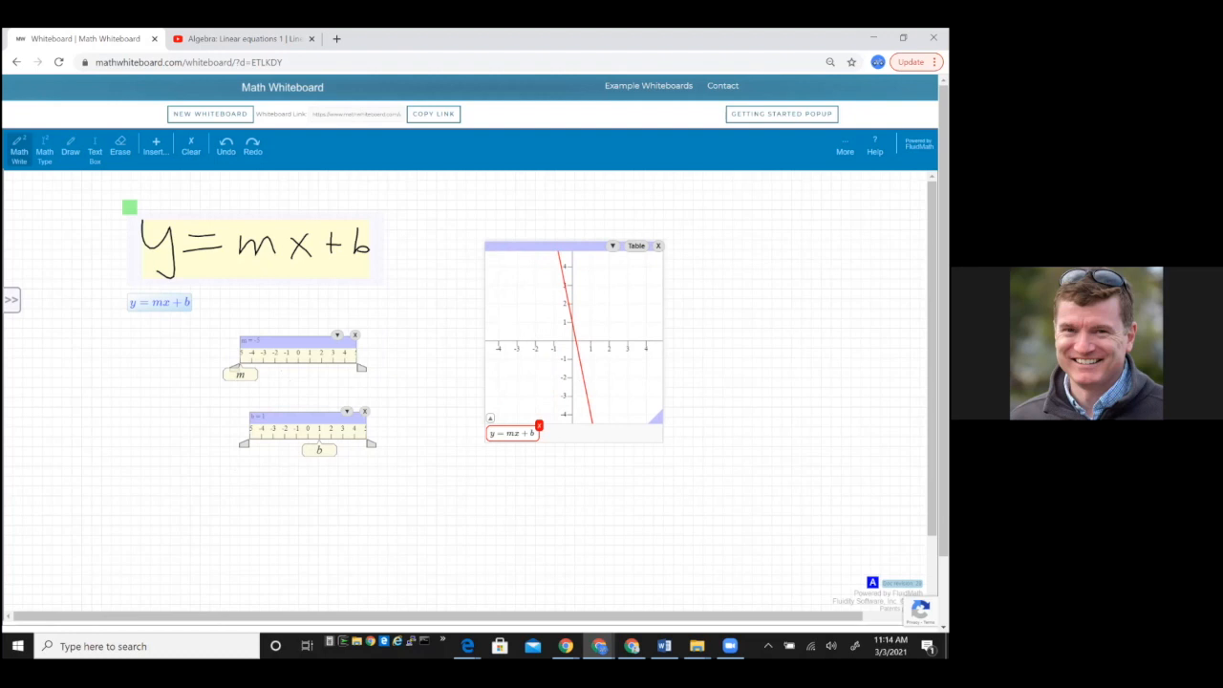
# - Handwrite the point (0, b), add it to the graph and move the b slider to −1
pyautogui.moveTo(519, 466)
pyautogui.mouseDown()
pyautogui.moveTo(514, 505)
pyautogui.moveTo(533, 474)
pyautogui.mouseUp()
pyautogui.moveTo(551, 489)
pyautogui.mouseDown()
pyautogui.moveTo(546, 505)
pyautogui.moveTo(585, 509)
pyautogui.moveTo(590, 390)
pyautogui.mouseUp()
pyautogui.moveTo(319, 449)
pyautogui.mouseDown()
pyautogui.moveTo(243, 449)
pyautogui.moveTo(368, 449)
pyautogui.moveTo(295, 449)
pyautogui.mouseUp()
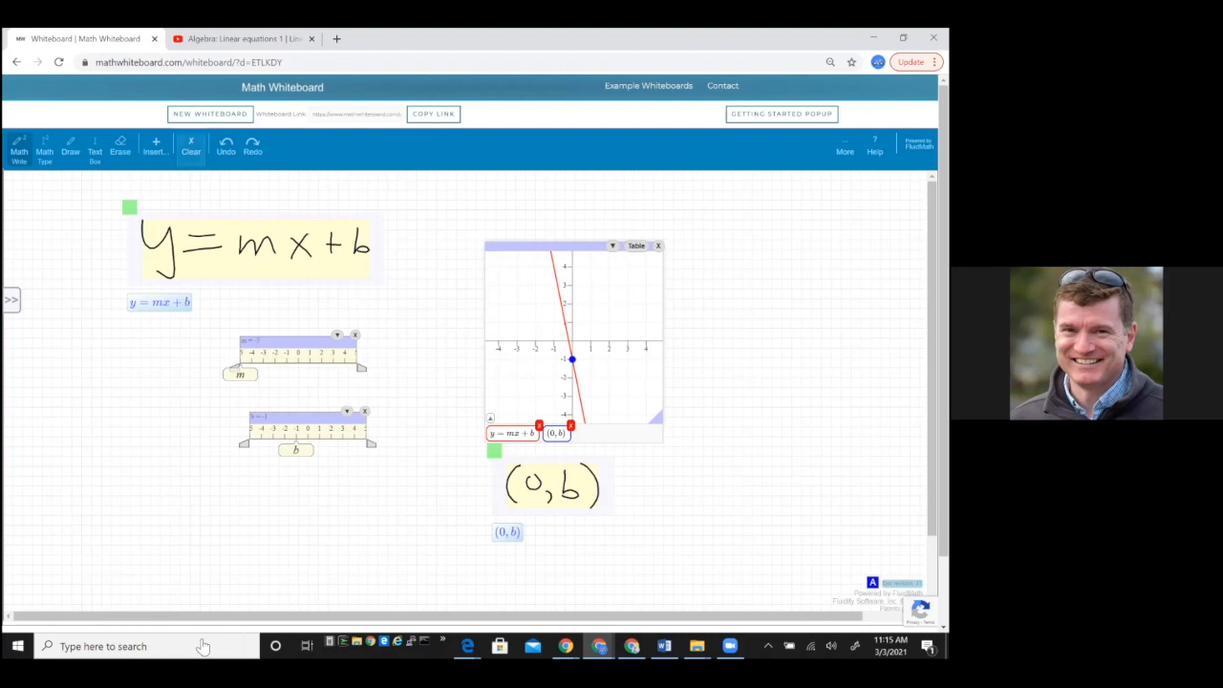
# - Clear the whiteboard and draw two simple wheeled vehicles, one above the other, with a long track line beneath them
pyautogui.click(191, 147)
pyautogui.click(70, 147)
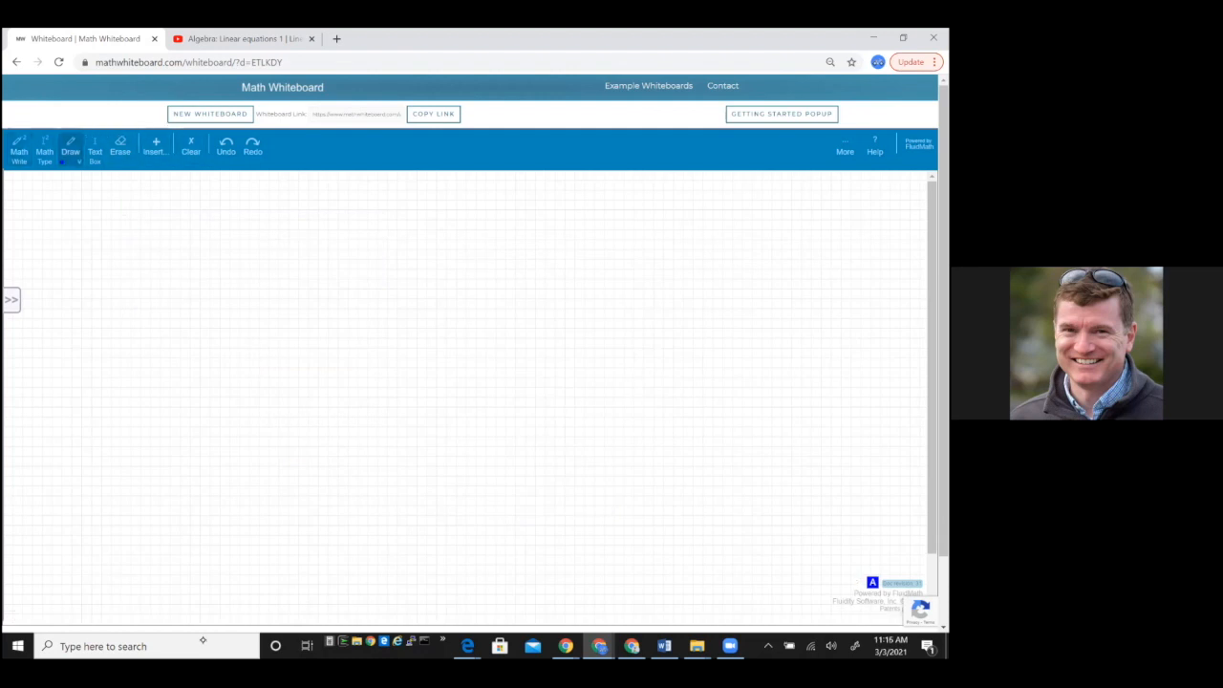
pyautogui.moveTo(563, 218)
pyautogui.mouseDown()
pyautogui.moveTo(510, 233)
pyautogui.moveTo(567, 223)
pyautogui.mouseUp()
pyautogui.moveTo(518, 237)
pyautogui.mouseDown()
pyautogui.moveTo(552, 245)
pyautogui.moveTo(538, 310)
pyautogui.moveTo(524, 280)
pyautogui.moveTo(535, 317)
pyautogui.moveTo(552, 300)
pyautogui.moveTo(576, 339)
pyautogui.moveTo(852, 325)
pyautogui.mouseUp()
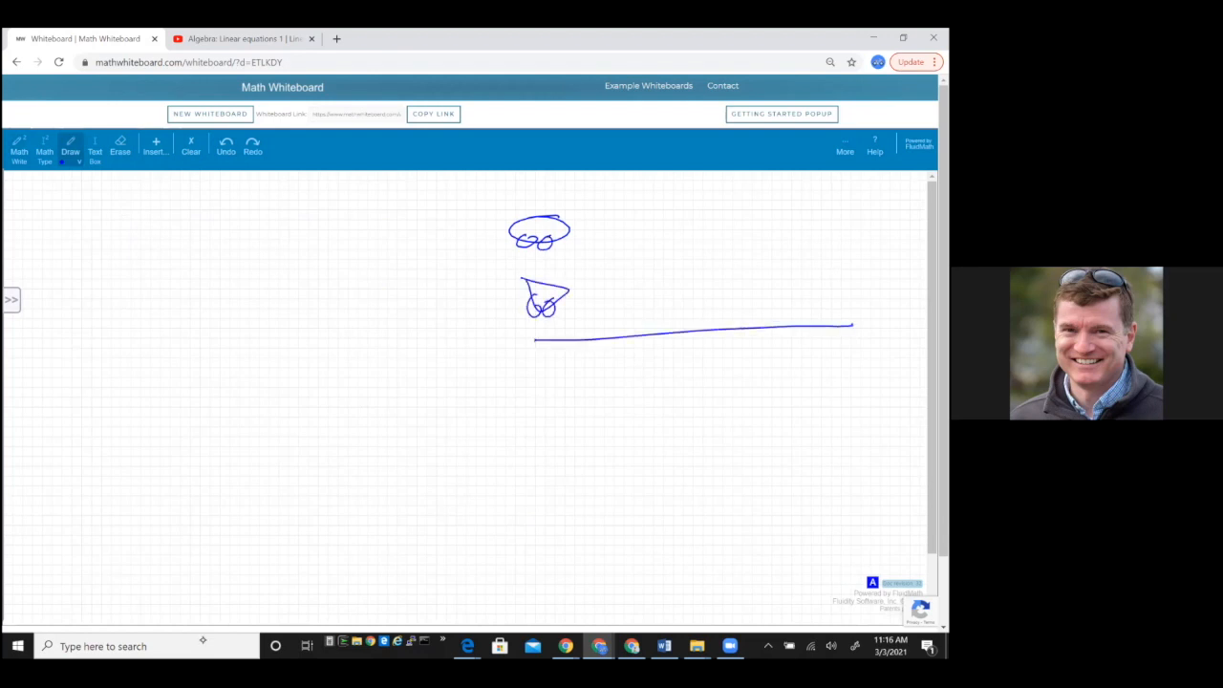
# - Label the upper vehicle a and the lower vehicle b in handwritten math, and write the length 1000 under the track line
pyautogui.click(19, 150)
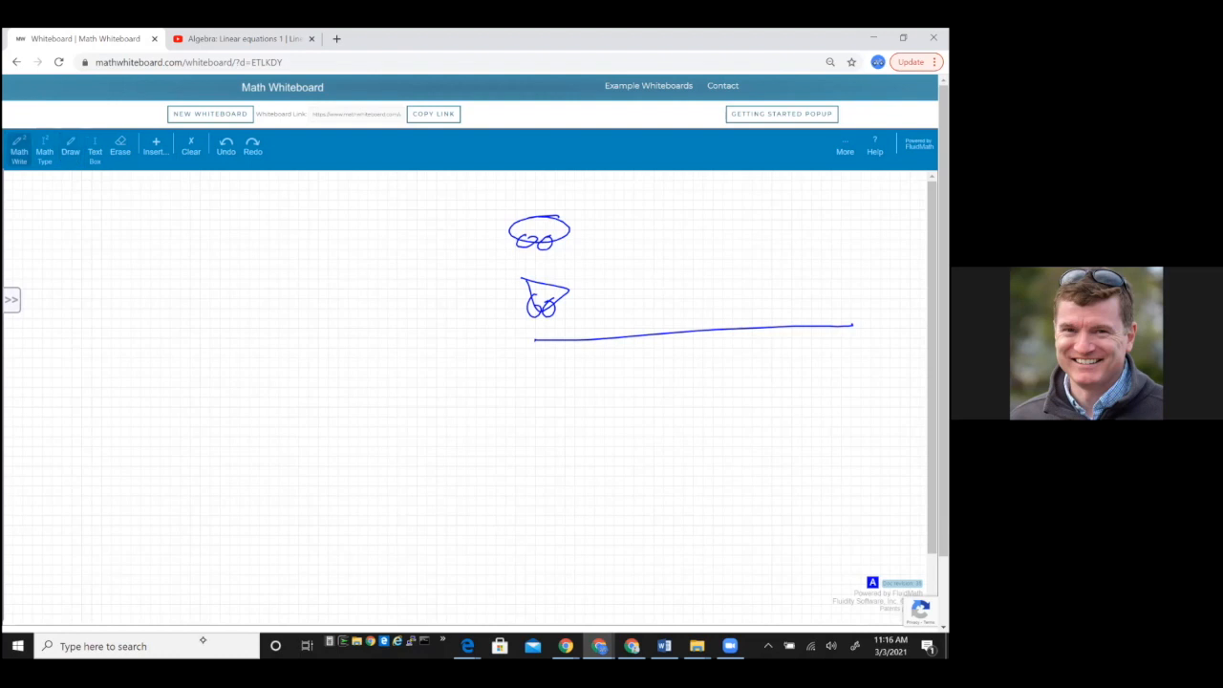
pyautogui.moveTo(492, 225); pyautogui.dragTo(503, 300)
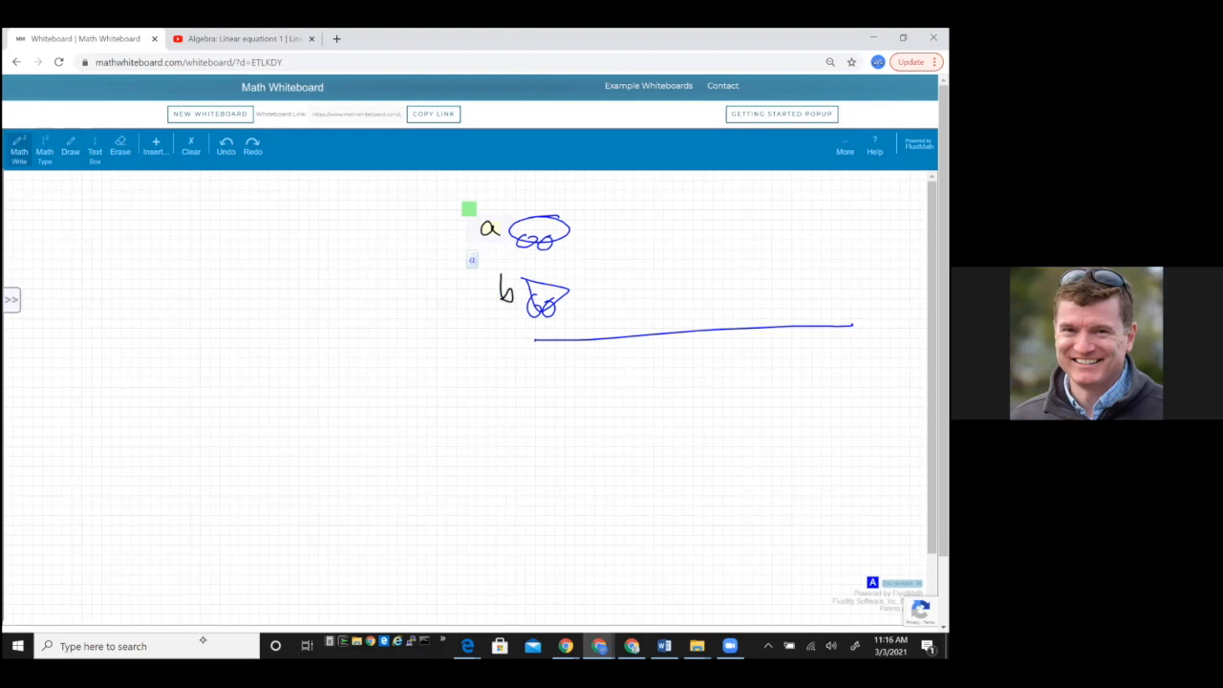
pyautogui.moveTo(649, 346); pyautogui.dragTo(642, 371)
pyautogui.moveTo(663, 347)
pyautogui.mouseDown()
pyautogui.moveTo(655, 365)
pyautogui.moveTo(663, 347)
pyautogui.mouseUp()
pyautogui.moveTo(679, 349)
pyautogui.mouseDown()
pyautogui.moveTo(675, 366)
pyautogui.moveTo(682, 347)
pyautogui.mouseUp()
pyautogui.moveTo(701, 347)
pyautogui.mouseDown()
pyautogui.moveTo(695, 363)
pyautogui.moveTo(703, 348)
pyautogui.mouseUp()
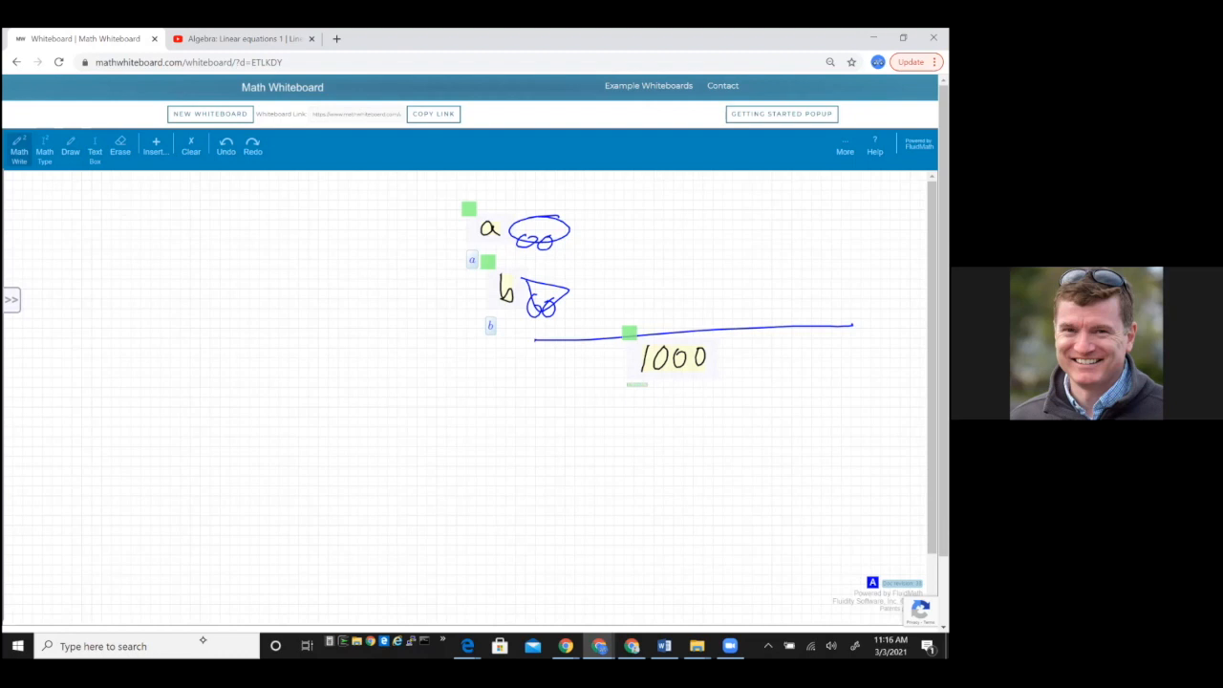
# - Handwrite vehicle a's position equation, a with subscript x = 80t, to the left of the drawing
pyautogui.moveTo(114, 225); pyautogui.dragTo(116, 252)
pyautogui.moveTo(129, 247); pyautogui.dragTo(126, 264)
pyautogui.moveTo(144, 233)
pyautogui.mouseDown()
pyautogui.moveTo(164, 243)
pyautogui.moveTo(203, 219)
pyautogui.moveTo(246, 258)
pyautogui.moveTo(252, 226)
pyautogui.mouseUp()
pyautogui.moveTo(270, 222)
pyautogui.mouseDown()
pyautogui.moveTo(274, 253)
pyautogui.moveTo(283, 234)
pyautogui.mouseUp()
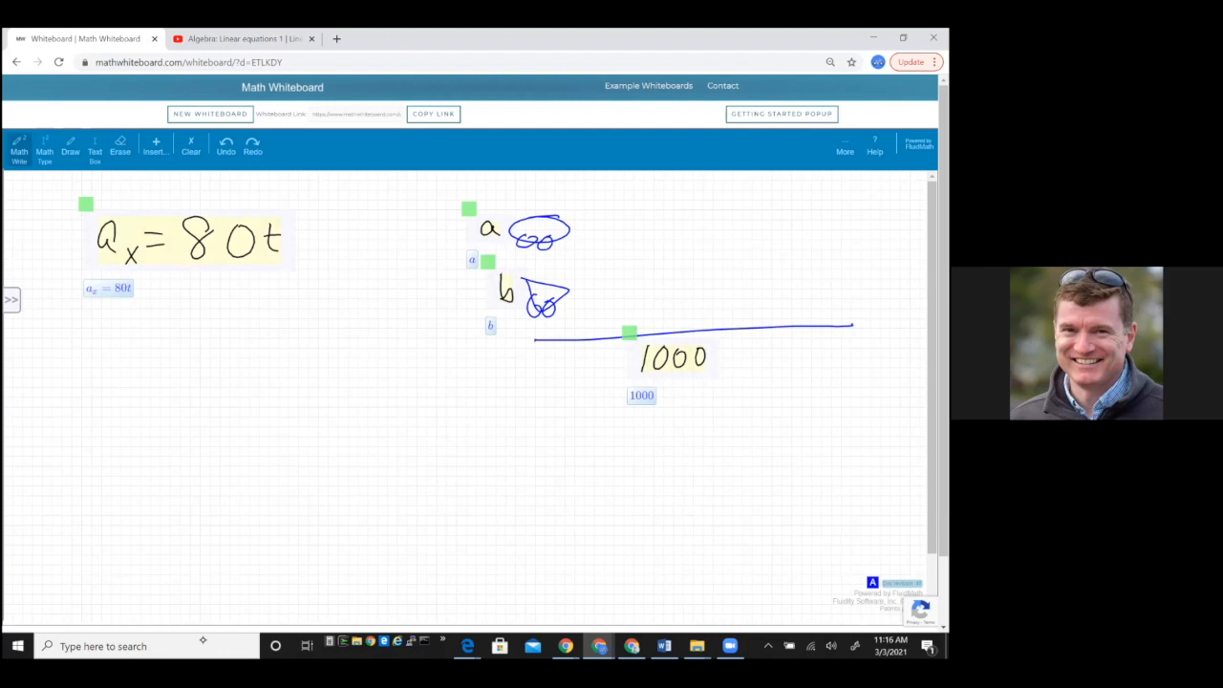
# - Handwrite vehicle b's position equation, b with subscript x = 10t², below the equation for vehicle a
pyautogui.moveTo(112, 324)
pyautogui.mouseDown()
pyautogui.moveTo(131, 368)
pyautogui.moveTo(115, 371)
pyautogui.moveTo(145, 384)
pyautogui.mouseUp()
pyautogui.moveTo(150, 367)
pyautogui.mouseDown()
pyautogui.moveTo(132, 388)
pyautogui.moveTo(181, 359)
pyautogui.mouseUp()
pyautogui.moveTo(165, 370); pyautogui.dragTo(187, 369)
pyautogui.moveTo(204, 346)
pyautogui.mouseDown()
pyautogui.moveTo(203, 376)
pyautogui.moveTo(229, 348)
pyautogui.moveTo(268, 373)
pyautogui.moveTo(269, 356)
pyautogui.mouseUp()
pyautogui.moveTo(270, 333)
pyautogui.mouseDown()
pyautogui.moveTo(283, 327)
pyautogui.moveTo(293, 344)
pyautogui.mouseUp()
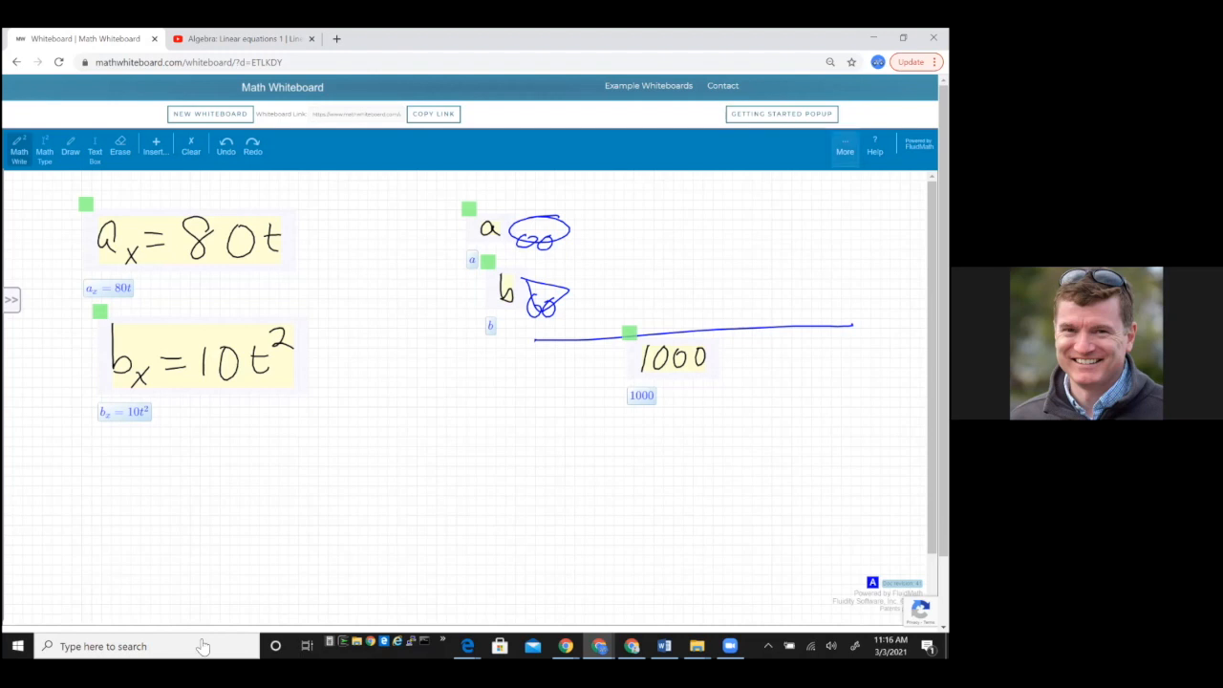
# - Enable Animation / Math sketching, place the time slider below the equations and play the motion of both vehicles
pyautogui.click(845, 146)
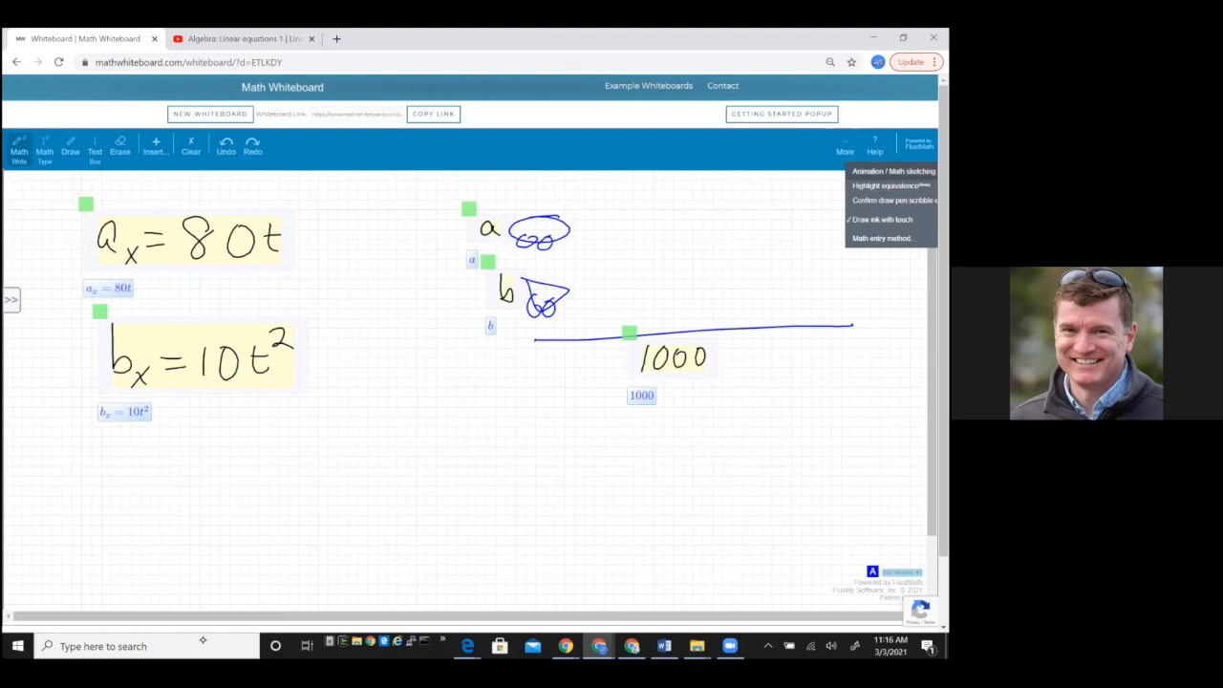
pyautogui.click(893, 172)
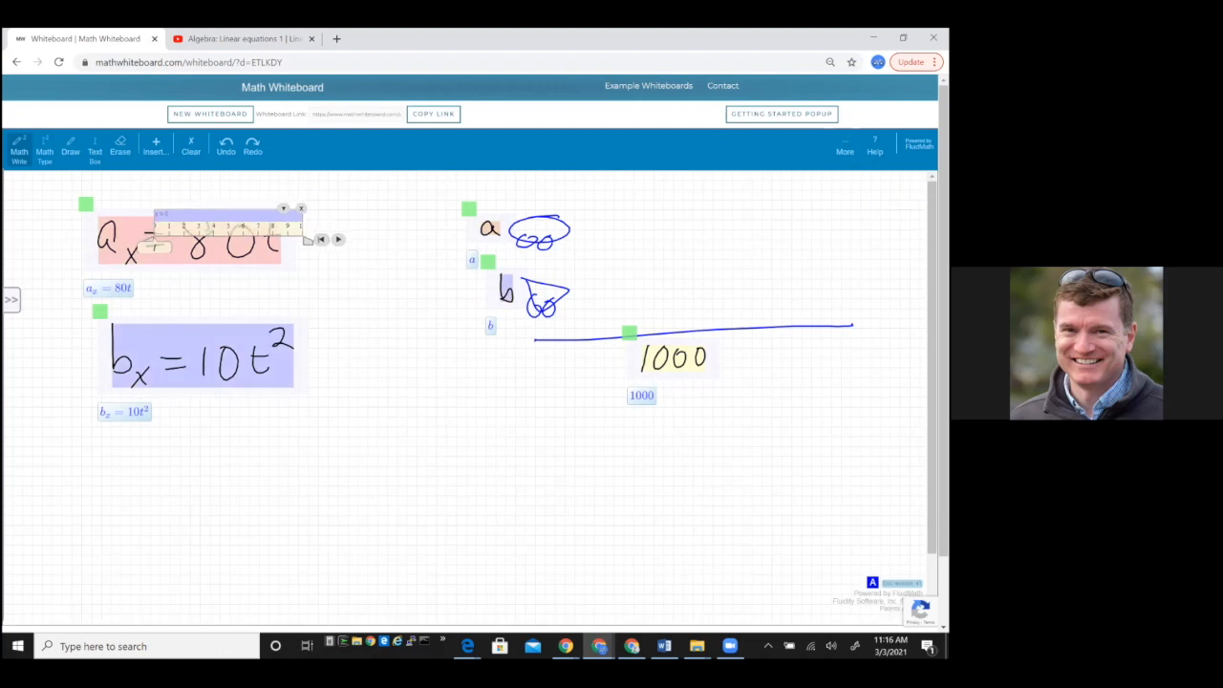
pyautogui.click(277, 495)
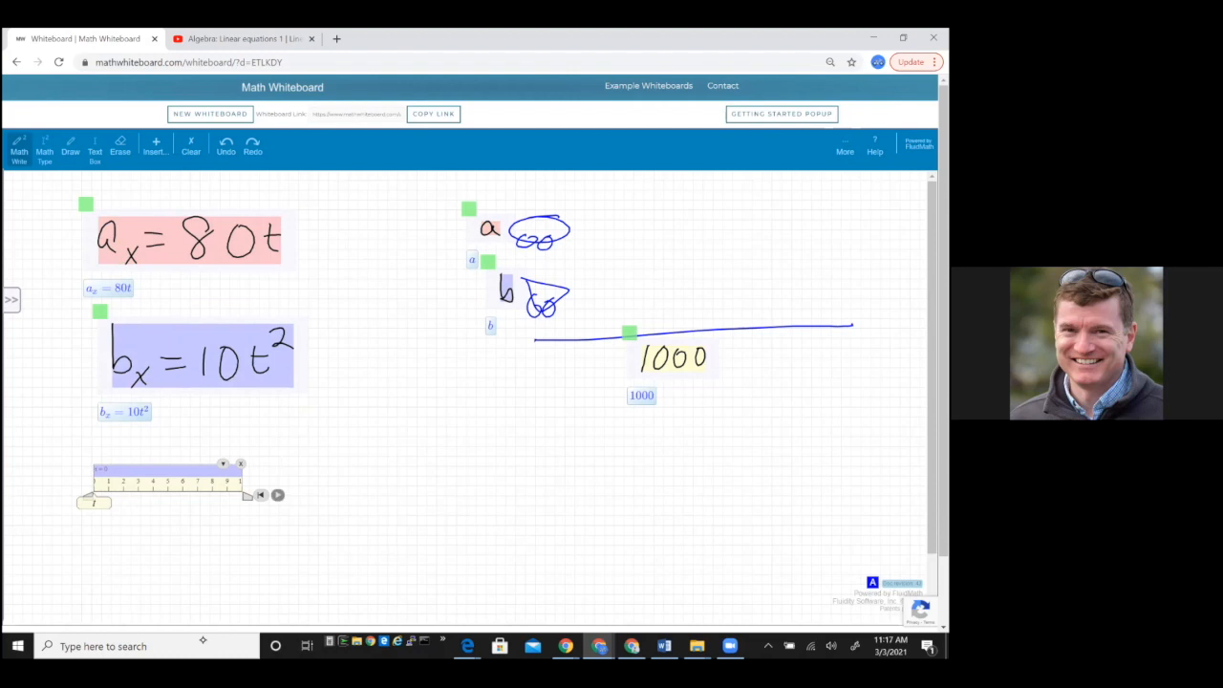
pyautogui.click(277, 495)
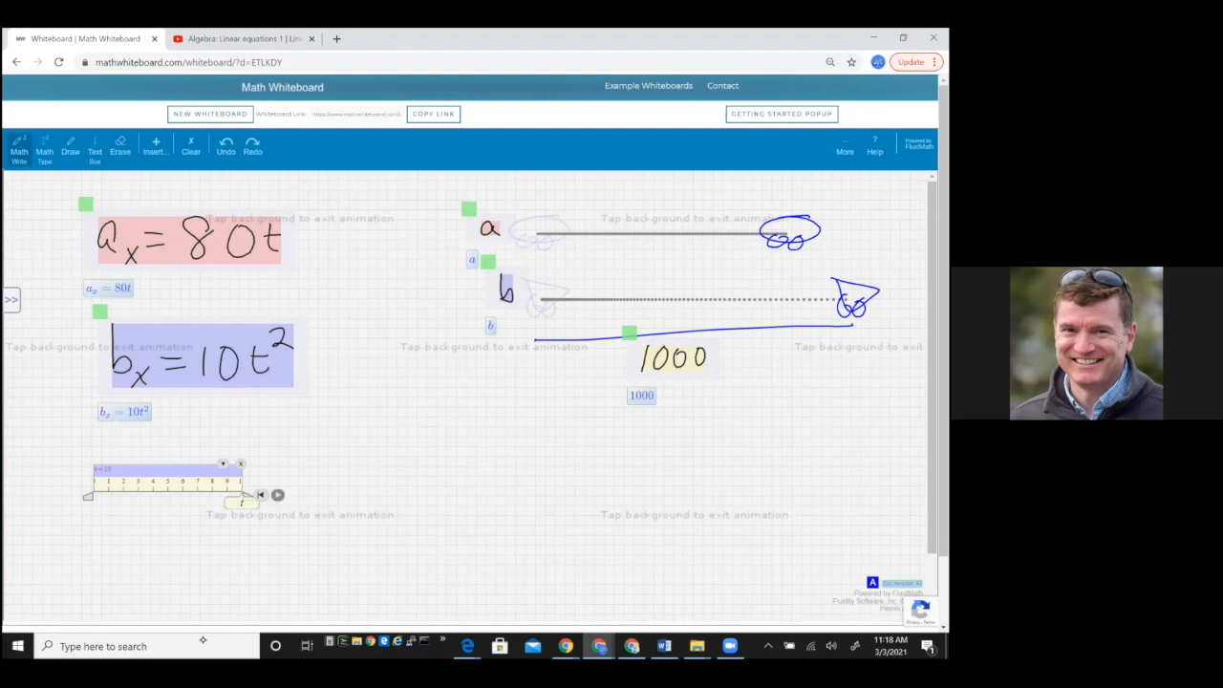
# - Replay the motion of both vehicles, rewind it to the start and close the time slider
pyautogui.click(277, 494)
pyautogui.click(261, 495)
pyautogui.click(241, 463)
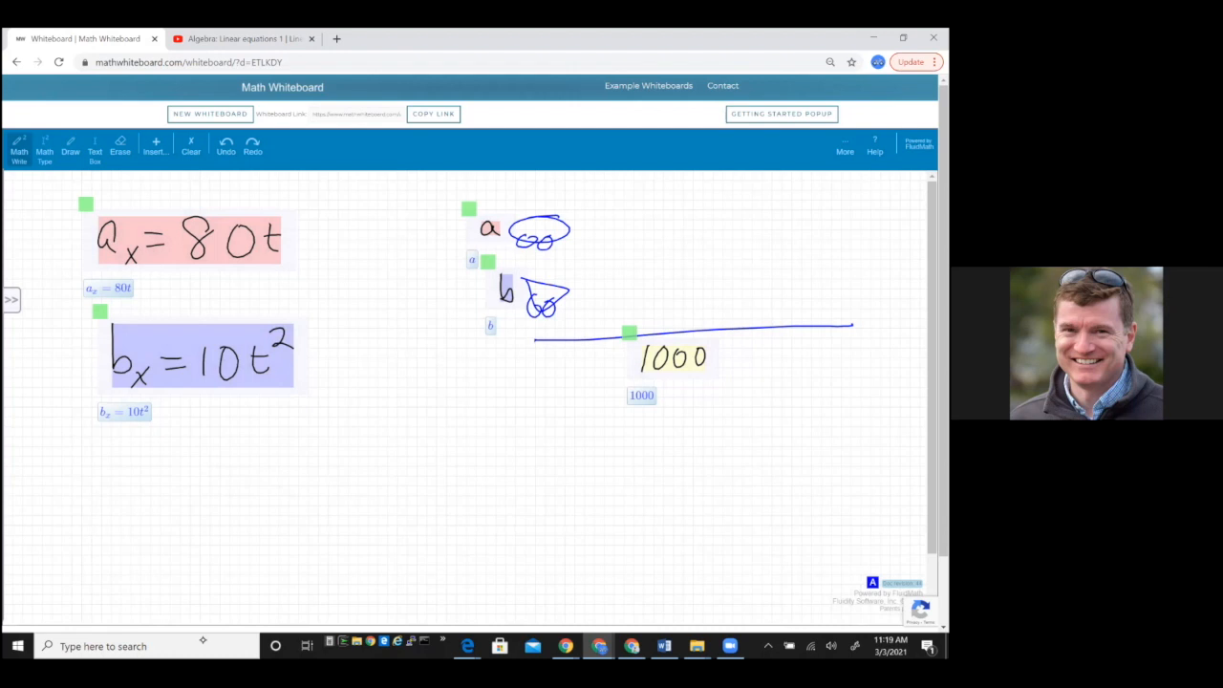
# - Handwrite a with subscript x = b with subscript x and t → below the vehicle drawing, and scratch out both expressions
pyautogui.moveTo(411, 421); pyautogui.dragTo(430, 448)
pyautogui.moveTo(433, 436)
pyautogui.mouseDown()
pyautogui.moveTo(421, 448)
pyautogui.moveTo(466, 428)
pyautogui.moveTo(512, 449)
pyautogui.moveTo(503, 451)
pyautogui.mouseUp()
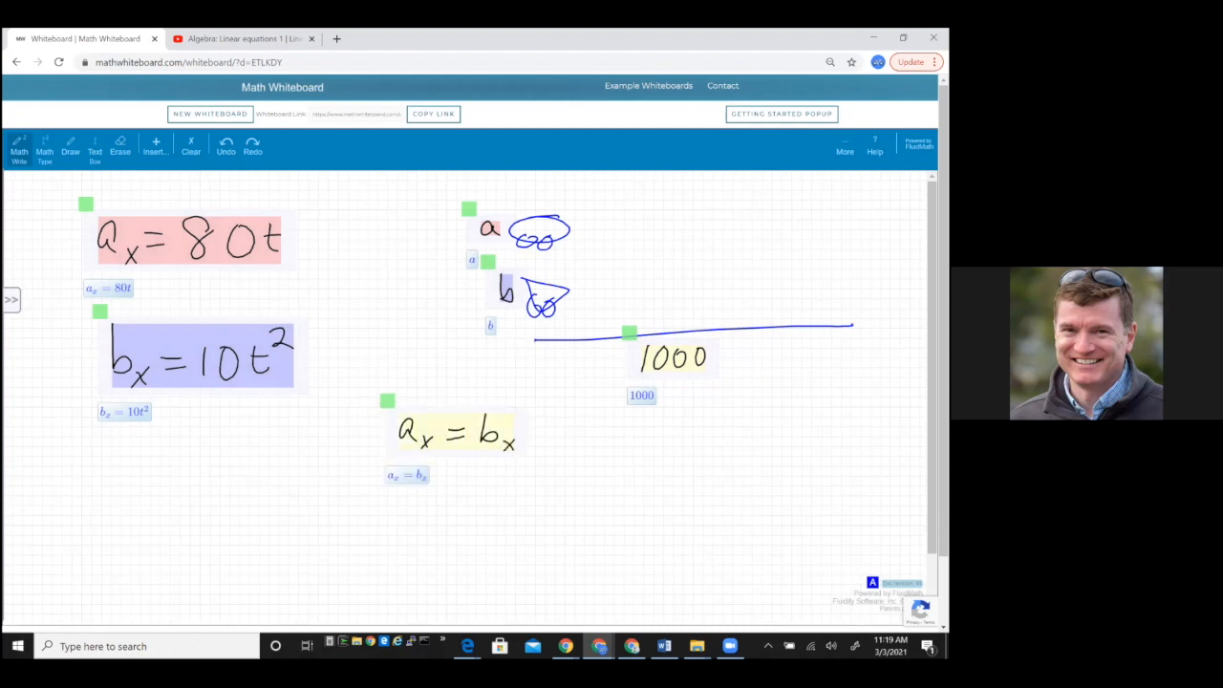
pyautogui.moveTo(435, 500); pyautogui.dragTo(446, 526)
pyautogui.moveTo(428, 509)
pyautogui.mouseDown()
pyautogui.moveTo(489, 511)
pyautogui.moveTo(483, 522)
pyautogui.mouseUp()
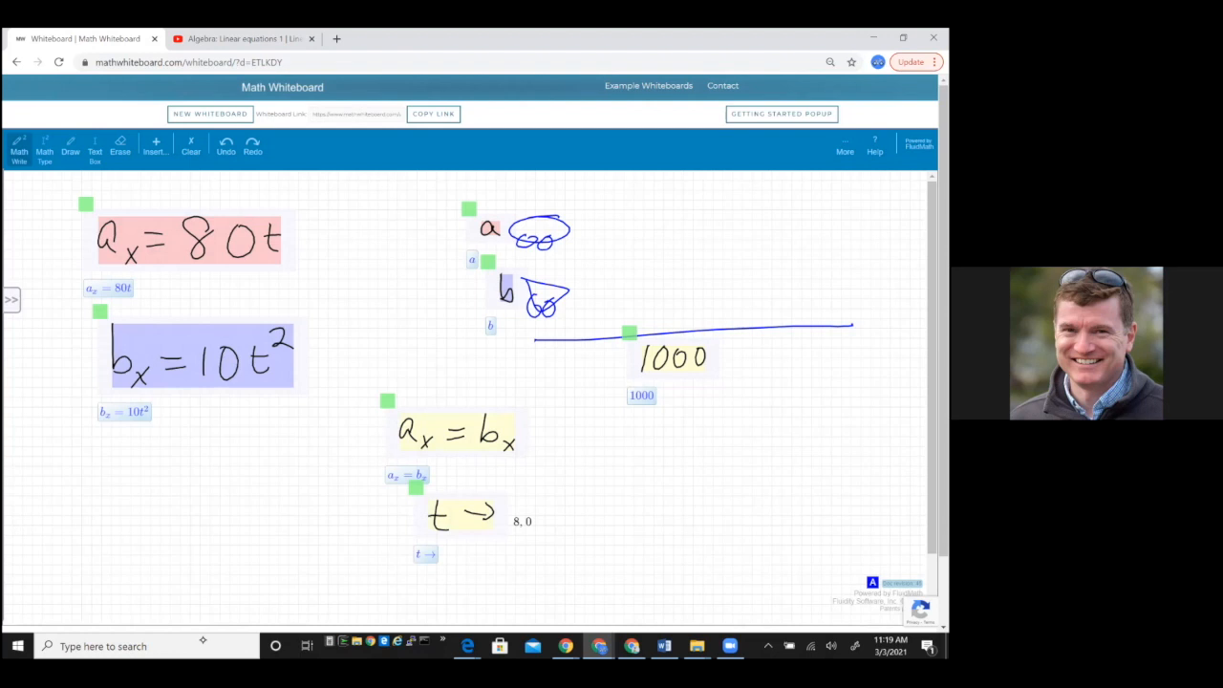
pyautogui.moveTo(388, 394)
pyautogui.mouseDown()
pyautogui.moveTo(436, 449)
pyautogui.moveTo(420, 523)
pyautogui.moveTo(535, 537)
pyautogui.moveTo(547, 558)
pyautogui.mouseUp()
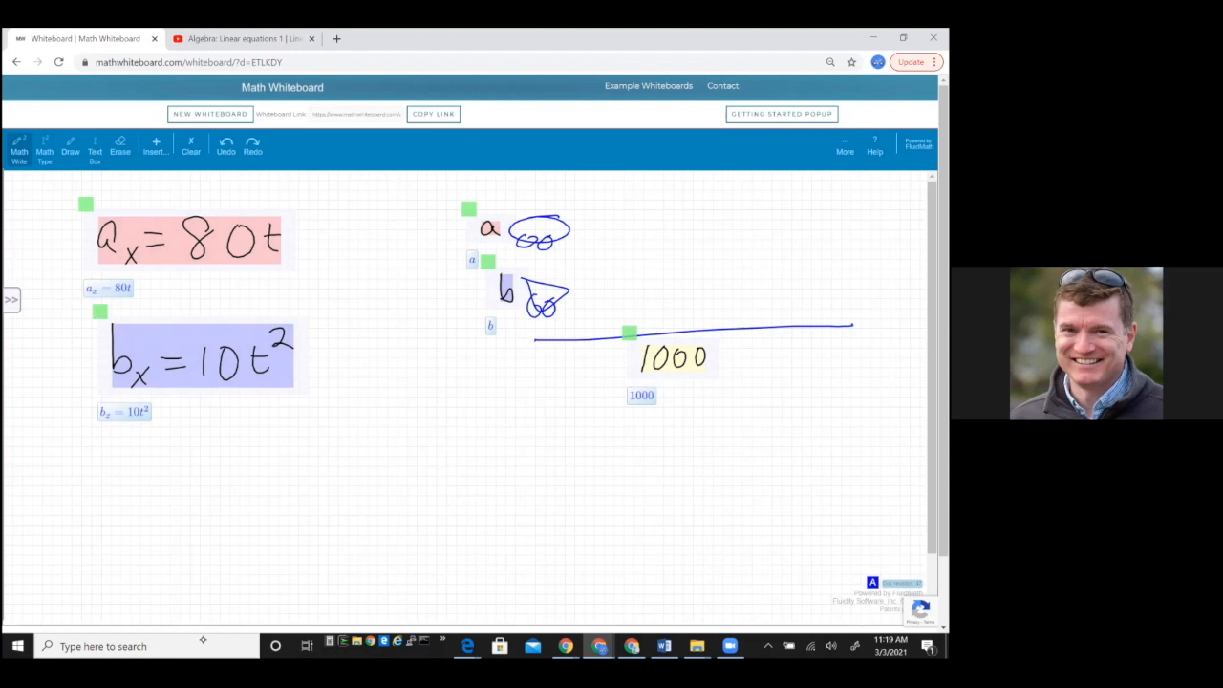
# - Plot both position equations on one graph and circle the two points where the curves intersect in ink
pyautogui.moveTo(217, 237)
pyautogui.mouseDown()
pyautogui.moveTo(212, 470)
pyautogui.moveTo(275, 504)
pyautogui.mouseUp()
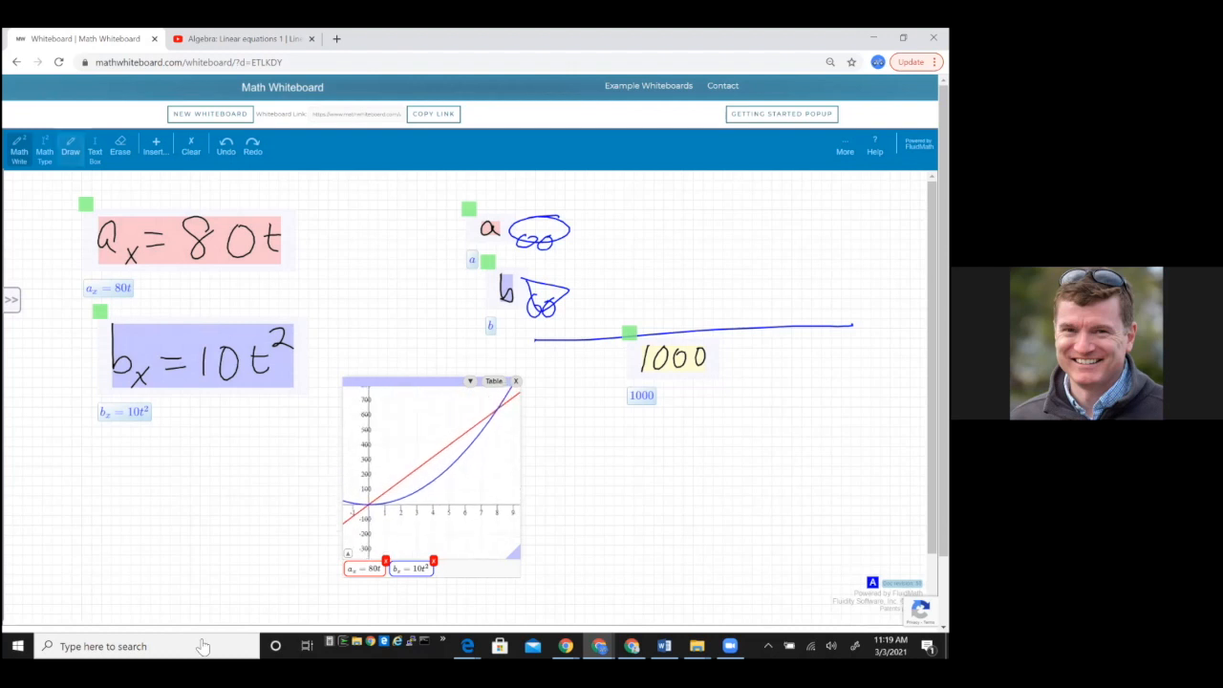
pyautogui.click(71, 146)
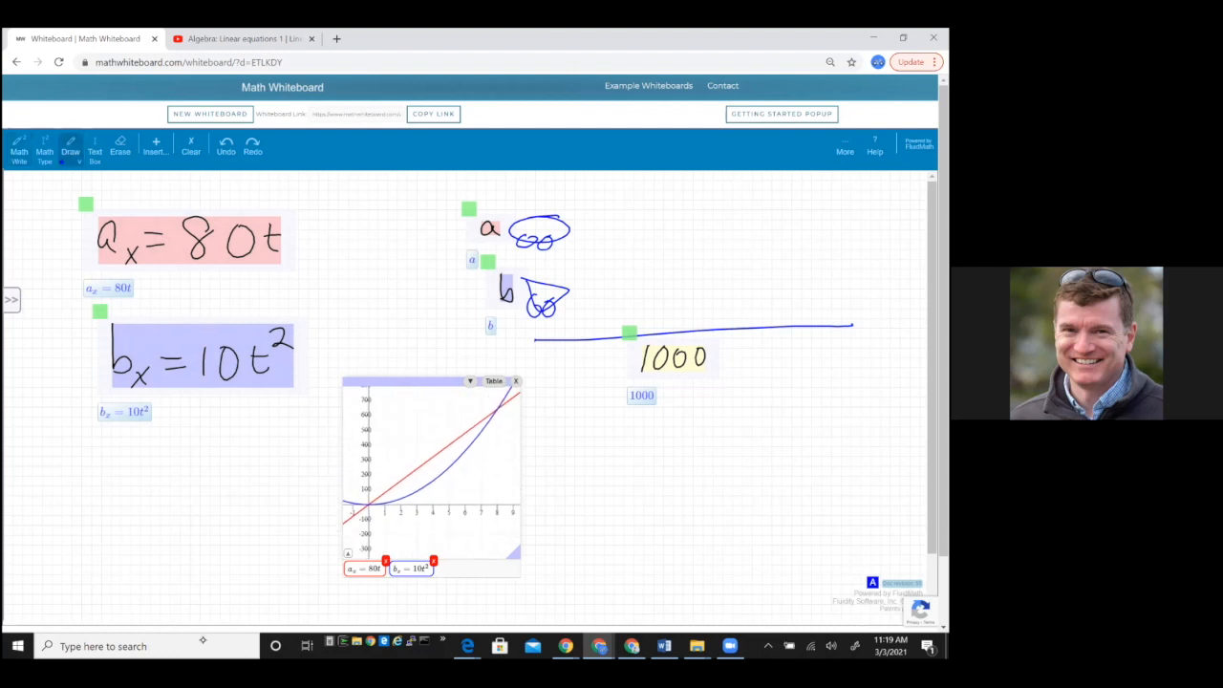
pyautogui.moveTo(378, 494); pyautogui.dragTo(380, 498)
pyautogui.moveTo(497, 400); pyautogui.dragTo(499, 405)
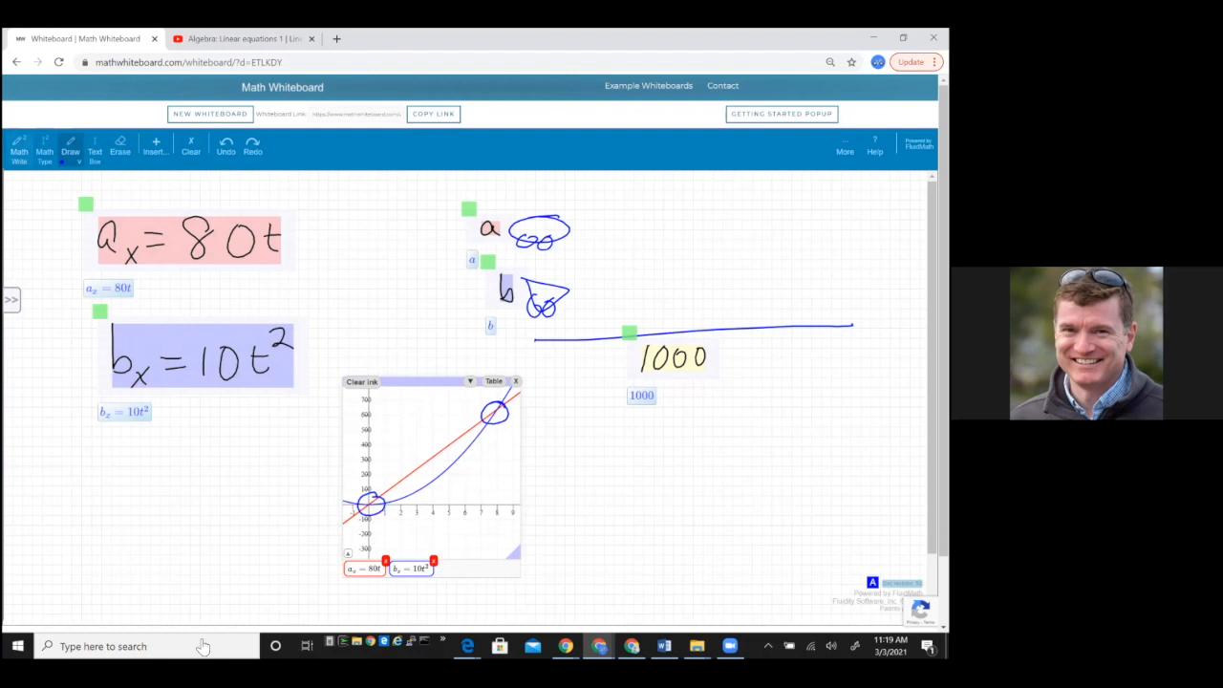
# - Return to math writing, shift the graph's visible range slightly and move the graph window under the track line
pyautogui.click(19, 148)
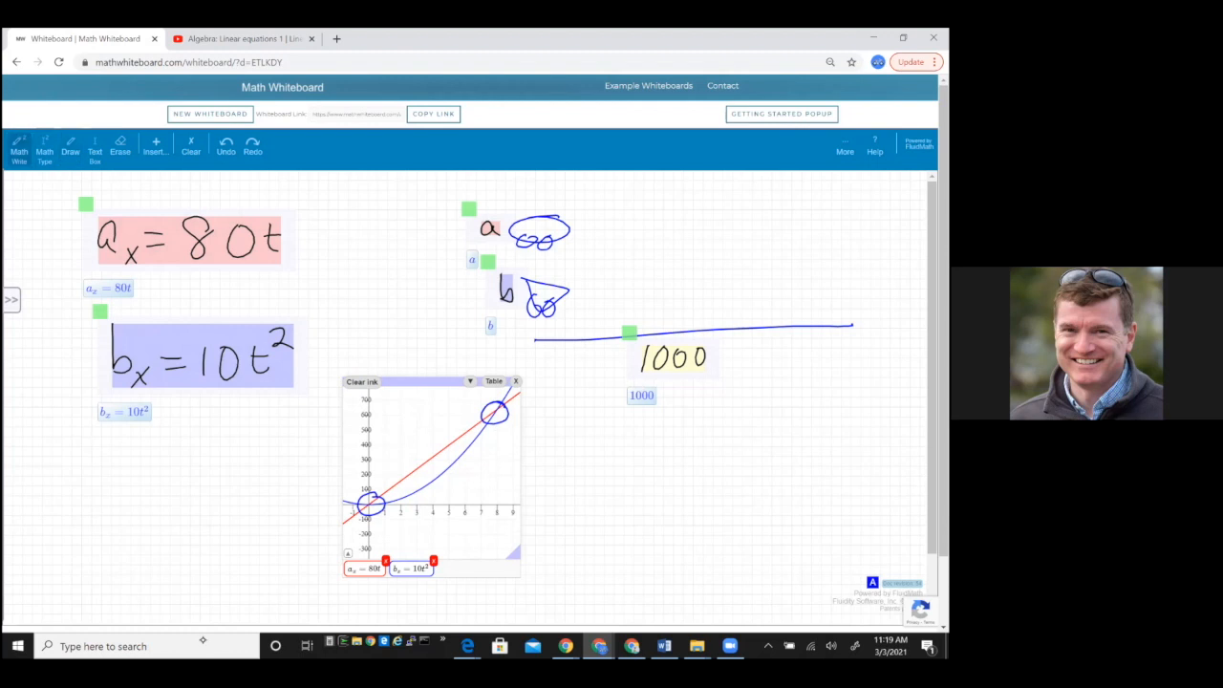
pyautogui.moveTo(439, 459); pyautogui.dragTo(460, 443)
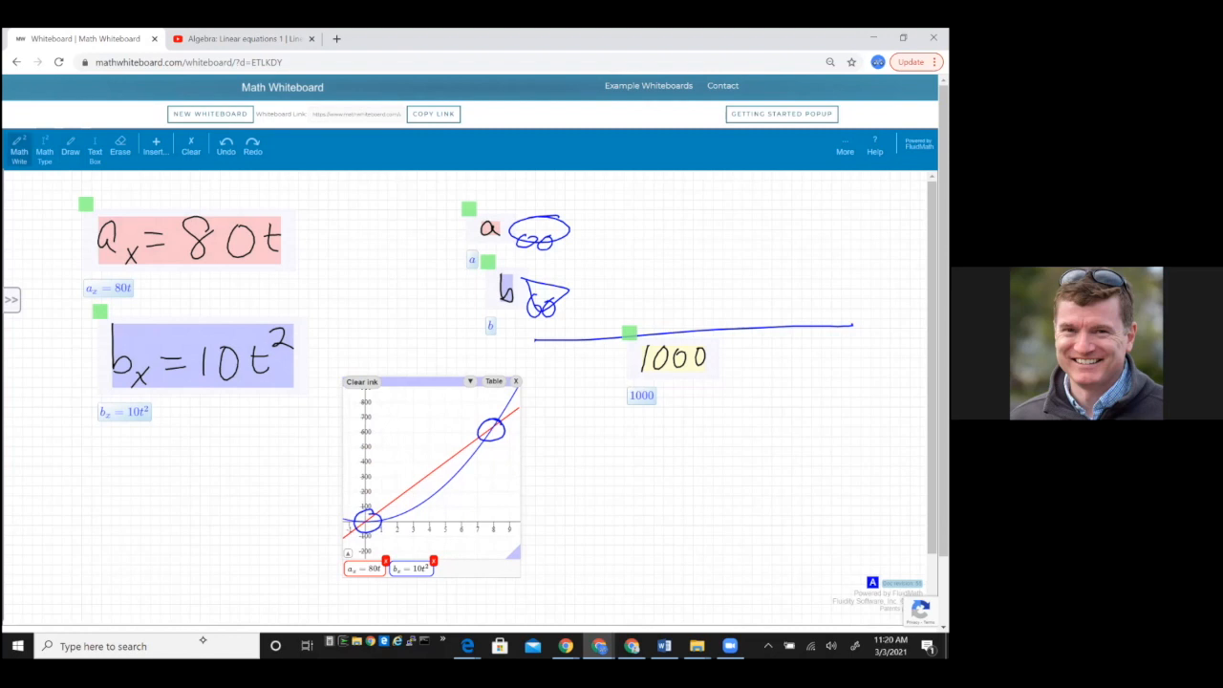
pyautogui.moveTo(420, 381); pyautogui.dragTo(507, 395)
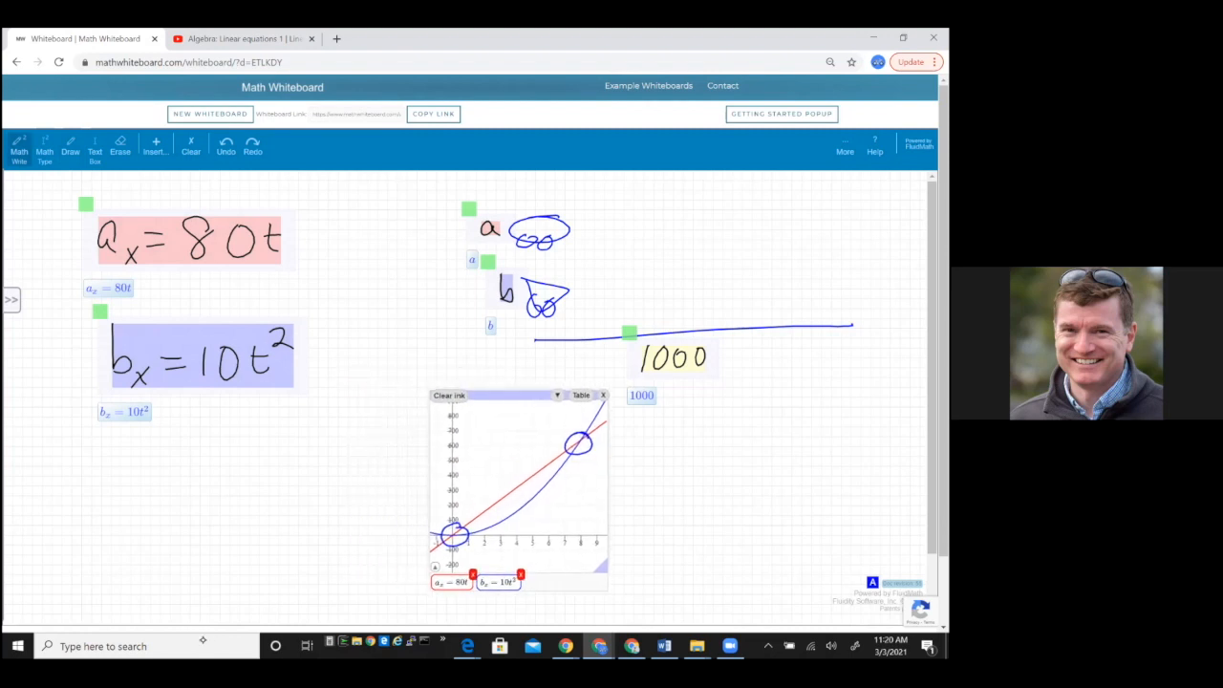
# - Restart Animation / Math sketching, place the time slider below the equations, scrub t to 8 and close the slider
pyautogui.click(844, 149)
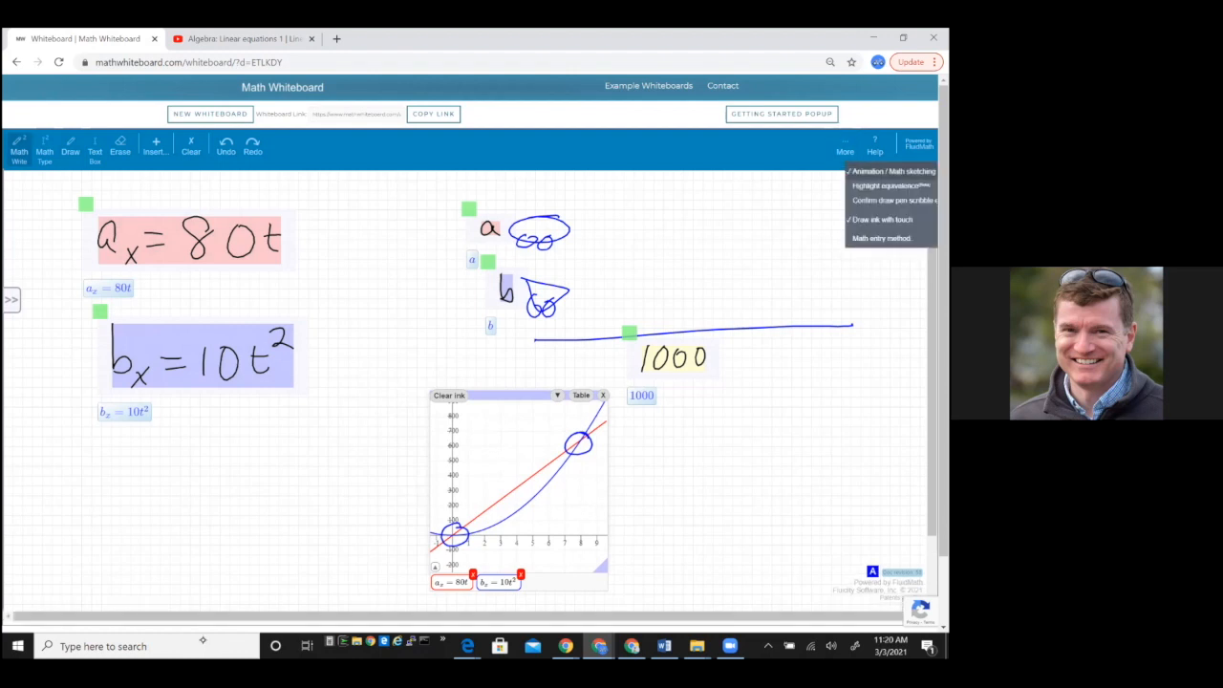
pyautogui.click(891, 172)
pyautogui.click(845, 149)
pyautogui.click(891, 172)
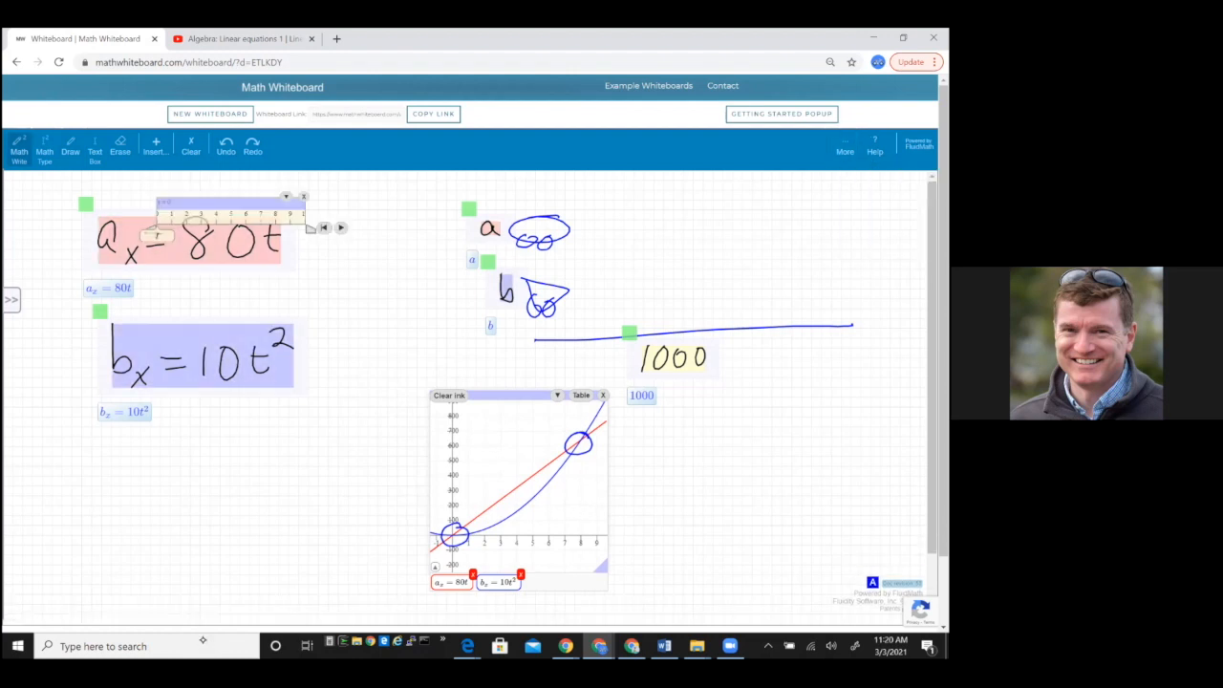
pyautogui.moveTo(224, 202); pyautogui.dragTo(185, 466)
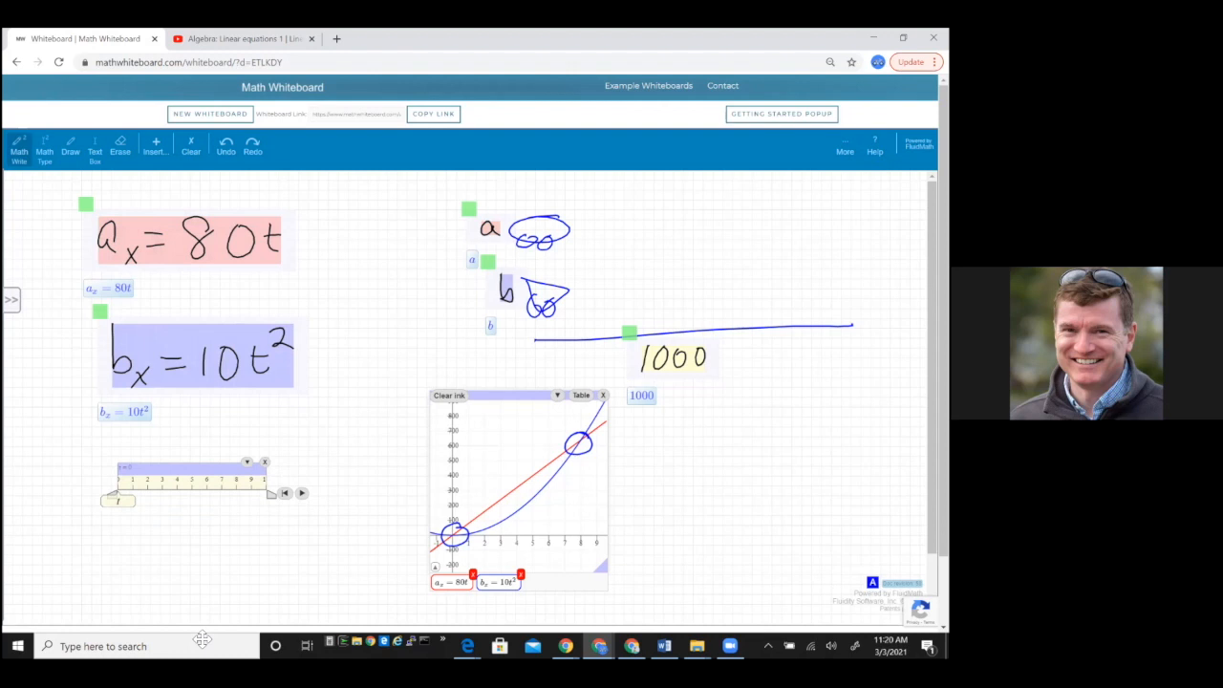
pyautogui.moveTo(118, 500); pyautogui.dragTo(147, 501)
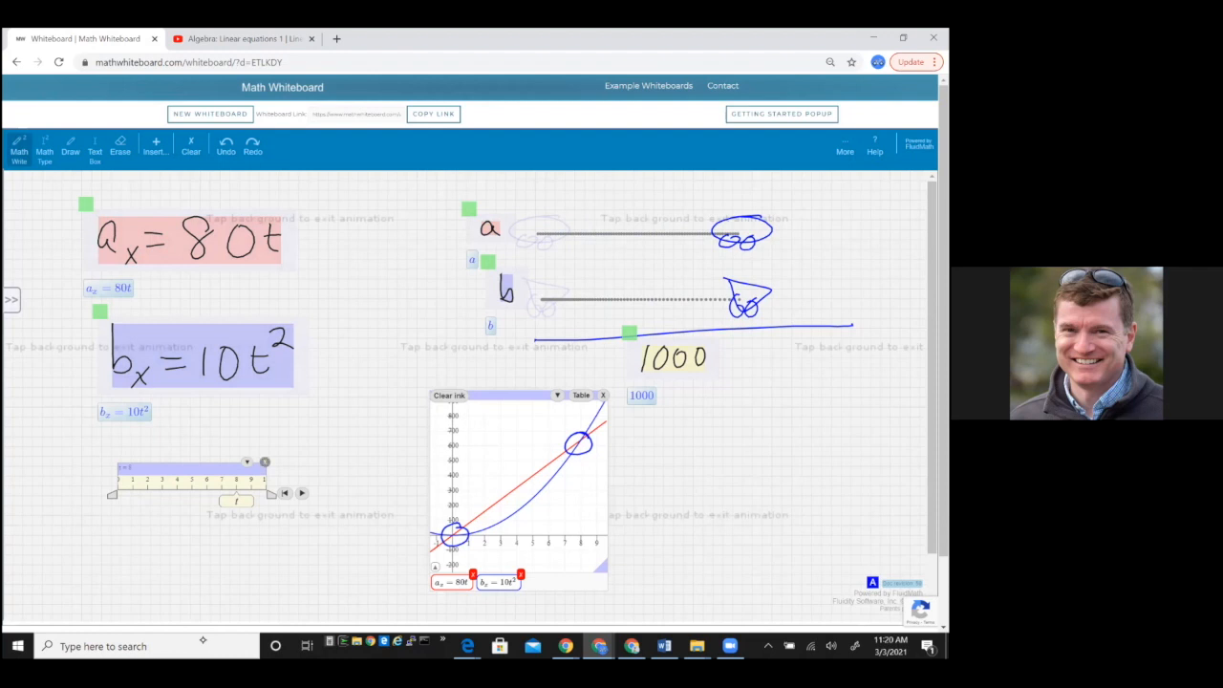
pyautogui.click(264, 461)
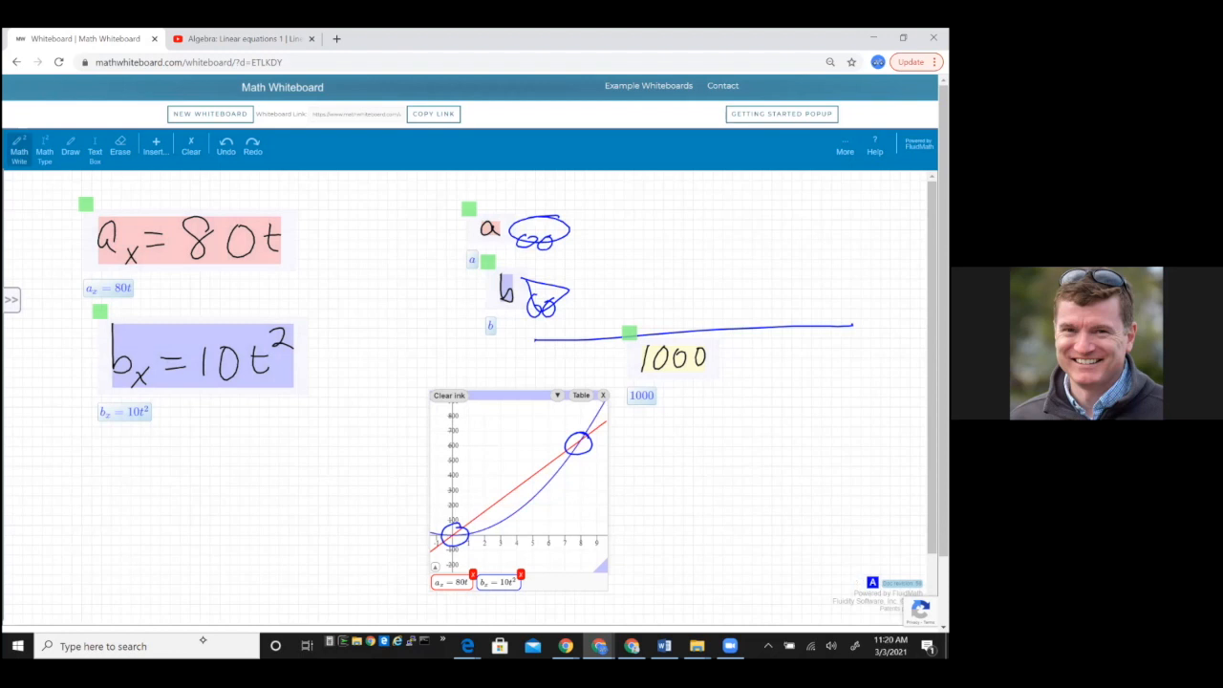
# - Handwrite t = 8 below the equations and evaluate a with subscript x and b with subscript x using arrows
pyautogui.moveTo(152, 445)
pyautogui.mouseDown()
pyautogui.moveTo(150, 468)
pyautogui.moveTo(164, 451)
pyautogui.moveTo(191, 460)
pyautogui.moveTo(216, 445)
pyautogui.mouseUp()
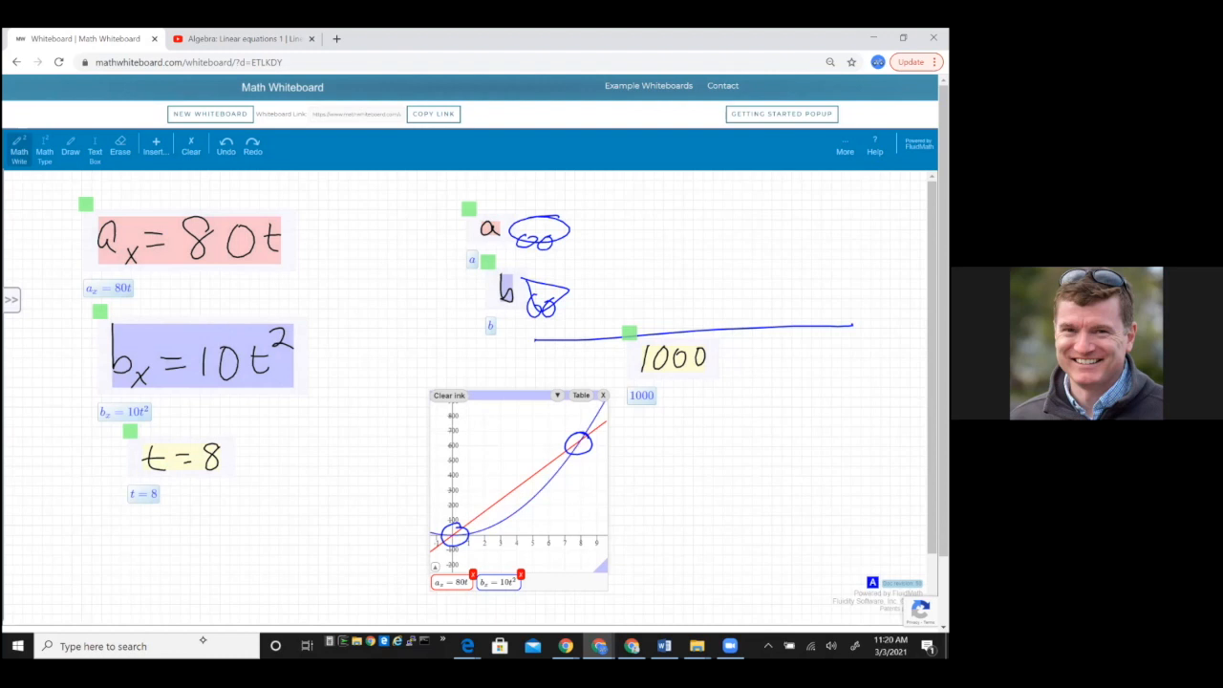
pyautogui.moveTo(112, 535); pyautogui.dragTo(133, 561)
pyautogui.moveTo(134, 545)
pyautogui.mouseDown()
pyautogui.moveTo(122, 562)
pyautogui.moveTo(168, 542)
pyautogui.mouseUp()
pyautogui.moveTo(154, 532); pyautogui.dragTo(154, 553)
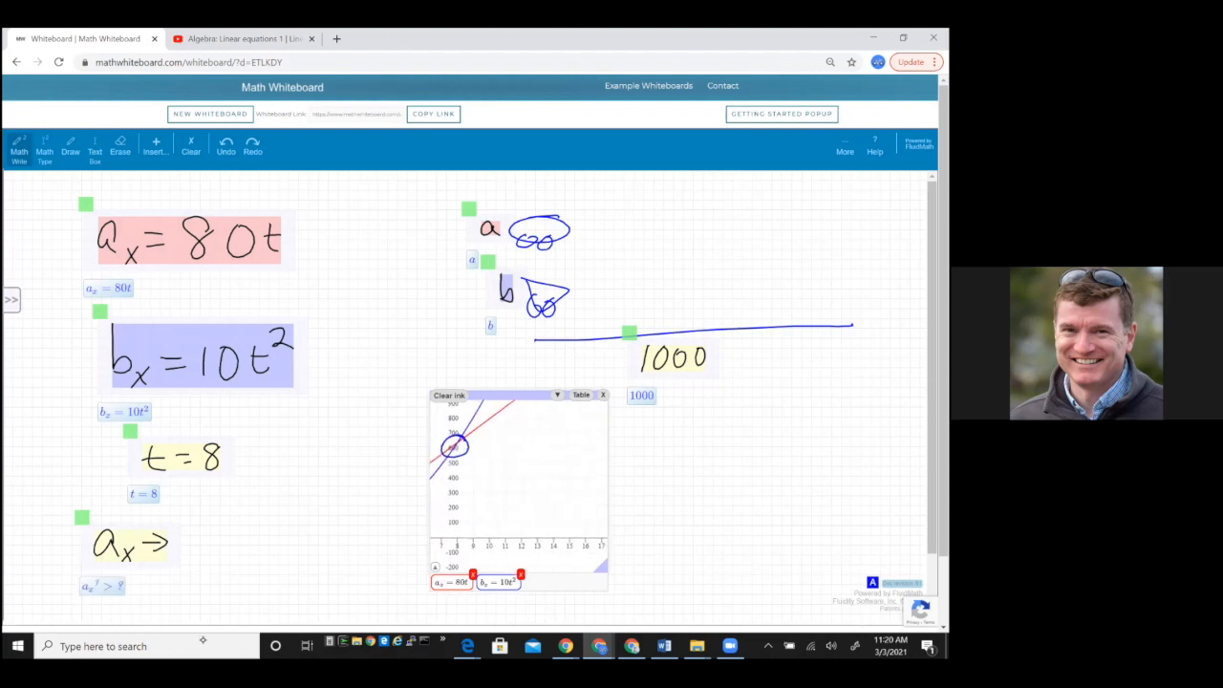
pyautogui.moveTo(145, 524)
pyautogui.mouseDown()
pyautogui.moveTo(153, 561)
pyautogui.moveTo(168, 545)
pyautogui.moveTo(162, 554)
pyautogui.mouseUp()
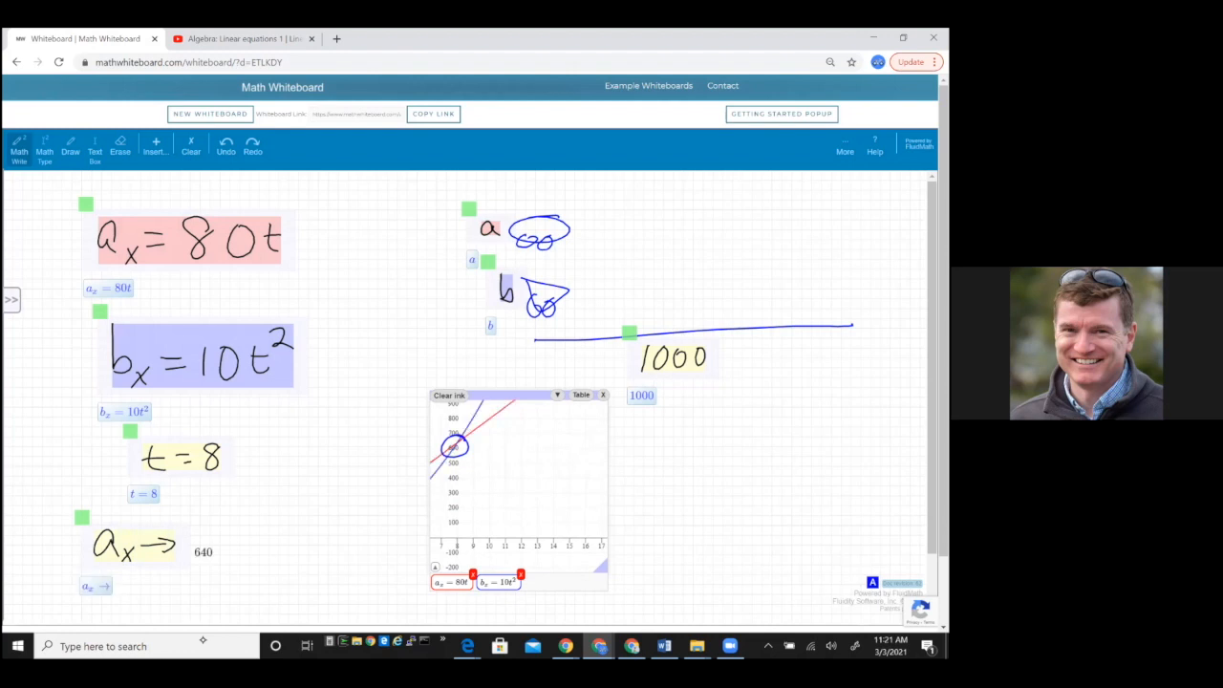
pyautogui.moveTo(270, 513)
pyautogui.mouseDown()
pyautogui.moveTo(272, 567)
pyautogui.moveTo(306, 578)
pyautogui.moveTo(293, 578)
pyautogui.moveTo(336, 554)
pyautogui.moveTo(329, 566)
pyautogui.mouseUp()
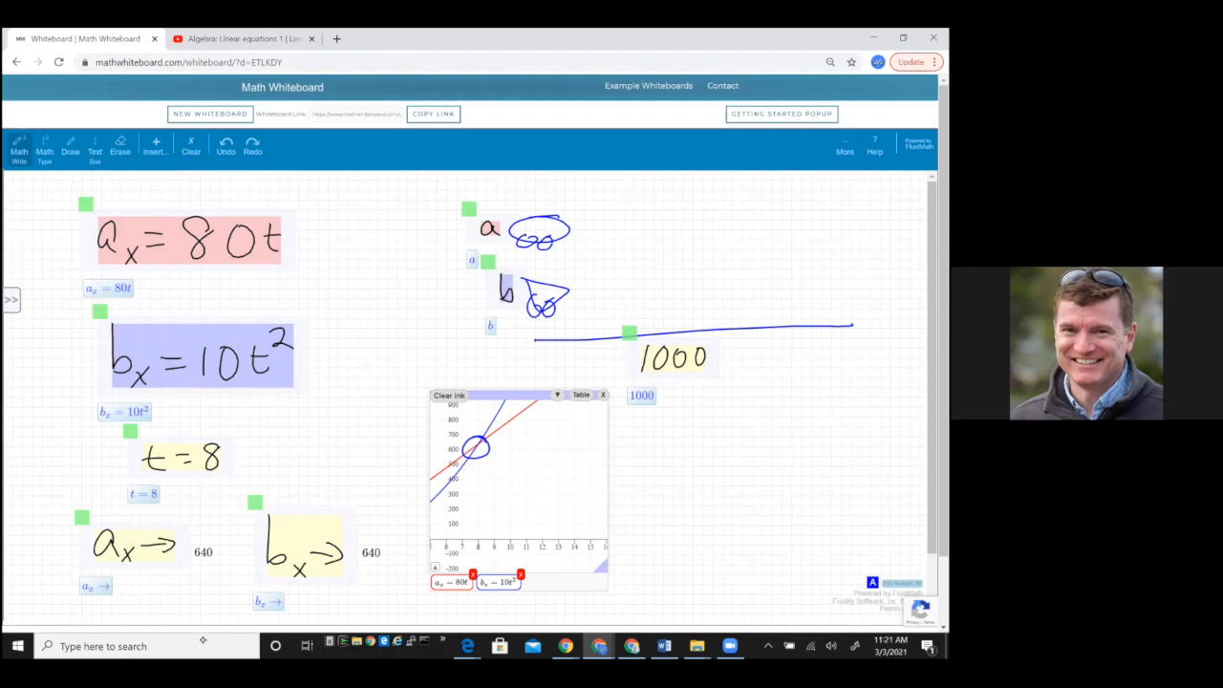
# - Show the graph's value table and change the coefficient in vehicle a's equation to 90
pyautogui.click(581, 395)
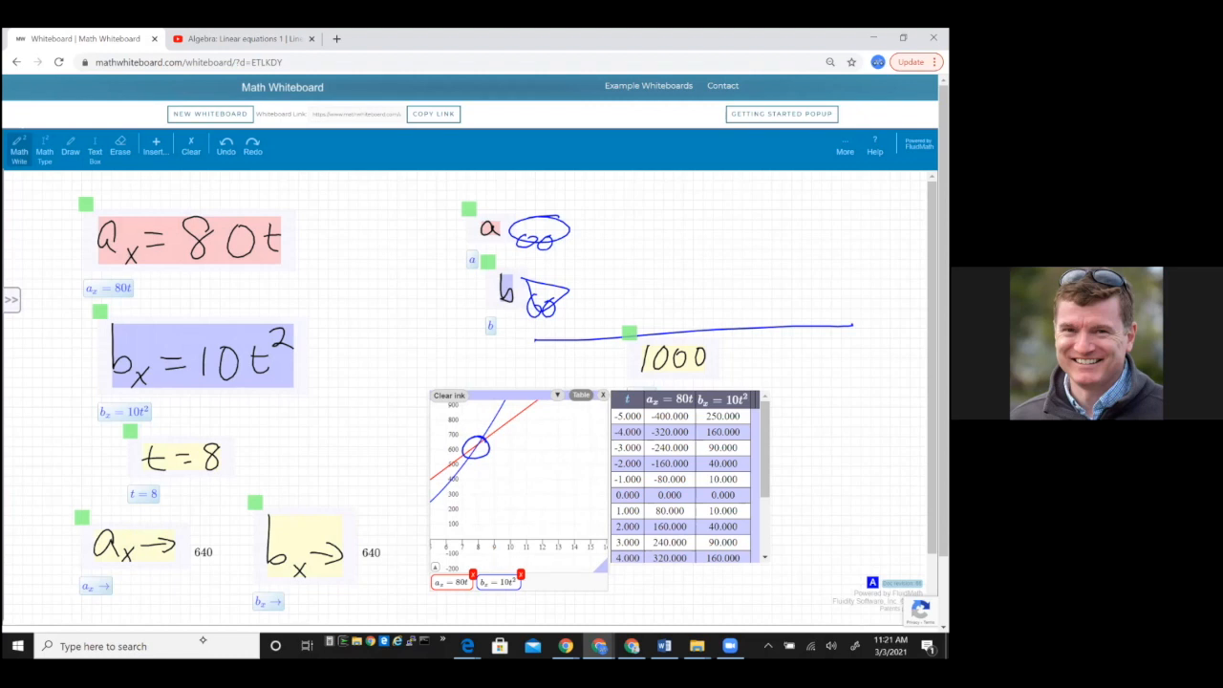
pyautogui.moveTo(210, 208)
pyautogui.mouseDown()
pyautogui.moveTo(191, 234)
pyautogui.moveTo(202, 258)
pyautogui.mouseUp()
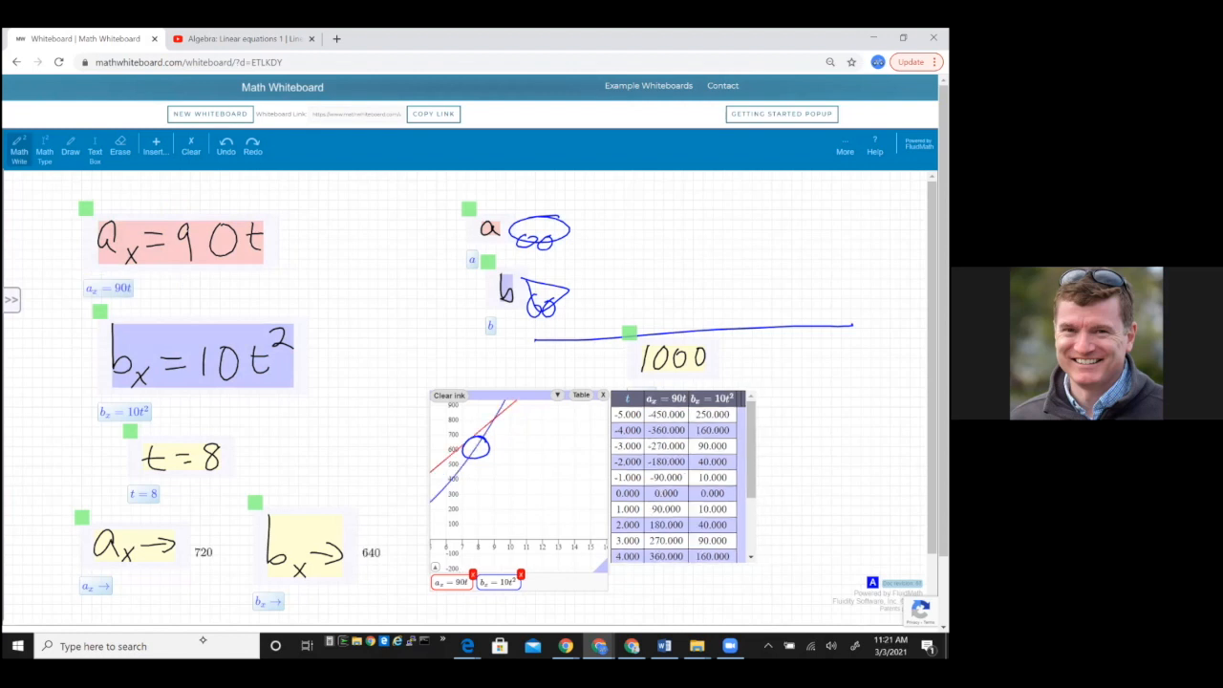
# - Circle the new intersection on the graph in ink and mark both evaluated results with double slashes
pyautogui.click(70, 148)
pyautogui.moveTo(510, 412); pyautogui.dragTo(506, 410)
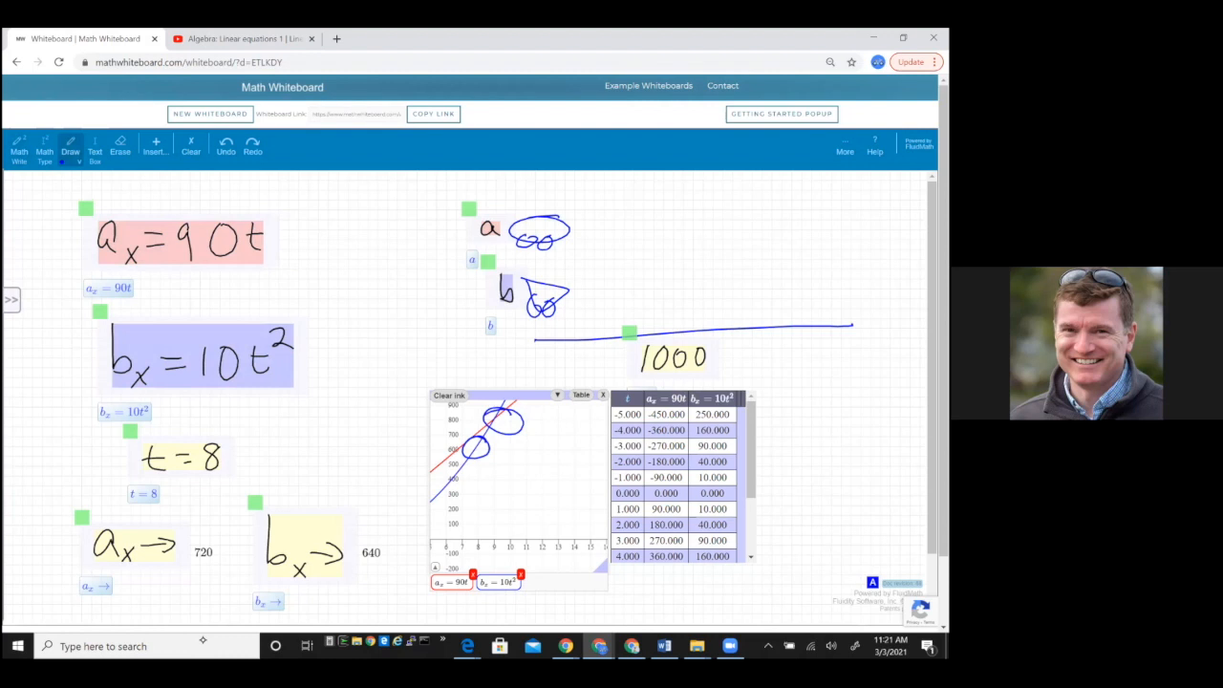
pyautogui.moveTo(224, 551)
pyautogui.mouseDown()
pyautogui.moveTo(206, 575)
pyautogui.moveTo(223, 577)
pyautogui.mouseUp()
pyautogui.moveTo(394, 560)
pyautogui.mouseDown()
pyautogui.moveTo(380, 581)
pyautogui.moveTo(393, 581)
pyautogui.mouseUp()
pyautogui.click(580, 395)
pyautogui.click(580, 395)
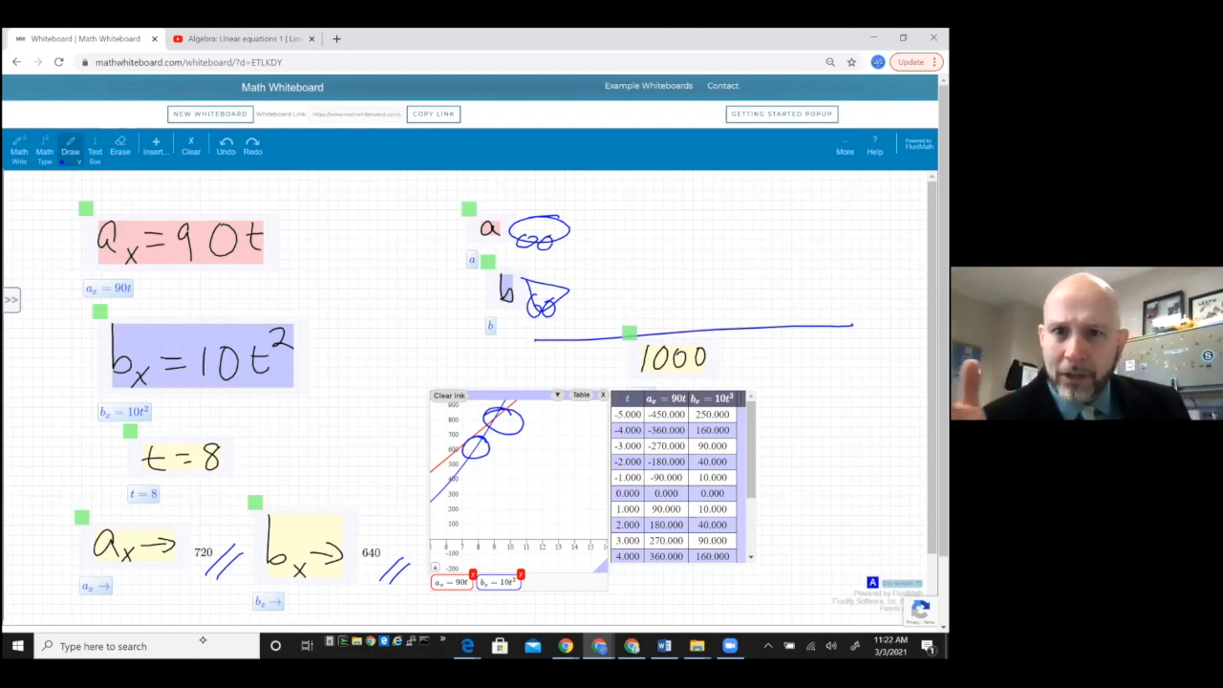
# - Clear the whiteboard and draw two ink arrows pointing up at the Draw and Math Write tools
pyautogui.click(845, 146)
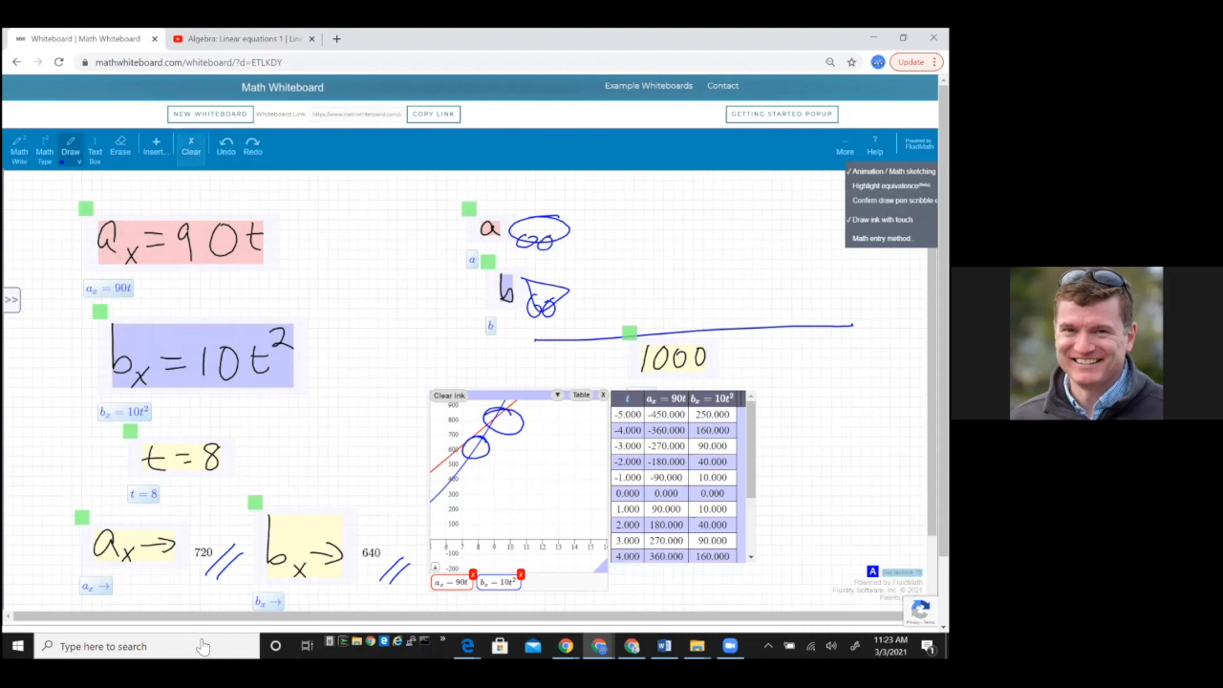
pyautogui.click(191, 146)
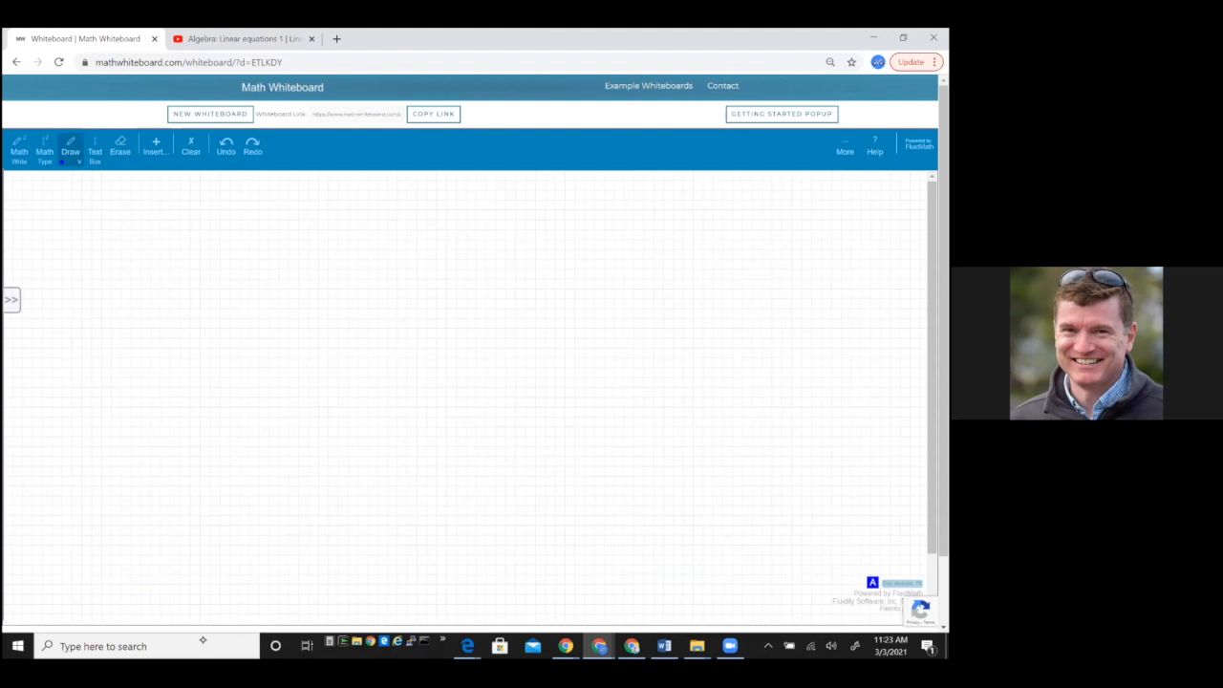
pyautogui.moveTo(71, 182); pyautogui.dragTo(67, 226)
pyautogui.moveTo(66, 189)
pyautogui.mouseDown()
pyautogui.moveTo(70, 179)
pyautogui.moveTo(73, 194)
pyautogui.mouseUp()
pyautogui.moveTo(18, 180)
pyautogui.mouseDown()
pyautogui.moveTo(17, 217)
pyautogui.moveTo(18, 176)
pyautogui.mouseUp()
pyautogui.moveTo(19, 175); pyautogui.dragTo(21, 188)
# - Handwrite the expression 1 + 2 as recognized math near the arrows
pyautogui.click(19, 150)
pyautogui.moveTo(164, 254)
pyautogui.mouseDown()
pyautogui.moveTo(163, 298)
pyautogui.moveTo(201, 276)
pyautogui.mouseUp()
pyautogui.moveTo(216, 266); pyautogui.dragTo(235, 292)
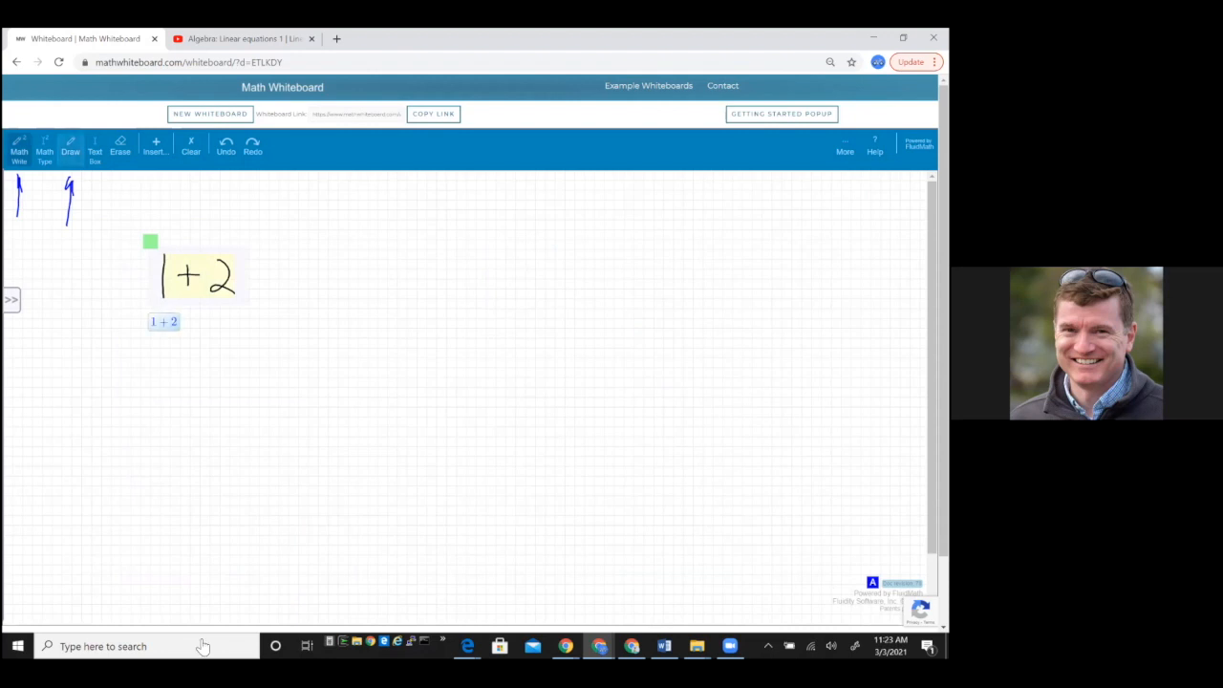
# - Draw 1 + 2 and a smiley face in plain ink, and draw a second smiley in math writing
pyautogui.click(69, 148)
pyautogui.moveTo(175, 363)
pyautogui.mouseDown()
pyautogui.moveTo(176, 397)
pyautogui.moveTo(199, 399)
pyautogui.moveTo(207, 385)
pyautogui.moveTo(240, 402)
pyautogui.mouseUp()
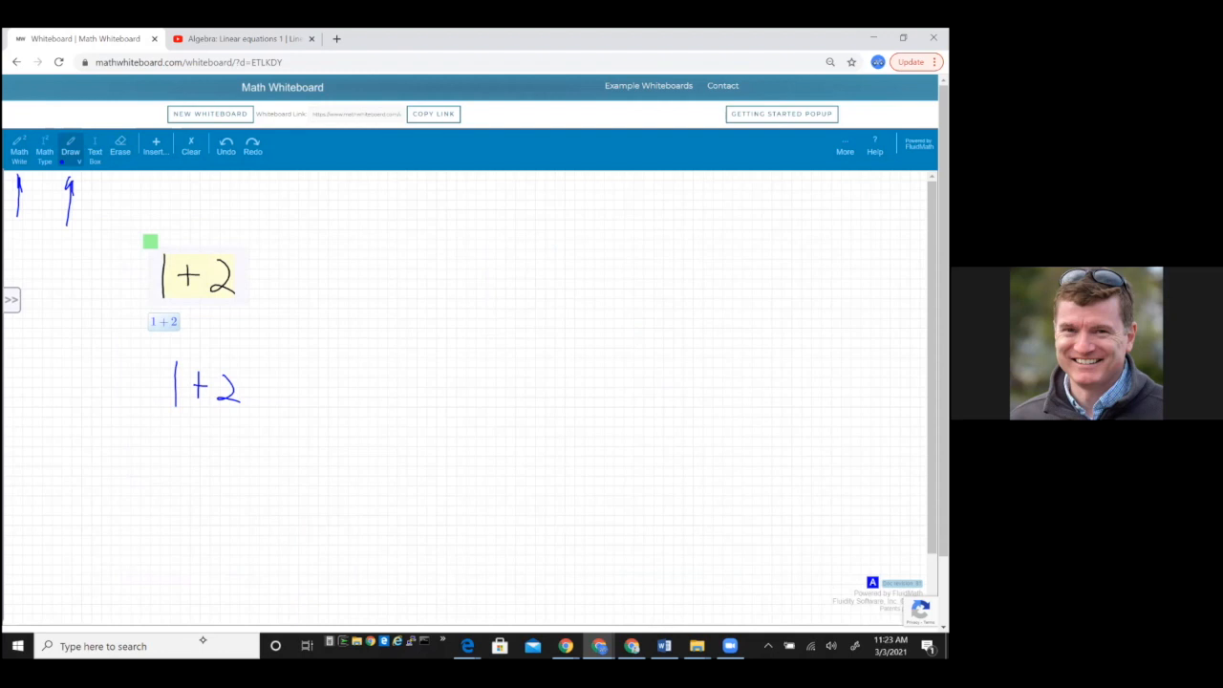
pyautogui.moveTo(307, 369); pyautogui.dragTo(329, 396)
pyautogui.click(20, 148)
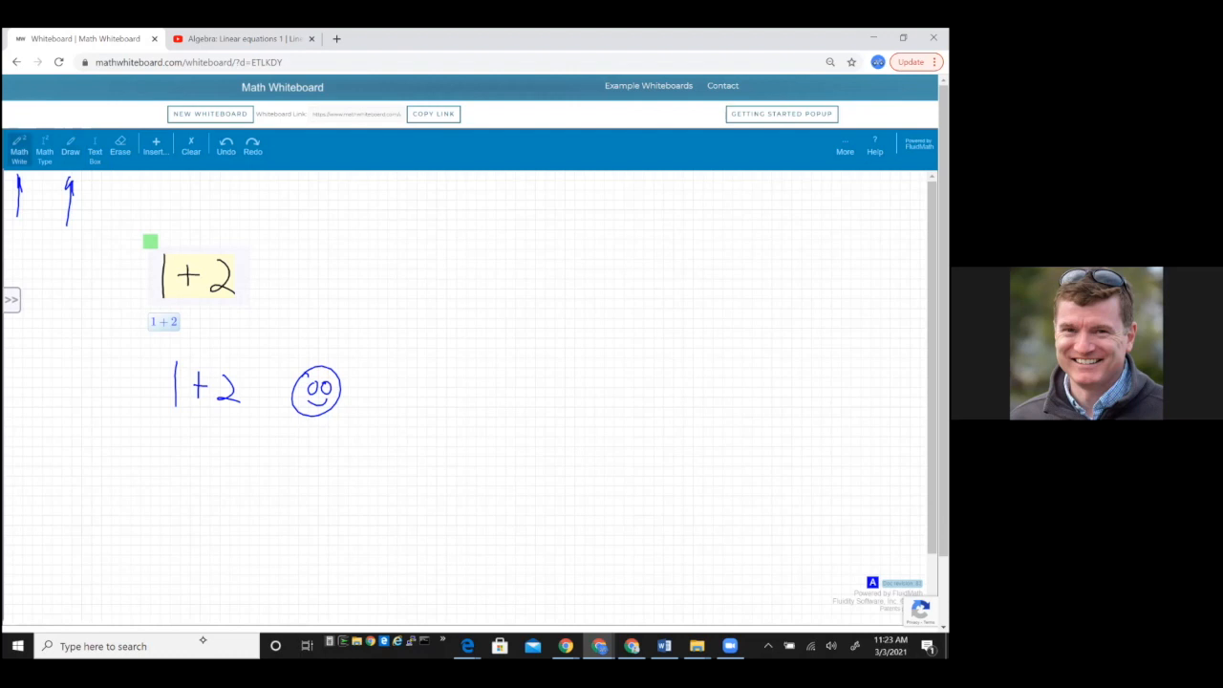
pyautogui.moveTo(311, 247)
pyautogui.mouseDown()
pyautogui.moveTo(357, 261)
pyautogui.moveTo(300, 249)
pyautogui.moveTo(338, 266)
pyautogui.moveTo(334, 280)
pyautogui.mouseUp()
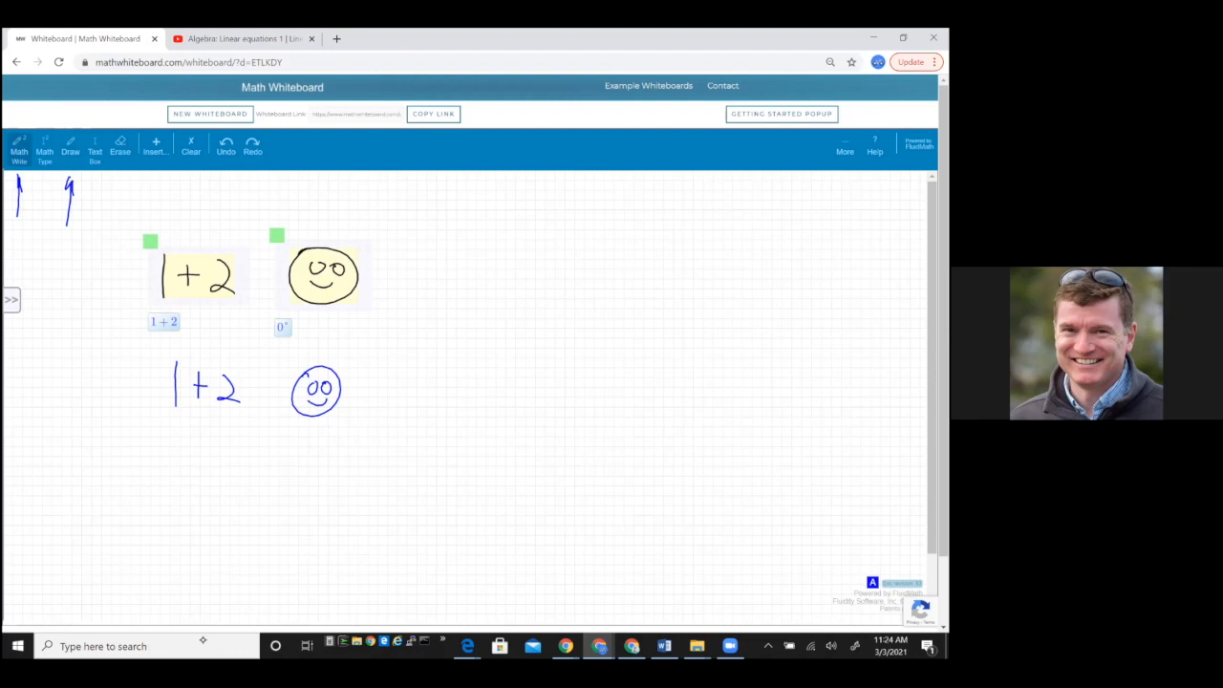
# - Scratch out the arrows, expressions and smileys, and clear the leftover ink from the whiteboard
pyautogui.moveTo(4, 198)
pyautogui.mouseDown()
pyautogui.moveTo(57, 182)
pyautogui.moveTo(54, 239)
pyautogui.moveTo(371, 248)
pyautogui.moveTo(308, 482)
pyautogui.mouseUp()
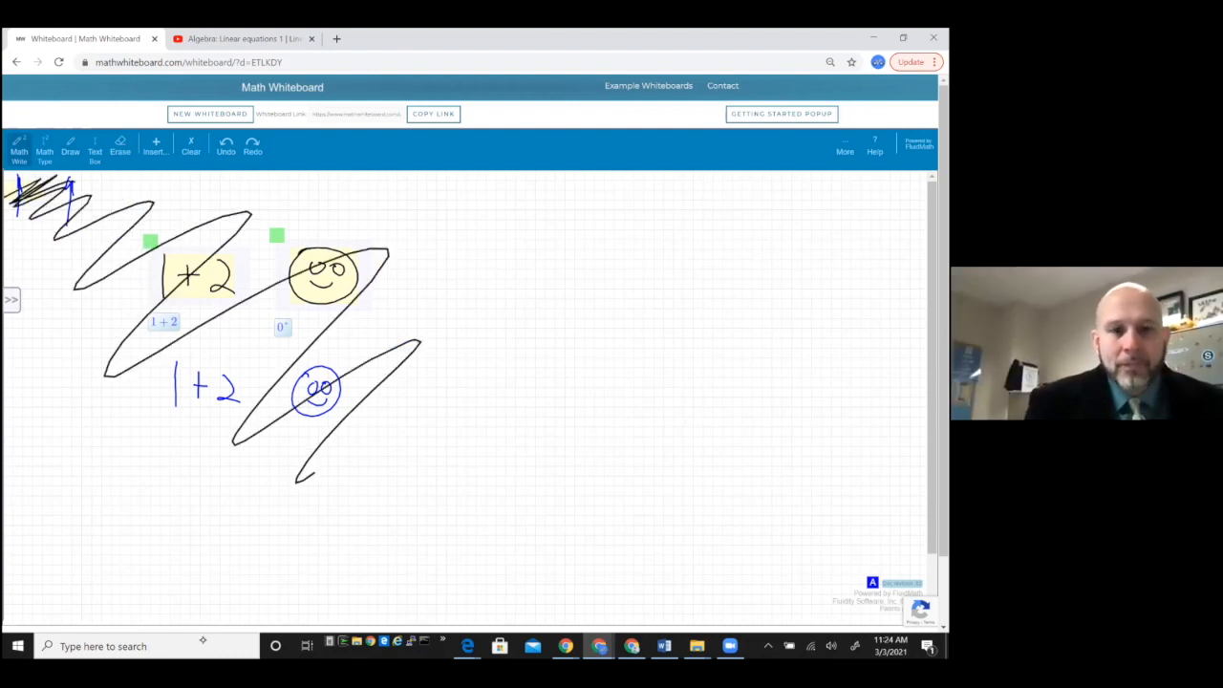
pyautogui.moveTo(53, 186); pyautogui.dragTo(38, 224)
pyautogui.scroll(-1, 468, 382)
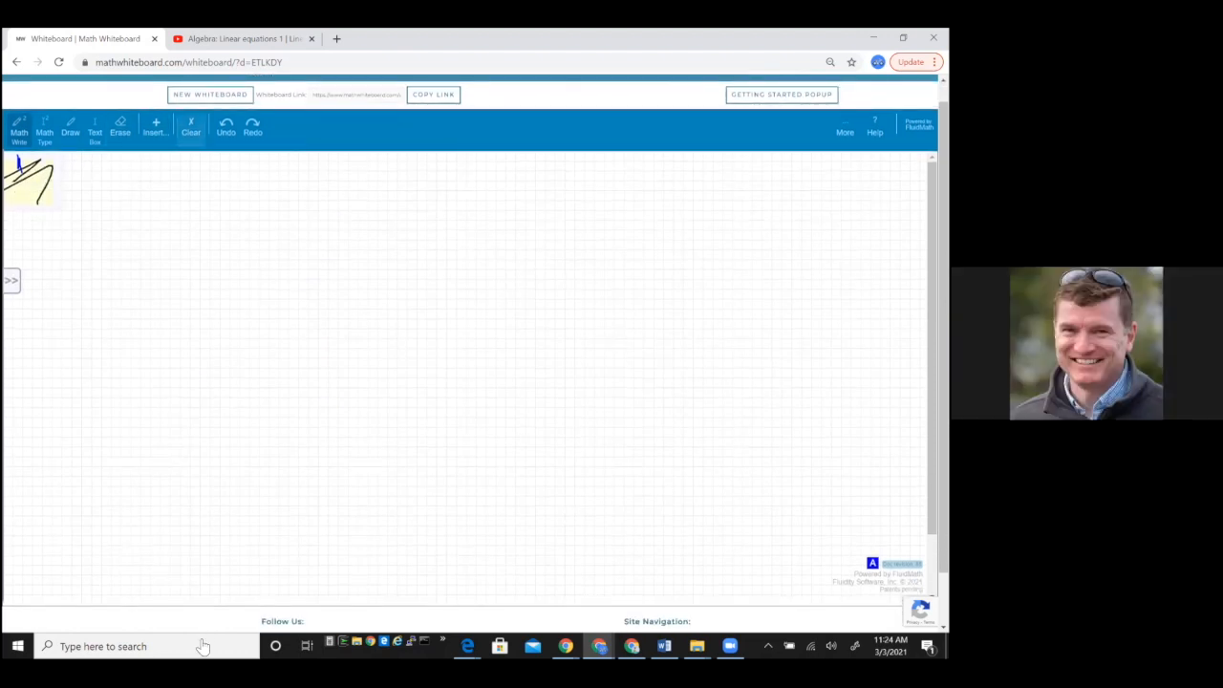
pyautogui.click(225, 127)
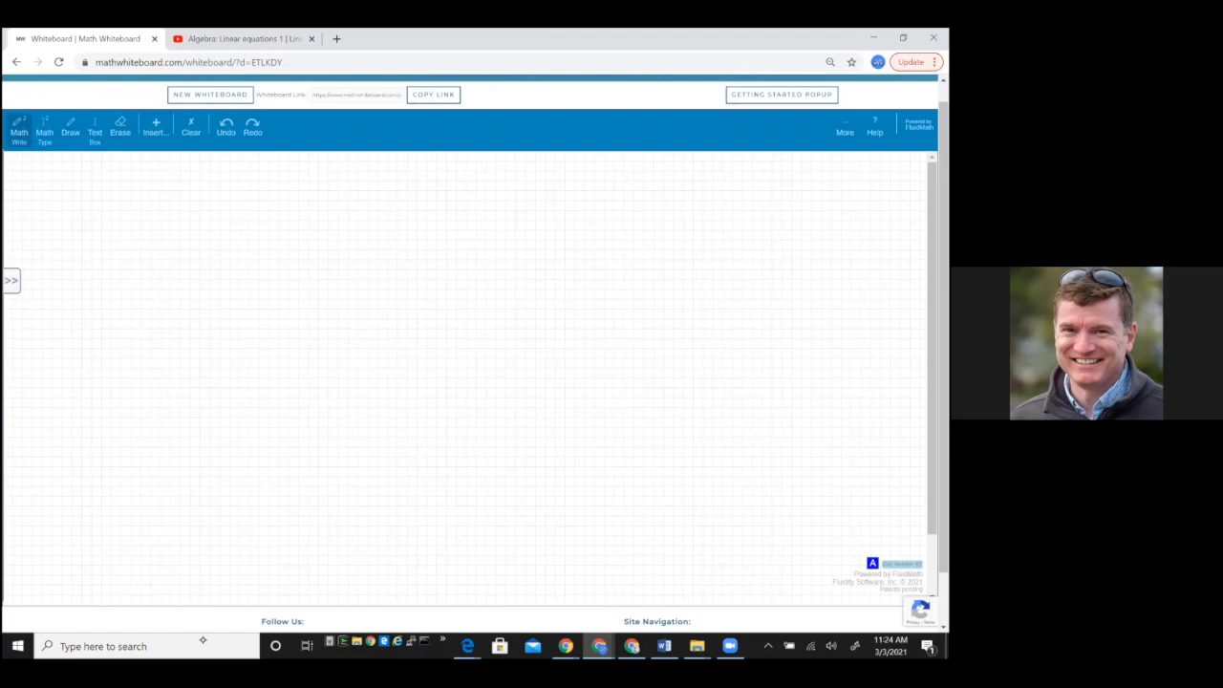
# - Handwrite 1 + 2 as math and scratch out the 2
pyautogui.moveTo(205, 233); pyautogui.dragTo(203, 273)
pyautogui.moveTo(225, 241)
pyautogui.mouseDown()
pyautogui.moveTo(224, 266)
pyautogui.moveTo(240, 249)
pyautogui.mouseUp()
pyautogui.moveTo(250, 241); pyautogui.dragTo(267, 263)
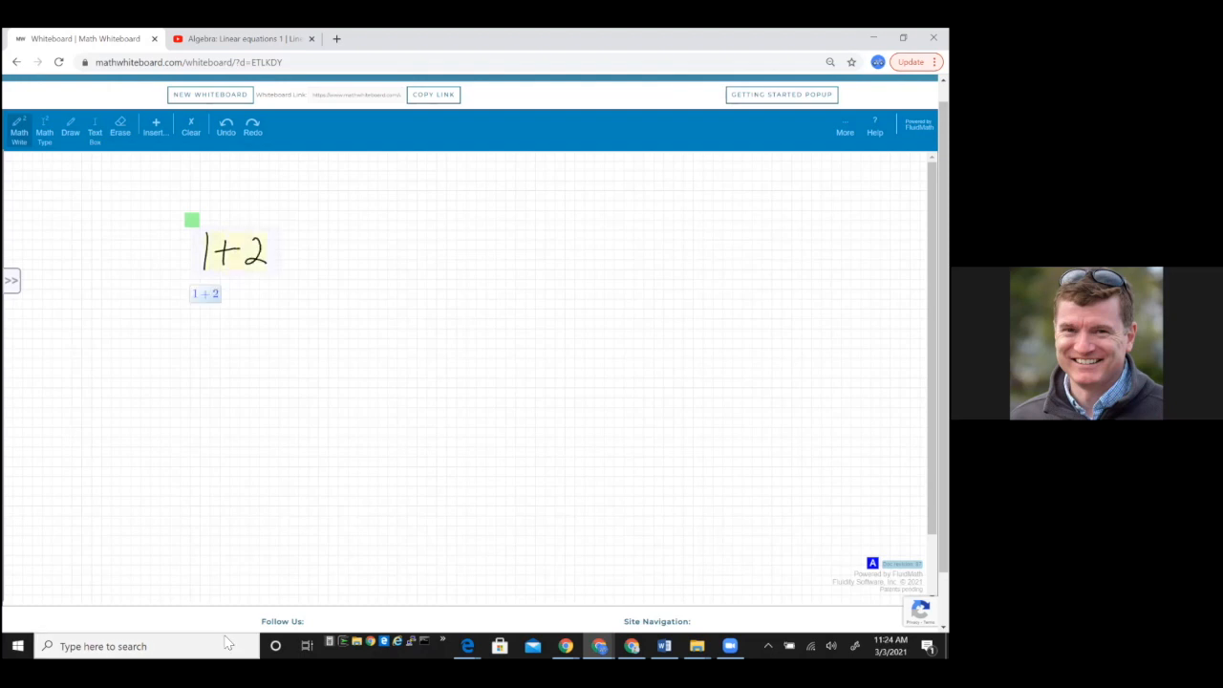
pyautogui.moveTo(271, 228)
pyautogui.mouseDown()
pyautogui.moveTo(243, 262)
pyautogui.moveTo(268, 269)
pyautogui.mouseUp()
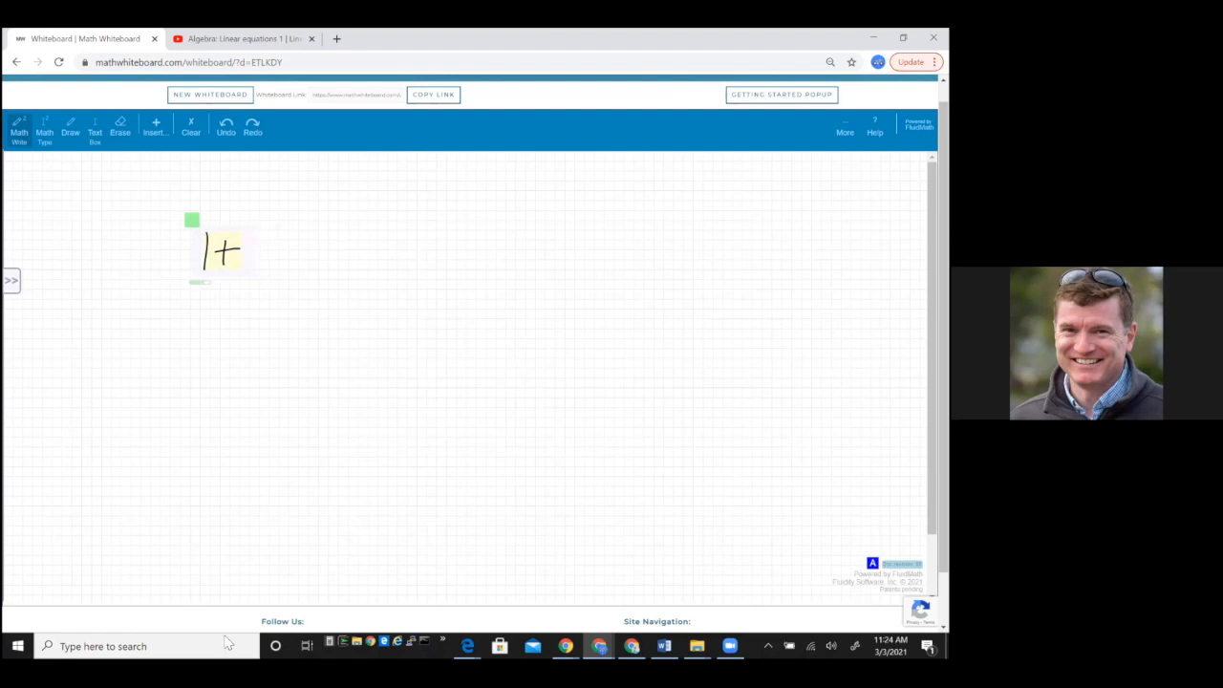
# - Scratch out the remaining 1 + and handwrite the equation y = 2x + 3
pyautogui.moveTo(239, 225); pyautogui.dragTo(203, 323)
pyautogui.moveTo(216, 289)
pyautogui.mouseDown()
pyautogui.moveTo(188, 356)
pyautogui.moveTo(254, 303)
pyautogui.moveTo(254, 318)
pyautogui.mouseUp()
pyautogui.moveTo(273, 298)
pyautogui.mouseDown()
pyautogui.moveTo(294, 320)
pyautogui.moveTo(319, 308)
pyautogui.moveTo(336, 323)
pyautogui.mouseUp()
pyautogui.moveTo(334, 296); pyautogui.dragTo(317, 325)
pyautogui.moveTo(352, 295)
pyautogui.mouseDown()
pyautogui.moveTo(353, 319)
pyautogui.moveTo(355, 308)
pyautogui.moveTo(375, 321)
pyautogui.moveTo(395, 286)
pyautogui.moveTo(353, 323)
pyautogui.moveTo(365, 307)
pyautogui.mouseUp()
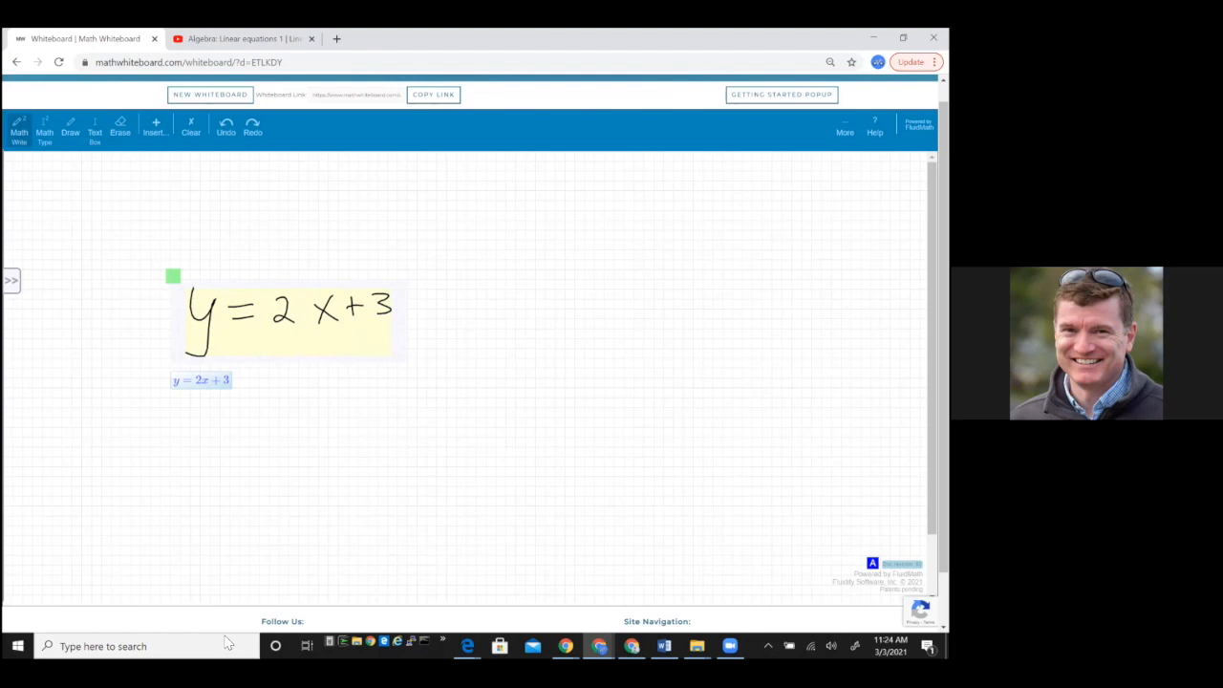
# - Change the coefficient of x in the equation to 6, graph the equation, and replace the coefficient with m
pyautogui.moveTo(287, 291)
pyautogui.mouseDown()
pyautogui.moveTo(283, 326)
pyautogui.moveTo(283, 309)
pyautogui.mouseUp()
pyautogui.moveTo(279, 325)
pyautogui.mouseDown()
pyautogui.moveTo(286, 410)
pyautogui.moveTo(430, 441)
pyautogui.moveTo(517, 386)
pyautogui.mouseUp()
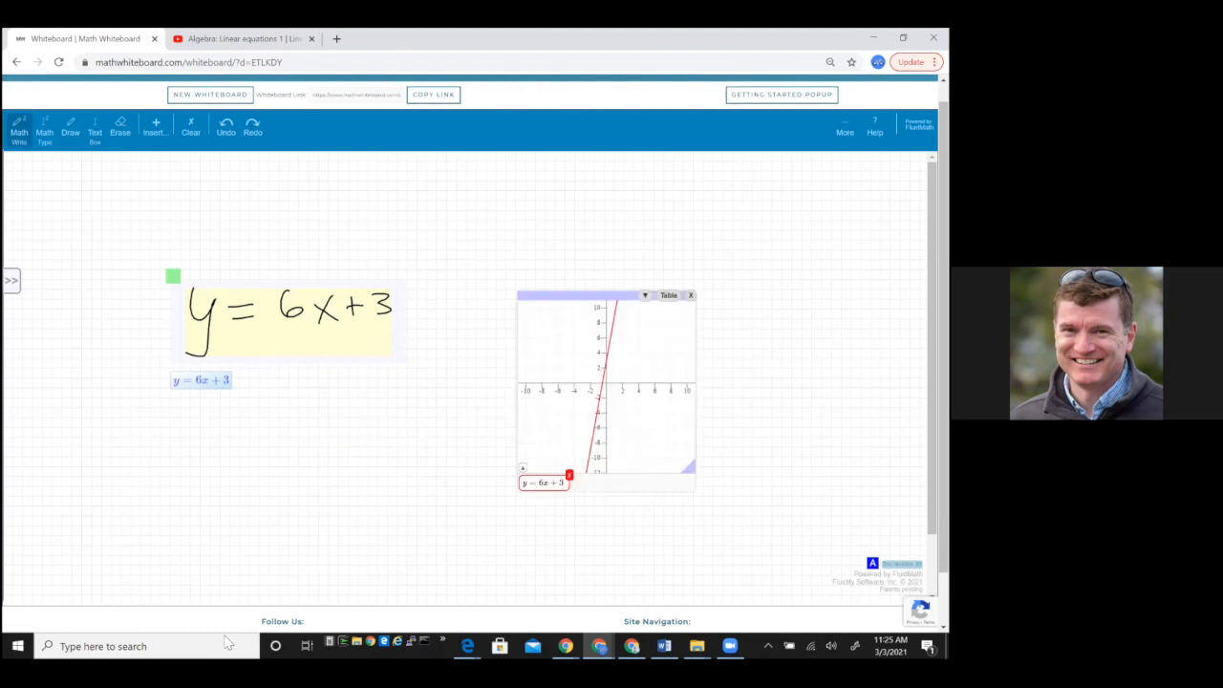
pyautogui.moveTo(295, 281)
pyautogui.mouseDown()
pyautogui.moveTo(288, 318)
pyautogui.moveTo(294, 305)
pyautogui.moveTo(308, 318)
pyautogui.mouseUp()
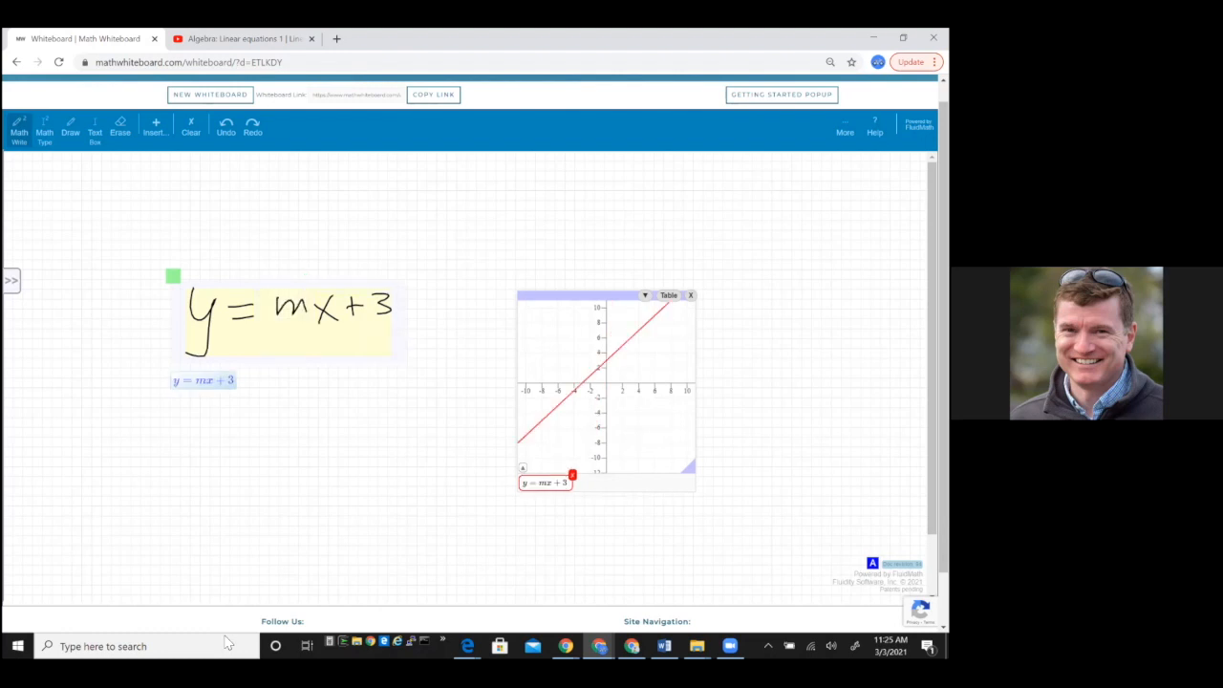
# - Handwrite m = 1 below the equation, rewrite it as m = 2, and turn it into a slider
pyautogui.moveTo(254, 424)
pyautogui.mouseDown()
pyautogui.moveTo(273, 441)
pyautogui.moveTo(309, 436)
pyautogui.mouseUp()
pyautogui.moveTo(320, 422); pyautogui.dragTo(321, 439)
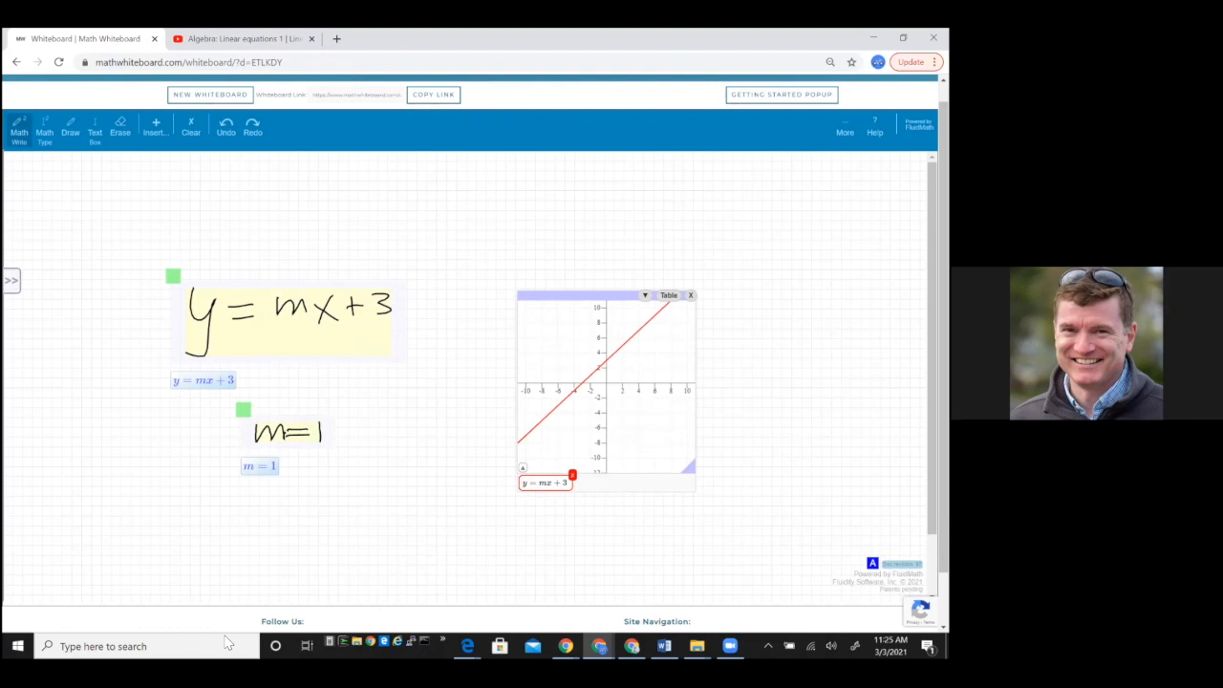
pyautogui.moveTo(316, 397)
pyautogui.mouseDown()
pyautogui.moveTo(290, 441)
pyautogui.moveTo(325, 426)
pyautogui.mouseUp()
pyautogui.moveTo(255, 414)
pyautogui.mouseDown()
pyautogui.moveTo(277, 437)
pyautogui.moveTo(296, 435)
pyautogui.mouseUp()
pyautogui.moveTo(305, 422); pyautogui.dragTo(356, 434)
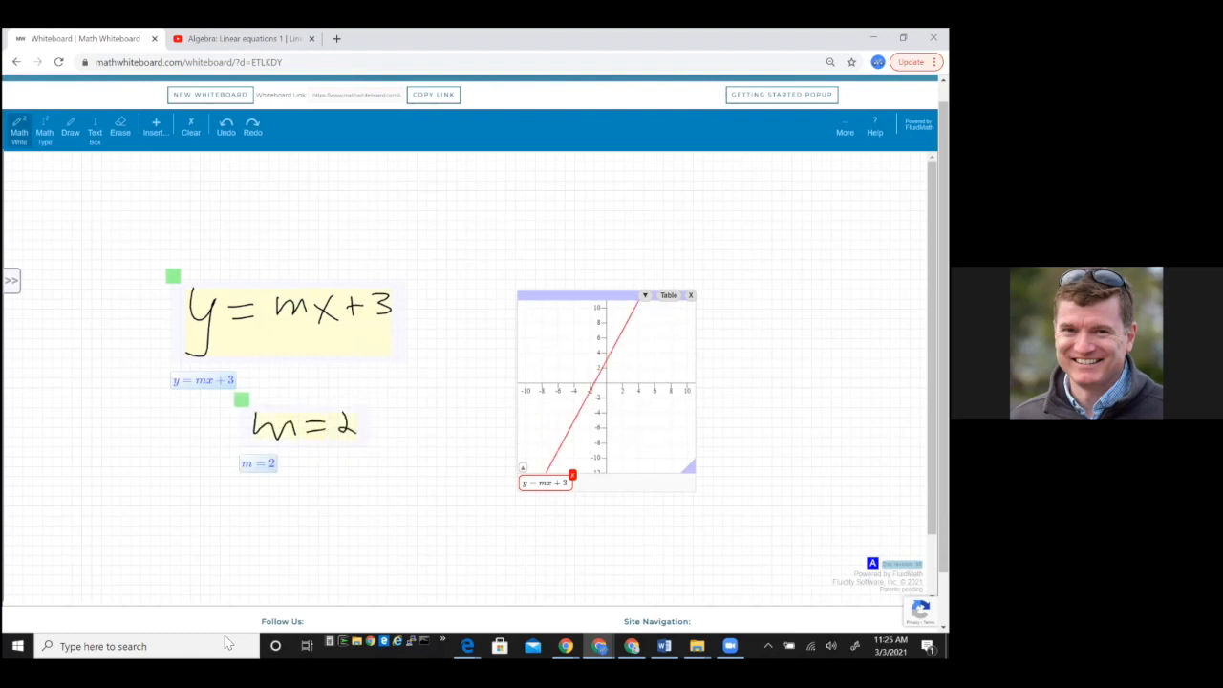
pyautogui.moveTo(315, 422); pyautogui.dragTo(316, 493)
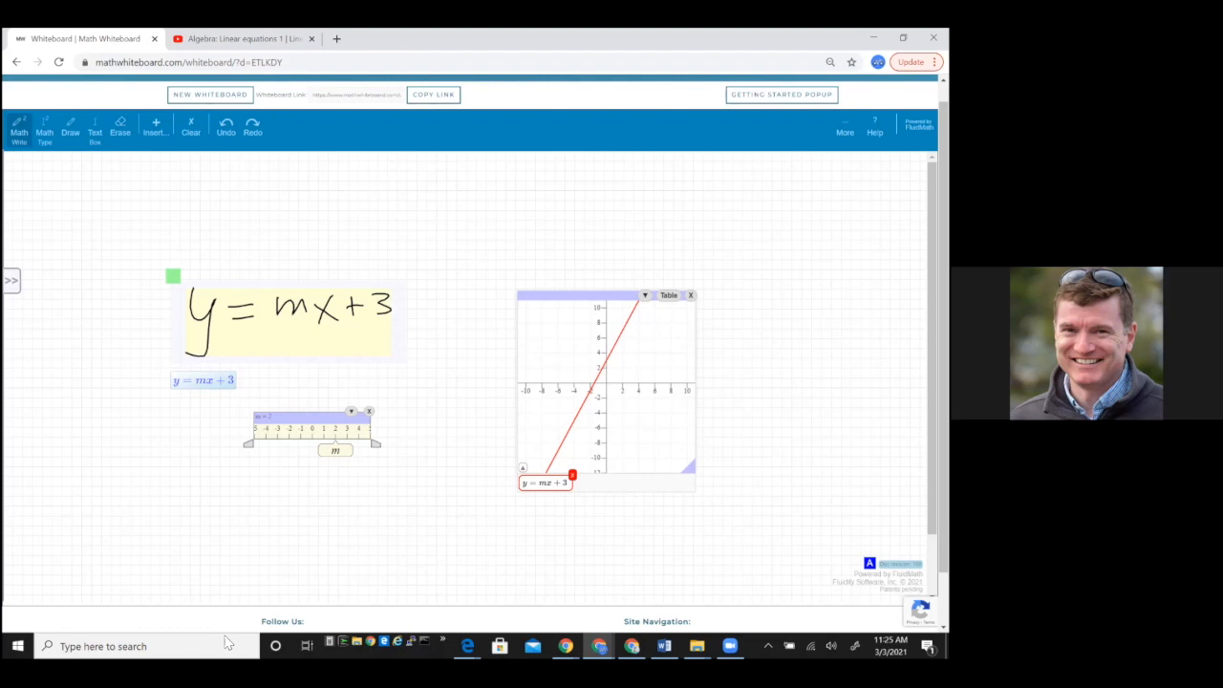
# - Scratch out the graph, draw a new set of empty axes in its place, and plot y = mx + 3 on them
pyautogui.moveTo(557, 248)
pyautogui.mouseDown()
pyautogui.moveTo(493, 335)
pyautogui.moveTo(600, 302)
pyautogui.mouseUp()
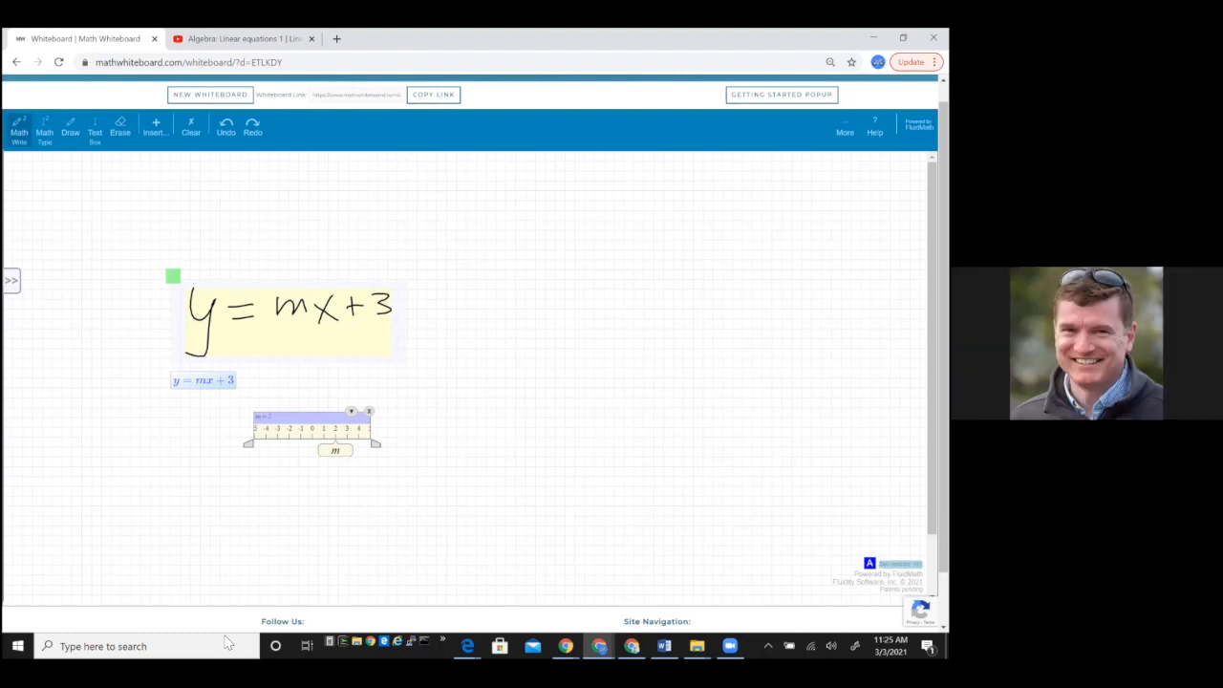
pyautogui.moveTo(606, 245); pyautogui.dragTo(613, 437)
pyautogui.moveTo(493, 325); pyautogui.dragTo(714, 320)
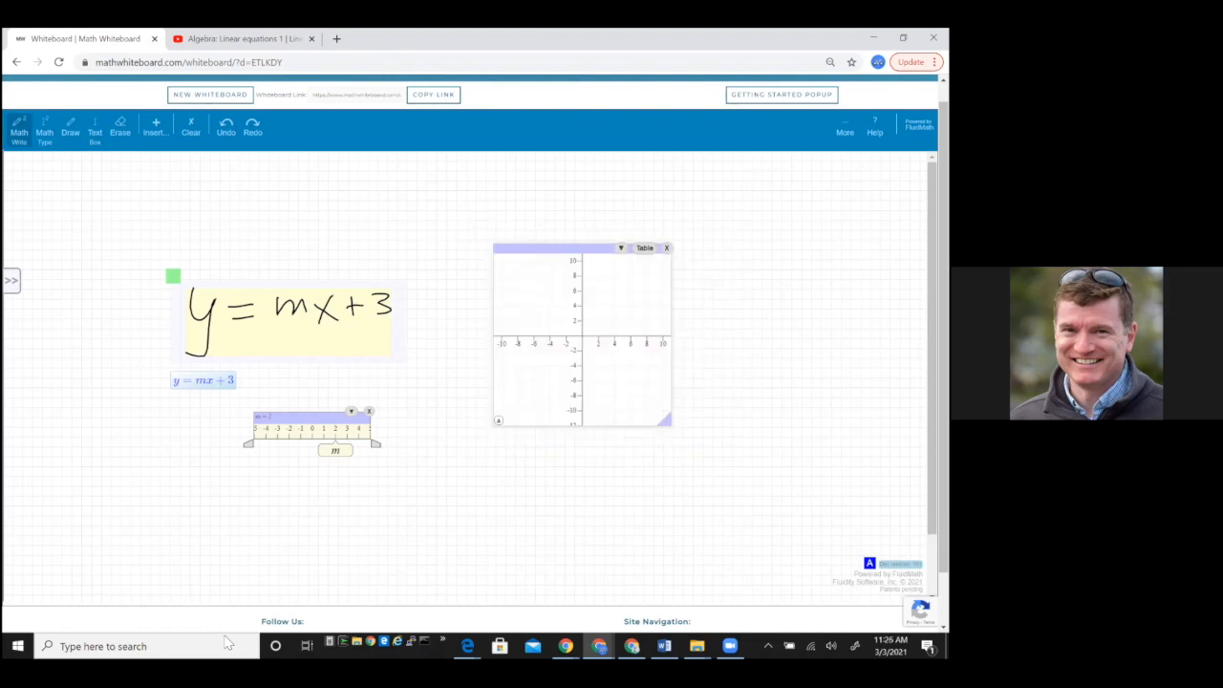
pyautogui.moveTo(373, 330); pyautogui.dragTo(564, 334)
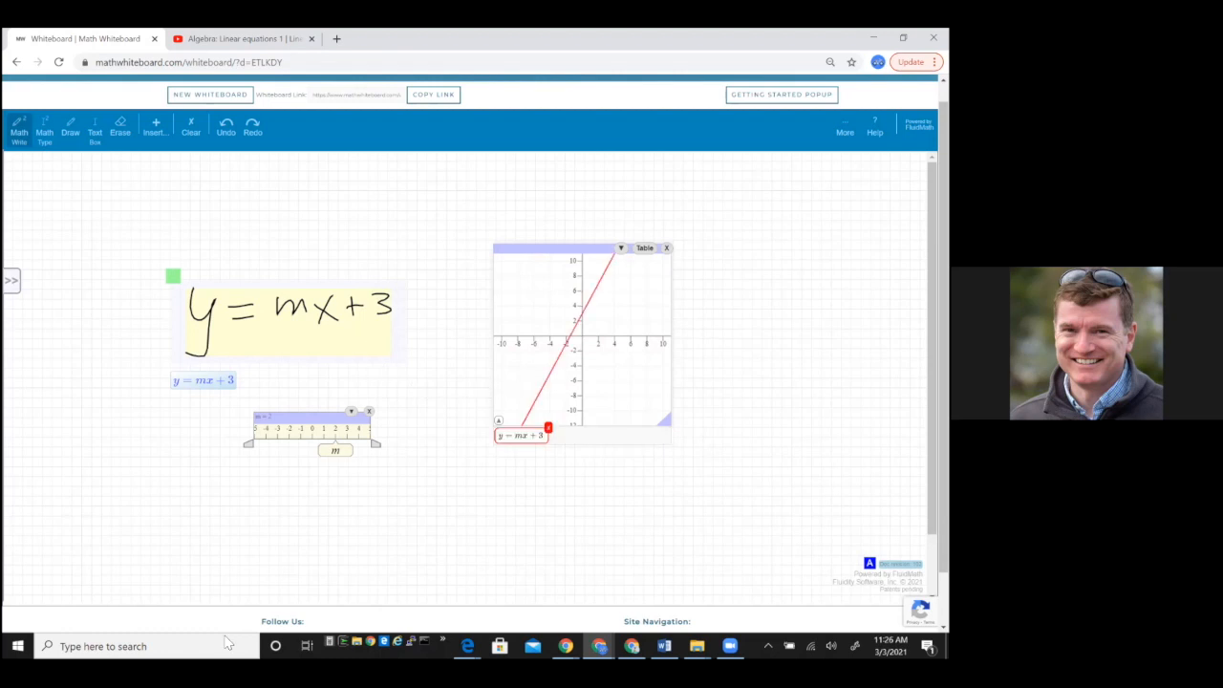
# - Replace the graph with a hand-drawn number line and plot the handwritten inequality x − h > 3 on it
pyautogui.moveTo(486, 256)
pyautogui.mouseDown()
pyautogui.moveTo(546, 216)
pyautogui.moveTo(561, 280)
pyautogui.mouseUp()
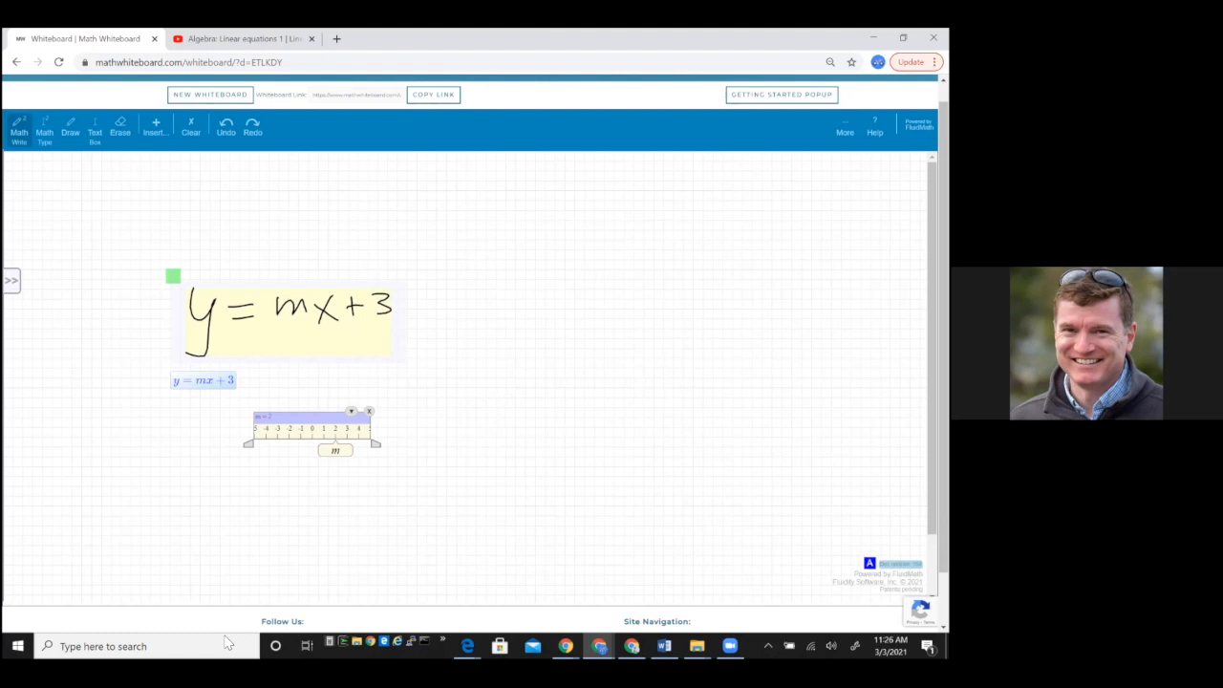
pyautogui.moveTo(483, 268); pyautogui.dragTo(809, 266)
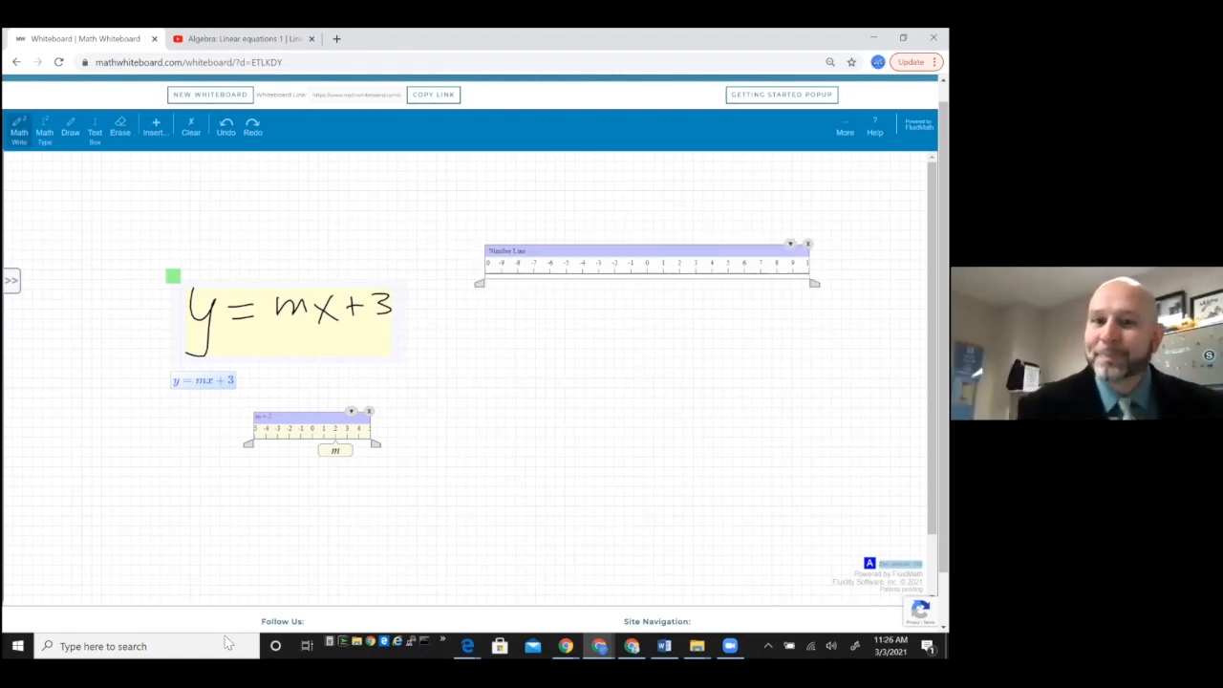
pyautogui.moveTo(550, 330)
pyautogui.mouseDown()
pyautogui.moveTo(585, 366)
pyautogui.moveTo(556, 364)
pyautogui.moveTo(604, 340)
pyautogui.moveTo(594, 357)
pyautogui.moveTo(632, 359)
pyautogui.moveTo(619, 371)
pyautogui.moveTo(702, 272)
pyautogui.mouseUp()
pyautogui.moveTo(577, 324)
pyautogui.mouseDown()
pyautogui.moveTo(558, 347)
pyautogui.moveTo(573, 357)
pyautogui.mouseUp()
pyautogui.moveTo(508, 333)
pyautogui.mouseDown()
pyautogui.moveTo(532, 364)
pyautogui.moveTo(510, 366)
pyautogui.moveTo(557, 347)
pyautogui.moveTo(578, 355)
pyautogui.mouseUp()
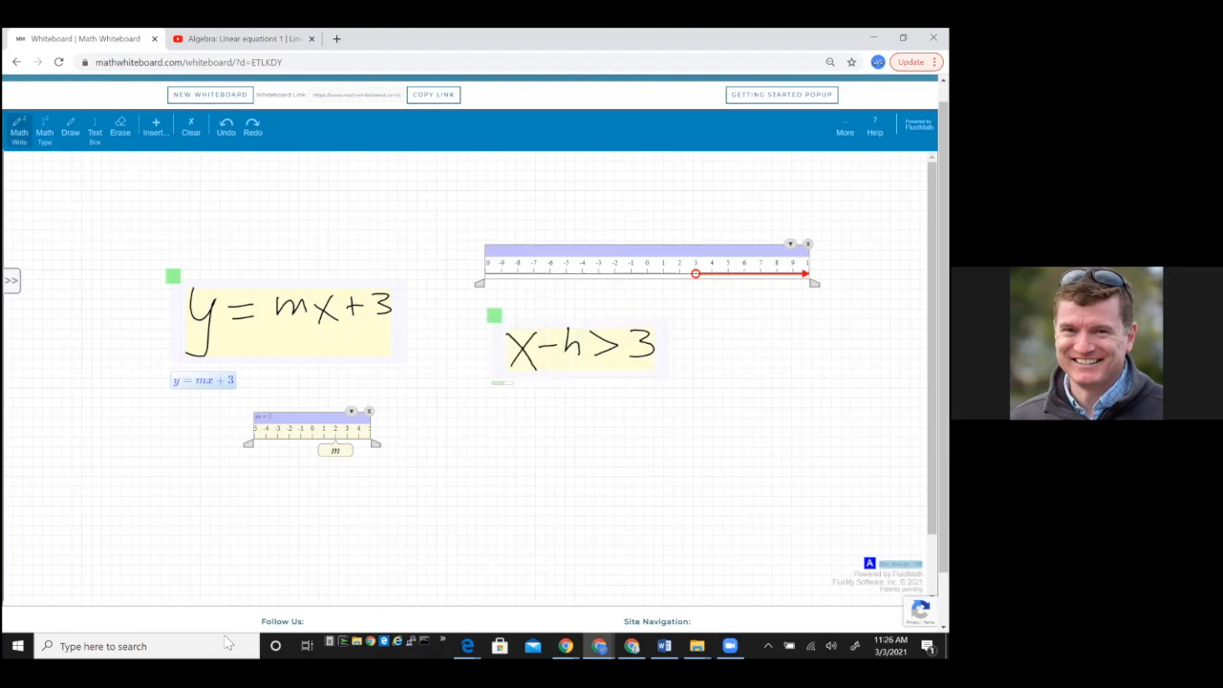
# - Handwrite h = 1 below the inequality, turn it into a slider, and set h to −1
pyautogui.moveTo(554, 426)
pyautogui.mouseDown()
pyautogui.moveTo(571, 458)
pyautogui.moveTo(599, 438)
pyautogui.moveTo(624, 459)
pyautogui.mouseUp()
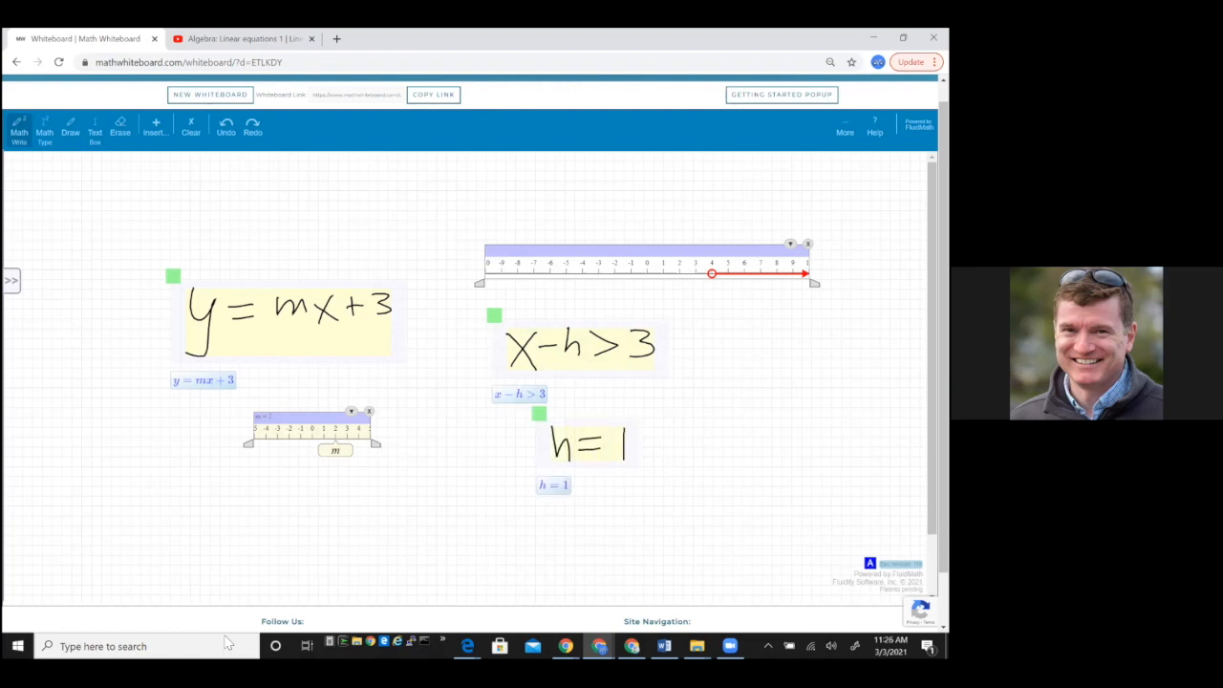
pyautogui.moveTo(620, 463)
pyautogui.mouseDown()
pyautogui.moveTo(562, 463)
pyautogui.moveTo(656, 463)
pyautogui.moveTo(564, 463)
pyautogui.moveTo(650, 463)
pyautogui.moveTo(577, 464)
pyautogui.moveTo(598, 464)
pyautogui.mouseUp()
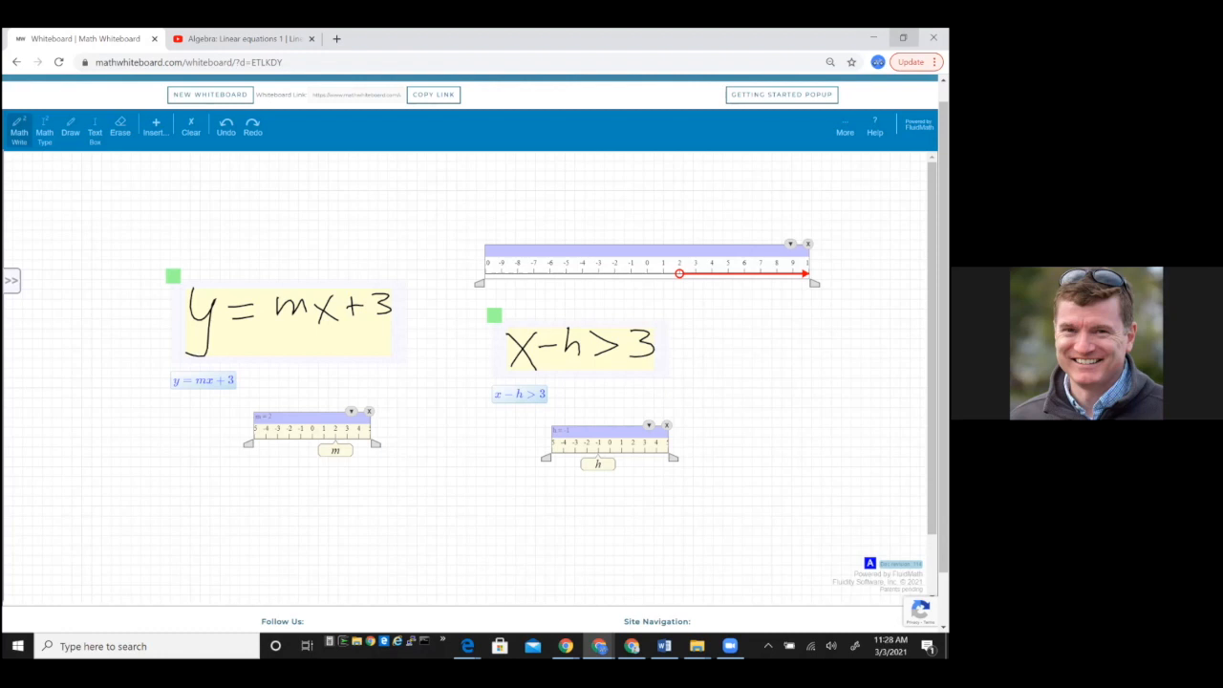
# - Restore the whiteboard window to half-screen size and bring up the Math Whiteboard home page window beside it
pyautogui.click(903, 37)
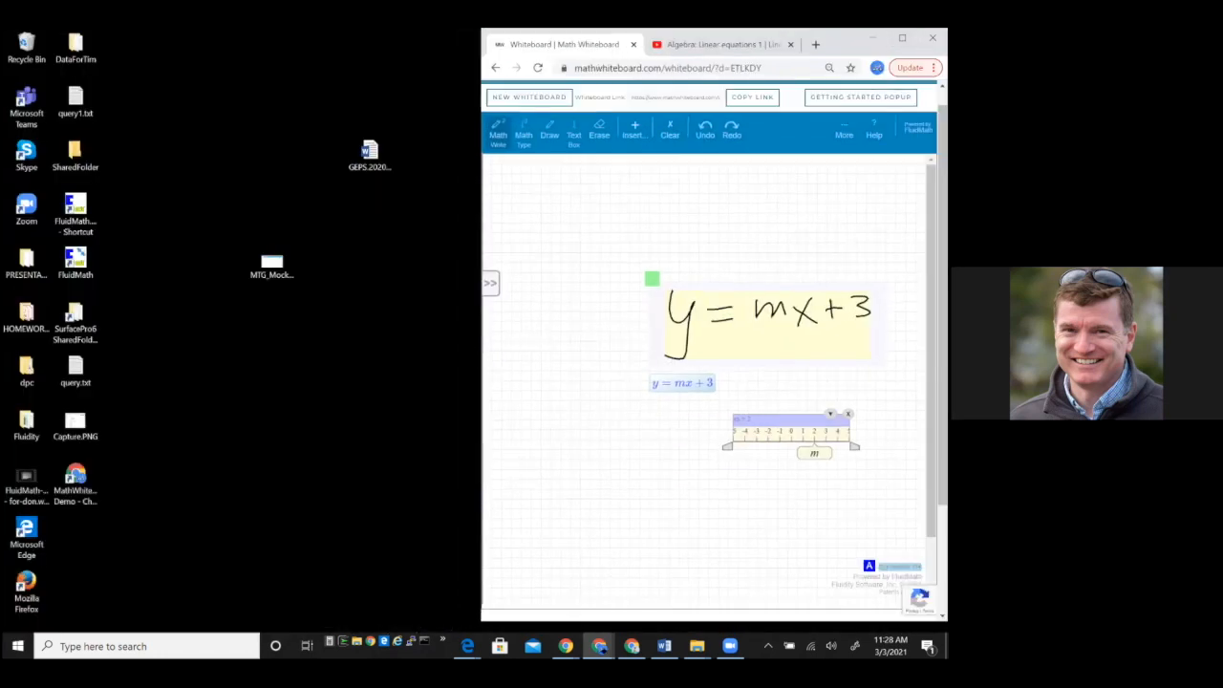
pyautogui.moveTo(599, 646)
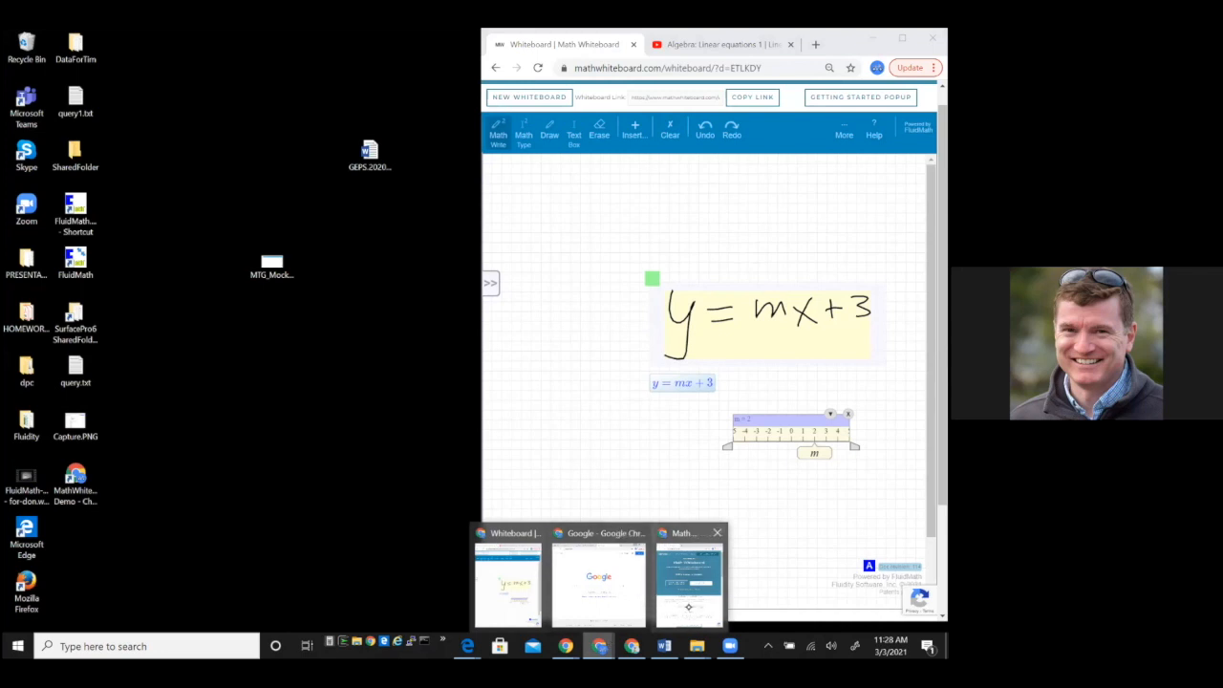
pyautogui.click(688, 602)
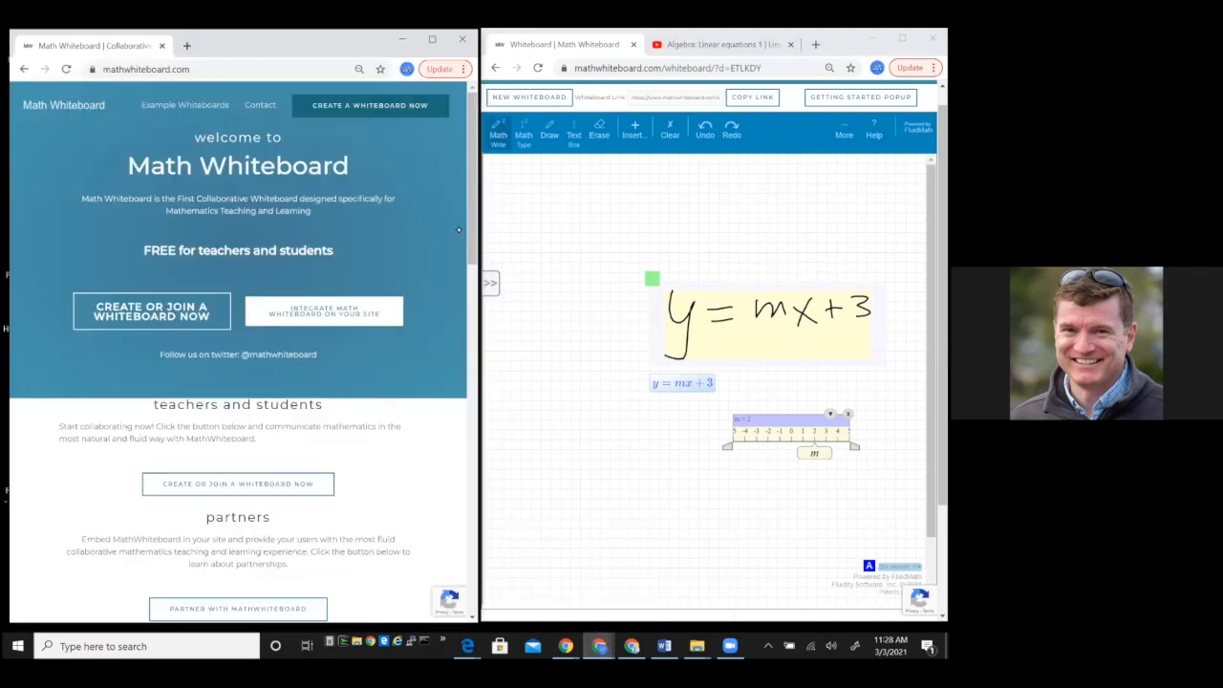
# - Start a new blank whiteboard in the restored window and widen the home page window slightly
pyautogui.scroll(1, 578, 134)
pyautogui.click(551, 122)
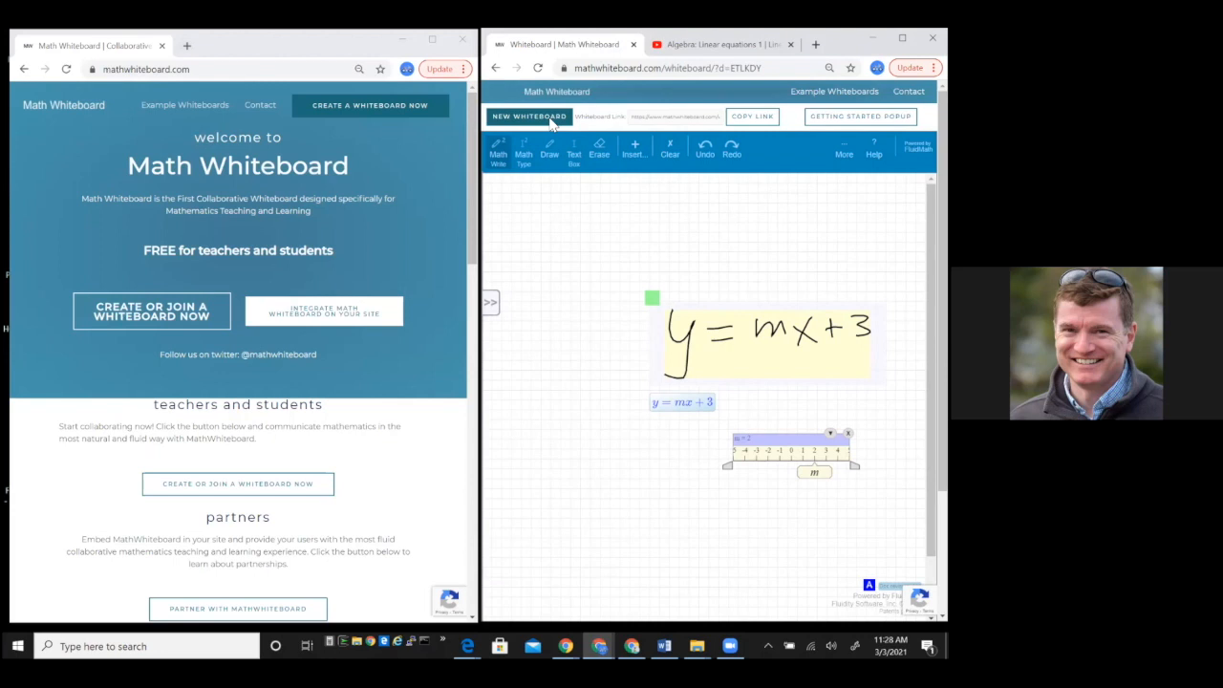
pyautogui.click(600, 154)
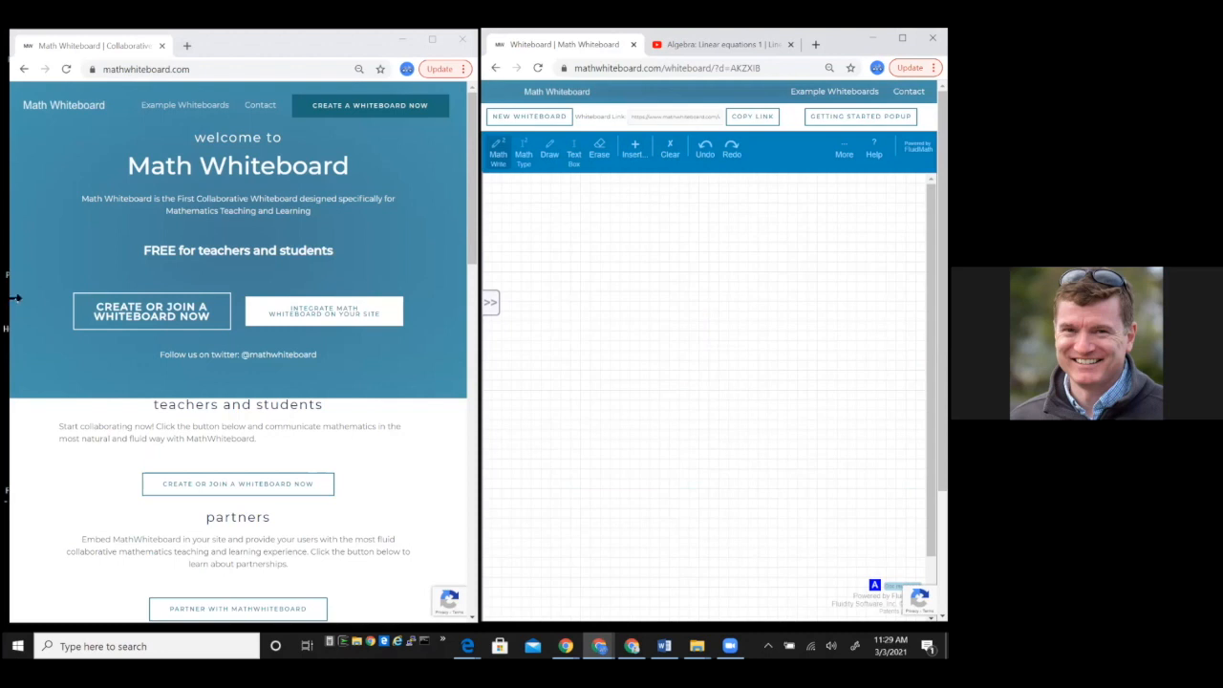
pyautogui.moveTo(17, 298); pyautogui.dragTo(9, 299)
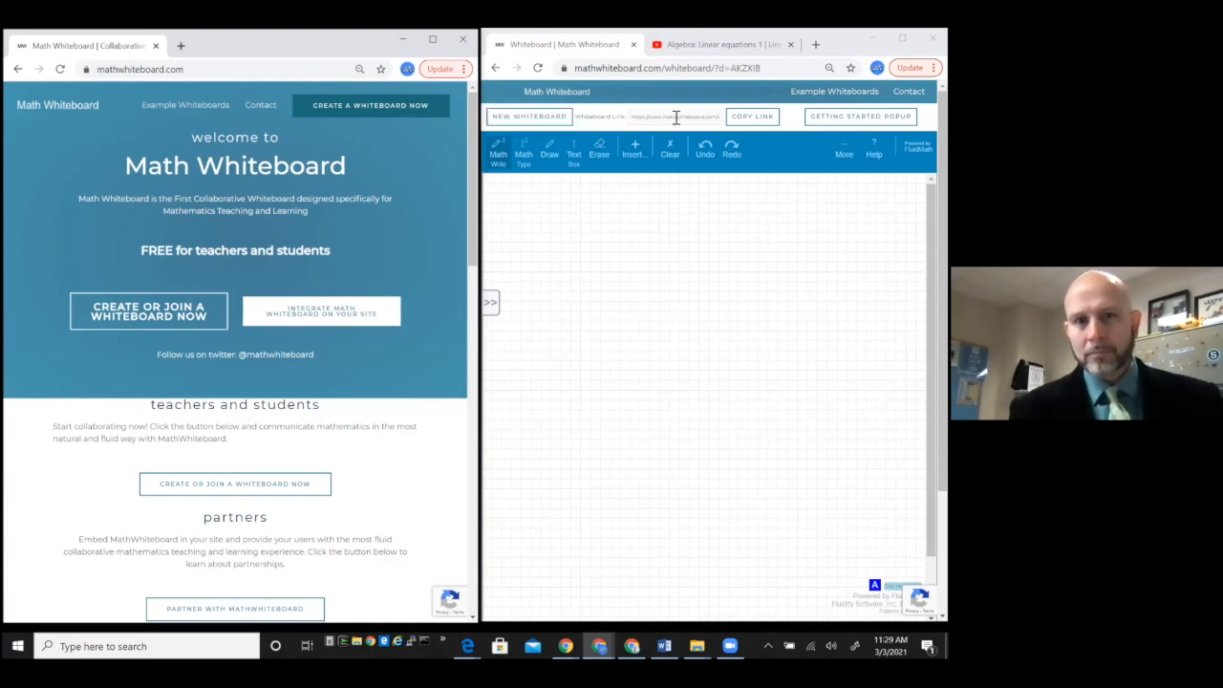
# - Copy the link of the new whiteboard
pyautogui.doubleClick(649, 73)
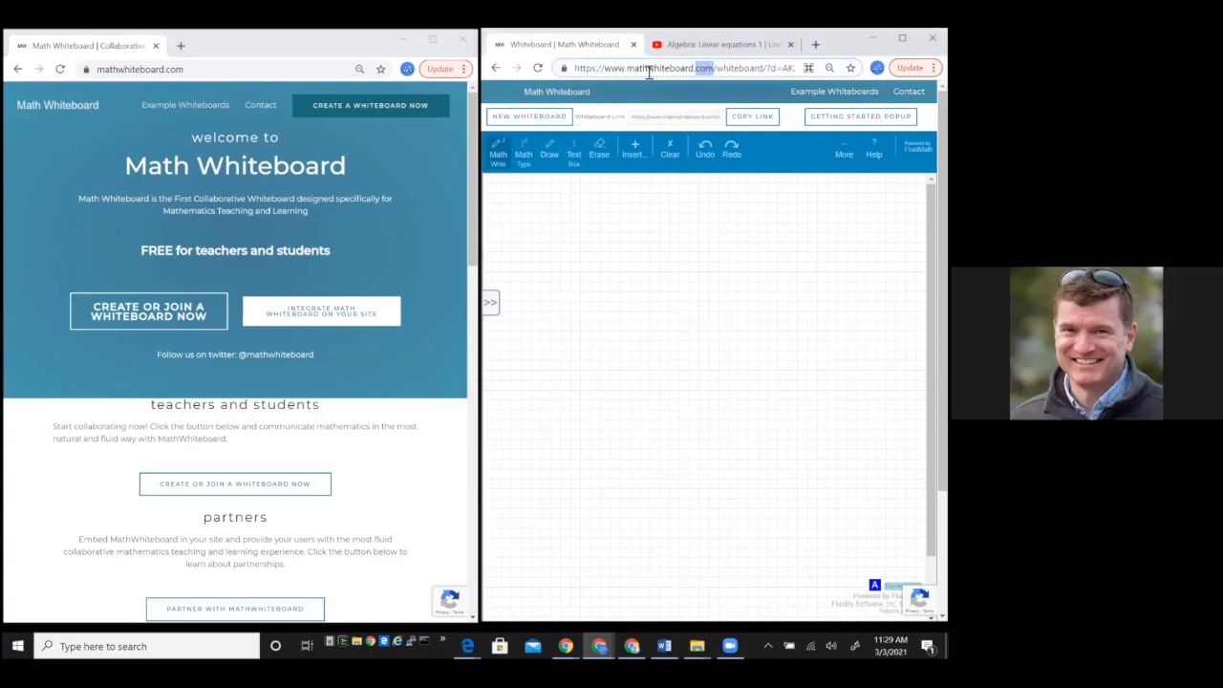
pyautogui.doubleClick(662, 73)
pyautogui.click(662, 73)
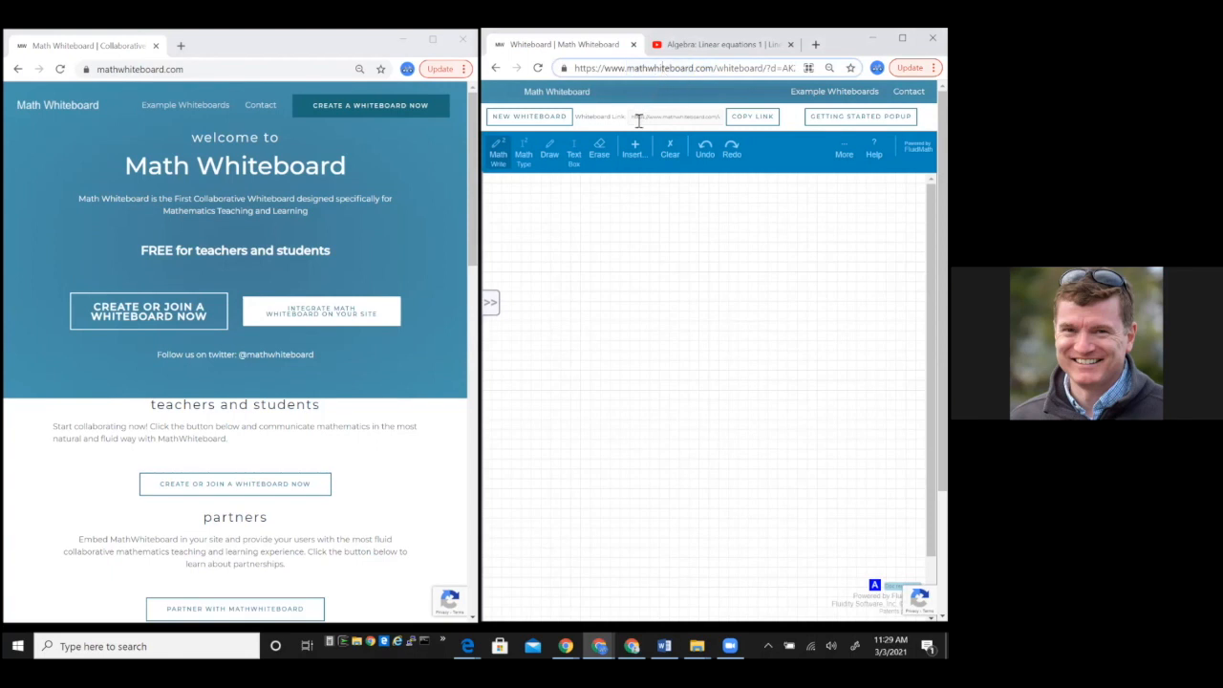
pyautogui.tripleClick(670, 119)
pyautogui.hotkey('ctrl', 'c')
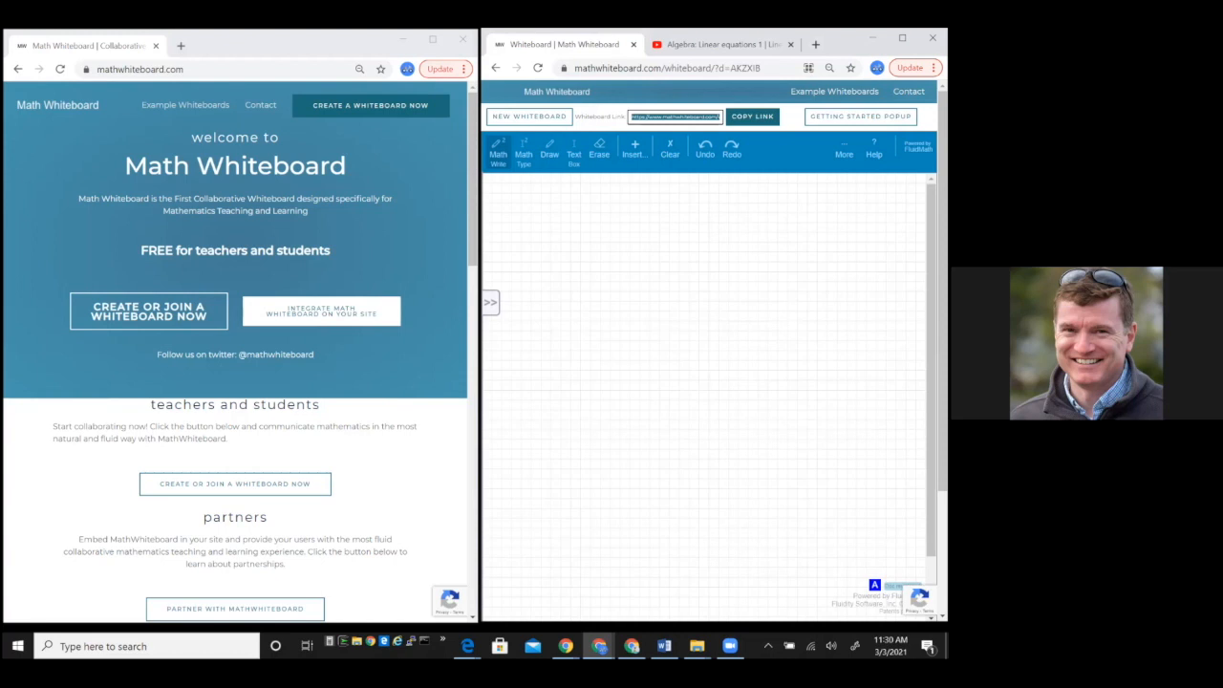
# - Open the copied whiteboard link in the home page window and close the How to create a graph popup
pyautogui.doubleClick(184, 69)
pyautogui.click(184, 70)
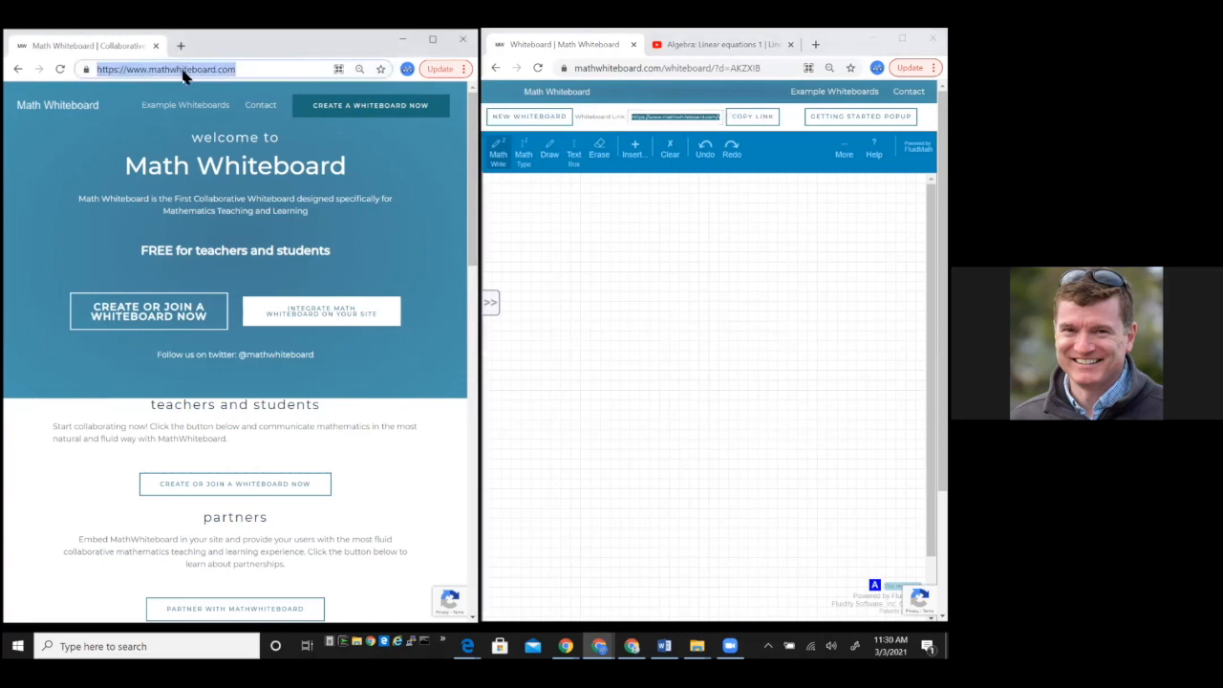
pyautogui.hotkey('ctrl', 'v')
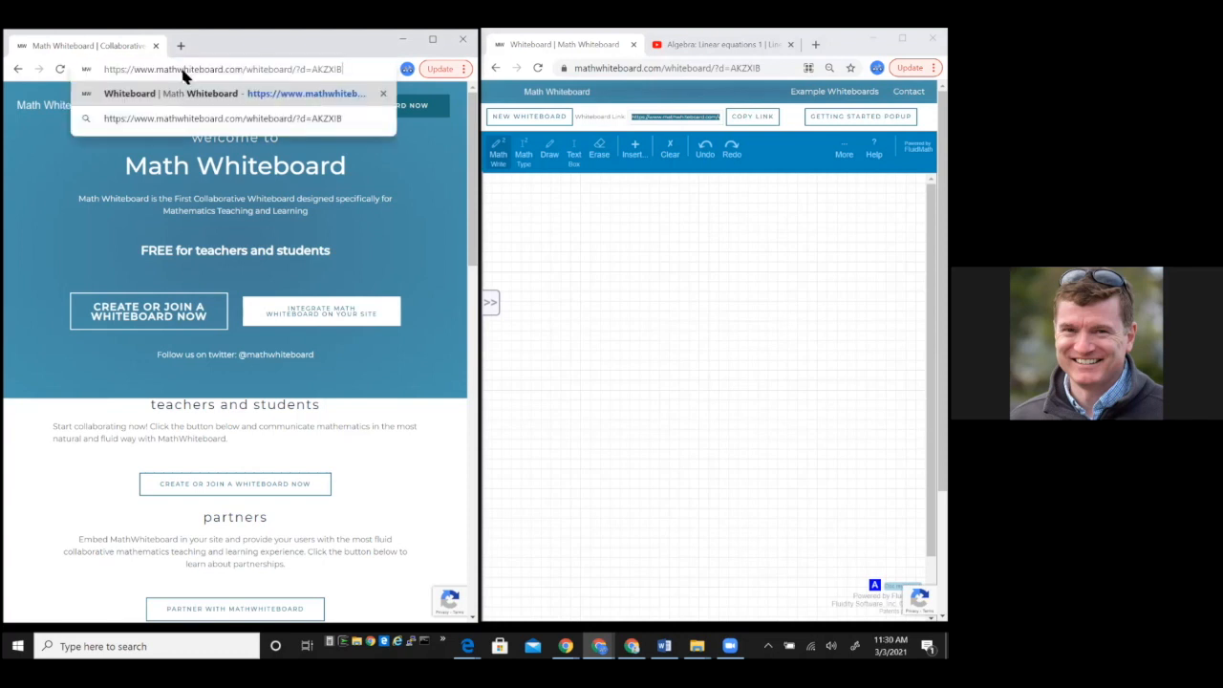
pyautogui.press('Return')
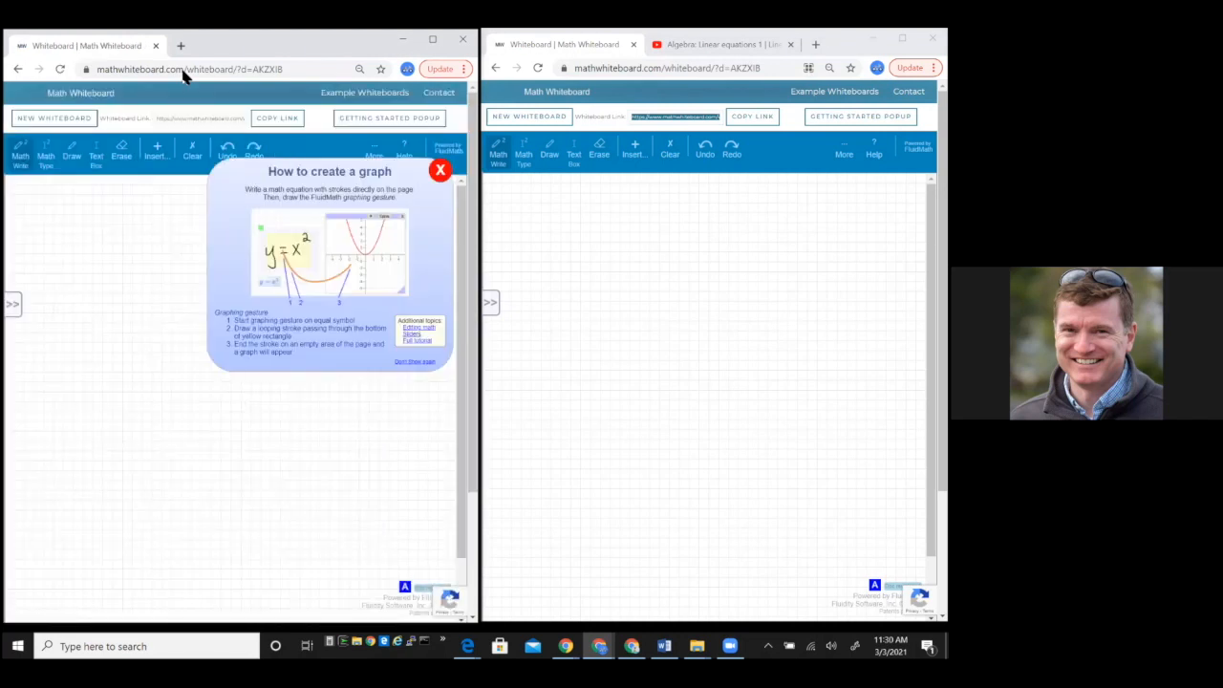
pyautogui.click(440, 170)
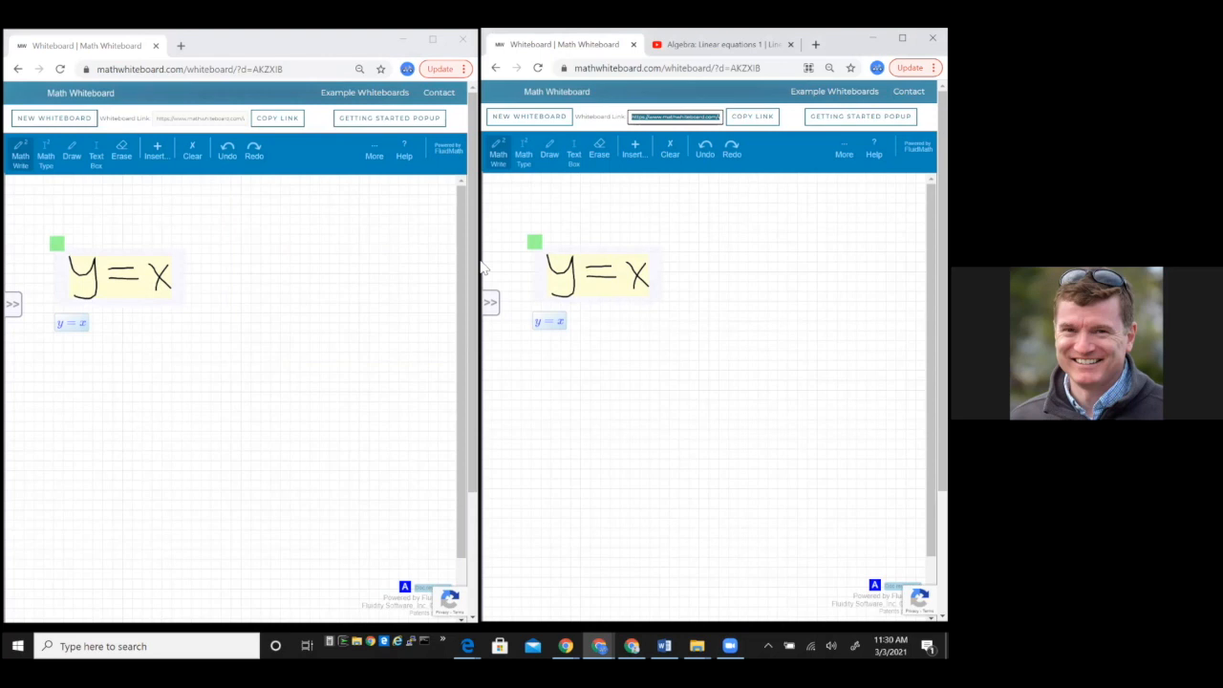
# - Extend the handwritten y = x to y = mx + b and graph it on the shared whiteboard
pyautogui.moveTo(156, 268)
pyautogui.mouseDown()
pyautogui.moveTo(168, 289)
pyautogui.moveTo(190, 287)
pyautogui.mouseUp()
pyautogui.moveTo(199, 270)
pyautogui.mouseDown()
pyautogui.moveTo(214, 286)
pyautogui.moveTo(198, 288)
pyautogui.mouseUp()
pyautogui.moveTo(224, 270)
pyautogui.mouseDown()
pyautogui.moveTo(224, 287)
pyautogui.moveTo(249, 287)
pyautogui.mouseUp()
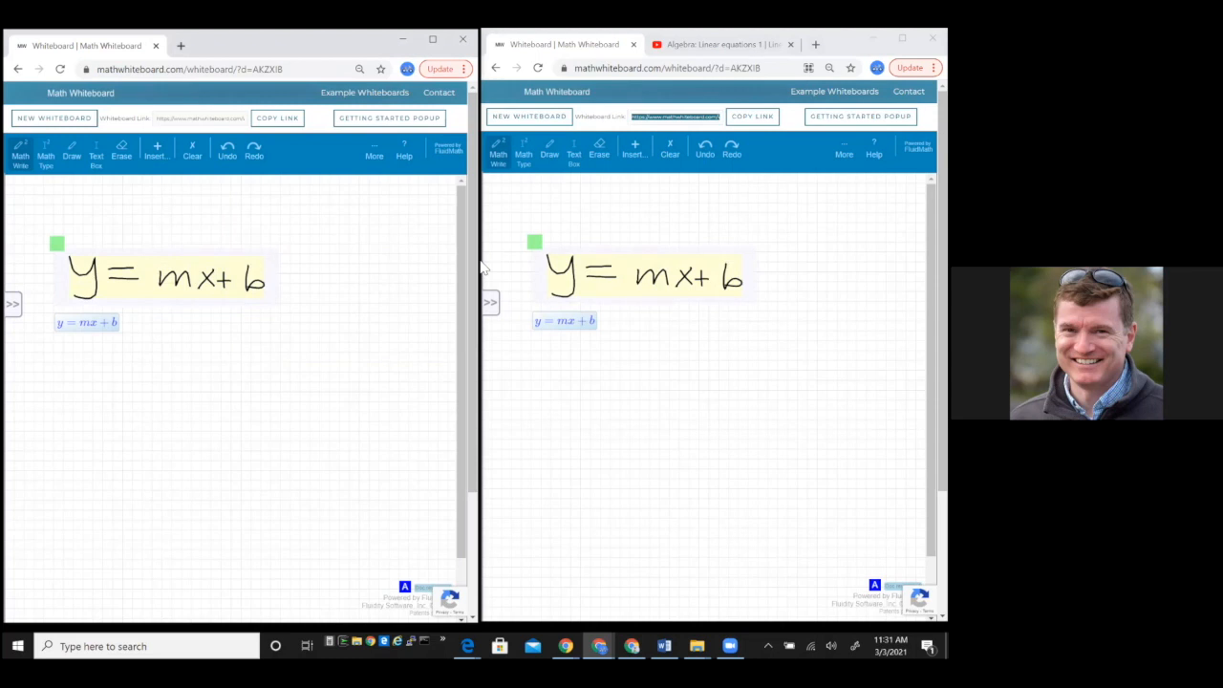
pyautogui.moveTo(170, 282); pyautogui.dragTo(275, 368)
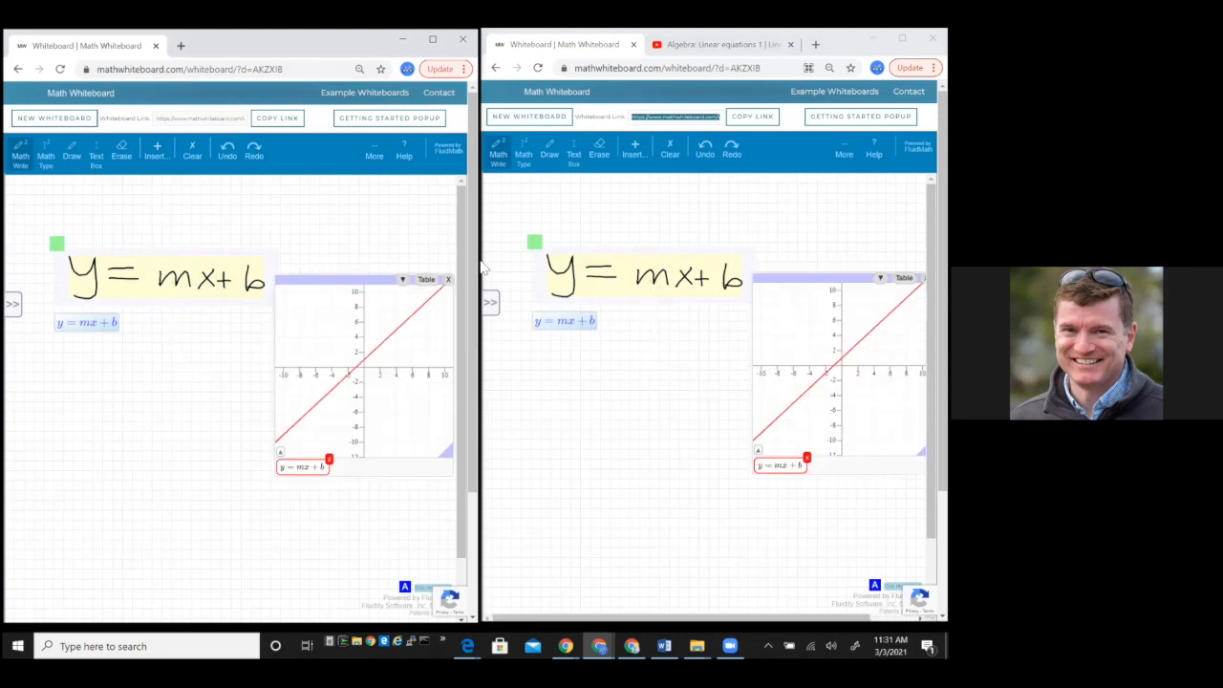
# - Handwrite m = 1 below the equation, turn it into a slider, and set m to −3
pyautogui.moveTo(91, 398)
pyautogui.mouseDown()
pyautogui.moveTo(168, 382)
pyautogui.moveTo(172, 394)
pyautogui.mouseUp()
pyautogui.moveTo(182, 372); pyautogui.dragTo(182, 402)
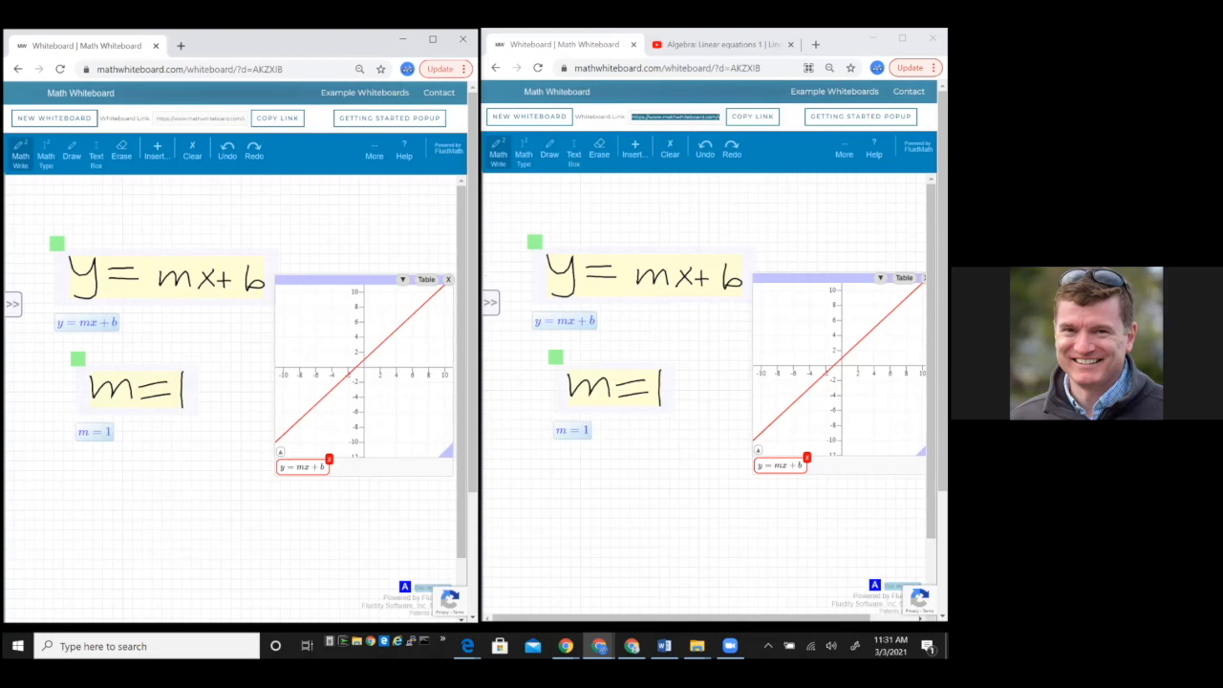
pyautogui.click(482, 269)
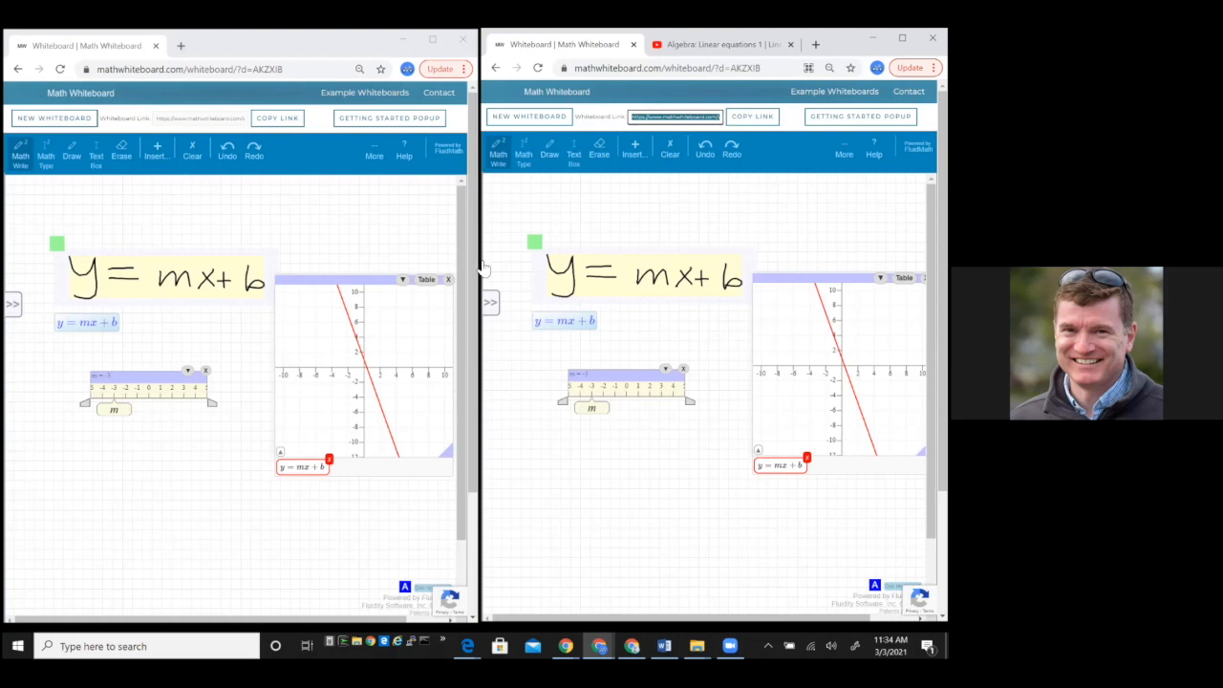
# - Return the second window to the Math Whiteboard home page, minimize it, and maximize the remaining whiteboard window
pyautogui.click(59, 69)
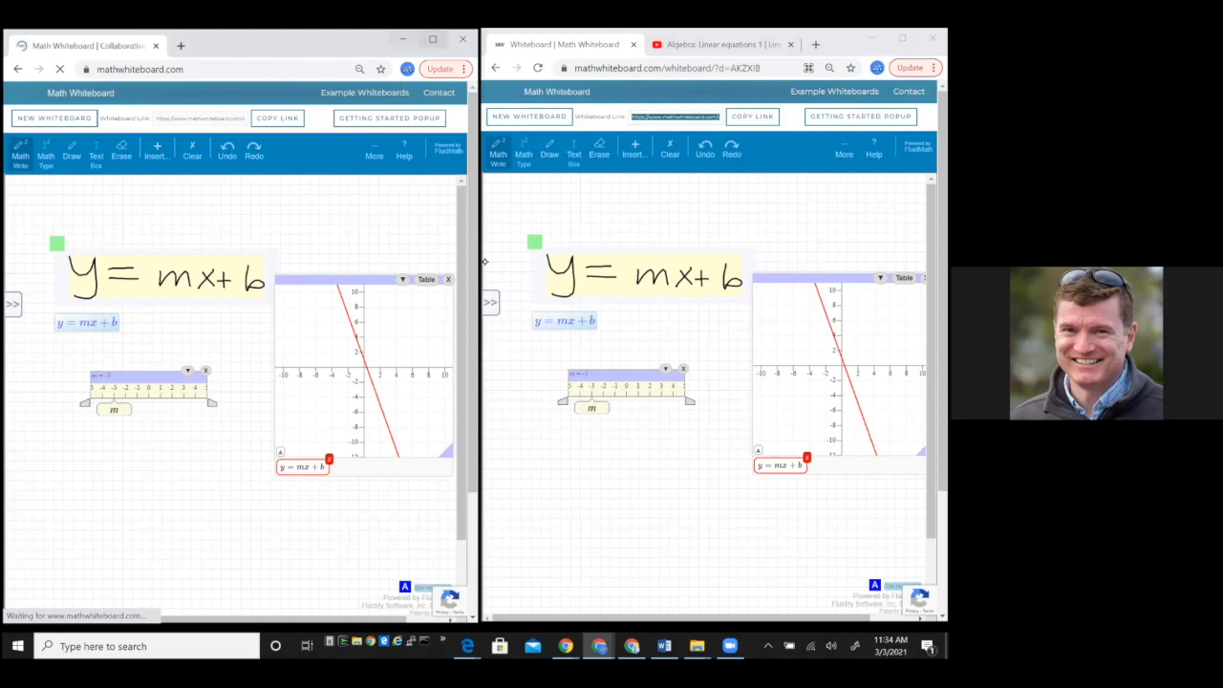
pyautogui.click(403, 39)
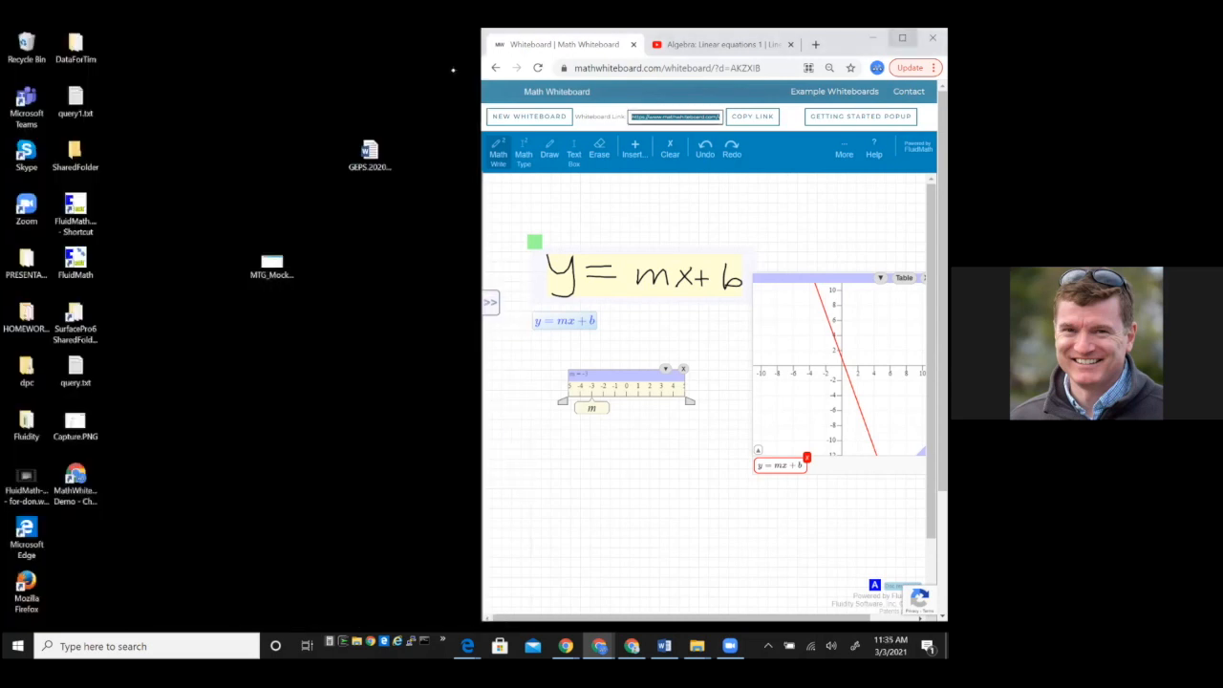
pyautogui.click(902, 38)
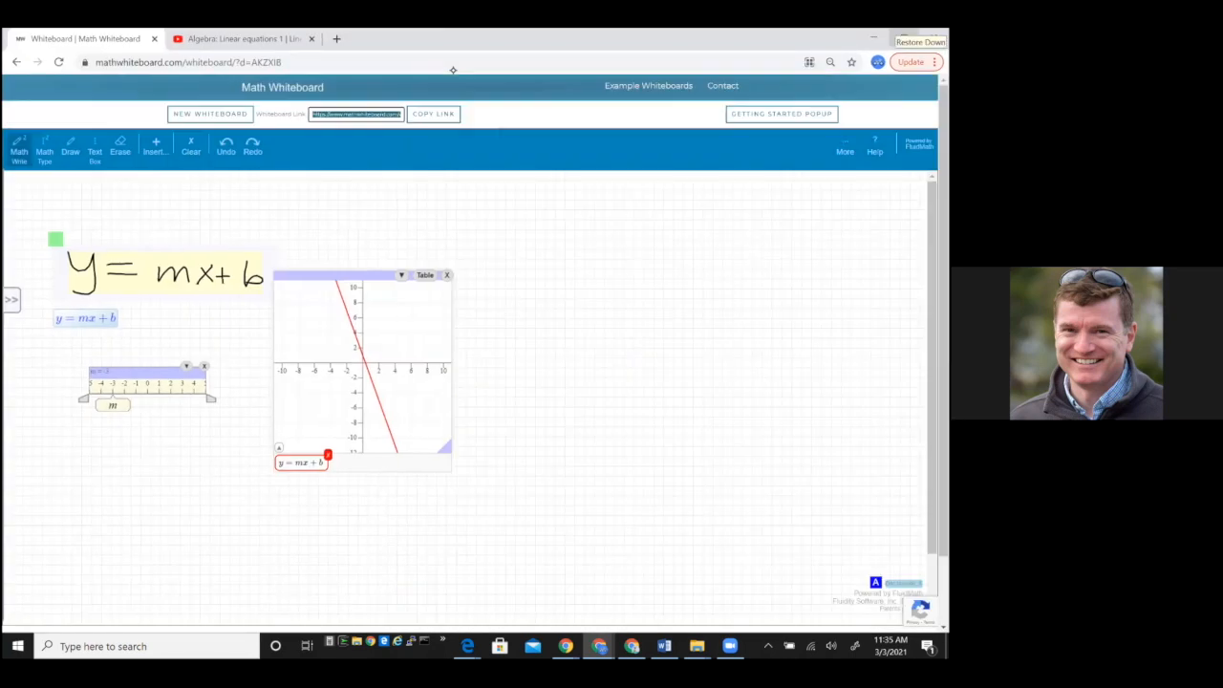
# - Start another new whiteboard and close its How to create a graph popup
pyautogui.click(209, 114)
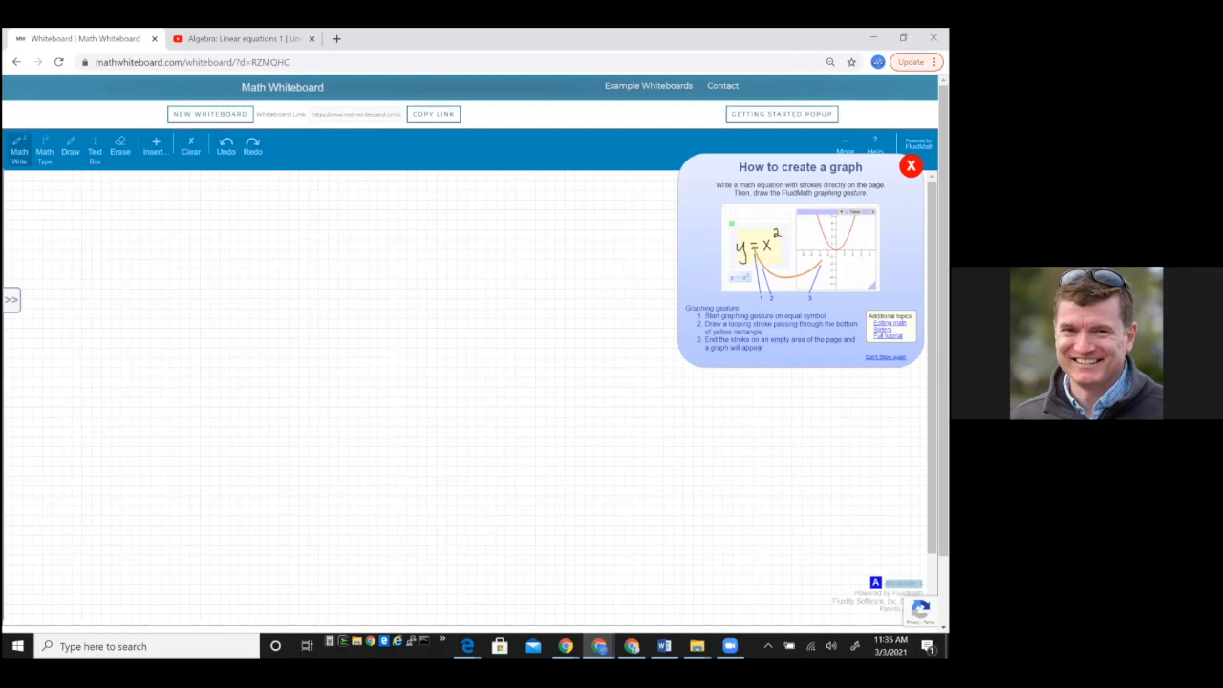
pyautogui.click(910, 166)
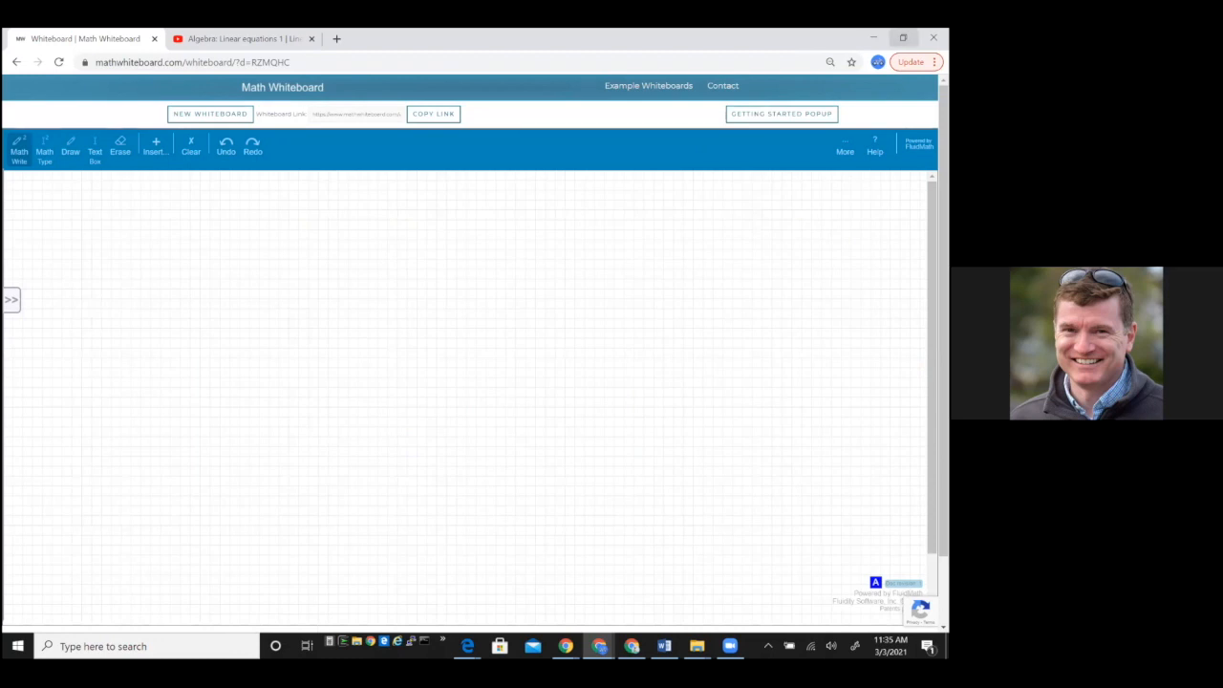
# - Enter the equation y = ax² + bx + c as typed math near the whiteboard's upper-left area
pyautogui.click(70, 147)
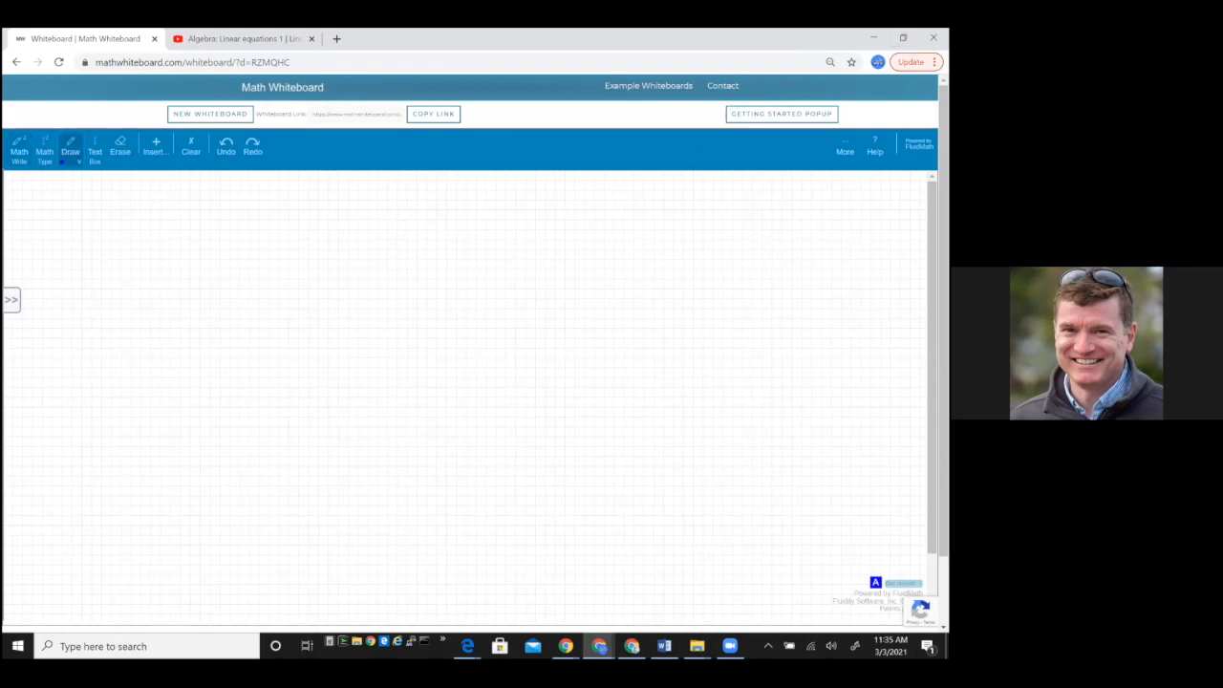
pyautogui.moveTo(44, 178)
pyautogui.mouseDown()
pyautogui.moveTo(44, 221)
pyautogui.moveTo(49, 177)
pyautogui.moveTo(38, 179)
pyautogui.moveTo(45, 204)
pyautogui.mouseUp()
pyautogui.click(44, 148)
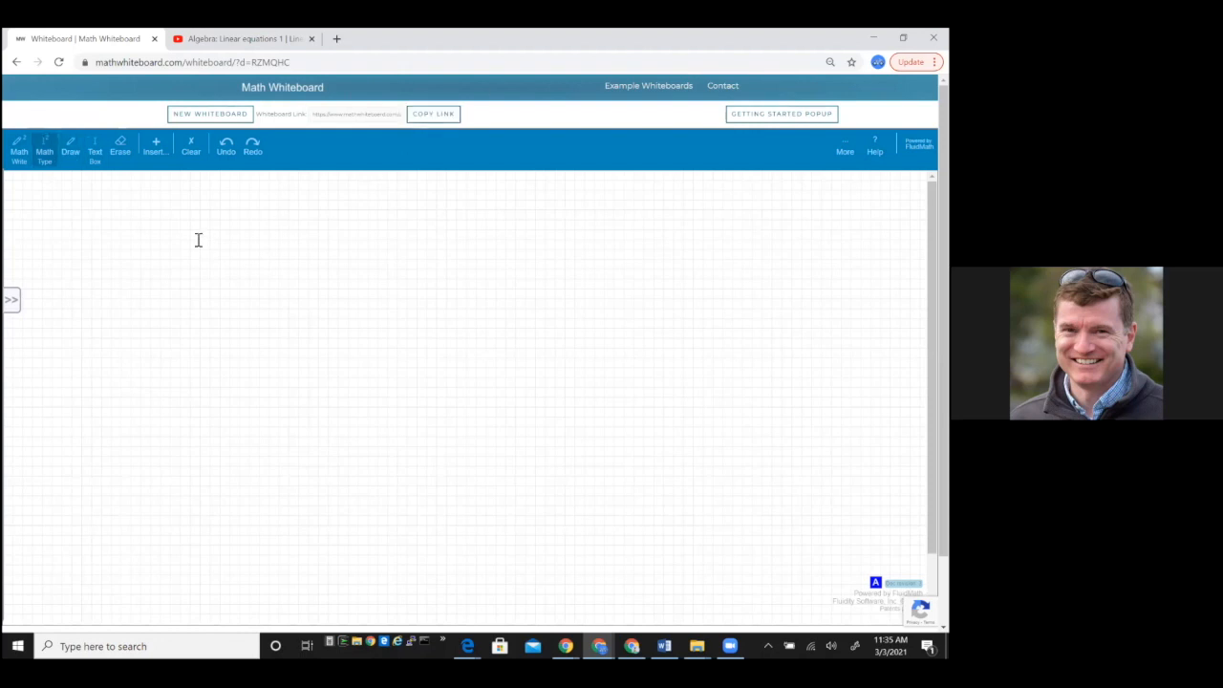
pyautogui.click(114, 238)
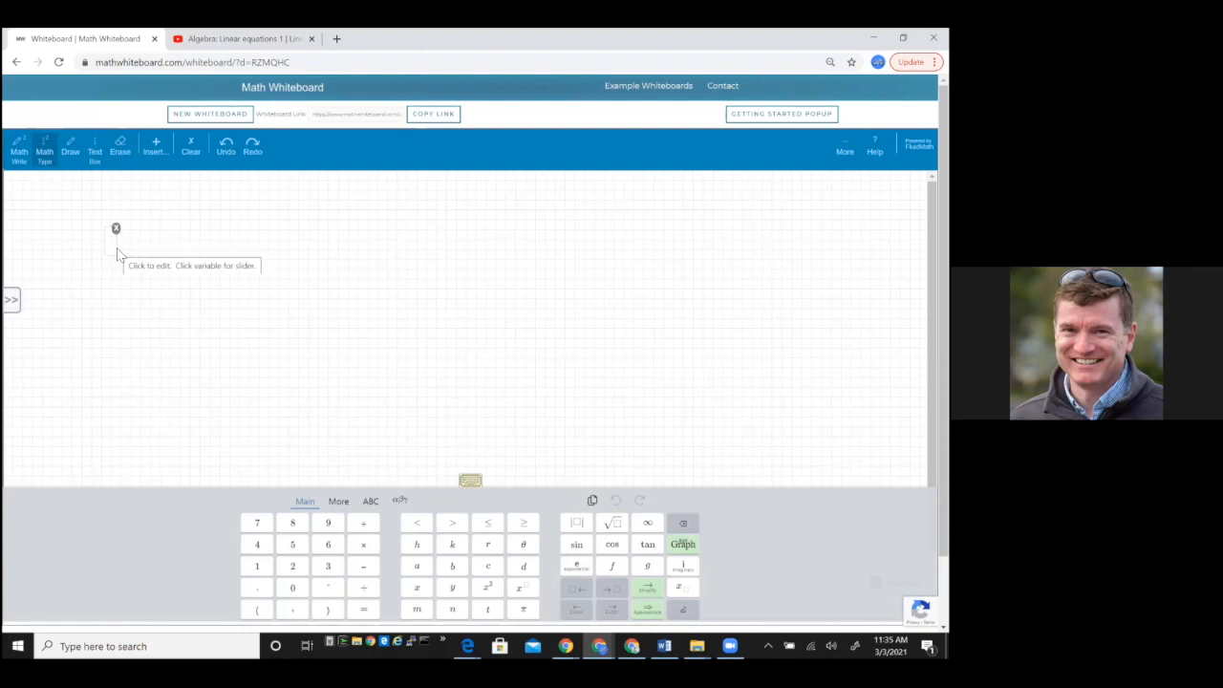
pyautogui.write('y = ax')
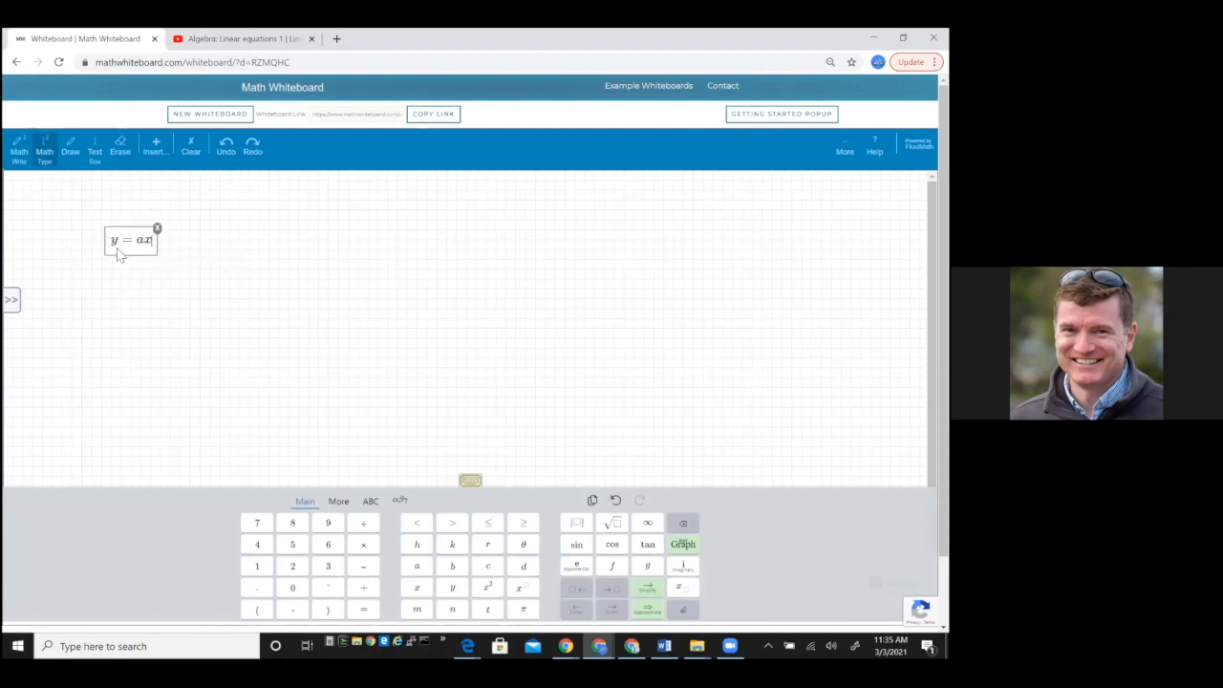
pyautogui.write('^2')
pyautogui.press('Right')
pyautogui.write('+bx+c')
# - Add a typed equation y = x² and place it above y = ax² + bx + c
pyautogui.click(117, 284)
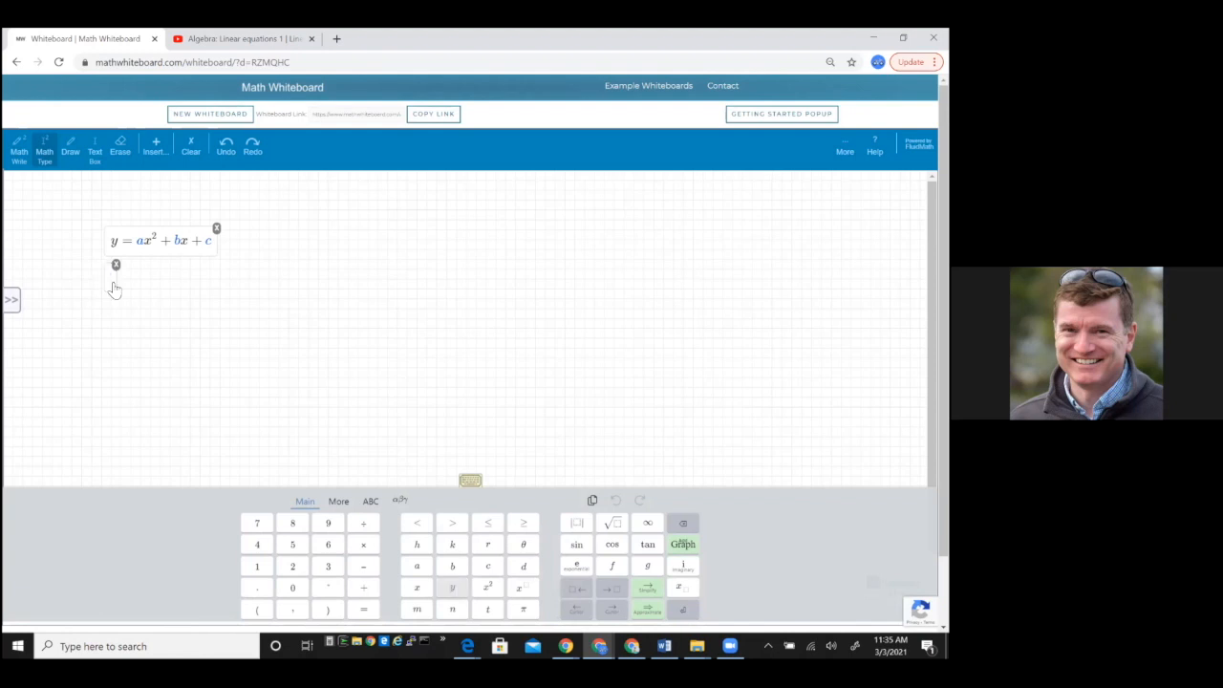
pyautogui.write('y=x')
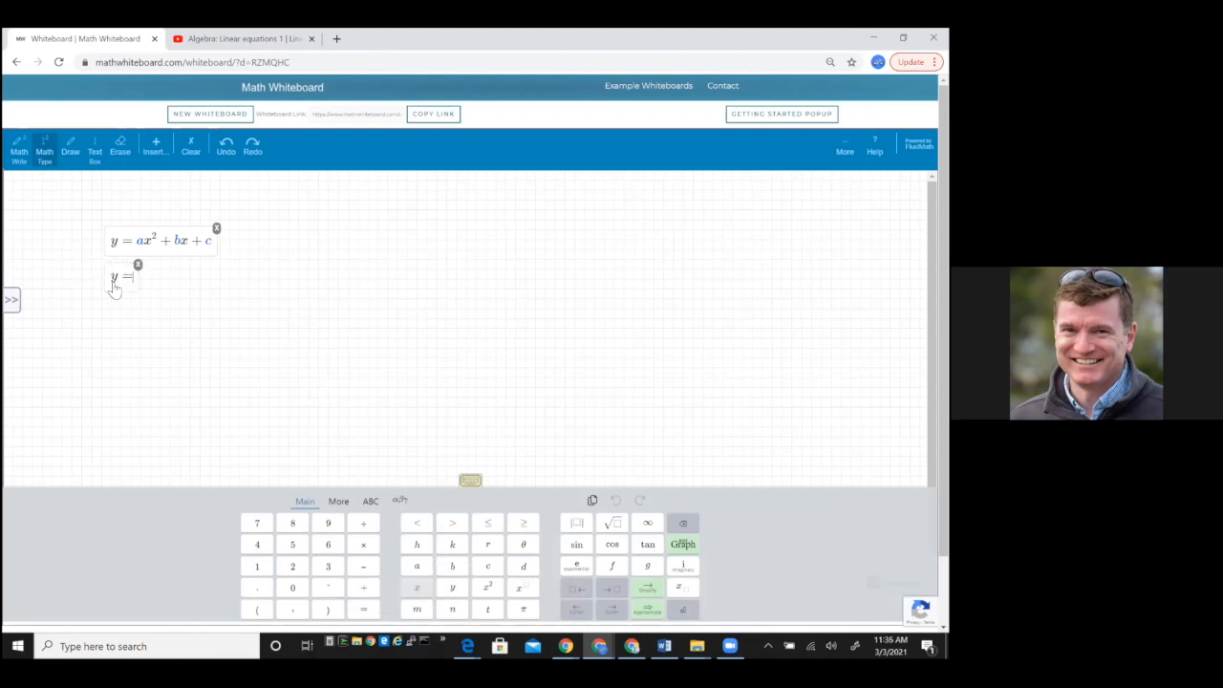
pyautogui.write('^2')
pyautogui.click(115, 282)
pyautogui.moveTo(115, 283); pyautogui.dragTo(116, 207)
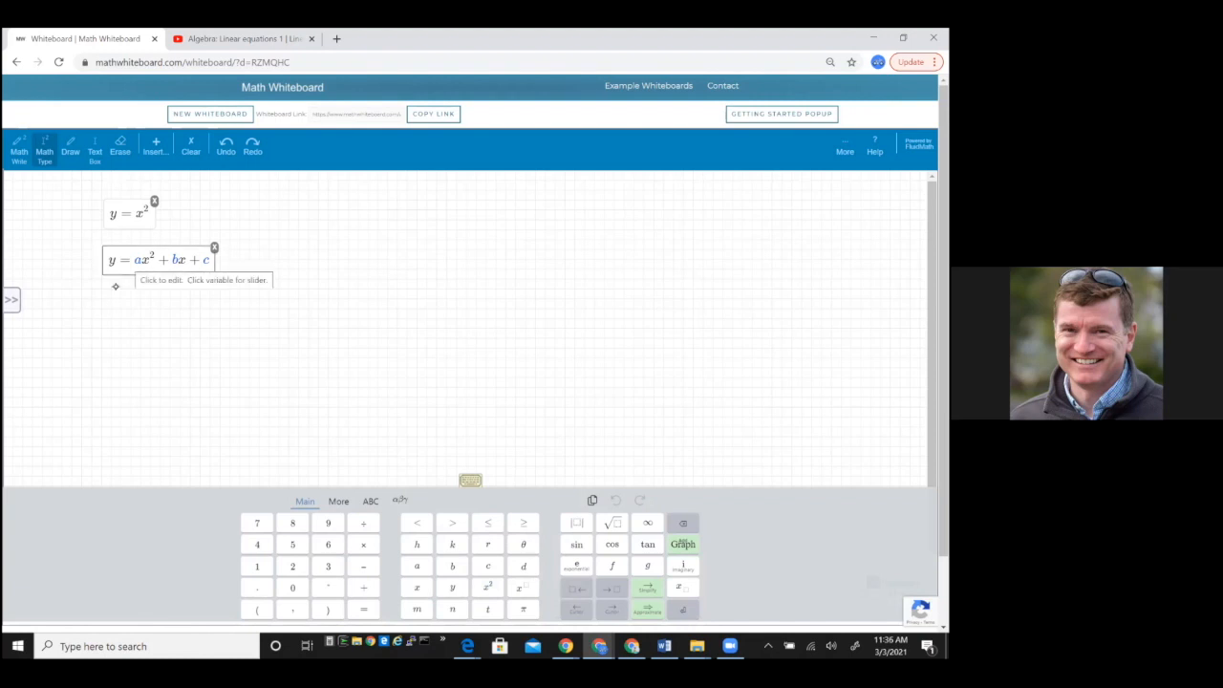
pyautogui.moveTo(116, 286)
pyautogui.mouseDown()
pyautogui.moveTo(118, 331)
pyautogui.moveTo(369, 419)
pyautogui.moveTo(208, 382)
pyautogui.moveTo(141, 297)
pyautogui.moveTo(115, 286)
pyautogui.mouseUp()
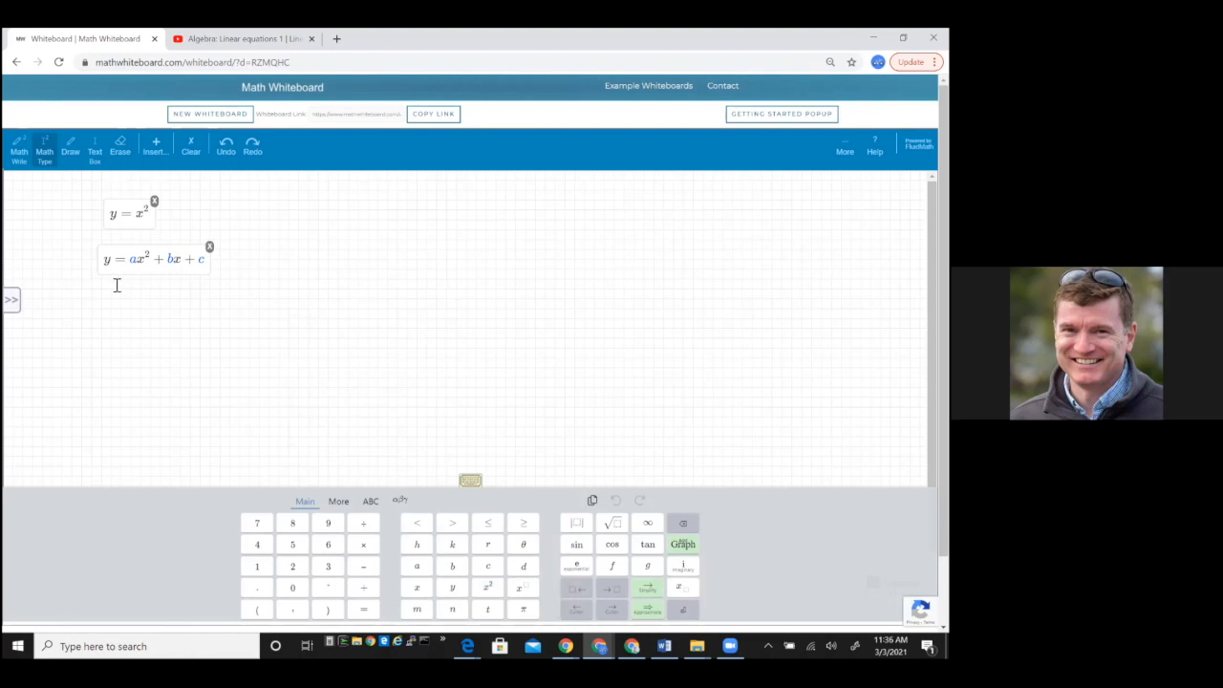
pyautogui.click(19, 150)
pyautogui.moveTo(401, 216); pyautogui.dragTo(384, 428)
pyautogui.moveTo(290, 320); pyautogui.dragTo(505, 310)
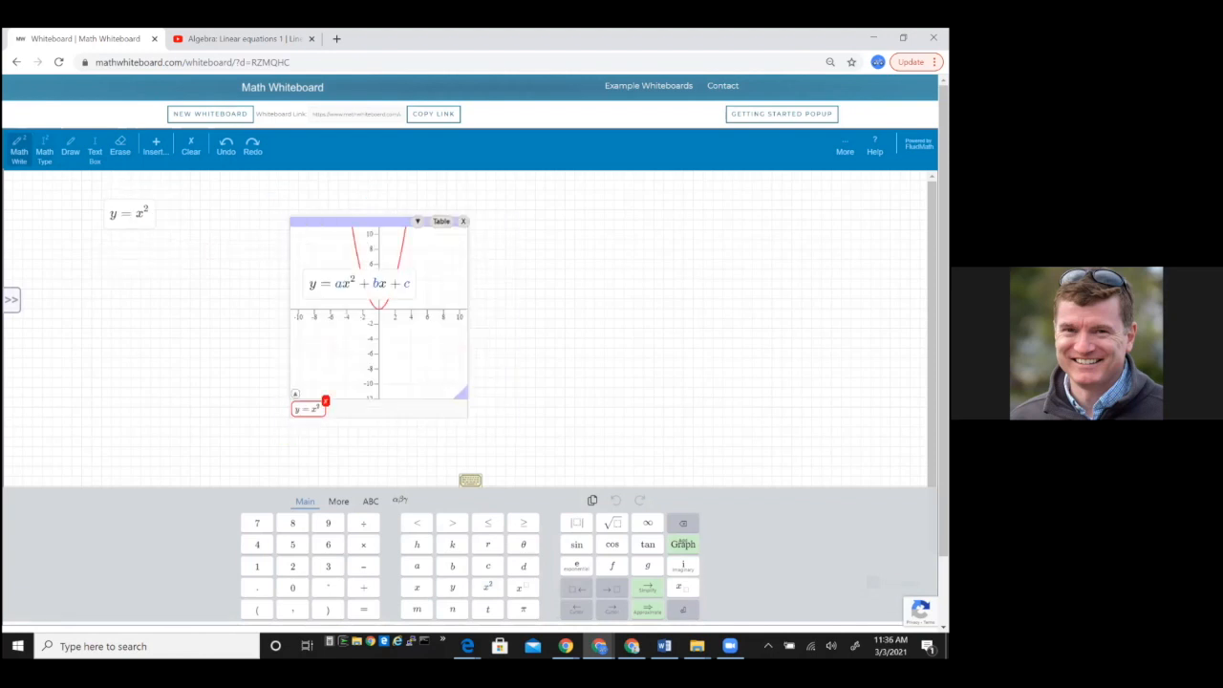
pyautogui.moveTo(313, 197); pyautogui.dragTo(327, 212)
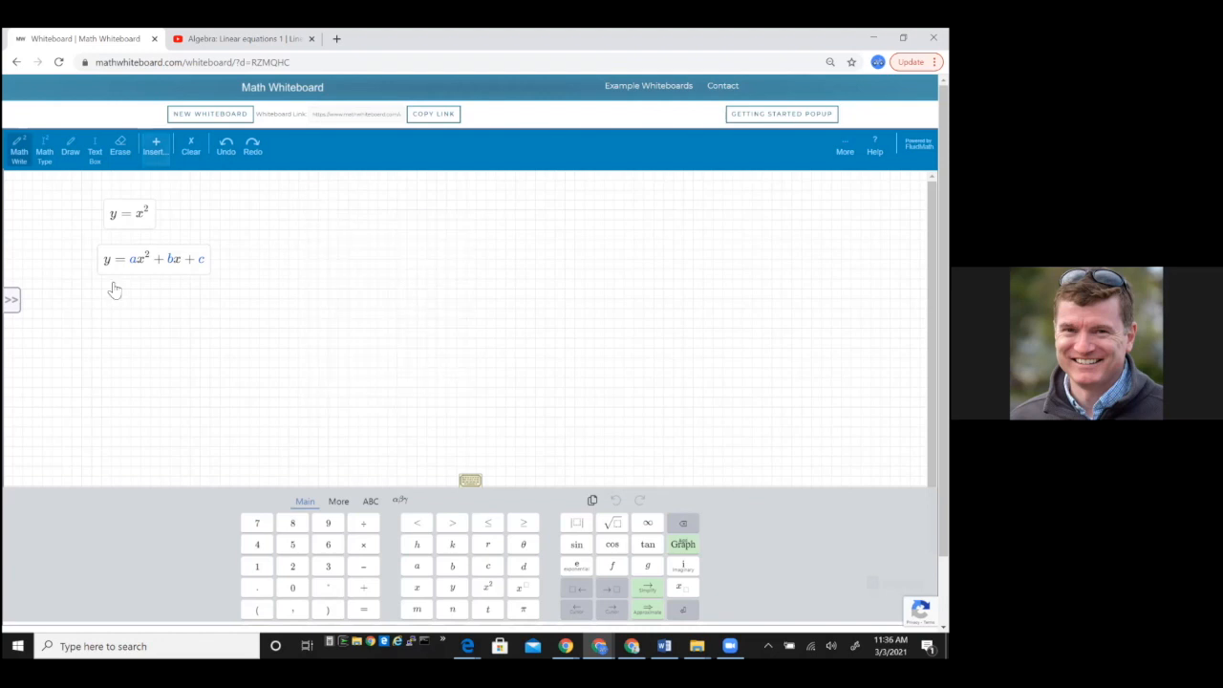
# - Insert a graph beside the equations and plot y = x² and y = ax² + bx + c on it
pyautogui.click(155, 146)
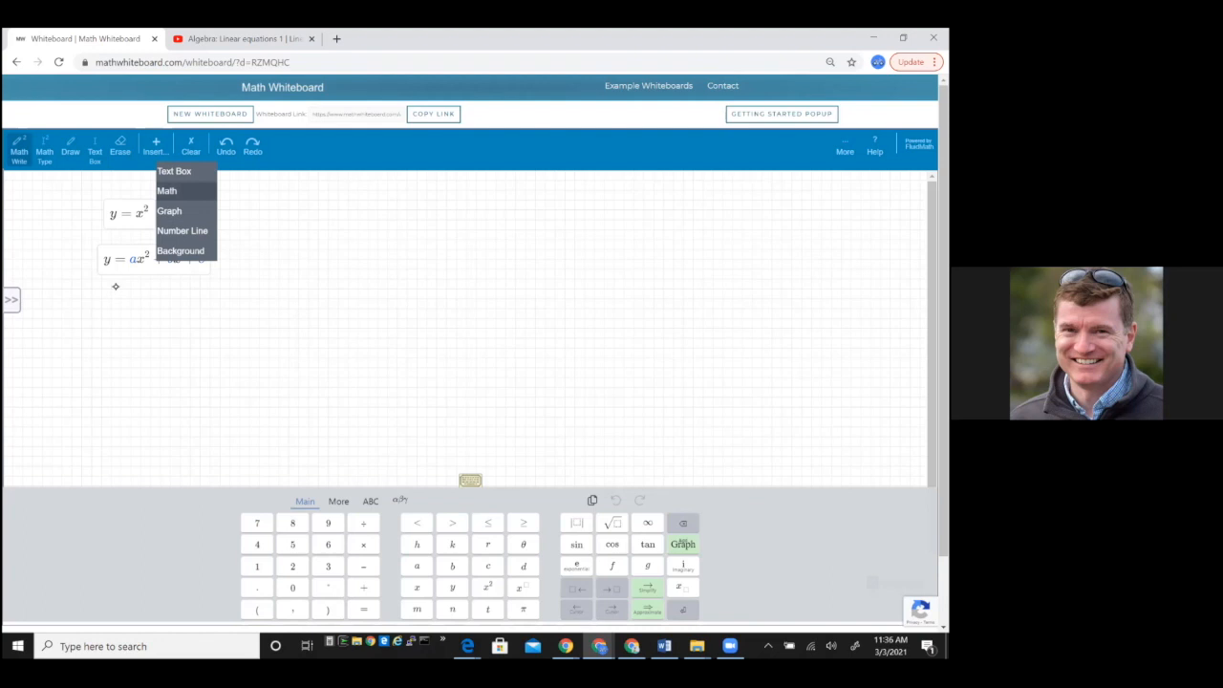
pyautogui.click(169, 210)
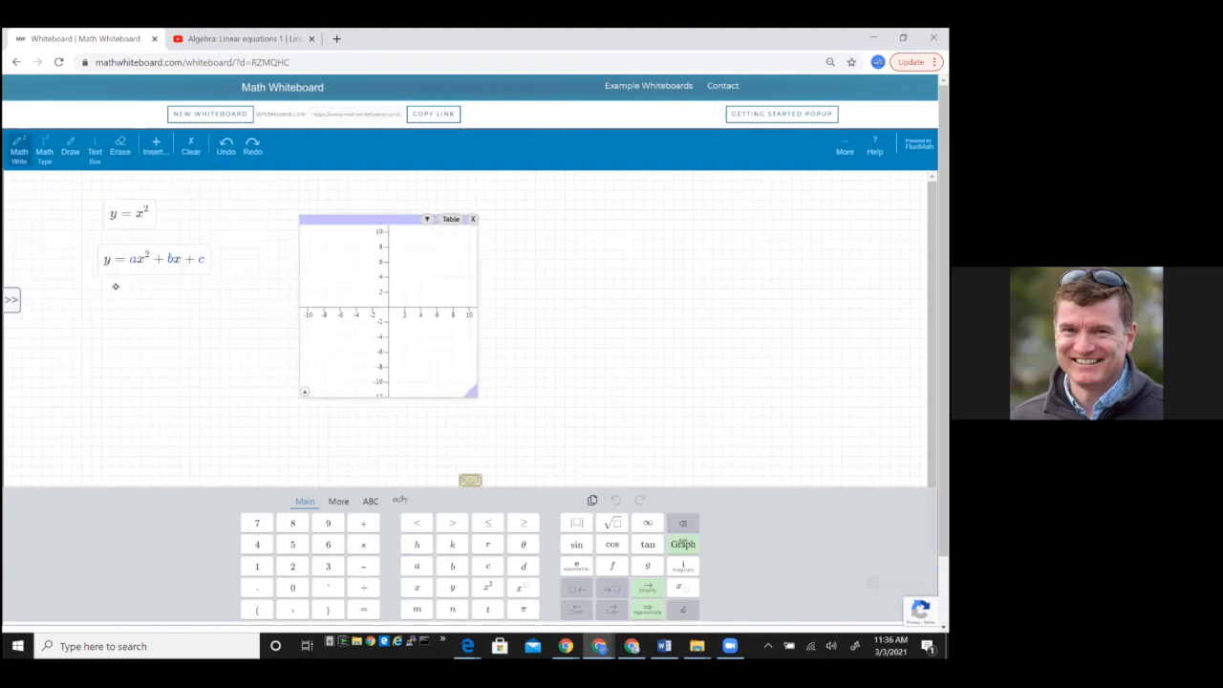
pyautogui.click(473, 220)
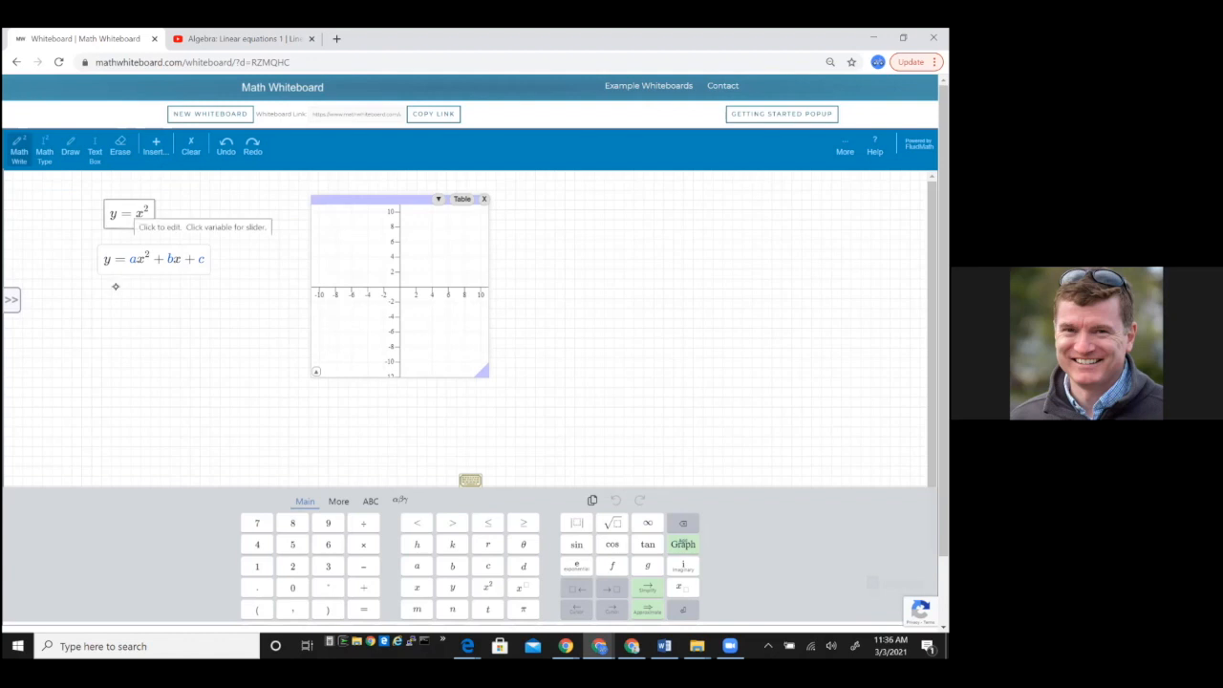
pyautogui.moveTo(129, 213); pyautogui.dragTo(399, 259)
pyautogui.moveTo(154, 259); pyautogui.dragTo(436, 281)
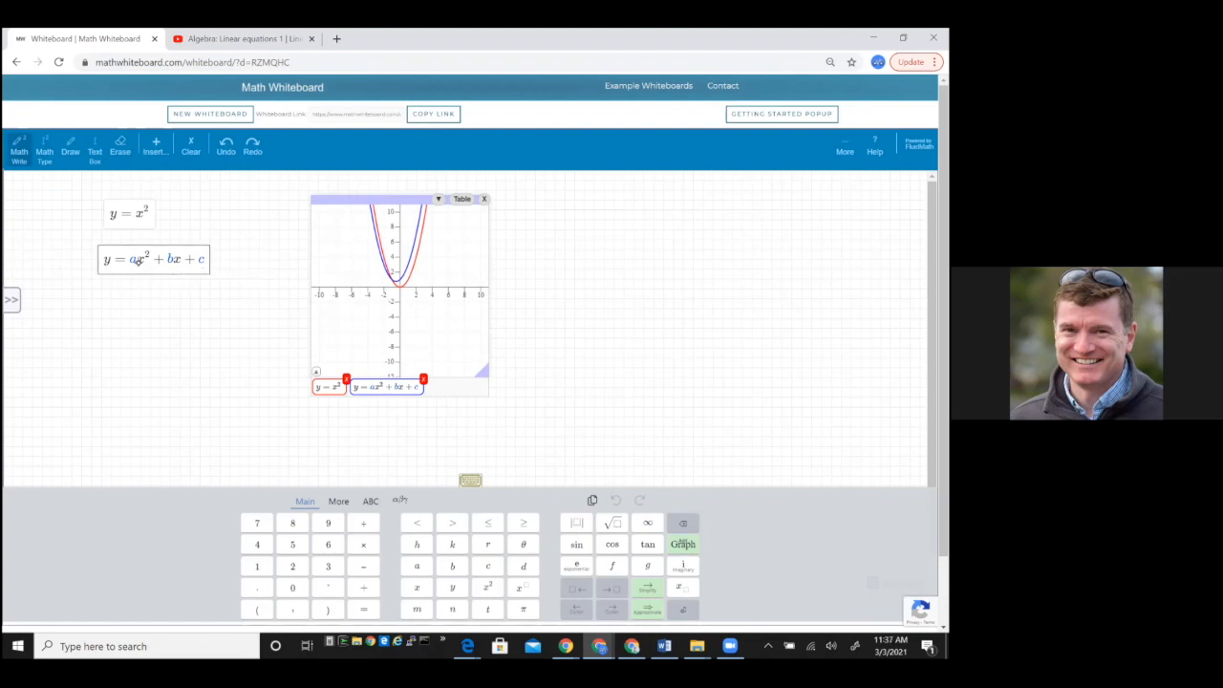
# - Create sliders for the variables a, b and c of the general quadratic
pyautogui.click(138, 262)
pyautogui.click(175, 260)
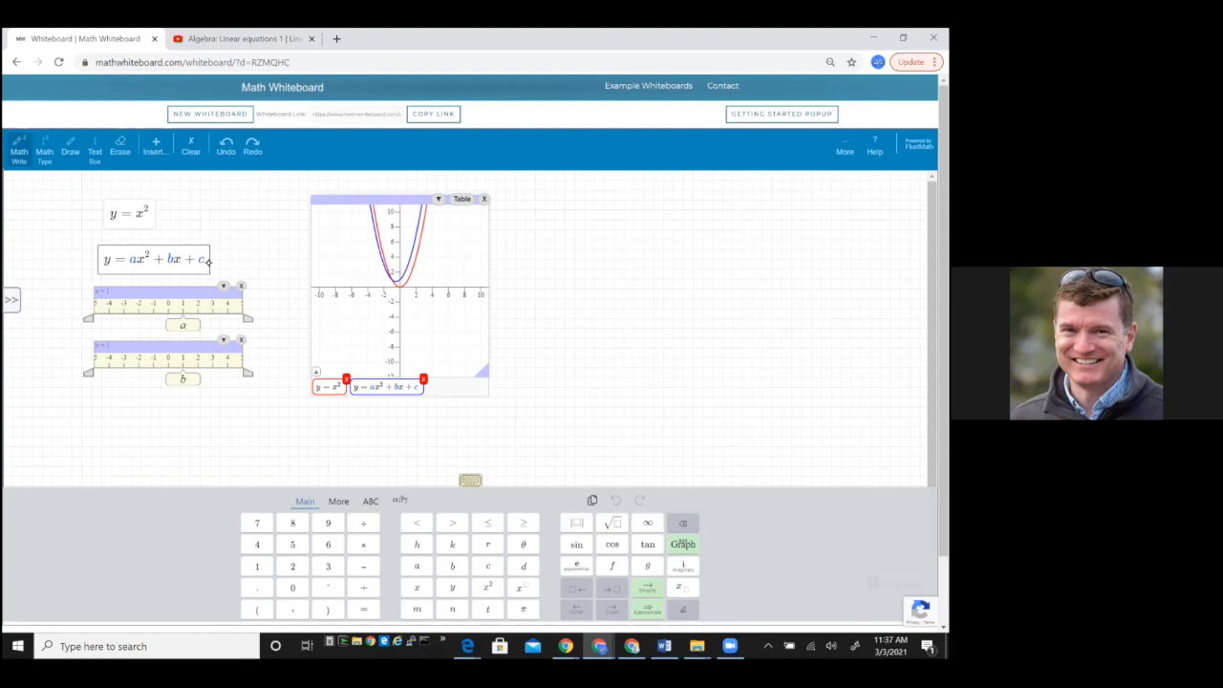
pyautogui.click(201, 260)
# - Set the b slider to −1 and the c slider to −2, leaving the new value entry empty
pyautogui.moveTo(187, 326)
pyautogui.mouseDown()
pyautogui.moveTo(148, 326)
pyautogui.moveTo(183, 326)
pyautogui.mouseUp()
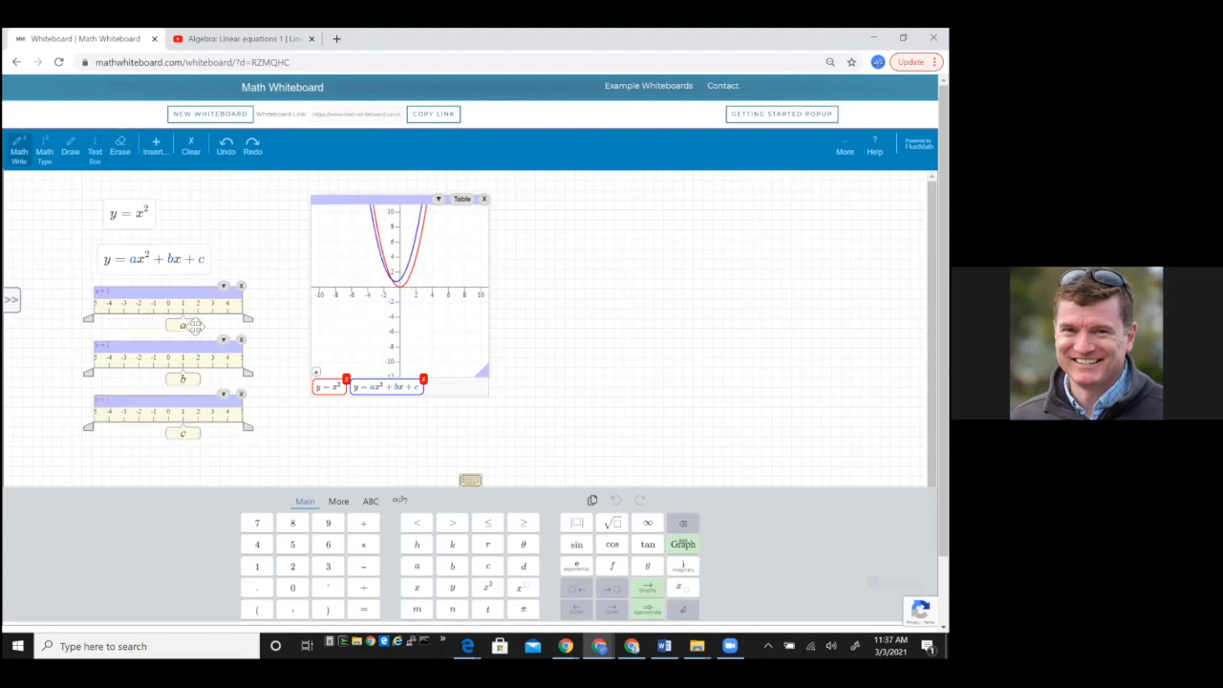
pyautogui.moveTo(178, 380); pyautogui.dragTo(150, 379)
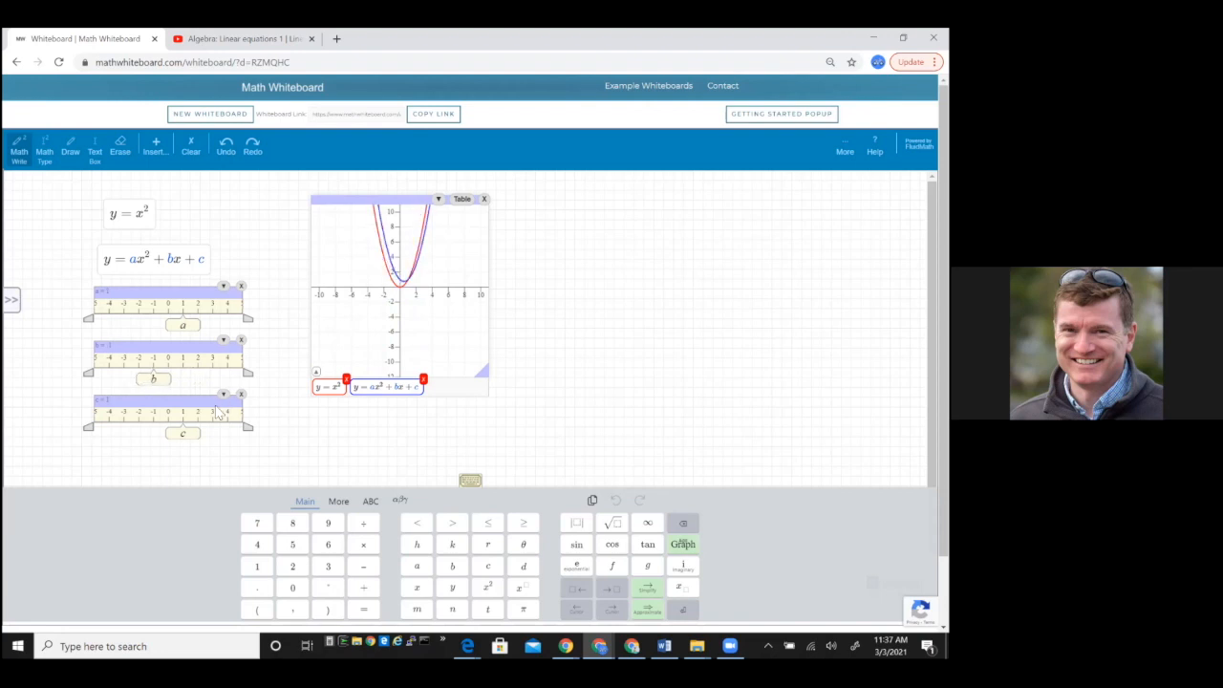
pyautogui.moveTo(182, 433); pyautogui.dragTo(150, 435)
pyautogui.click(150, 434)
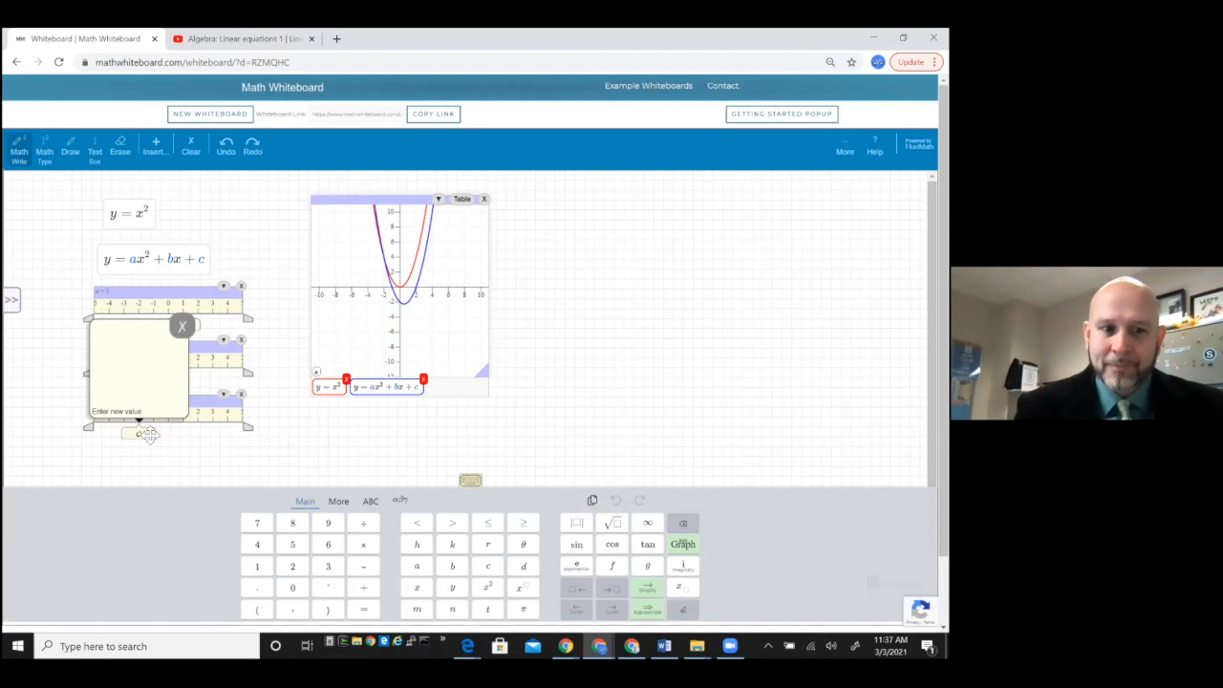
pyautogui.click(182, 326)
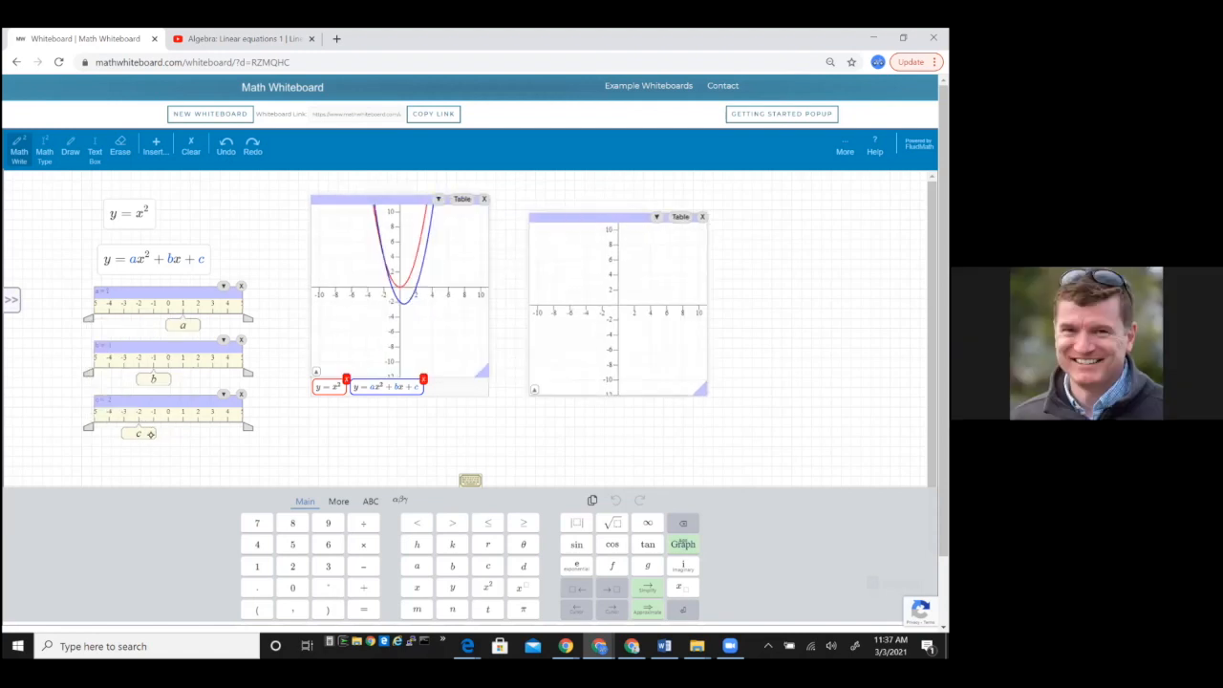
# - Plot y = ax² + bx + c on a second graph beside the first one
pyautogui.moveTo(153, 259); pyautogui.dragTo(614, 275)
pyautogui.moveTo(153, 379)
pyautogui.mouseDown()
pyautogui.moveTo(221, 379)
pyautogui.moveTo(153, 378)
pyautogui.mouseUp()
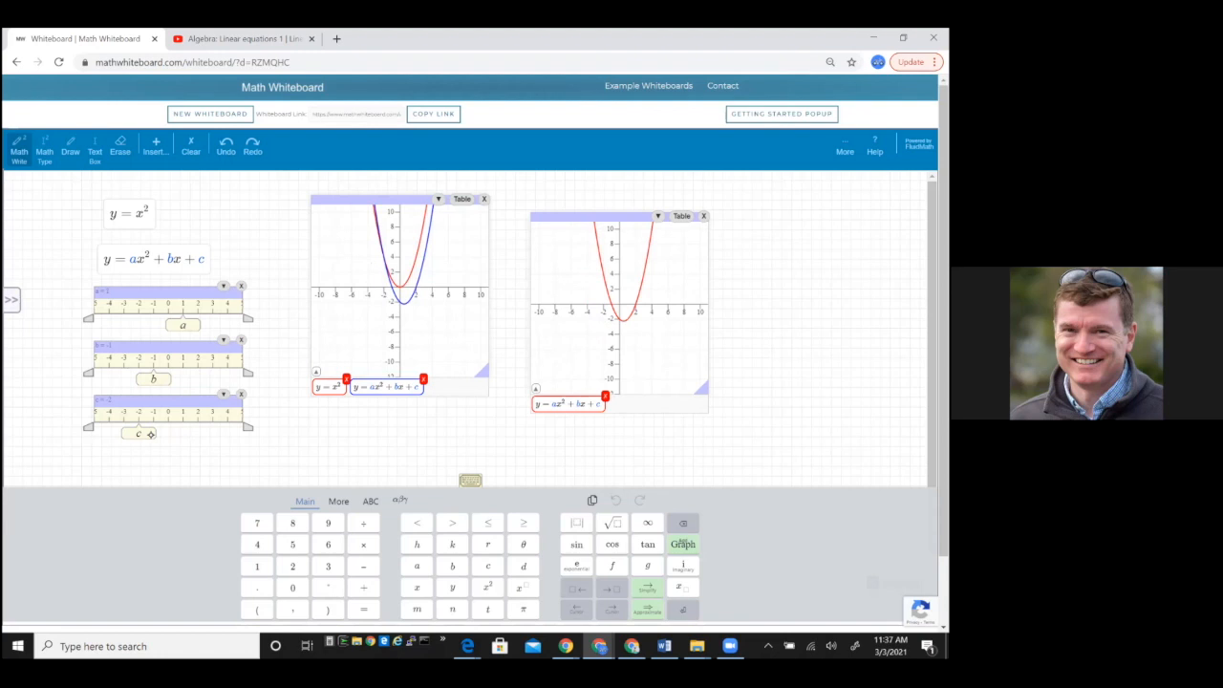
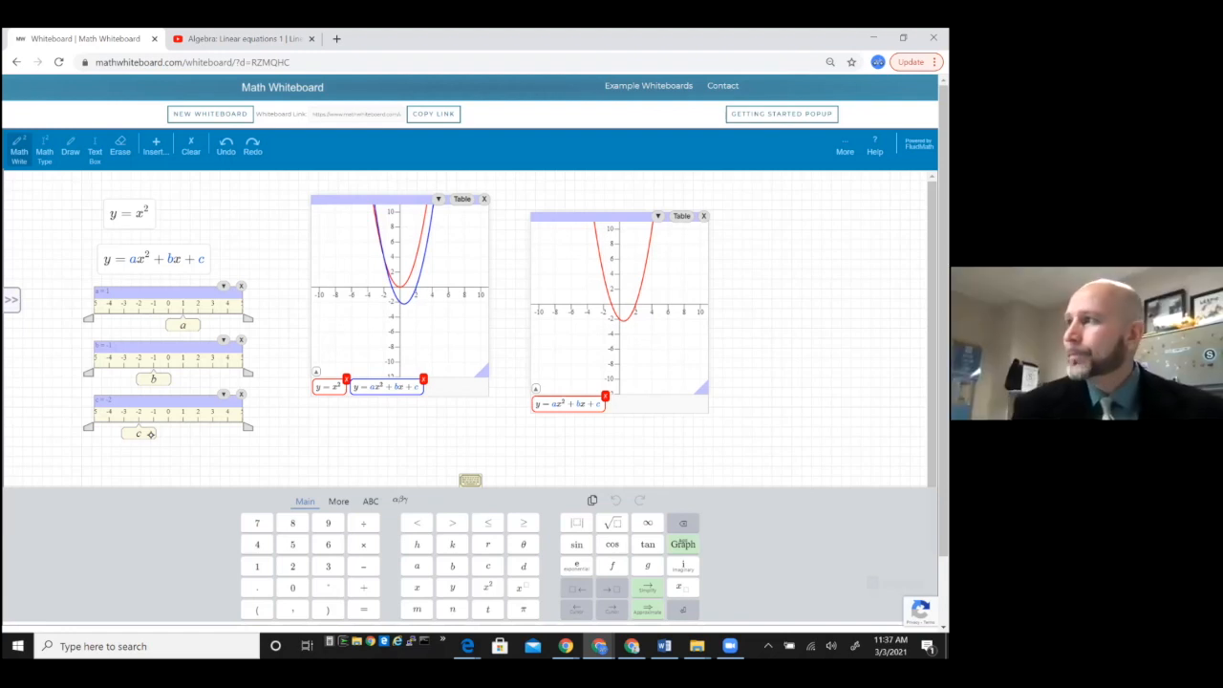
# - Start a new whiteboard and close its getting started and How to create a graph popups
pyautogui.click(210, 117)
pyautogui.click(430, 167)
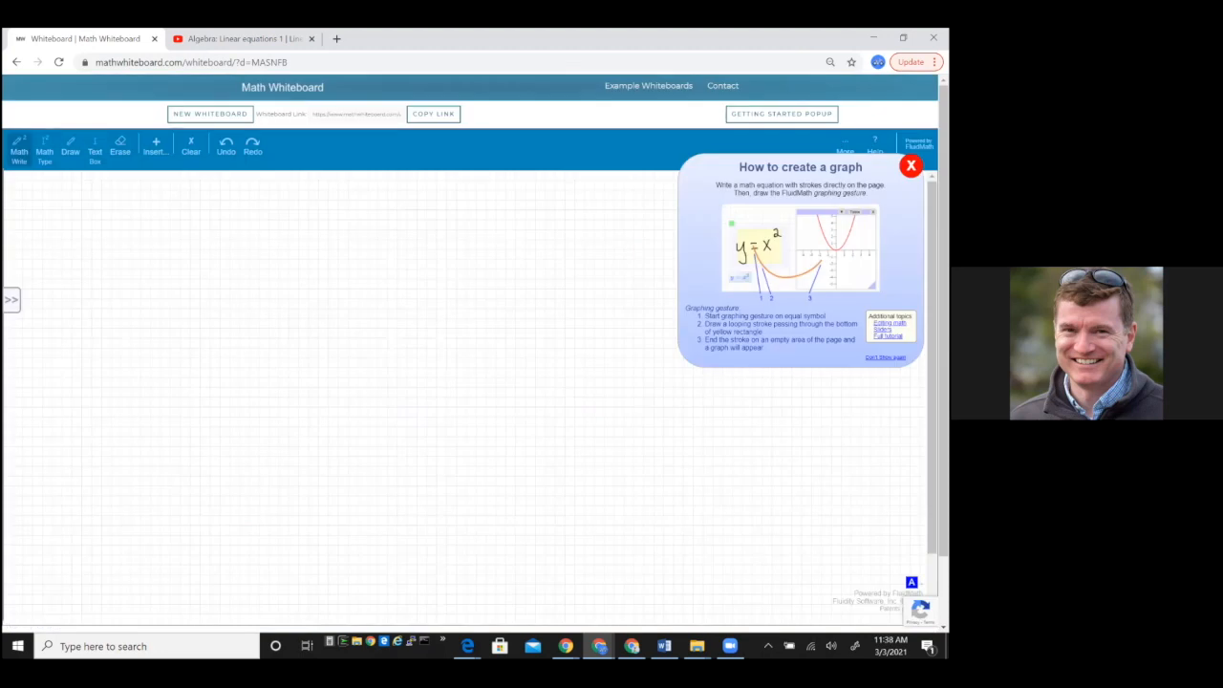
pyautogui.click(910, 166)
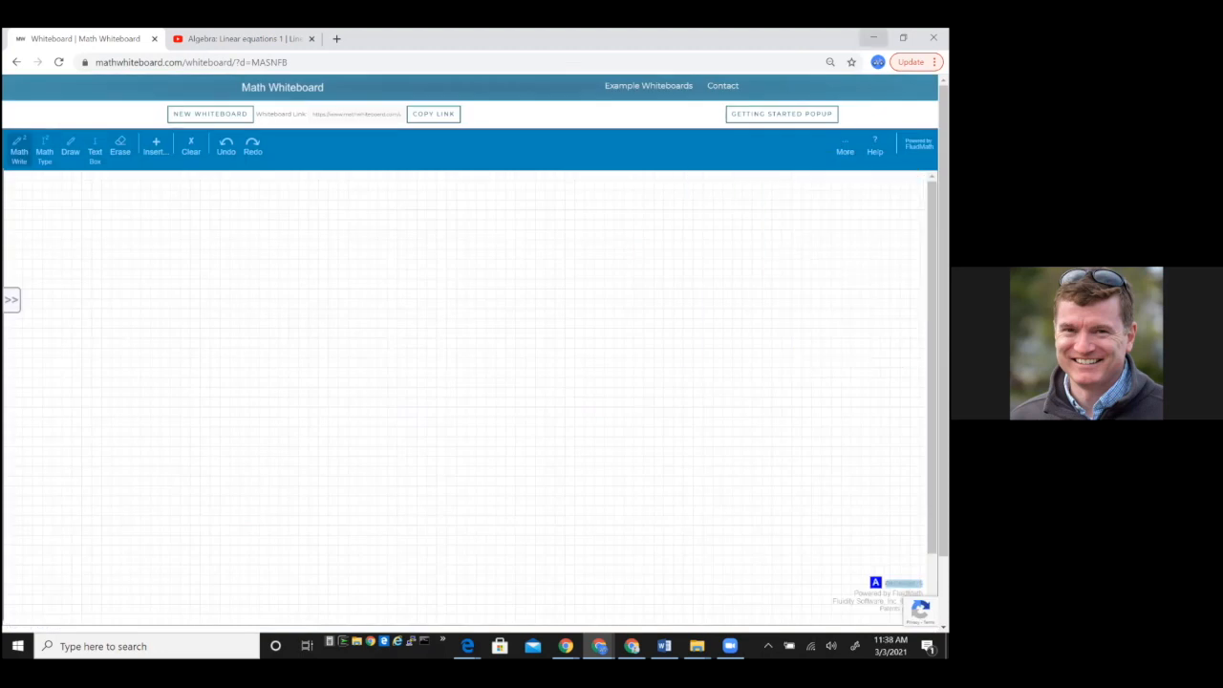
# - Restore the browser window to its smaller size and open the HOMEWORK_ASSIGNMENTS folder from the desktop
pyautogui.click(902, 38)
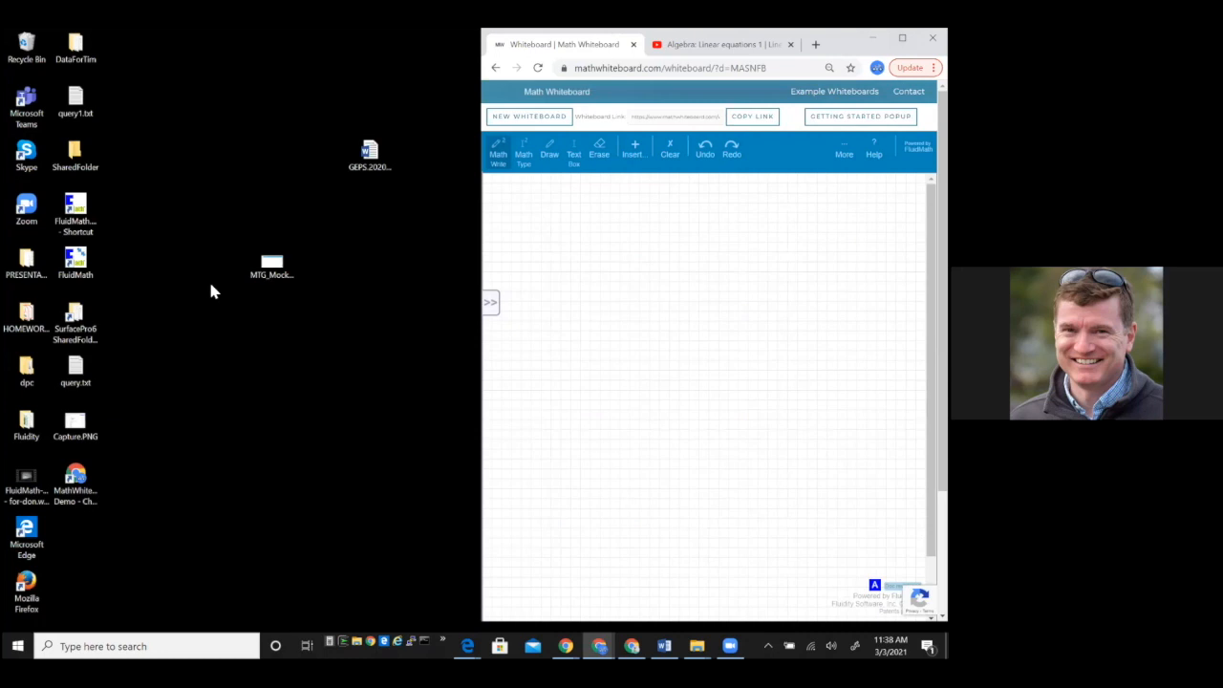
pyautogui.doubleClick(30, 318)
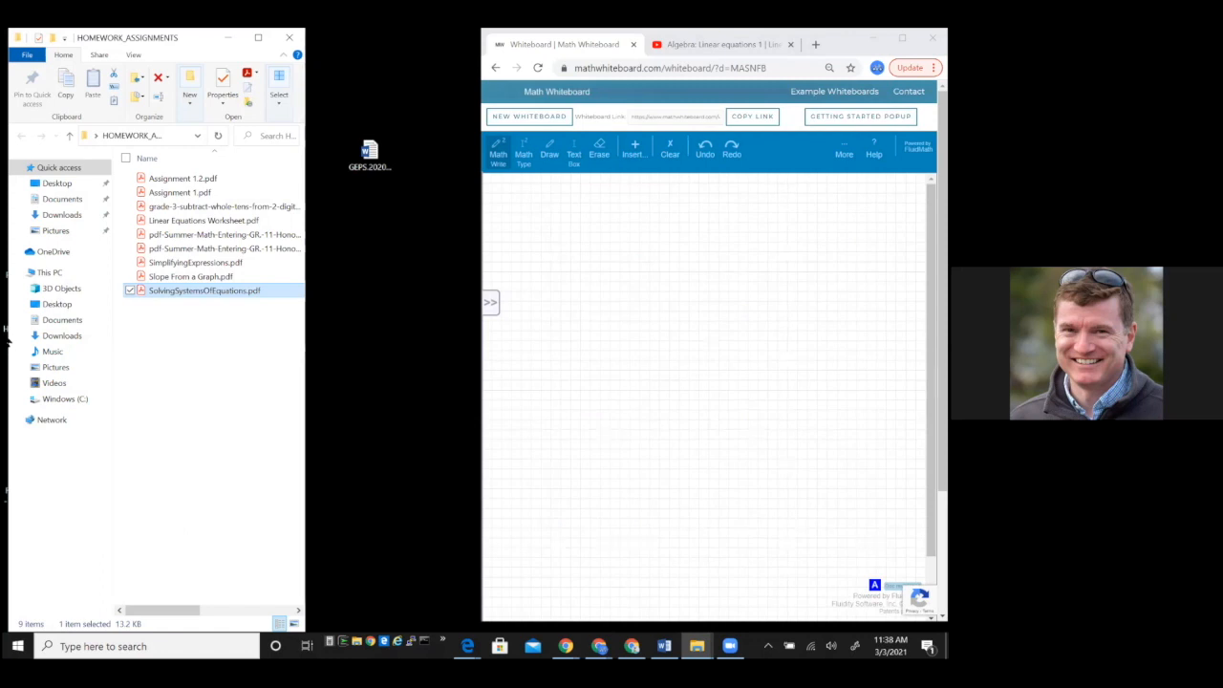
# - Open SolvingSystemsOfEquations.pdf in Acrobat Reader, look through its pages, and close it
pyautogui.doubleClick(169, 294)
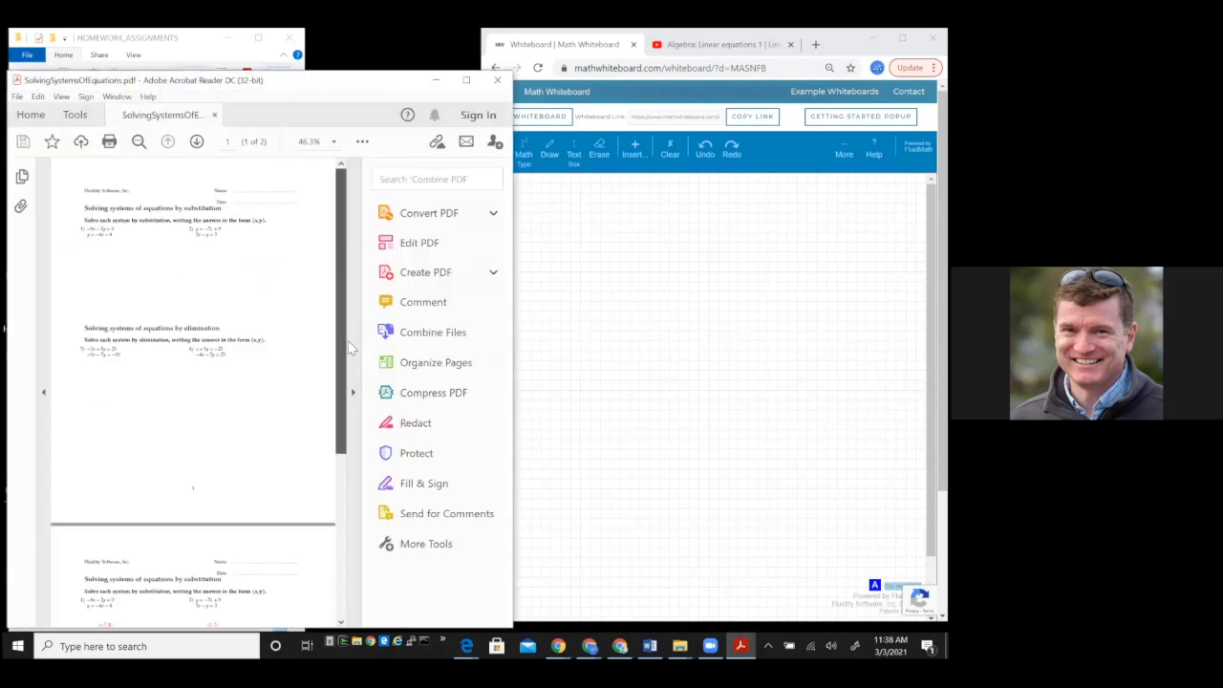
pyautogui.scroll(-5, 349, 383)
pyautogui.scroll(5, 349, 286)
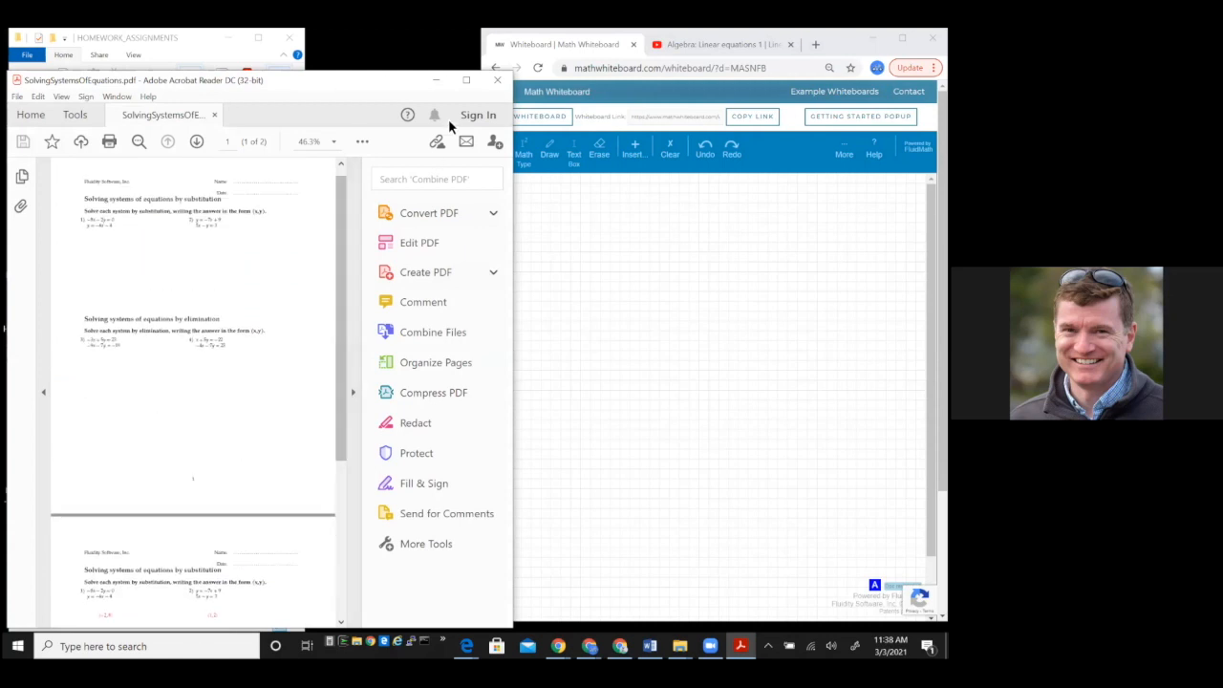
pyautogui.click(499, 82)
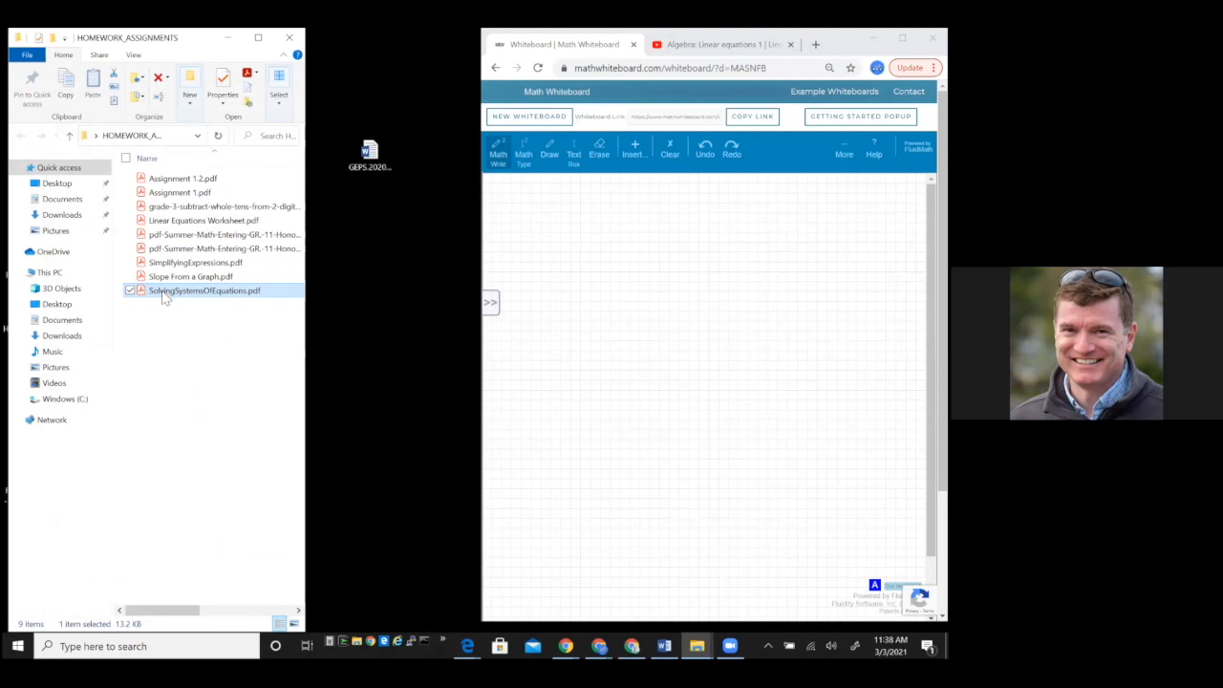
# - Import SolvingSystemsOfEquations.pdf from the folder onto the whiteboard and maximize the browser window
pyautogui.moveTo(164, 298); pyautogui.dragTo(647, 300)
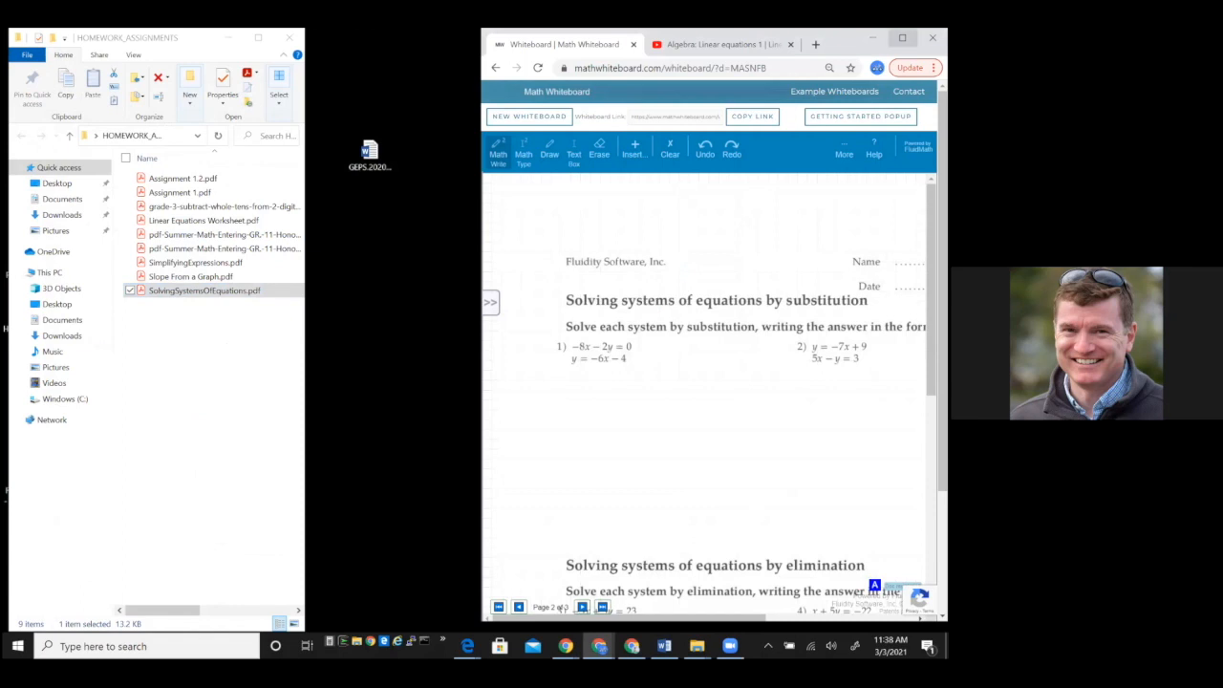
pyautogui.click(901, 37)
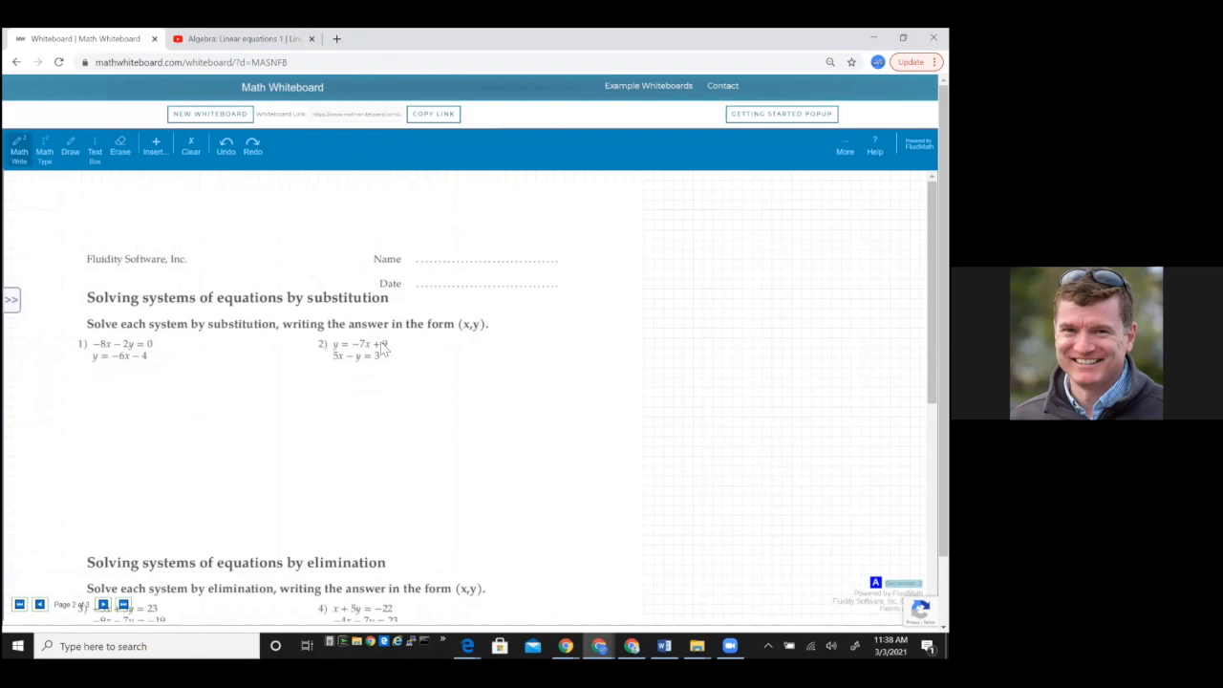
# - Handwrite y = x and 1 + 2 → beside the worksheet problems, and graph y = x
pyautogui.moveTo(536, 363)
pyautogui.mouseDown()
pyautogui.moveTo(551, 382)
pyautogui.moveTo(531, 407)
pyautogui.moveTo(592, 372)
pyautogui.mouseUp()
pyautogui.moveTo(564, 385); pyautogui.dragTo(629, 398)
pyautogui.moveTo(628, 364); pyautogui.dragTo(607, 400)
pyautogui.moveTo(549, 470)
pyautogui.mouseDown()
pyautogui.moveTo(551, 518)
pyautogui.moveTo(559, 467)
pyautogui.moveTo(540, 489)
pyautogui.moveTo(570, 498)
pyautogui.mouseUp()
pyautogui.moveTo(561, 485)
pyautogui.mouseDown()
pyautogui.moveTo(603, 497)
pyautogui.moveTo(636, 488)
pyautogui.mouseUp()
pyautogui.moveTo(626, 480); pyautogui.dragTo(627, 496)
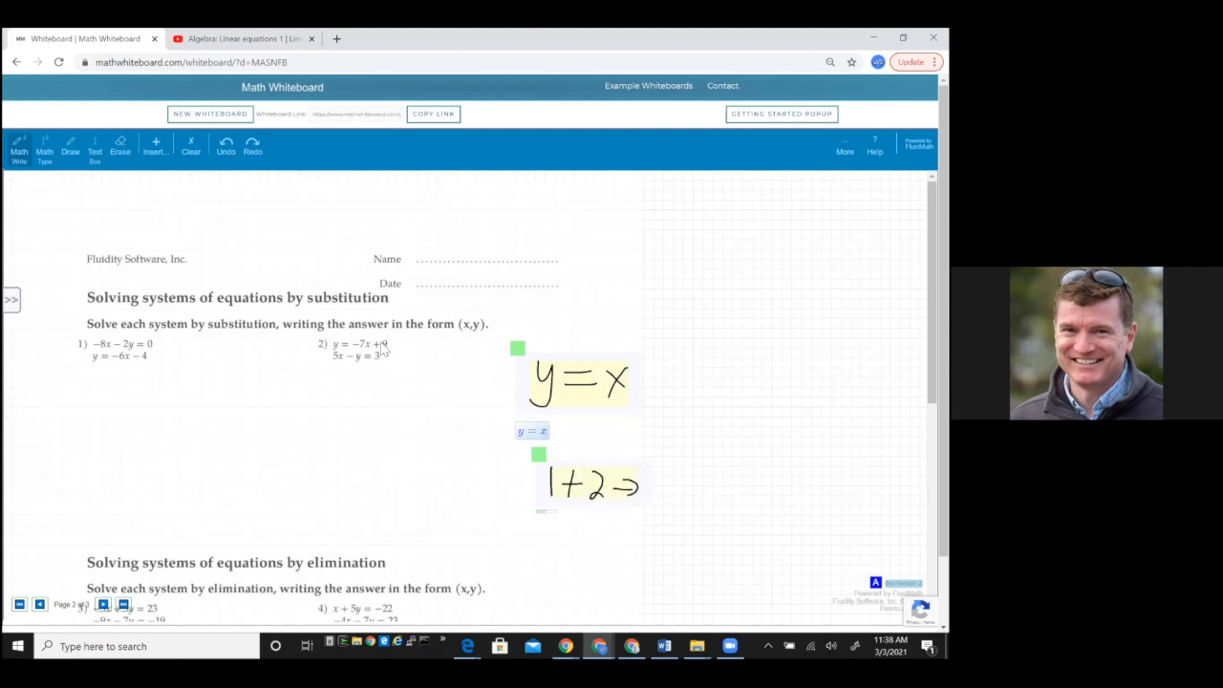
pyautogui.moveTo(610, 388)
pyautogui.mouseDown()
pyautogui.moveTo(663, 429)
pyautogui.moveTo(812, 417)
pyautogui.mouseUp()
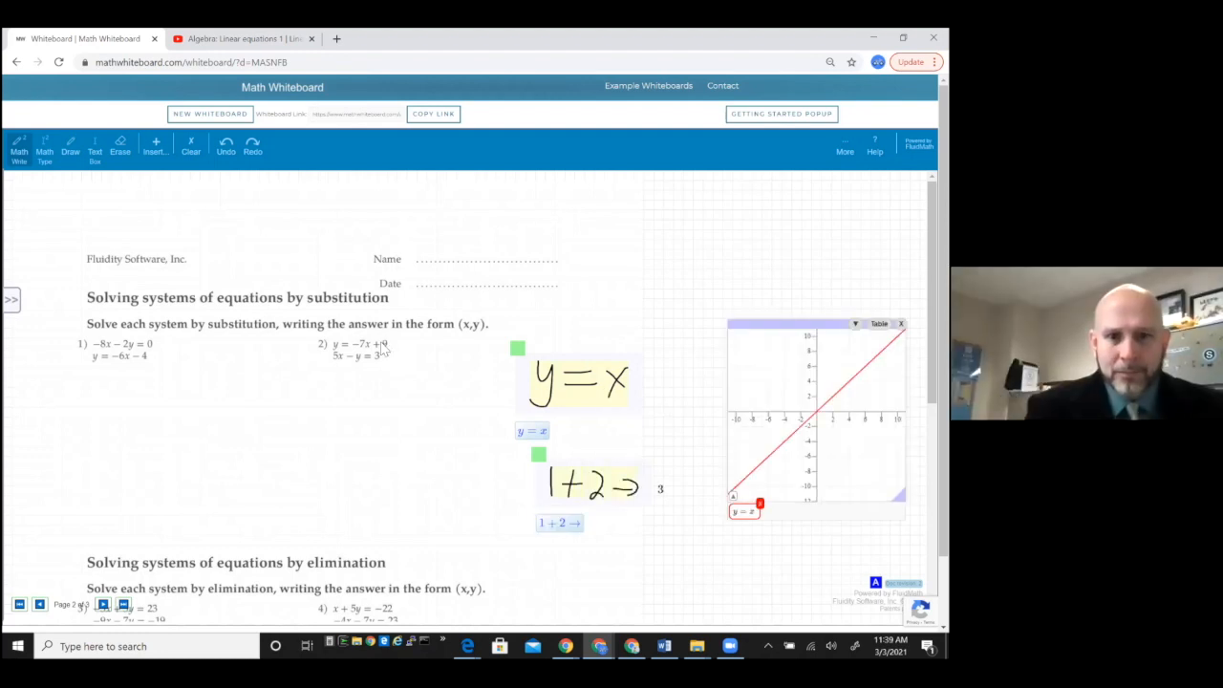
# - Draw four short freehand blue lines under each of worksheet problems 1 and 2
pyautogui.click(71, 146)
pyautogui.moveTo(101, 385); pyautogui.dragTo(143, 380)
pyautogui.moveTo(115, 403)
pyautogui.mouseDown()
pyautogui.moveTo(143, 397)
pyautogui.moveTo(141, 415)
pyautogui.mouseUp()
pyautogui.moveTo(109, 447); pyautogui.dragTo(143, 442)
pyautogui.moveTo(331, 393)
pyautogui.mouseDown()
pyautogui.moveTo(366, 392)
pyautogui.moveTo(371, 429)
pyautogui.mouseUp()
pyautogui.moveTo(344, 450); pyautogui.dragTo(379, 446)
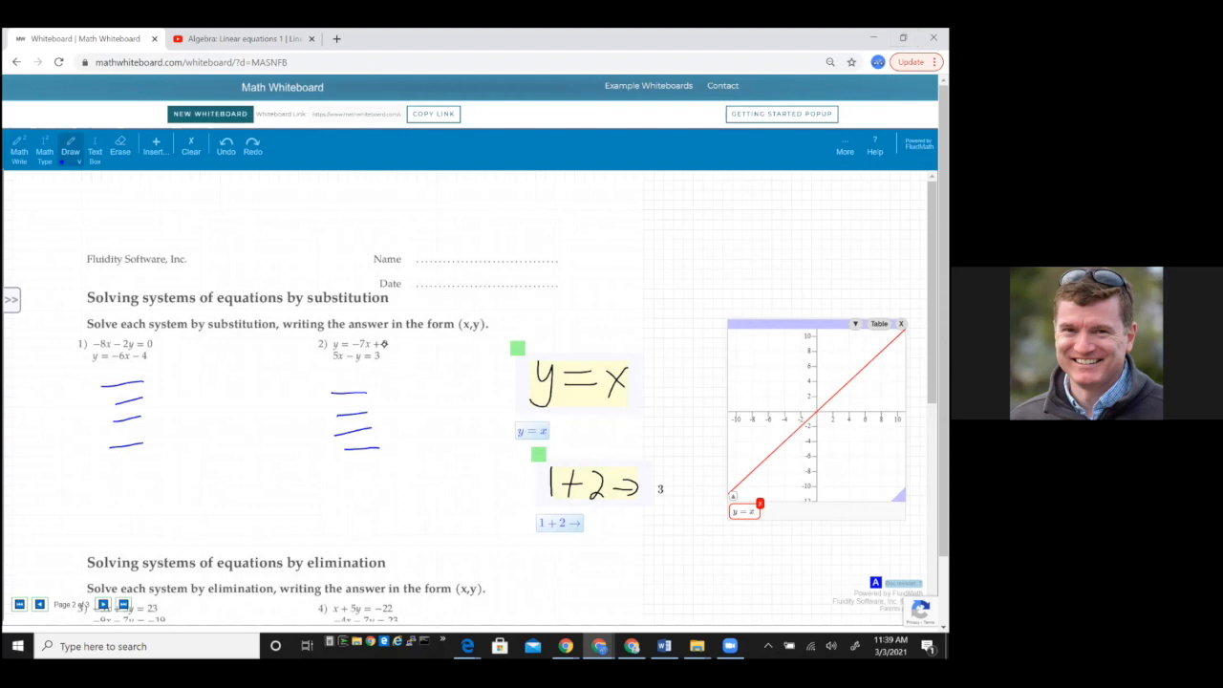
# - Start a fresh blank whiteboard and dismiss both of its introductory popups
pyautogui.click(210, 113)
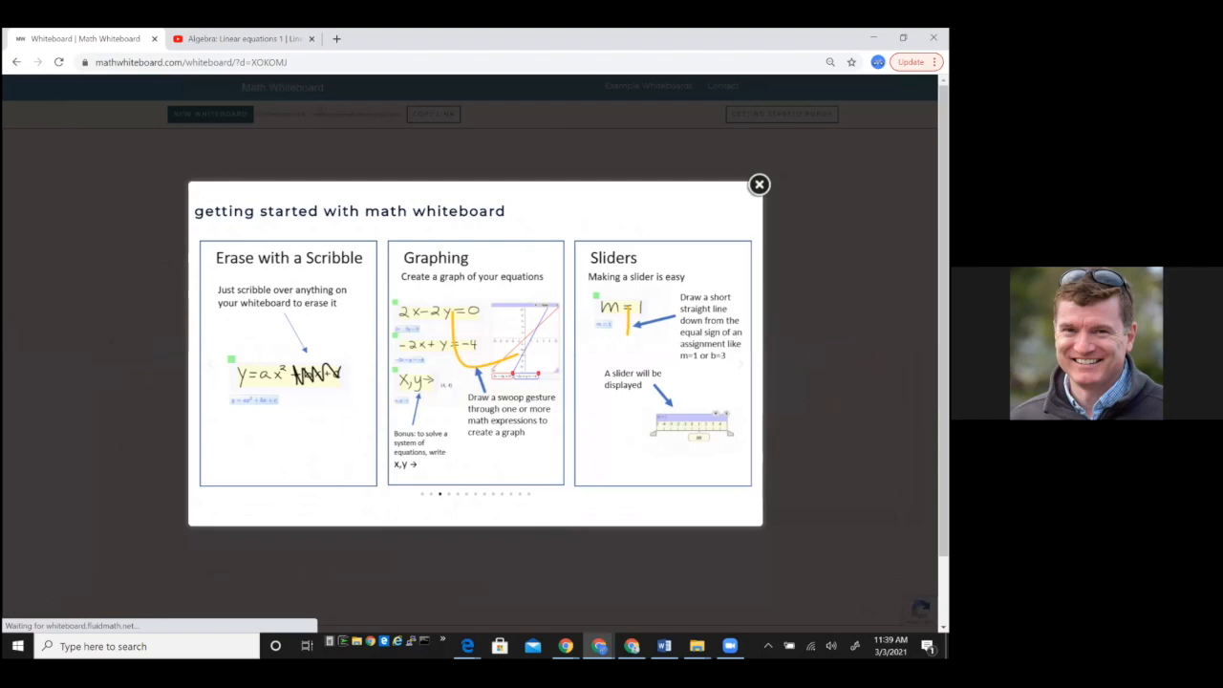
pyautogui.click(759, 184)
pyautogui.click(911, 165)
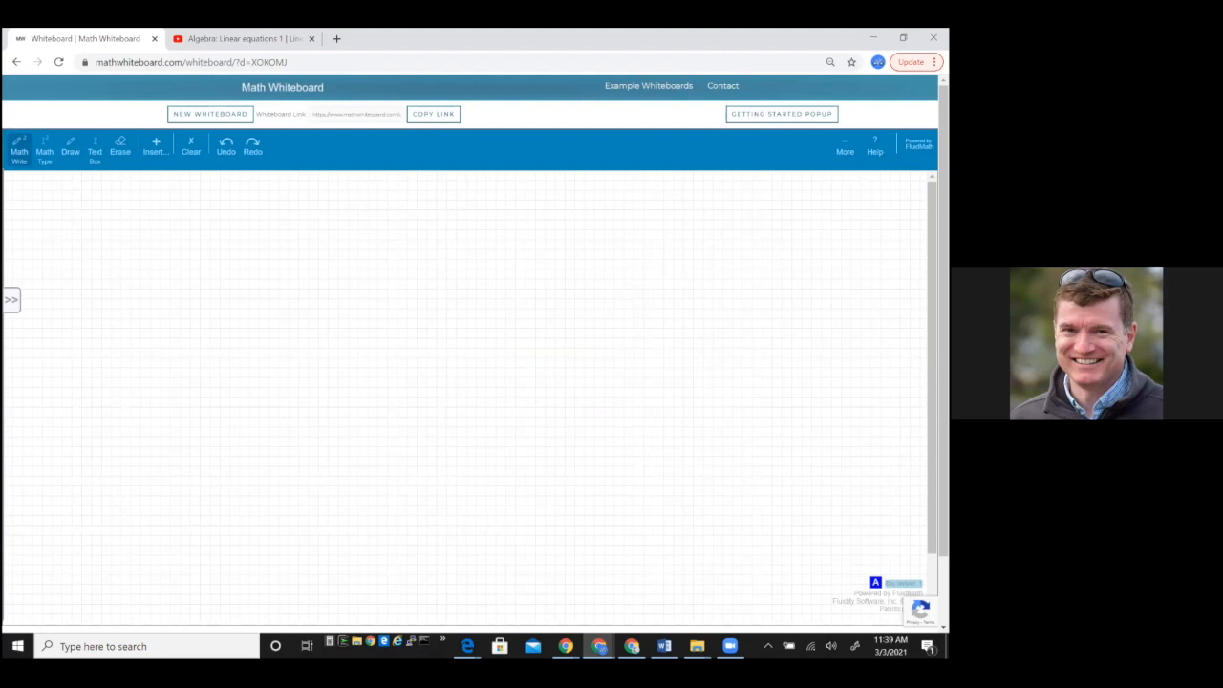
# - Turn on equivalence highlighting and handwrite the separate numbers 3, 2 and 4 in a row
pyautogui.click(845, 147)
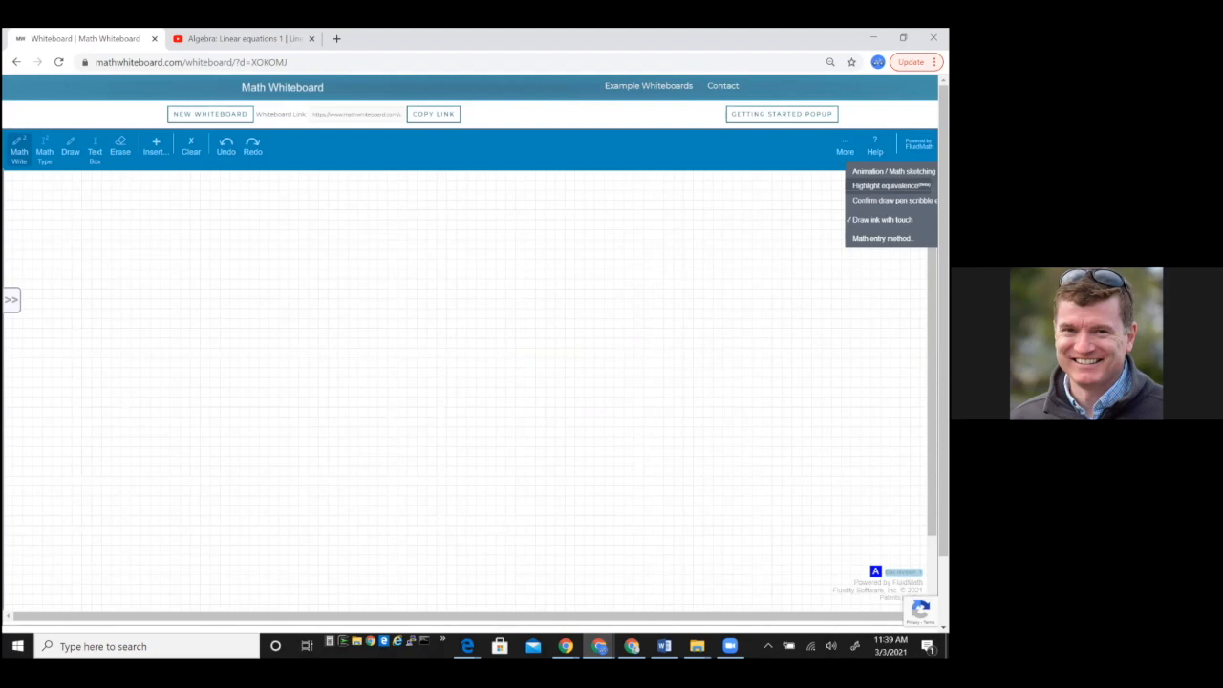
pyautogui.click(889, 186)
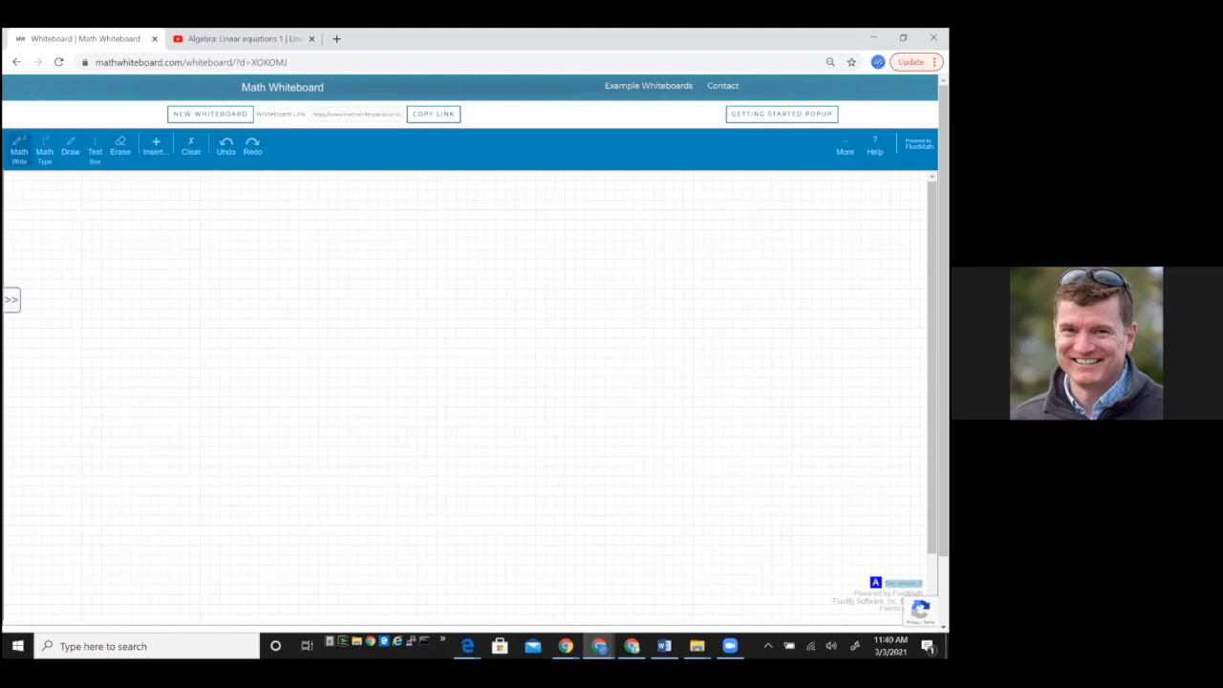
pyautogui.moveTo(302, 278)
pyautogui.mouseDown()
pyautogui.moveTo(324, 298)
pyautogui.moveTo(307, 321)
pyautogui.mouseUp()
pyautogui.moveTo(445, 283)
pyautogui.mouseDown()
pyautogui.moveTo(451, 308)
pyautogui.moveTo(476, 310)
pyautogui.mouseUp()
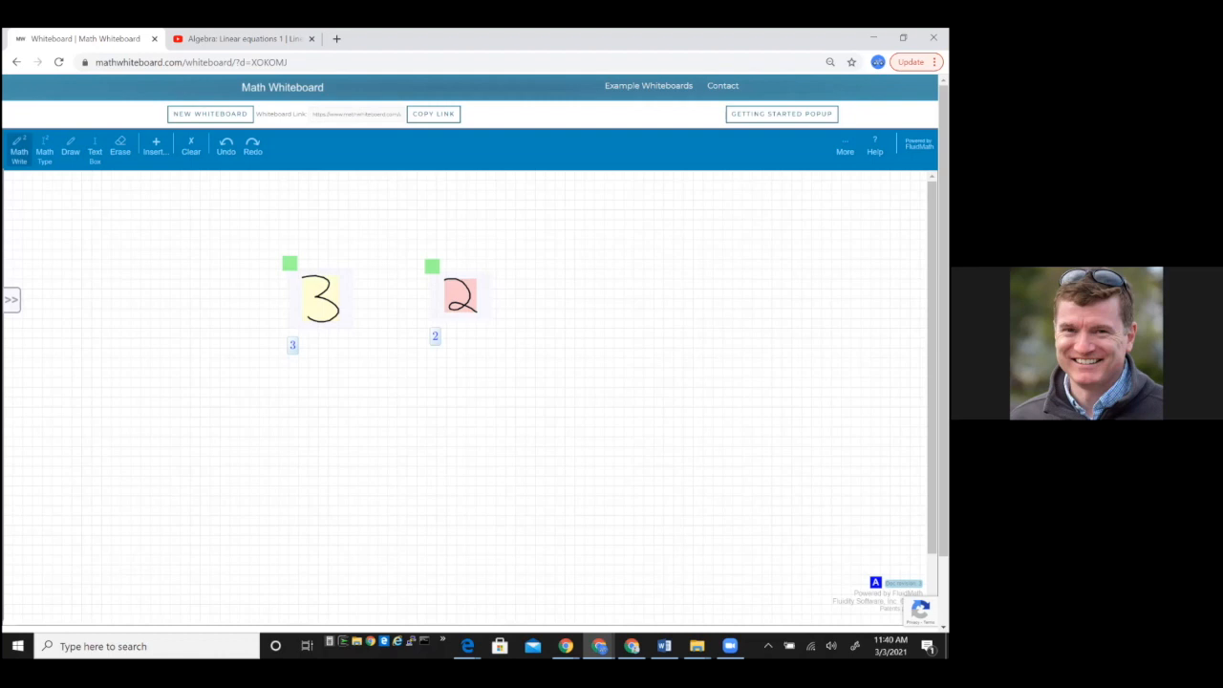
pyautogui.moveTo(569, 280); pyautogui.dragTo(598, 304)
pyautogui.moveTo(592, 274); pyautogui.dragTo(593, 314)
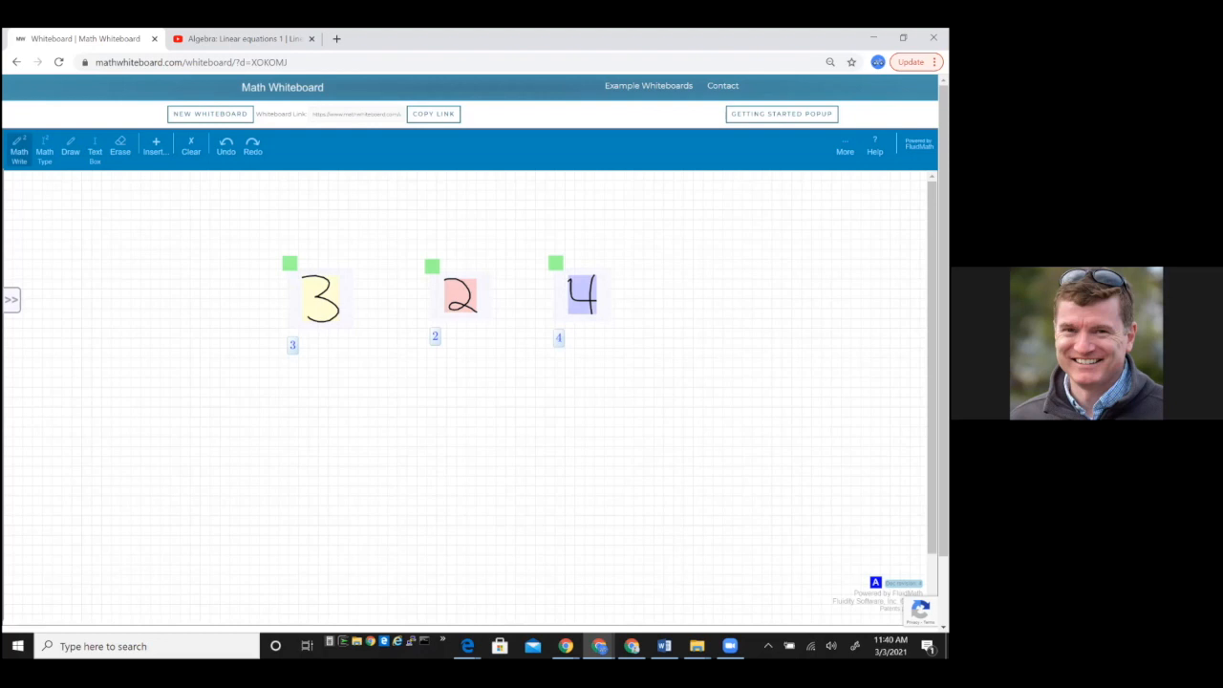
# - Extend the handwritten 3 into the fraction 6/3 and the 4 into the fraction 4/2
pyautogui.moveTo(265, 264); pyautogui.dragTo(341, 261)
pyautogui.moveTo(311, 221); pyautogui.dragTo(298, 246)
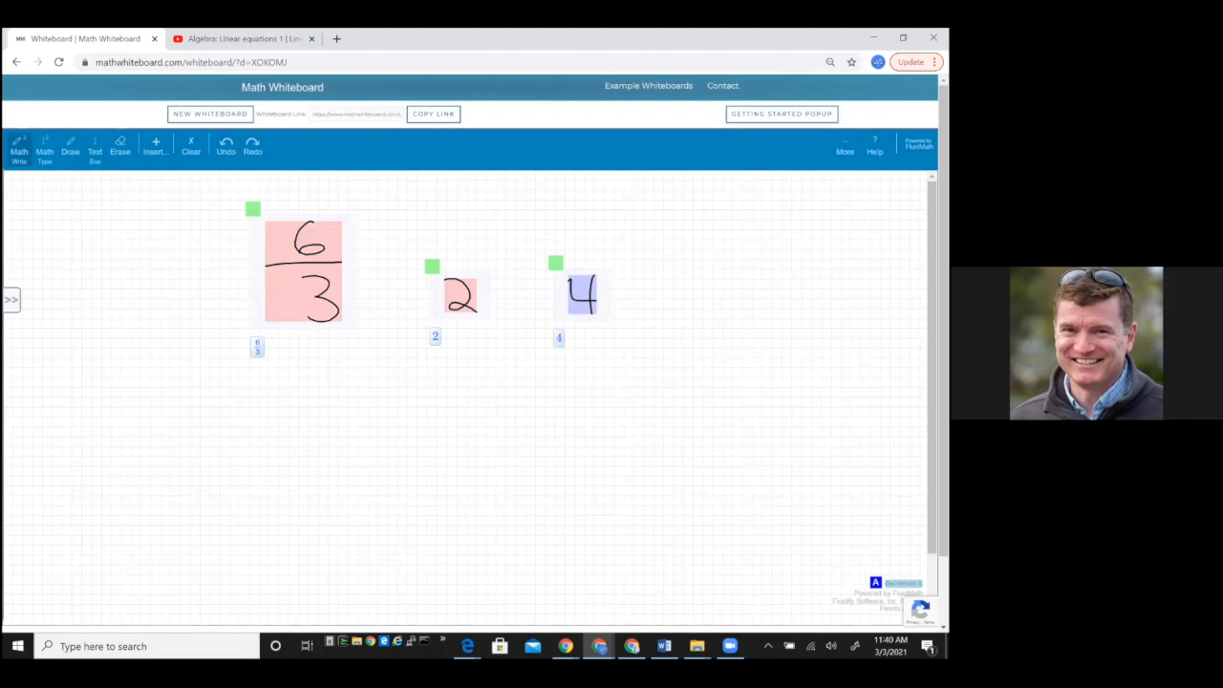
pyautogui.moveTo(618, 320)
pyautogui.mouseDown()
pyautogui.moveTo(542, 327)
pyautogui.moveTo(601, 374)
pyautogui.mouseUp()
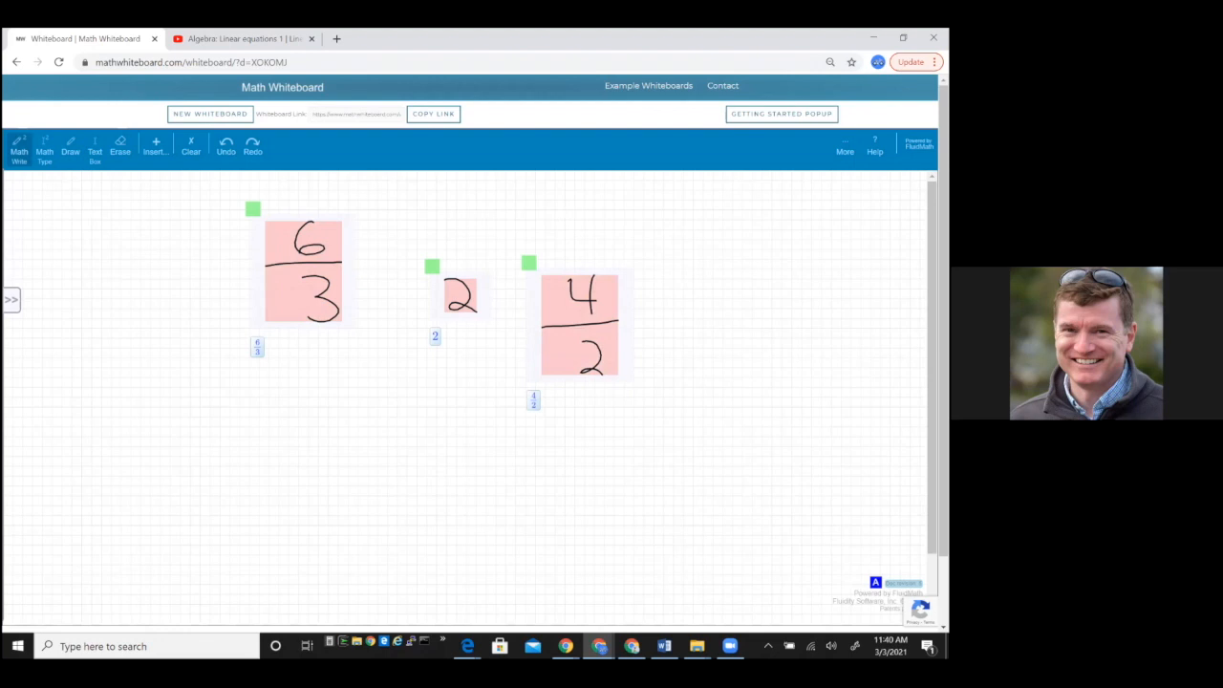
# - Erase all the numbers and handwrite the expressions a + b and b + a side by side
pyautogui.moveTo(304, 204)
pyautogui.mouseDown()
pyautogui.moveTo(424, 224)
pyautogui.moveTo(635, 411)
pyautogui.mouseUp()
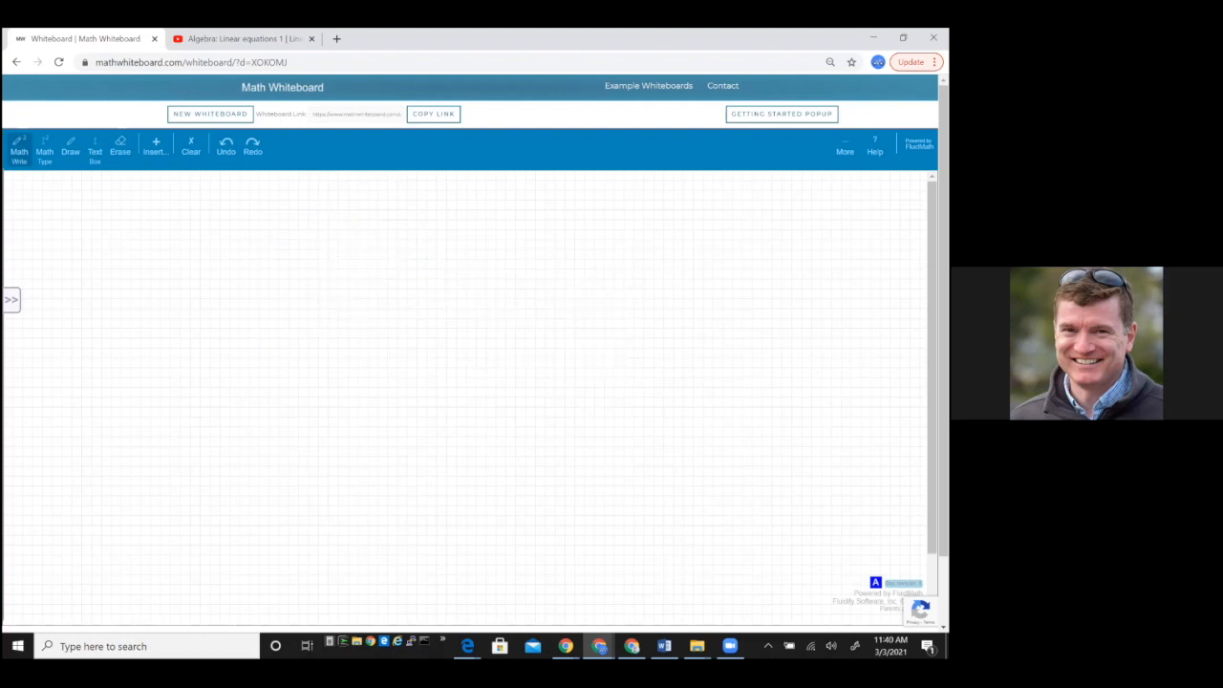
pyautogui.moveTo(319, 267)
pyautogui.mouseDown()
pyautogui.moveTo(323, 291)
pyautogui.moveTo(357, 280)
pyautogui.mouseUp()
pyautogui.moveTo(367, 260); pyautogui.dragTo(369, 293)
pyautogui.moveTo(465, 258)
pyautogui.mouseDown()
pyautogui.moveTo(465, 285)
pyautogui.moveTo(481, 282)
pyautogui.mouseUp()
pyautogui.moveTo(510, 264)
pyautogui.mouseDown()
pyautogui.moveTo(511, 286)
pyautogui.moveTo(524, 277)
pyautogui.mouseUp()
pyautogui.moveTo(546, 269)
pyautogui.mouseDown()
pyautogui.moveTo(537, 279)
pyautogui.moveTo(561, 282)
pyautogui.mouseUp()
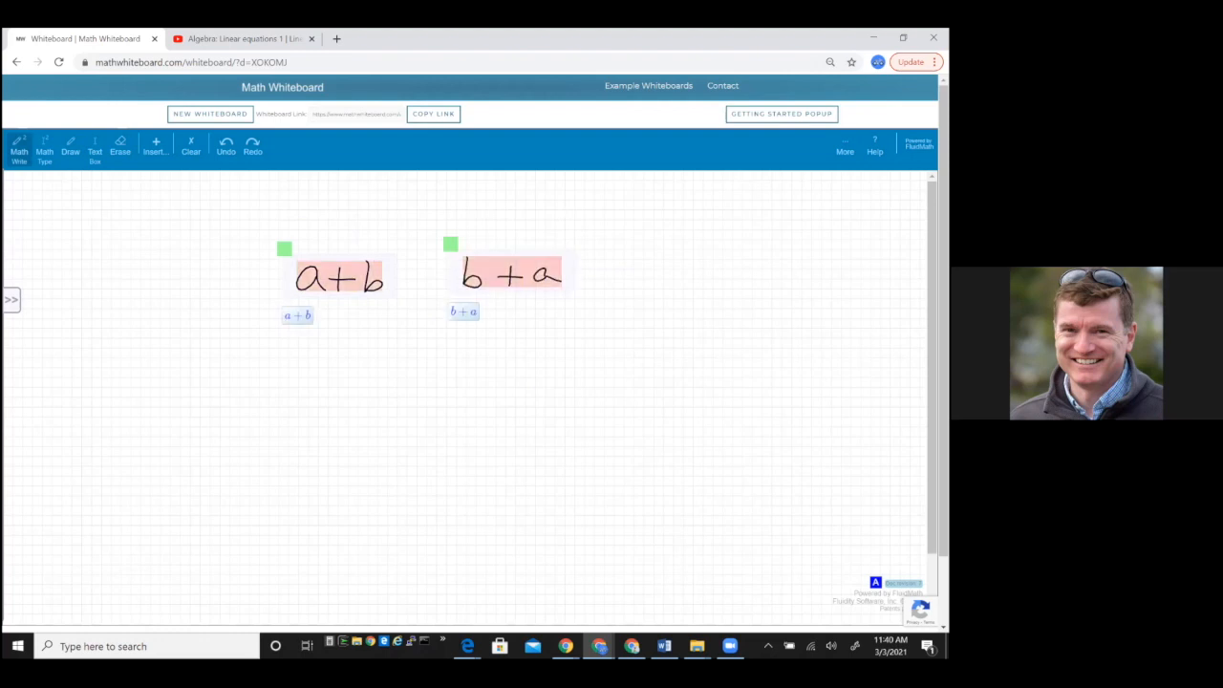
# - Handwrite three more rows of pairs below: a − b and b − a, ab and ba, a/b and b/a
pyautogui.moveTo(329, 365)
pyautogui.mouseDown()
pyautogui.moveTo(332, 384)
pyautogui.moveTo(364, 374)
pyautogui.moveTo(375, 386)
pyautogui.mouseUp()
pyautogui.moveTo(456, 351)
pyautogui.mouseDown()
pyautogui.moveTo(458, 381)
pyautogui.moveTo(521, 376)
pyautogui.mouseUp()
pyautogui.moveTo(532, 364); pyautogui.dragTo(543, 380)
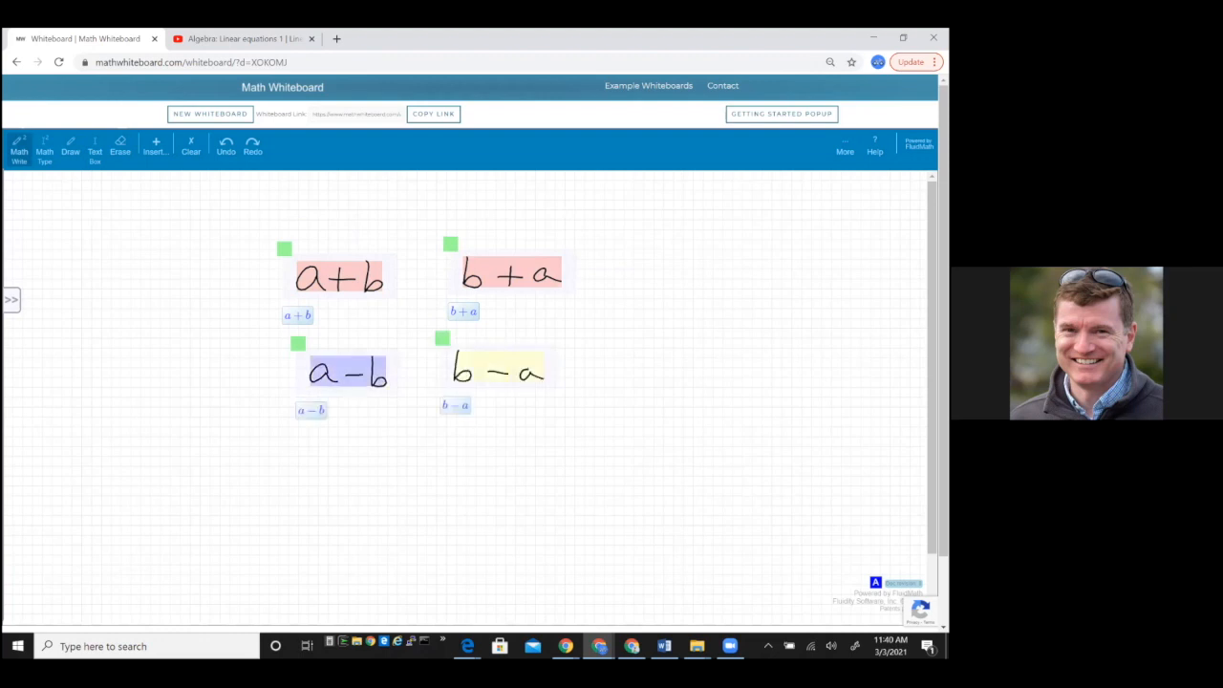
pyautogui.moveTo(337, 453)
pyautogui.mouseDown()
pyautogui.moveTo(340, 472)
pyautogui.moveTo(356, 472)
pyautogui.mouseUp()
pyautogui.moveTo(470, 436)
pyautogui.mouseDown()
pyautogui.moveTo(474, 467)
pyautogui.moveTo(517, 467)
pyautogui.mouseUp()
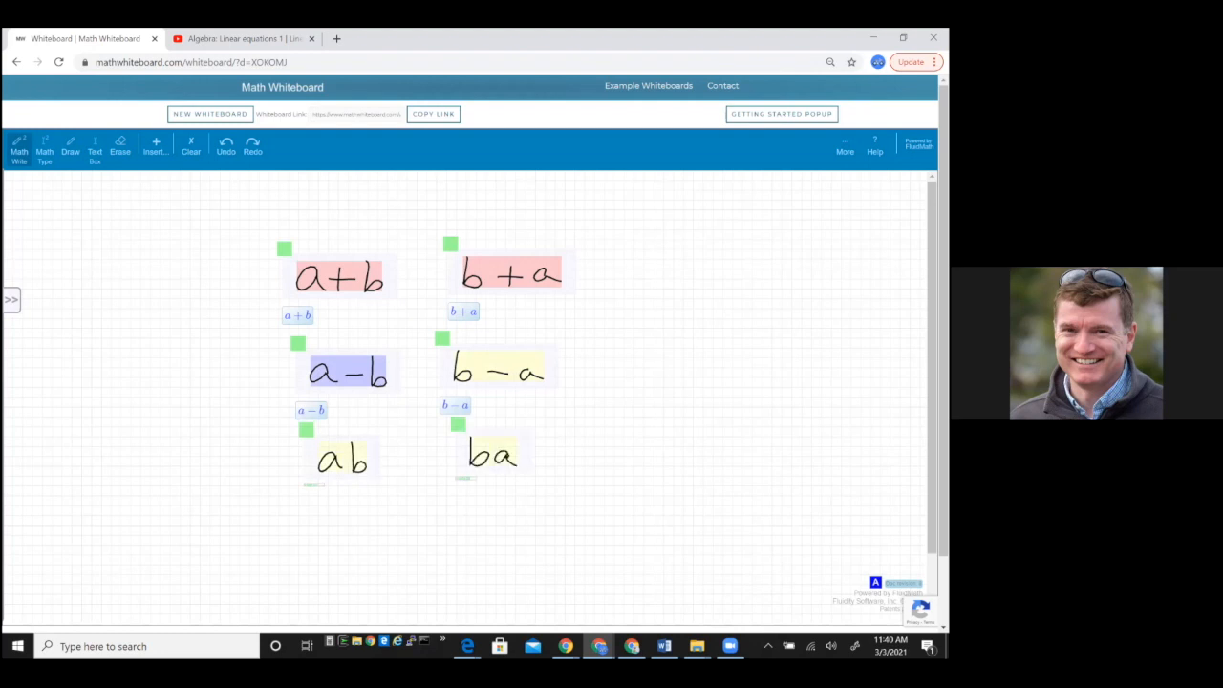
pyautogui.moveTo(350, 527); pyautogui.dragTo(351, 542)
pyautogui.moveTo(319, 552)
pyautogui.mouseDown()
pyautogui.moveTo(356, 552)
pyautogui.moveTo(340, 576)
pyautogui.mouseUp()
pyautogui.moveTo(466, 516)
pyautogui.mouseDown()
pyautogui.moveTo(468, 543)
pyautogui.moveTo(492, 553)
pyautogui.moveTo(474, 579)
pyautogui.mouseUp()
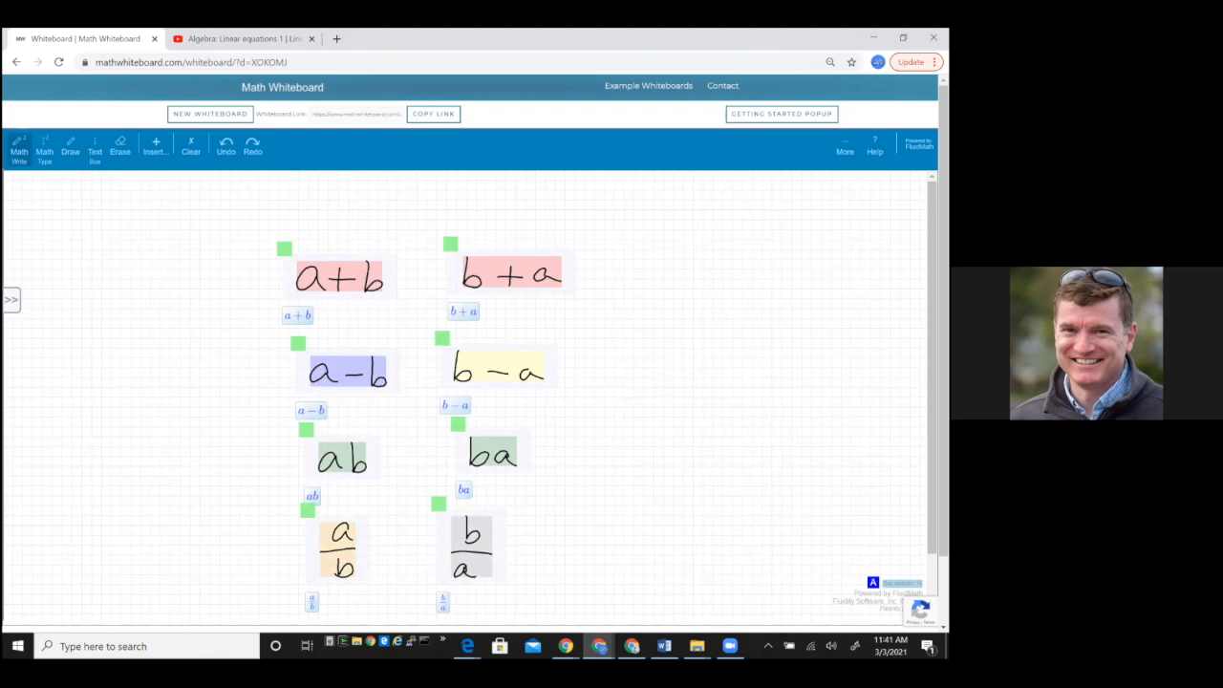
# - Handwrite tan θ beside the pairs and the fraction sin θ over cos θ below it, correcting the denominator's writing
pyautogui.moveTo(686, 249); pyautogui.dragTo(689, 282)
pyautogui.moveTo(670, 268)
pyautogui.mouseDown()
pyautogui.moveTo(747, 280)
pyautogui.moveTo(776, 253)
pyautogui.moveTo(794, 267)
pyautogui.mouseUp()
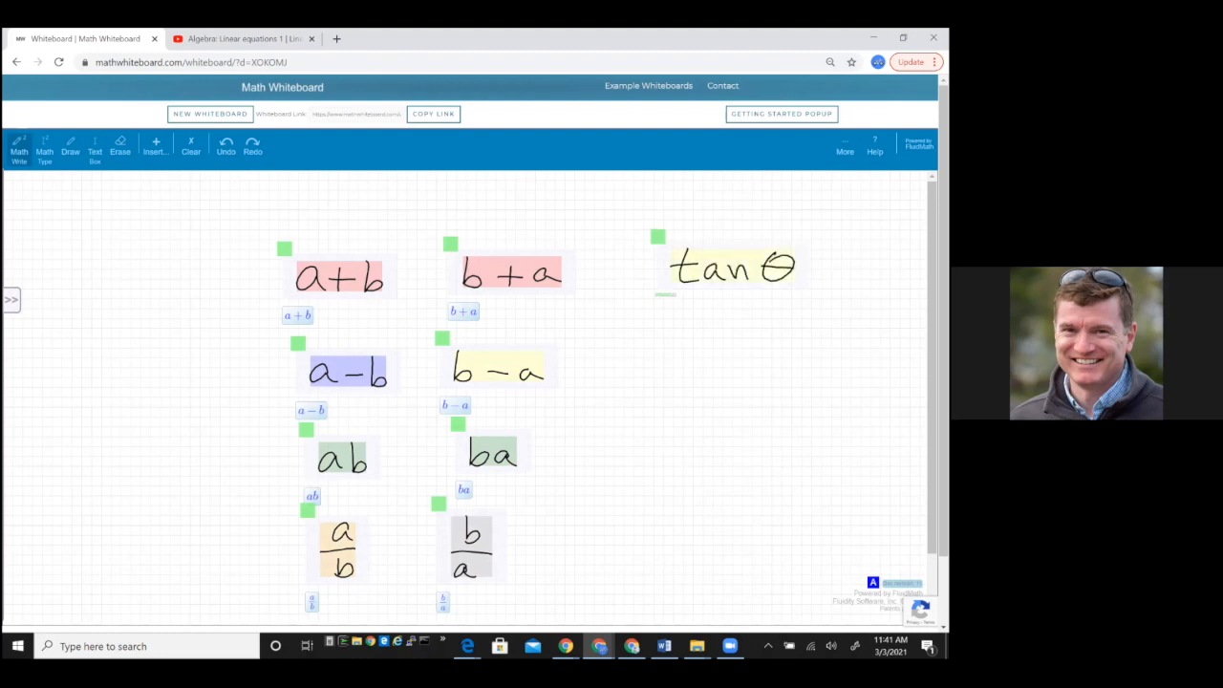
pyautogui.moveTo(704, 359)
pyautogui.mouseDown()
pyautogui.moveTo(684, 380)
pyautogui.moveTo(724, 382)
pyautogui.moveTo(747, 367)
pyautogui.moveTo(751, 383)
pyautogui.mouseUp()
pyautogui.moveTo(776, 358)
pyautogui.mouseDown()
pyautogui.moveTo(762, 376)
pyautogui.moveTo(775, 355)
pyautogui.mouseUp()
pyautogui.moveTo(764, 368)
pyautogui.mouseDown()
pyautogui.moveTo(791, 367)
pyautogui.moveTo(753, 361)
pyautogui.moveTo(739, 382)
pyautogui.moveTo(742, 368)
pyautogui.moveTo(750, 382)
pyautogui.mouseUp()
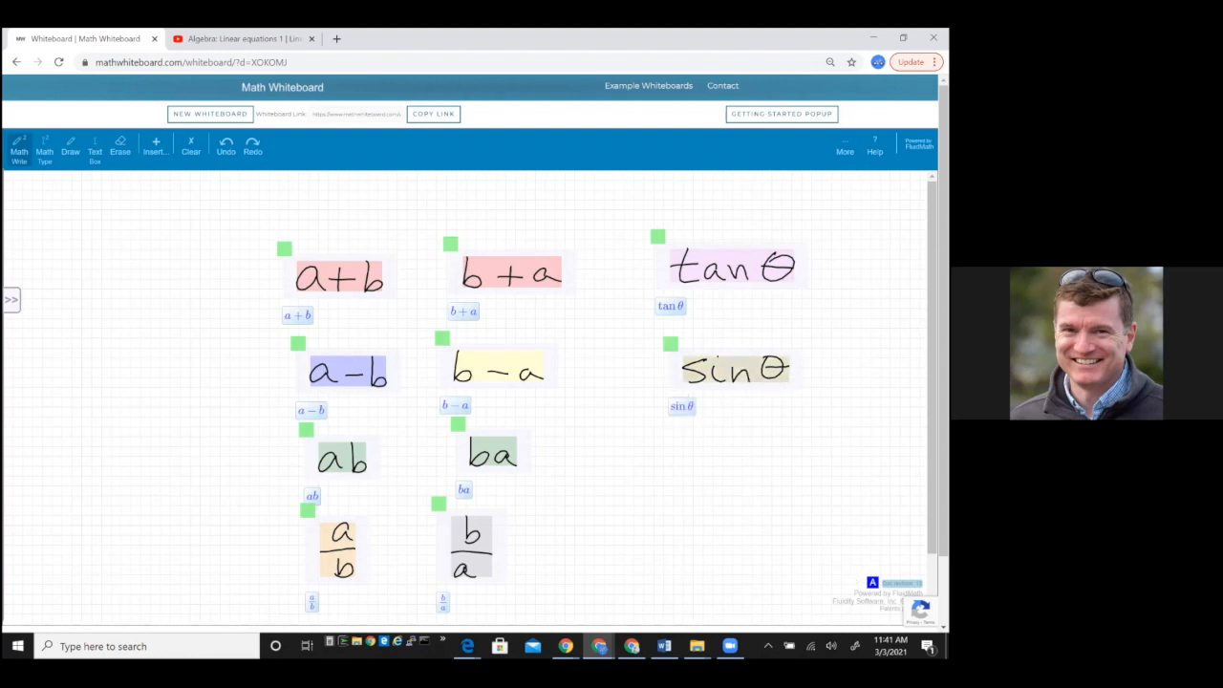
pyautogui.moveTo(672, 394); pyautogui.dragTo(774, 392)
pyautogui.moveTo(701, 410)
pyautogui.mouseDown()
pyautogui.moveTo(701, 426)
pyautogui.moveTo(718, 414)
pyautogui.moveTo(728, 428)
pyautogui.moveTo(770, 409)
pyautogui.moveTo(781, 418)
pyautogui.mouseUp()
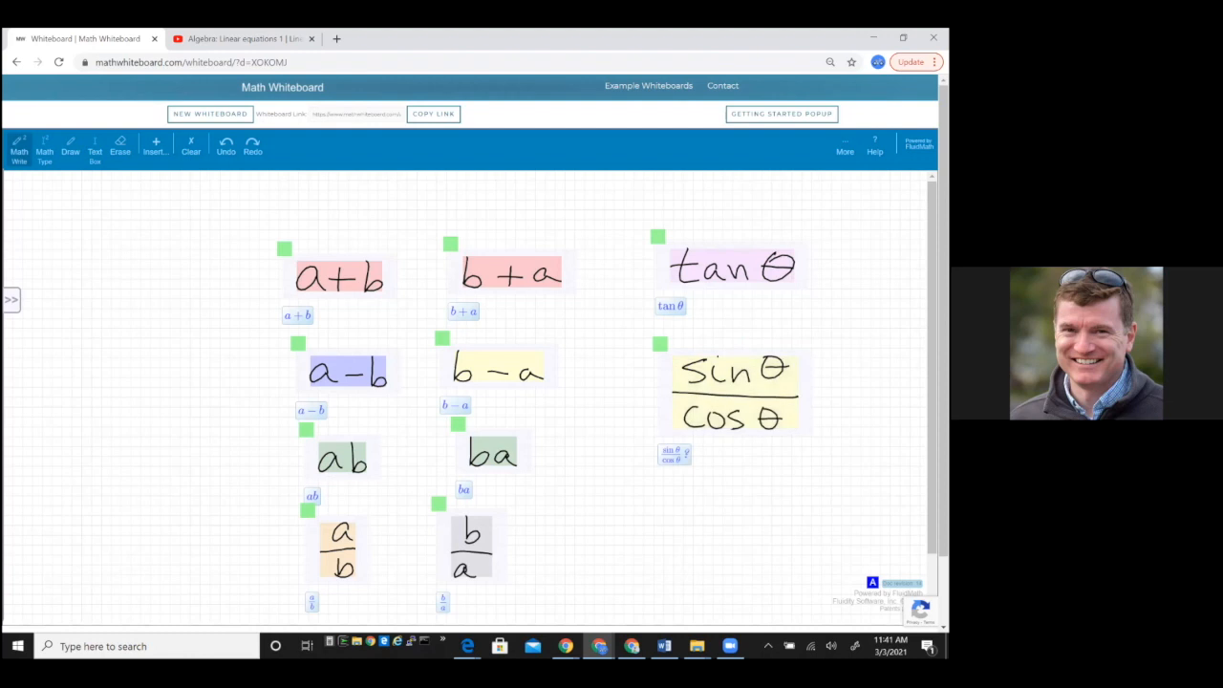
pyautogui.moveTo(723, 401)
pyautogui.mouseDown()
pyautogui.moveTo(705, 423)
pyautogui.moveTo(738, 413)
pyautogui.moveTo(747, 424)
pyautogui.moveTo(709, 421)
pyautogui.moveTo(720, 407)
pyautogui.moveTo(740, 426)
pyautogui.mouseUp()
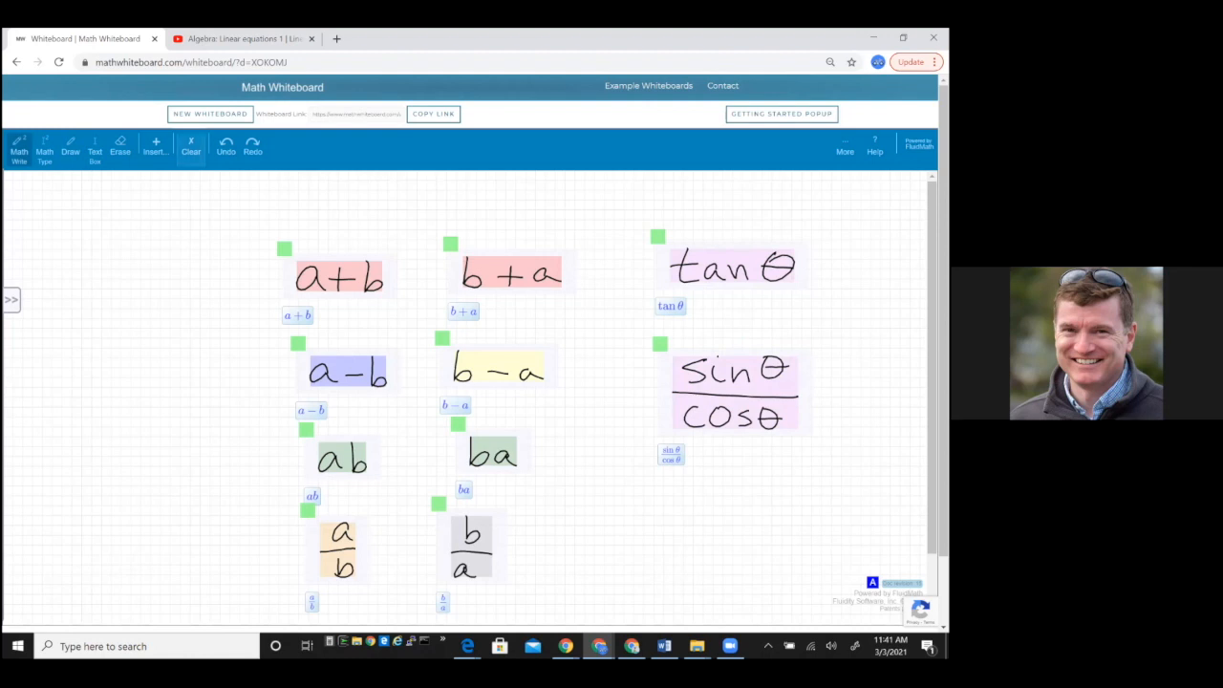
# - Clear the whiteboard and handwrite the equation 2x + 3y = 4
pyautogui.click(191, 145)
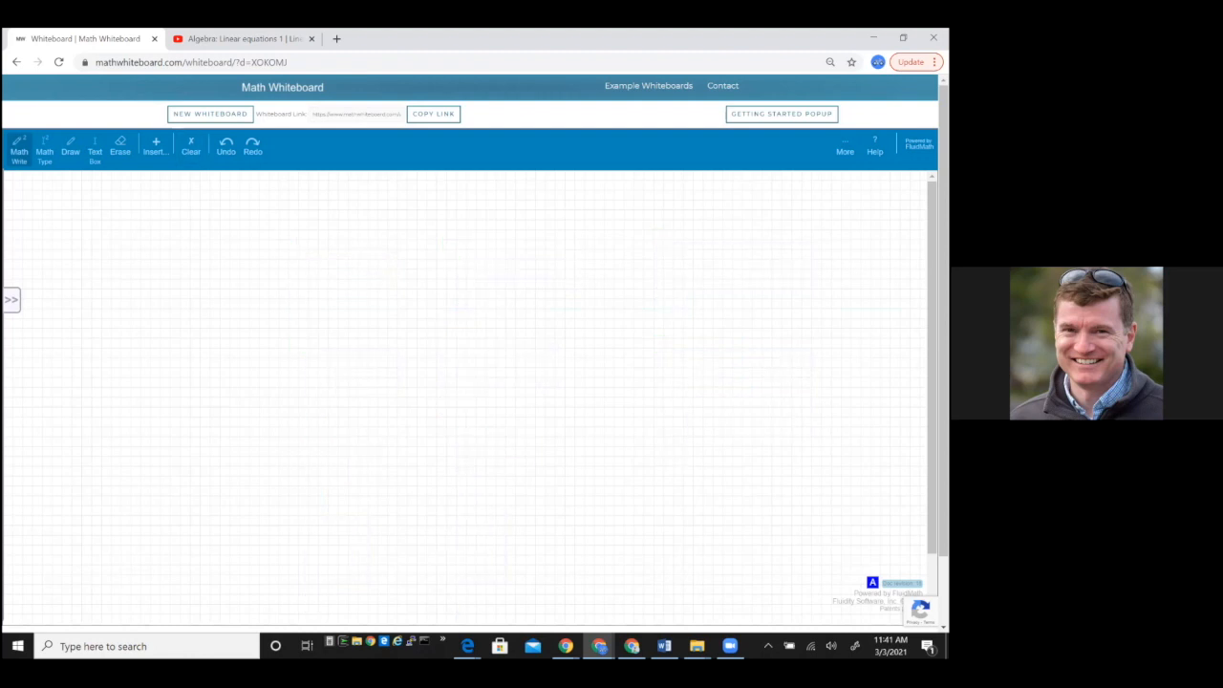
pyautogui.moveTo(212, 241)
pyautogui.mouseDown()
pyautogui.moveTo(242, 274)
pyautogui.moveTo(279, 275)
pyautogui.mouseUp()
pyautogui.moveTo(278, 251)
pyautogui.mouseDown()
pyautogui.moveTo(258, 275)
pyautogui.moveTo(307, 275)
pyautogui.mouseUp()
pyautogui.moveTo(291, 259); pyautogui.dragTo(325, 260)
pyautogui.moveTo(336, 246)
pyautogui.mouseDown()
pyautogui.moveTo(337, 279)
pyautogui.moveTo(385, 268)
pyautogui.mouseUp()
pyautogui.moveTo(395, 251)
pyautogui.mouseDown()
pyautogui.moveTo(384, 292)
pyautogui.moveTo(437, 258)
pyautogui.mouseUp()
pyautogui.moveTo(414, 271)
pyautogui.mouseDown()
pyautogui.moveTo(468, 269)
pyautogui.moveTo(468, 282)
pyautogui.mouseUp()
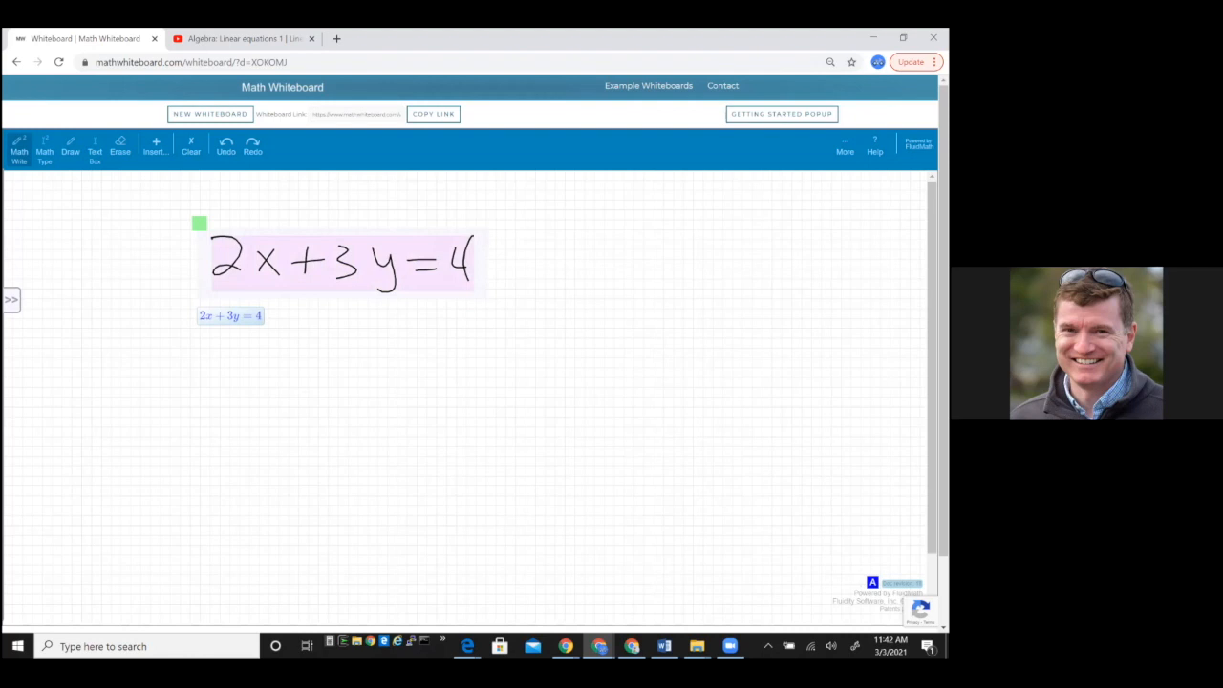
# - Draw a curved blue arrow carrying 3y across the equals sign, and handwrite 2x = 4 + 3y below the equation
pyautogui.click(70, 147)
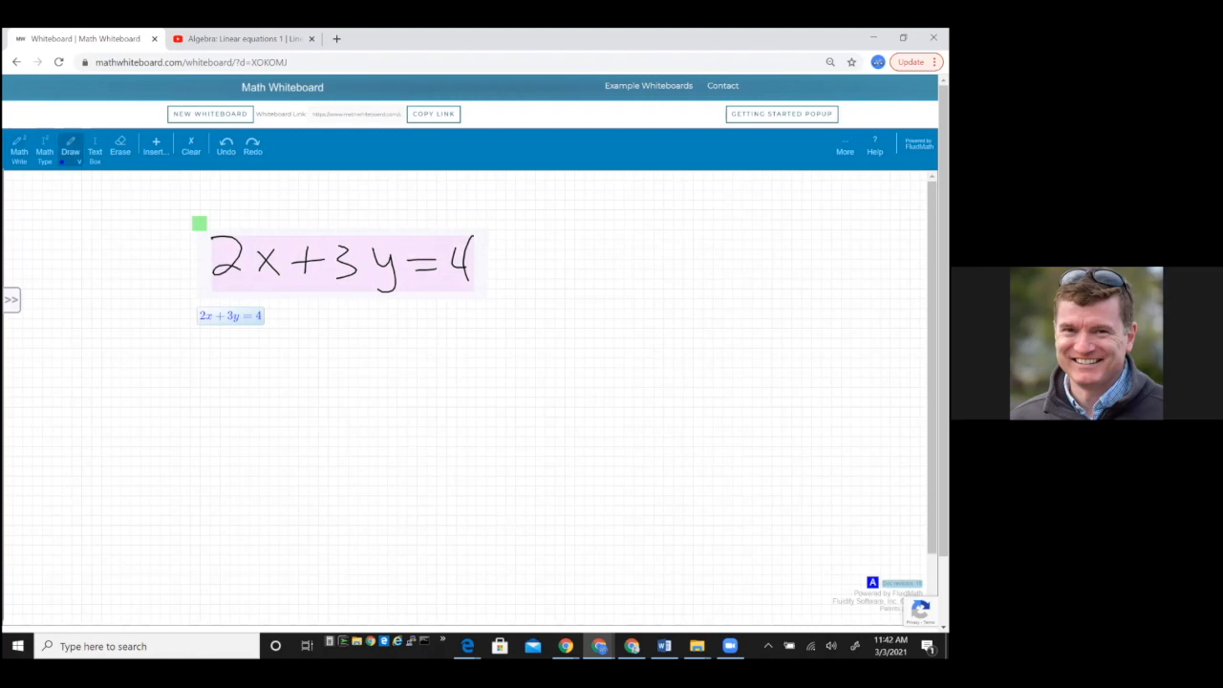
pyautogui.moveTo(359, 237)
pyautogui.mouseDown()
pyautogui.moveTo(384, 220)
pyautogui.moveTo(510, 237)
pyautogui.moveTo(504, 244)
pyautogui.mouseUp()
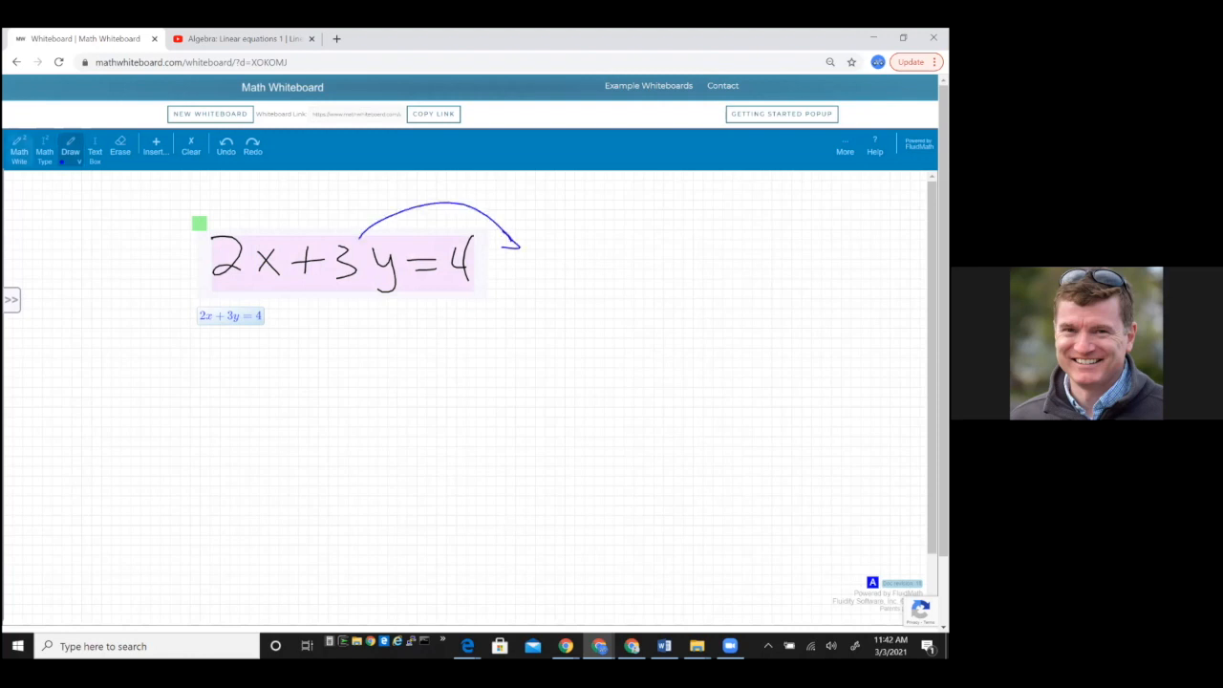
pyautogui.click(19, 149)
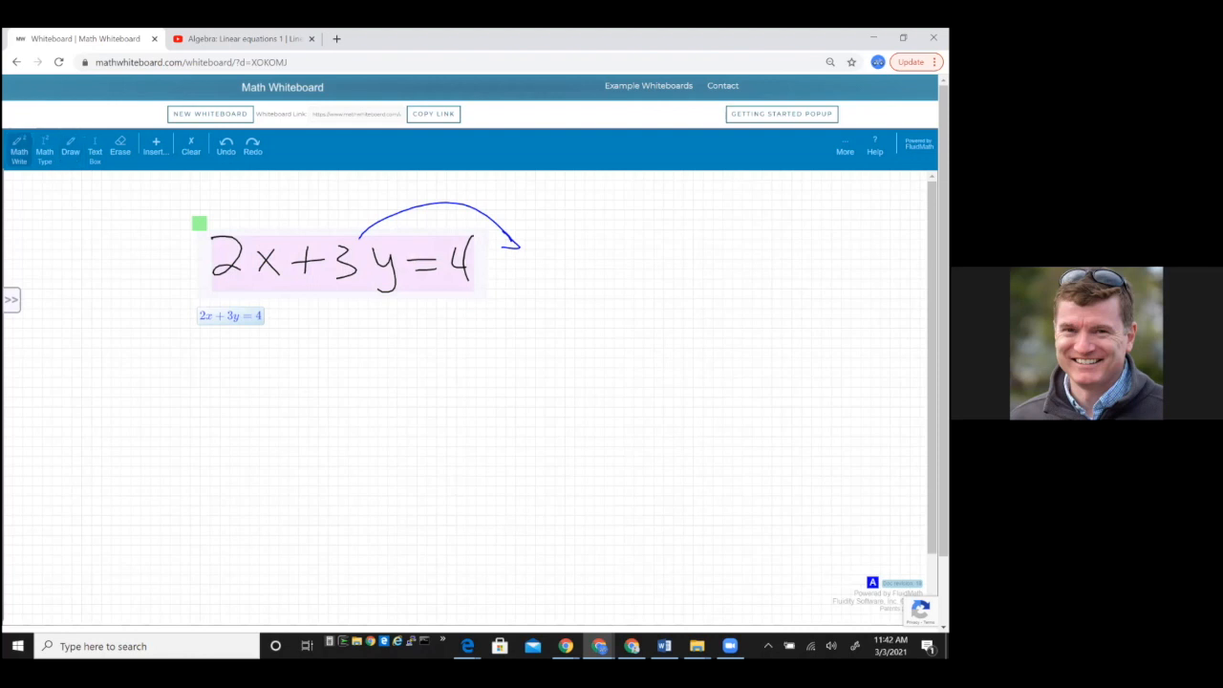
pyautogui.moveTo(340, 346)
pyautogui.mouseDown()
pyautogui.moveTo(361, 354)
pyautogui.moveTo(363, 375)
pyautogui.moveTo(405, 372)
pyautogui.mouseUp()
pyautogui.moveTo(403, 349); pyautogui.dragTo(382, 376)
pyautogui.moveTo(418, 359)
pyautogui.mouseDown()
pyautogui.moveTo(485, 367)
pyautogui.moveTo(480, 388)
pyautogui.mouseUp()
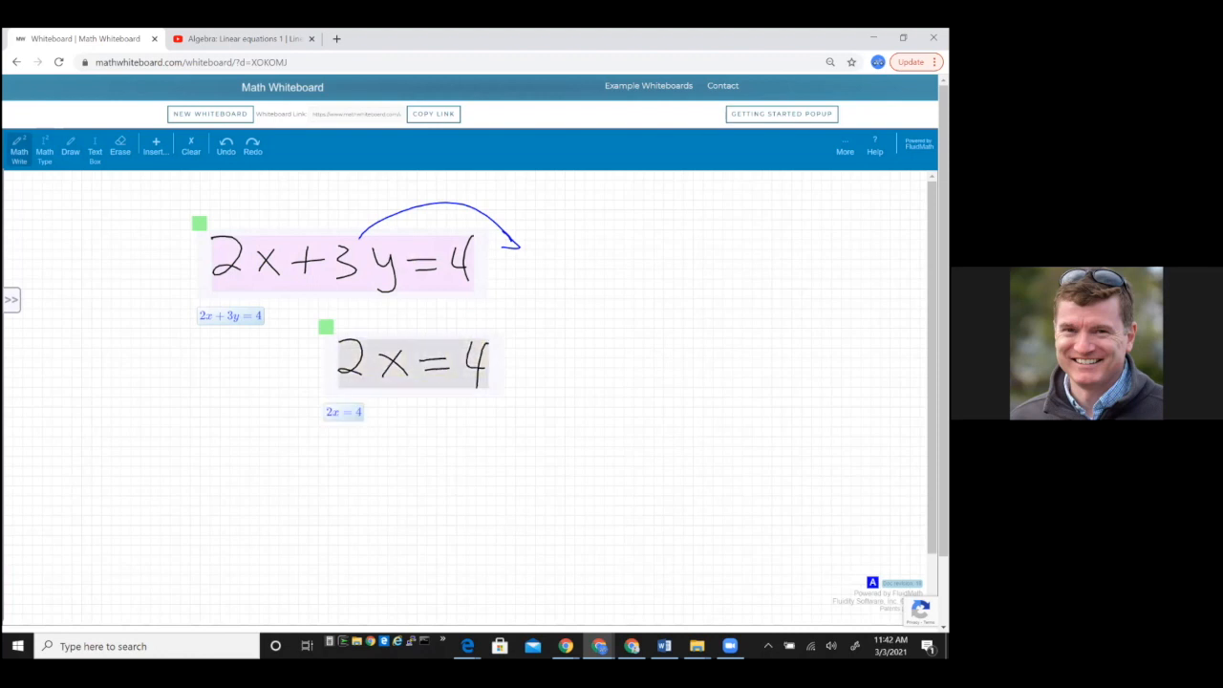
pyautogui.moveTo(516, 344)
pyautogui.mouseDown()
pyautogui.moveTo(516, 384)
pyautogui.moveTo(533, 362)
pyautogui.mouseUp()
pyautogui.moveTo(540, 348)
pyautogui.mouseDown()
pyautogui.moveTo(562, 355)
pyautogui.moveTo(536, 386)
pyautogui.moveTo(596, 370)
pyautogui.mouseUp()
pyautogui.moveTo(604, 355); pyautogui.dragTo(598, 395)
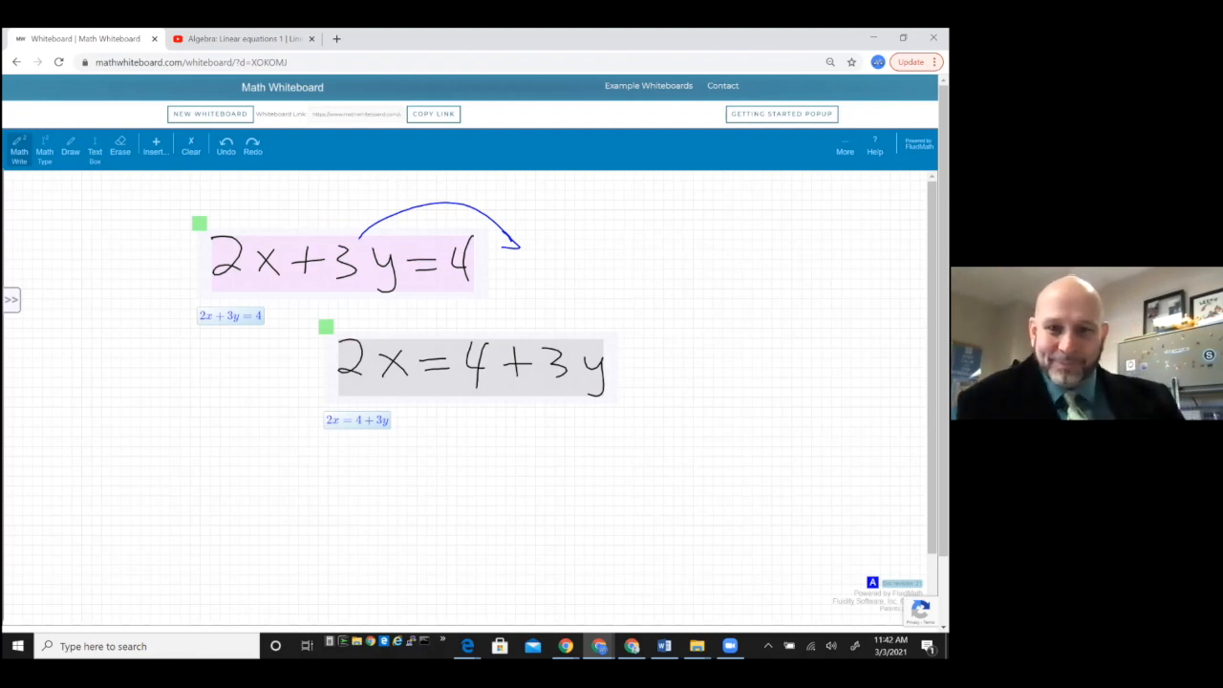
# - Correct the second equation to 2x = 4 − 3y and handwrite x = (4 − 3y)/2 below it
pyautogui.moveTo(523, 345)
pyautogui.mouseDown()
pyautogui.moveTo(510, 363)
pyautogui.moveTo(525, 369)
pyautogui.moveTo(517, 377)
pyautogui.moveTo(530, 366)
pyautogui.mouseUp()
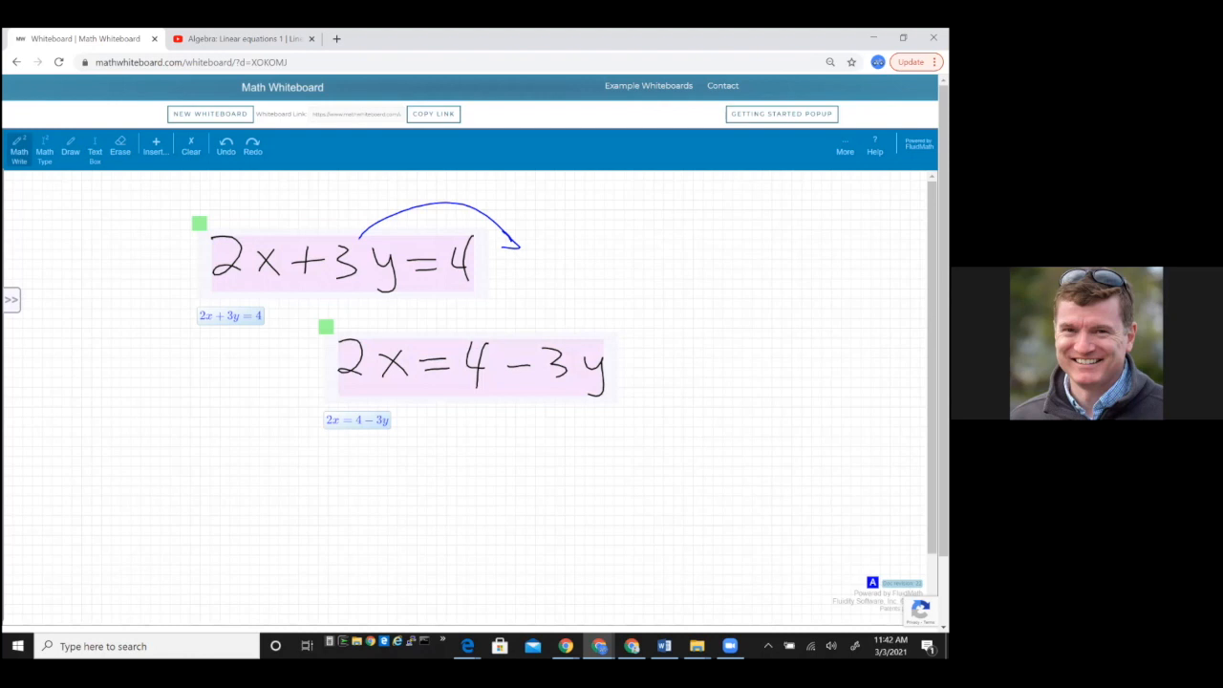
pyautogui.moveTo(403, 468)
pyautogui.mouseDown()
pyautogui.moveTo(424, 498)
pyautogui.moveTo(404, 499)
pyautogui.moveTo(512, 475)
pyautogui.mouseUp()
pyautogui.moveTo(507, 455)
pyautogui.mouseDown()
pyautogui.moveTo(504, 493)
pyautogui.moveTo(573, 468)
pyautogui.moveTo(564, 485)
pyautogui.mouseUp()
pyautogui.moveTo(596, 459)
pyautogui.mouseDown()
pyautogui.moveTo(612, 468)
pyautogui.moveTo(588, 495)
pyautogui.mouseUp()
pyautogui.moveTo(485, 508); pyautogui.dragTo(614, 498)
pyautogui.moveTo(537, 522); pyautogui.dragTo(565, 539)
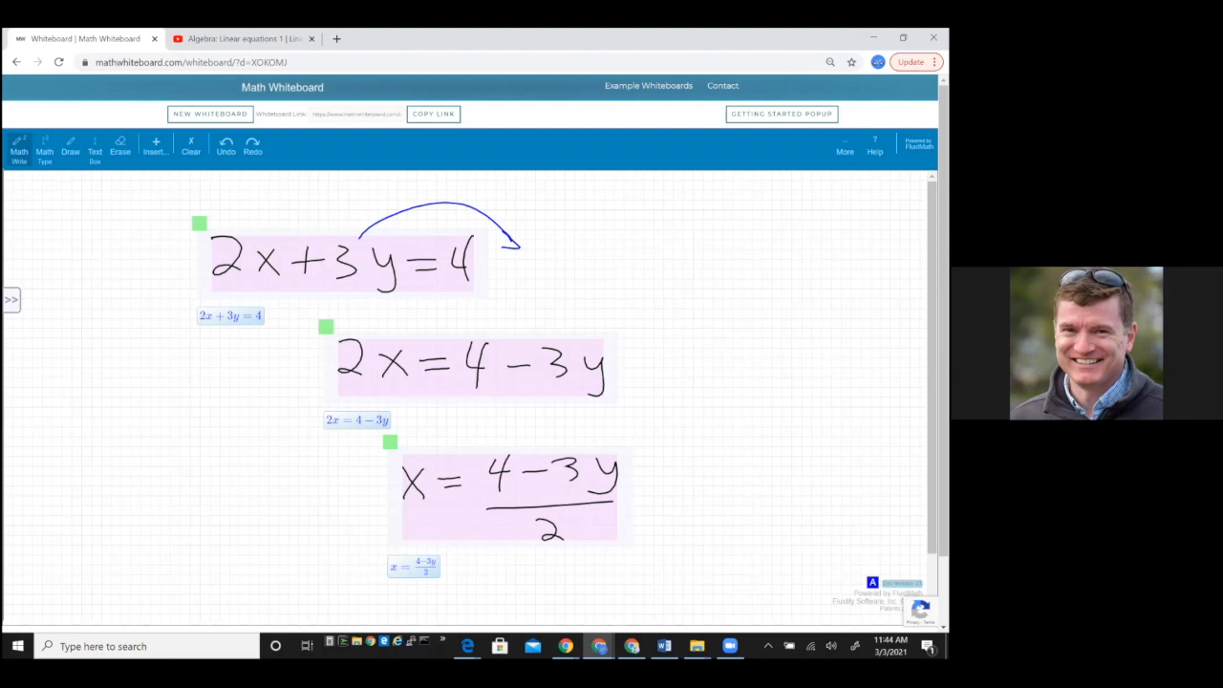
# - Enter typed expressions x², 2x and x·x beside the handwritten equations, and place x·x next to x²
pyautogui.click(45, 153)
pyautogui.click(67, 358)
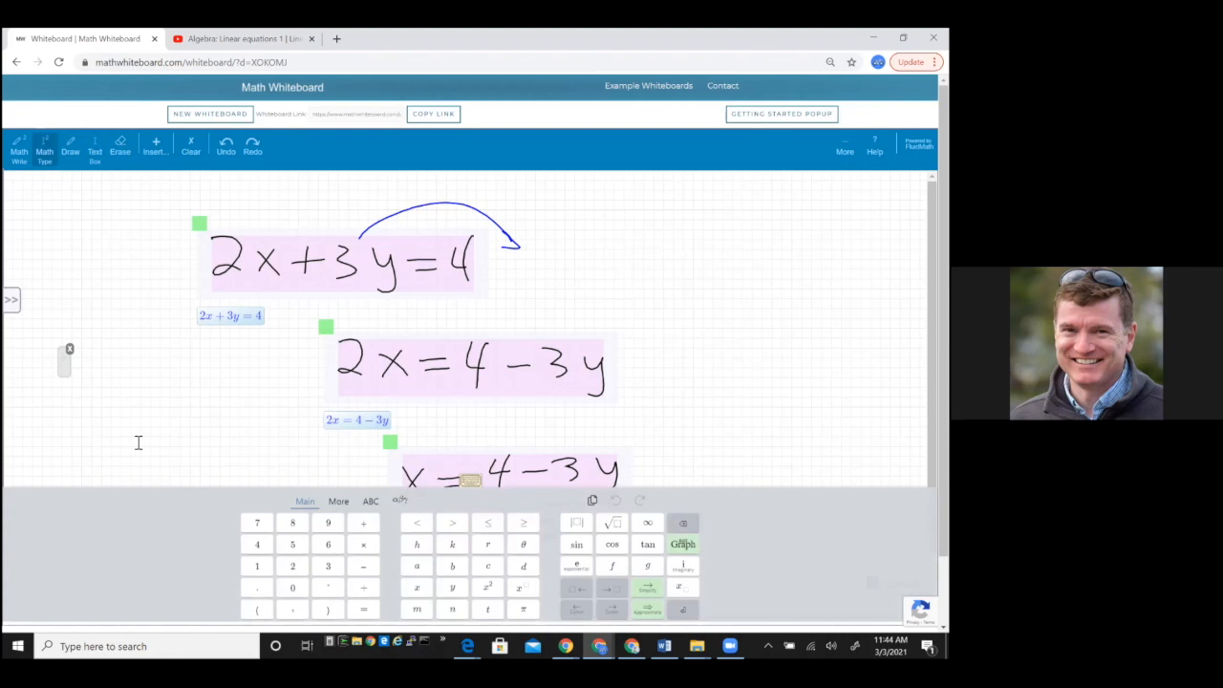
pyautogui.write('x^2')
pyautogui.press('Return')
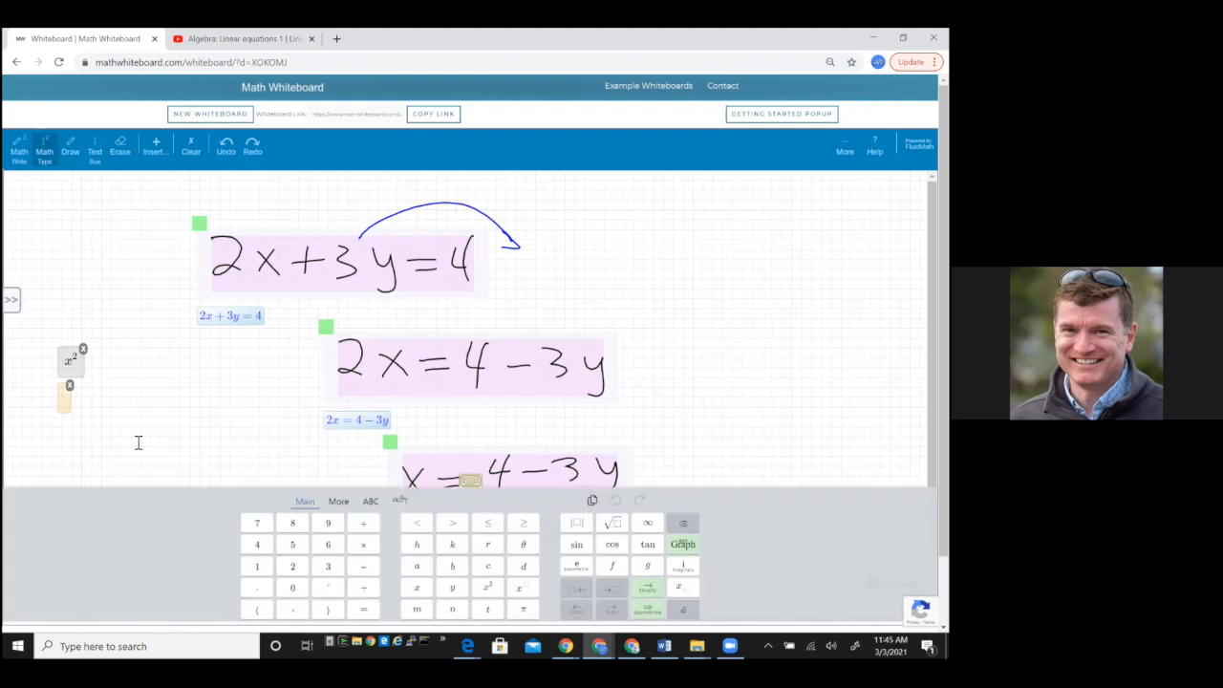
pyautogui.write('2x')
pyautogui.press('Return')
pyautogui.write('x')
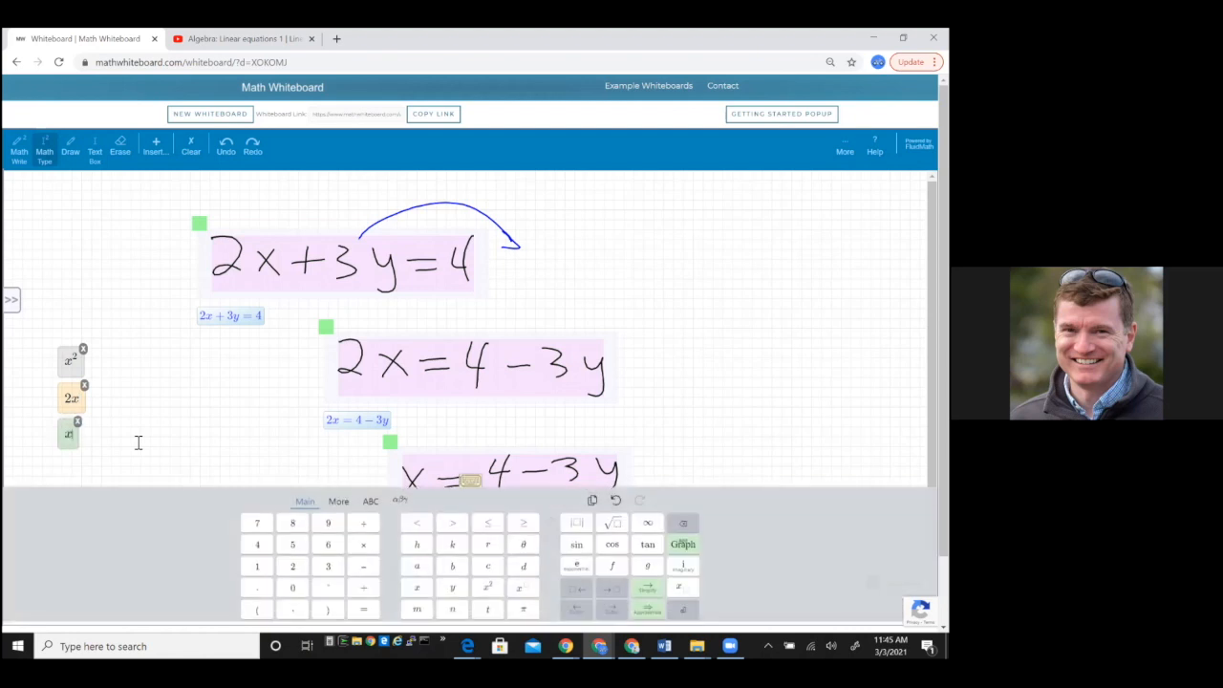
pyautogui.write('*x')
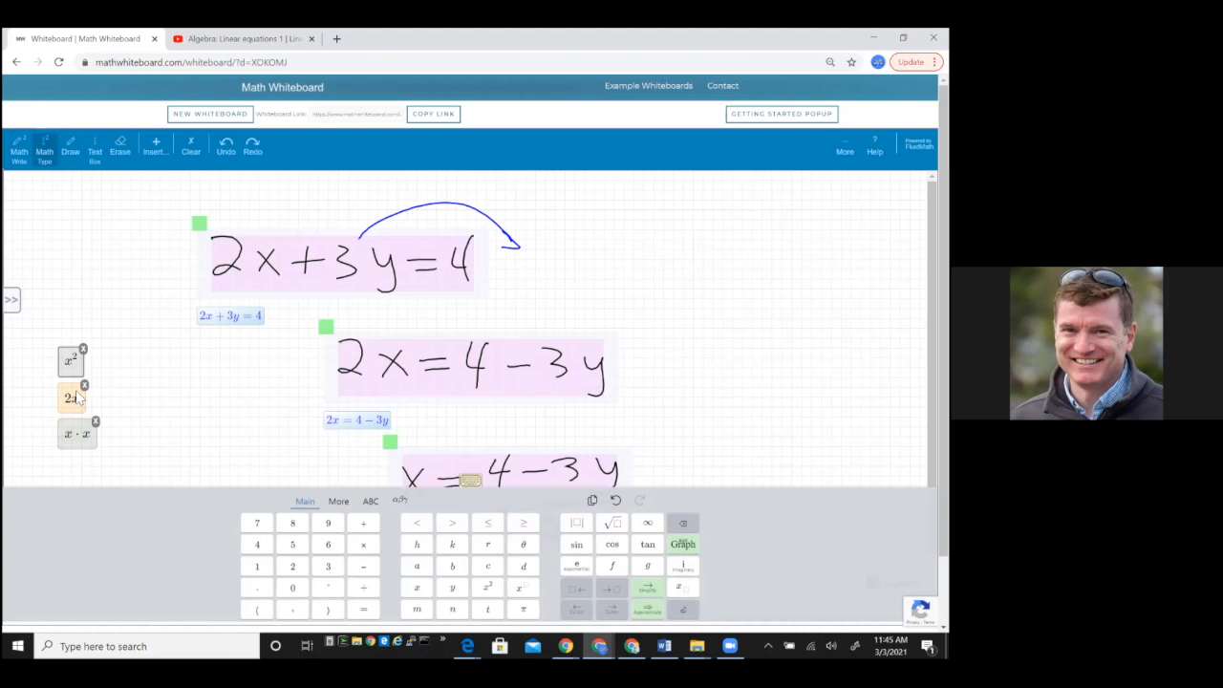
pyautogui.moveTo(76, 434); pyautogui.dragTo(108, 363)
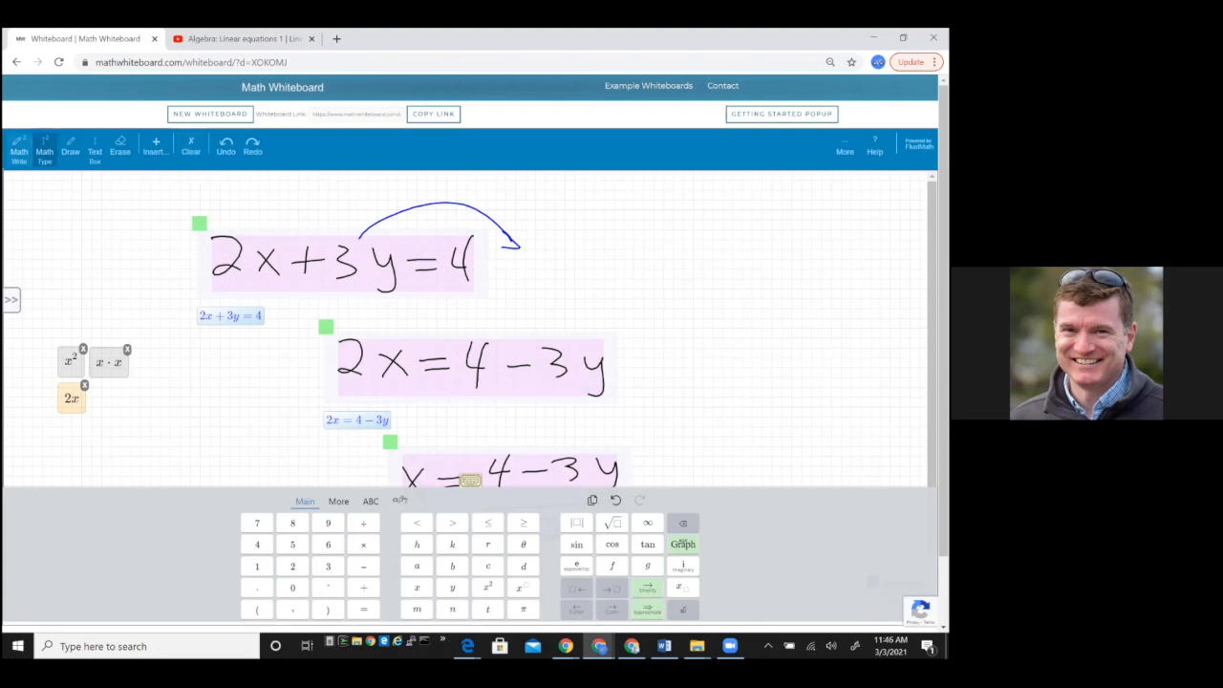
# - Clear the whiteboard, handwrite y = a·sin(bx + c) + d, and graph it to the lower right of the equation
pyautogui.click(19, 149)
pyautogui.click(191, 150)
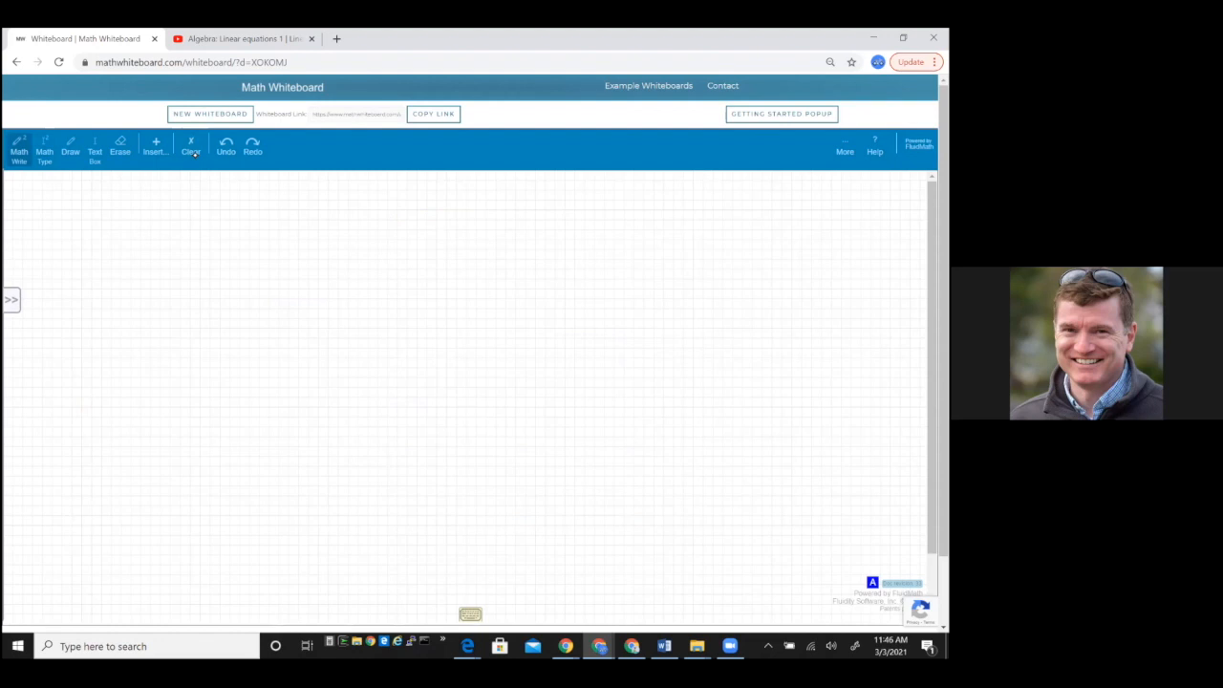
pyautogui.moveTo(171, 262); pyautogui.dragTo(183, 325)
pyautogui.moveTo(206, 282); pyautogui.dragTo(234, 283)
pyautogui.moveTo(214, 293)
pyautogui.mouseDown()
pyautogui.moveTo(338, 296)
pyautogui.moveTo(367, 284)
pyautogui.moveTo(375, 298)
pyautogui.moveTo(434, 285)
pyautogui.moveTo(422, 290)
pyautogui.mouseUp()
pyautogui.moveTo(449, 271)
pyautogui.mouseDown()
pyautogui.moveTo(449, 286)
pyautogui.moveTo(478, 288)
pyautogui.mouseUp()
pyautogui.moveTo(479, 256)
pyautogui.mouseDown()
pyautogui.moveTo(493, 283)
pyautogui.moveTo(483, 296)
pyautogui.mouseUp()
pyautogui.moveTo(516, 264)
pyautogui.mouseDown()
pyautogui.moveTo(516, 277)
pyautogui.moveTo(541, 280)
pyautogui.mouseUp()
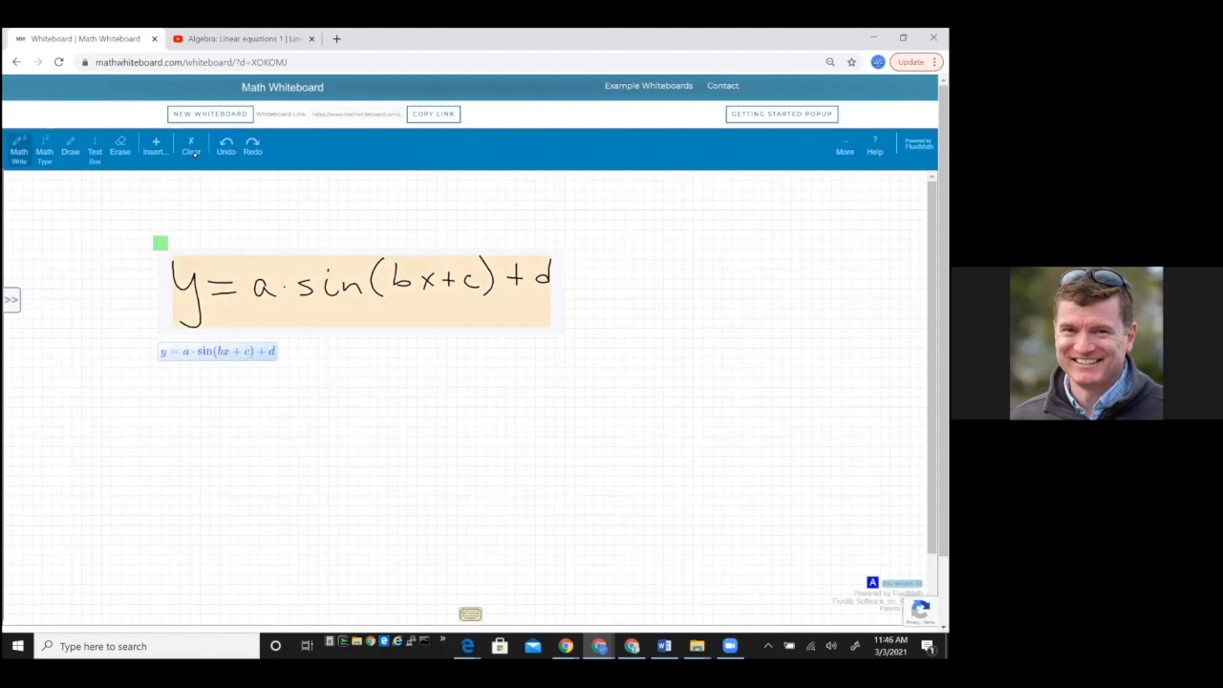
pyautogui.moveTo(366, 307)
pyautogui.mouseDown()
pyautogui.moveTo(396, 429)
pyautogui.moveTo(592, 319)
pyautogui.mouseUp()
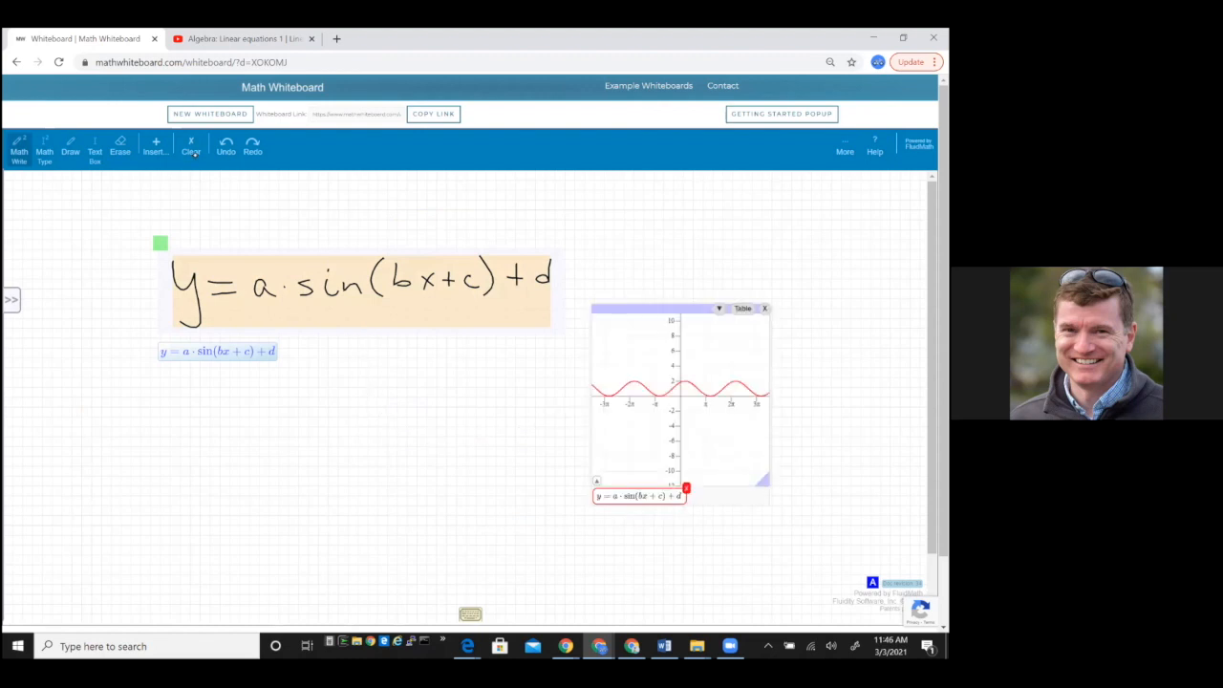
pyautogui.click(195, 155)
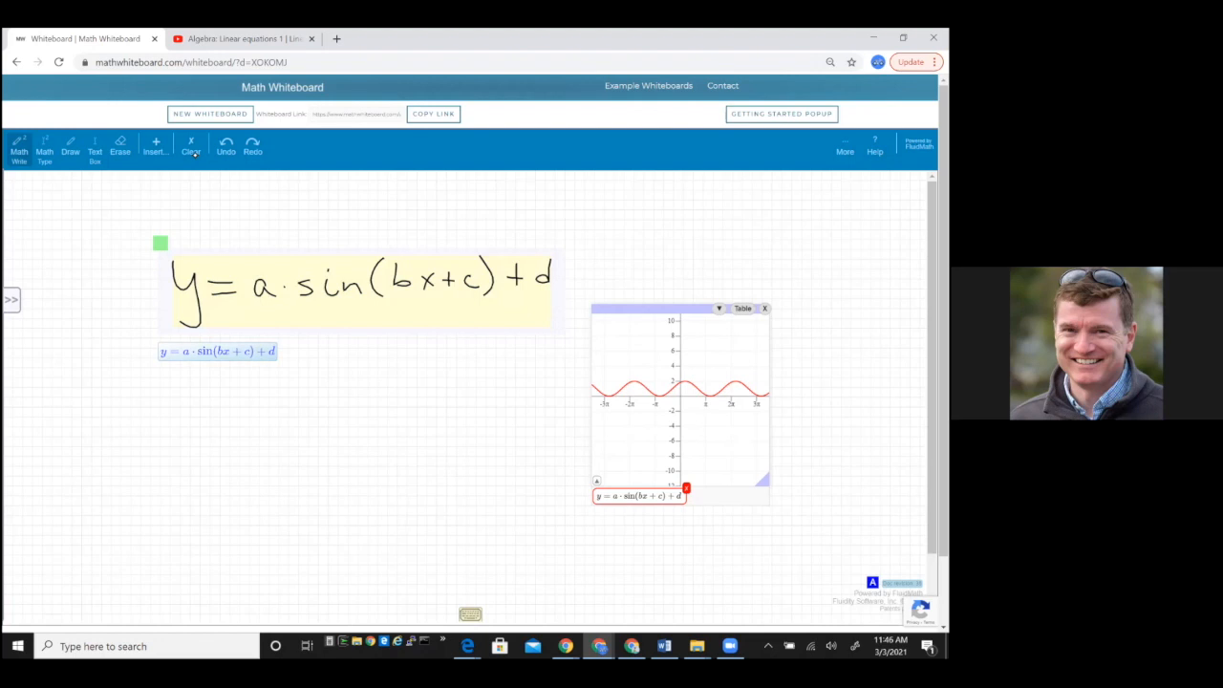
# - Draw short freehand blue arrows above the equation pointing at the parameters a, b, c and d
pyautogui.click(71, 147)
pyautogui.moveTo(261, 222)
pyautogui.mouseDown()
pyautogui.moveTo(261, 252)
pyautogui.moveTo(270, 241)
pyautogui.mouseUp()
pyautogui.moveTo(408, 227); pyautogui.dragTo(400, 252)
pyautogui.moveTo(477, 218); pyautogui.dragTo(466, 259)
pyautogui.moveTo(551, 219); pyautogui.dragTo(542, 252)
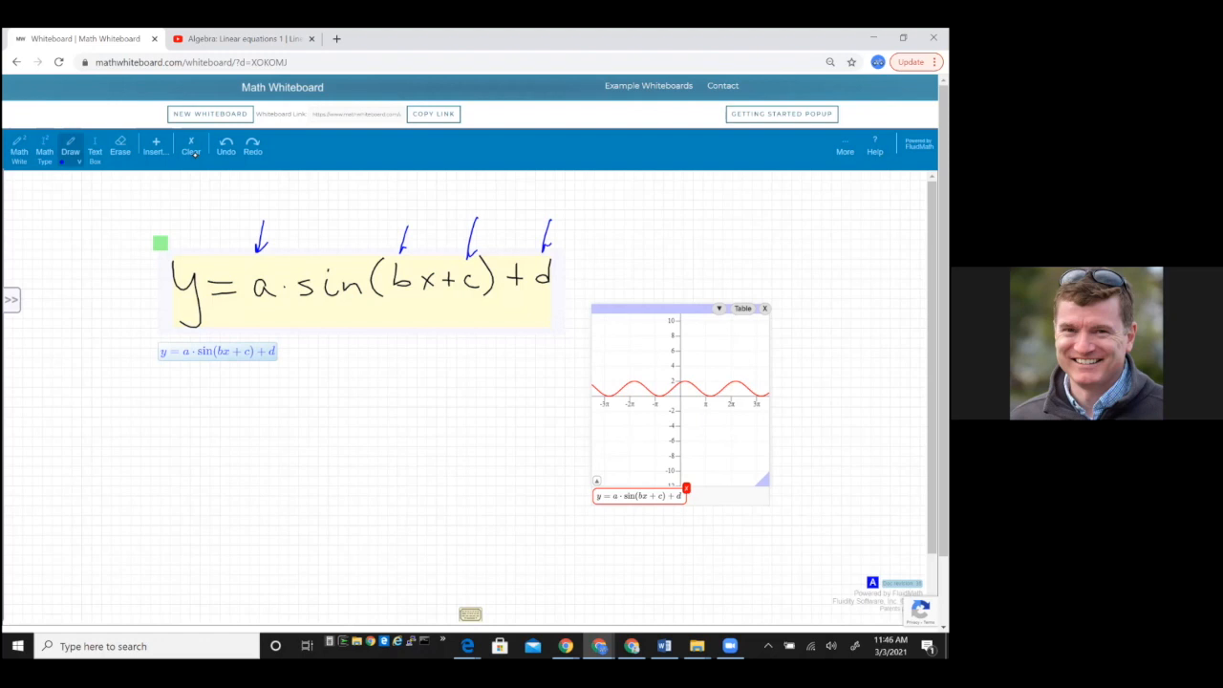
pyautogui.moveTo(274, 215)
pyautogui.mouseDown()
pyautogui.moveTo(250, 235)
pyautogui.moveTo(260, 250)
pyautogui.mouseUp()
pyautogui.moveTo(420, 223); pyautogui.dragTo(401, 251)
pyautogui.moveTo(265, 228); pyautogui.dragTo(270, 245)
pyautogui.moveTo(408, 228); pyautogui.dragTo(402, 249)
# - Handwrite a = 1 below the sine equation
pyautogui.click(19, 149)
pyautogui.moveTo(233, 409)
pyautogui.mouseDown()
pyautogui.moveTo(239, 427)
pyautogui.moveTo(268, 411)
pyautogui.mouseUp()
pyautogui.moveTo(244, 423); pyautogui.dragTo(276, 432)
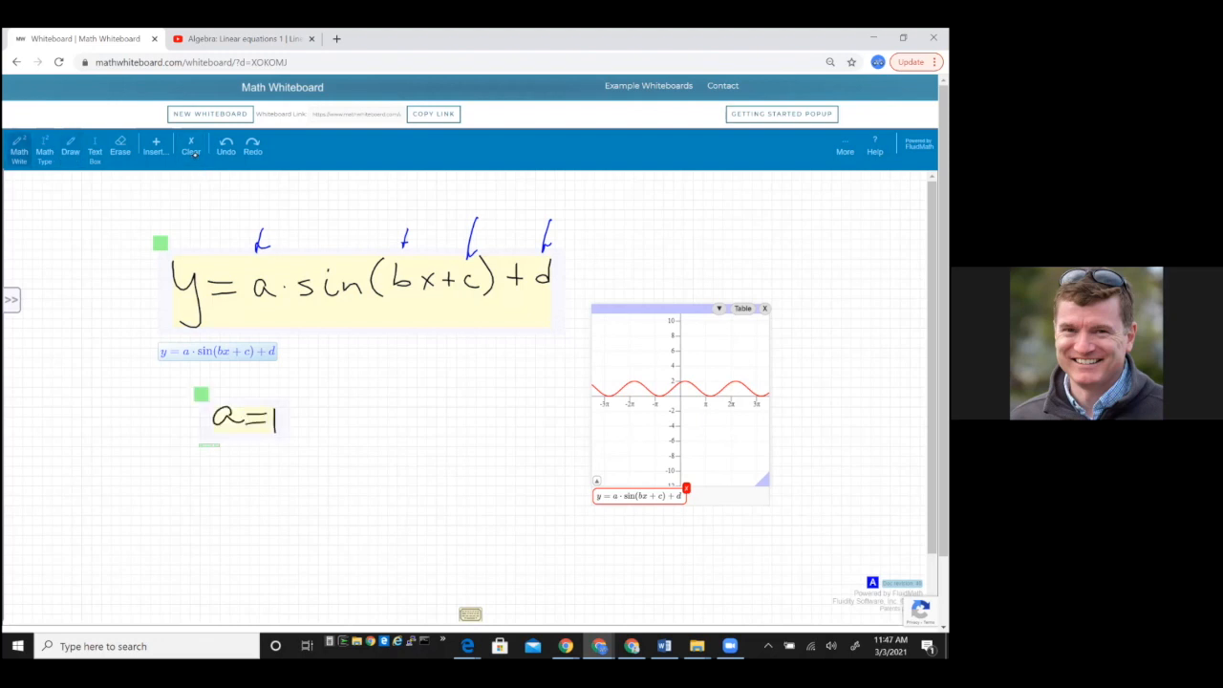
# - Handwrite b = 1, c = 1 and d = 1 below the sine equation to make sliders, and set the a slider to -4
pyautogui.moveTo(406, 396)
pyautogui.mouseDown()
pyautogui.moveTo(409, 428)
pyautogui.moveTo(451, 421)
pyautogui.mouseUp()
pyautogui.moveTo(464, 405); pyautogui.dragTo(464, 435)
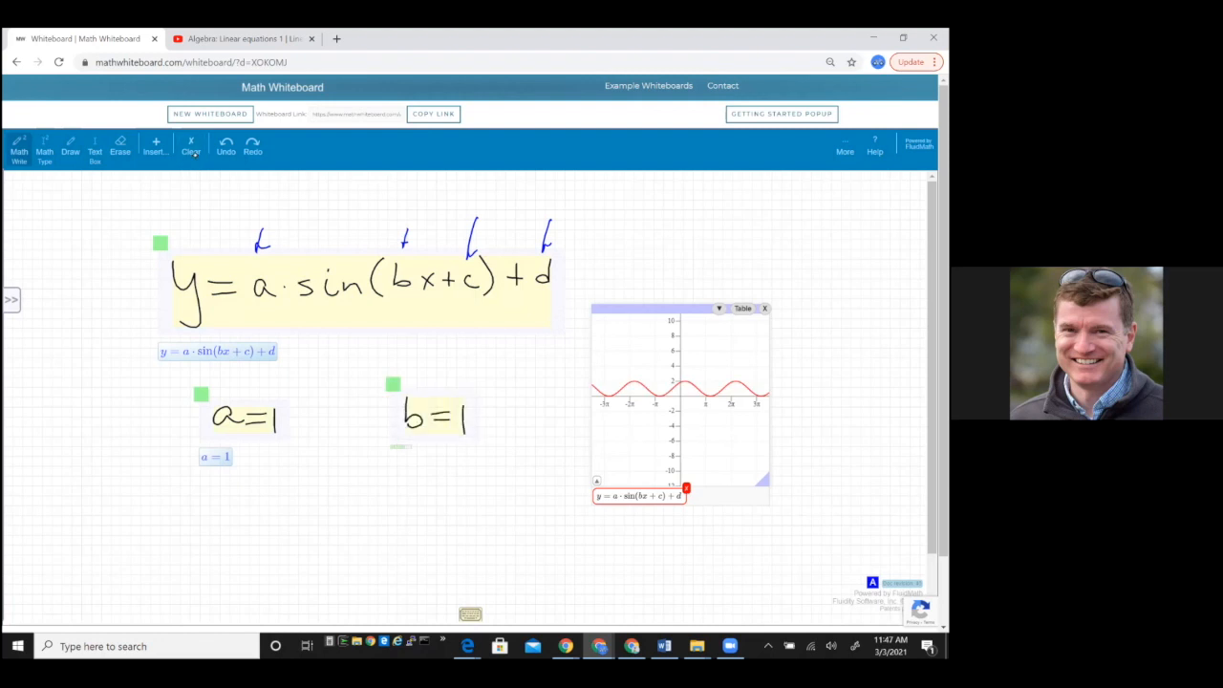
pyautogui.moveTo(232, 498)
pyautogui.mouseDown()
pyautogui.moveTo(232, 520)
pyautogui.moveTo(252, 503)
pyautogui.mouseUp()
pyautogui.moveTo(239, 511); pyautogui.dragTo(261, 519)
pyautogui.moveTo(415, 486)
pyautogui.mouseDown()
pyautogui.moveTo(416, 514)
pyautogui.moveTo(411, 506)
pyautogui.moveTo(451, 495)
pyautogui.mouseUp()
pyautogui.moveTo(438, 503); pyautogui.dragTo(468, 507)
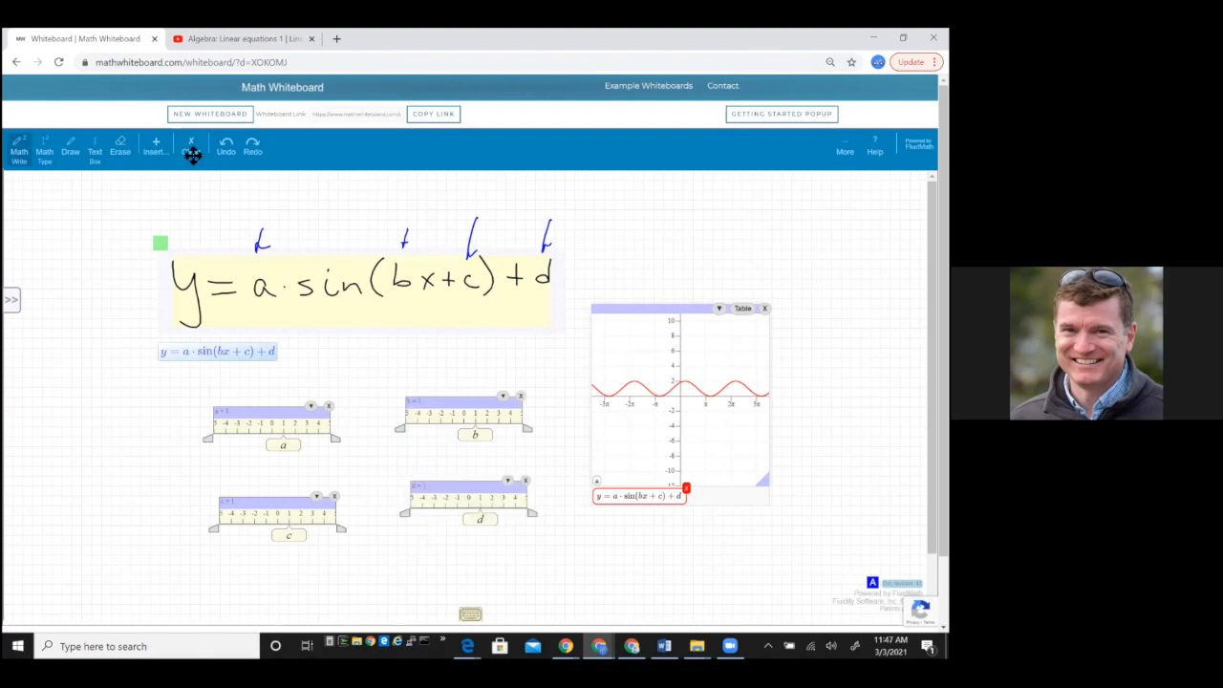
pyautogui.moveTo(283, 445); pyautogui.dragTo(225, 444)
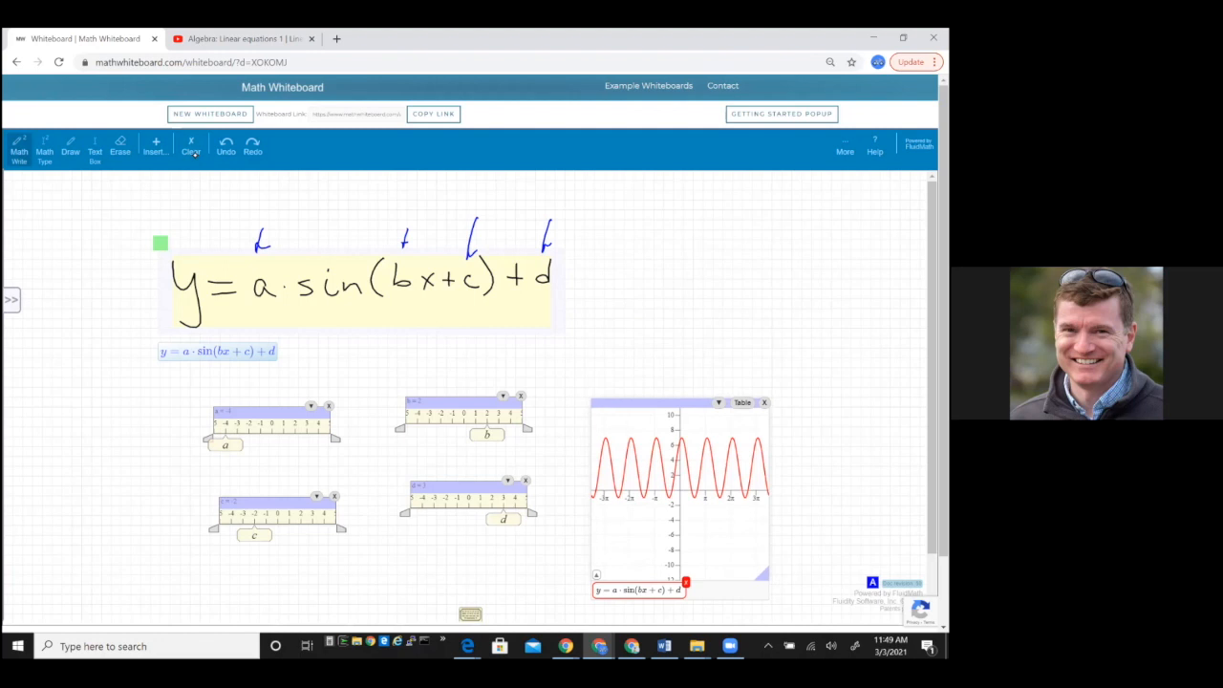
# - Scratch out the blue arrows above the sine equation and draw a longer one pointing down at d
pyautogui.click(71, 146)
pyautogui.moveTo(278, 222); pyautogui.dragTo(256, 245)
pyautogui.moveTo(395, 221); pyautogui.dragTo(420, 246)
pyautogui.moveTo(462, 212)
pyautogui.mouseDown()
pyautogui.moveTo(489, 235)
pyautogui.moveTo(468, 243)
pyautogui.mouseUp()
pyautogui.moveTo(535, 214)
pyautogui.mouseDown()
pyautogui.moveTo(554, 237)
pyautogui.moveTo(544, 253)
pyautogui.mouseUp()
pyautogui.moveTo(538, 240); pyautogui.dragTo(549, 241)
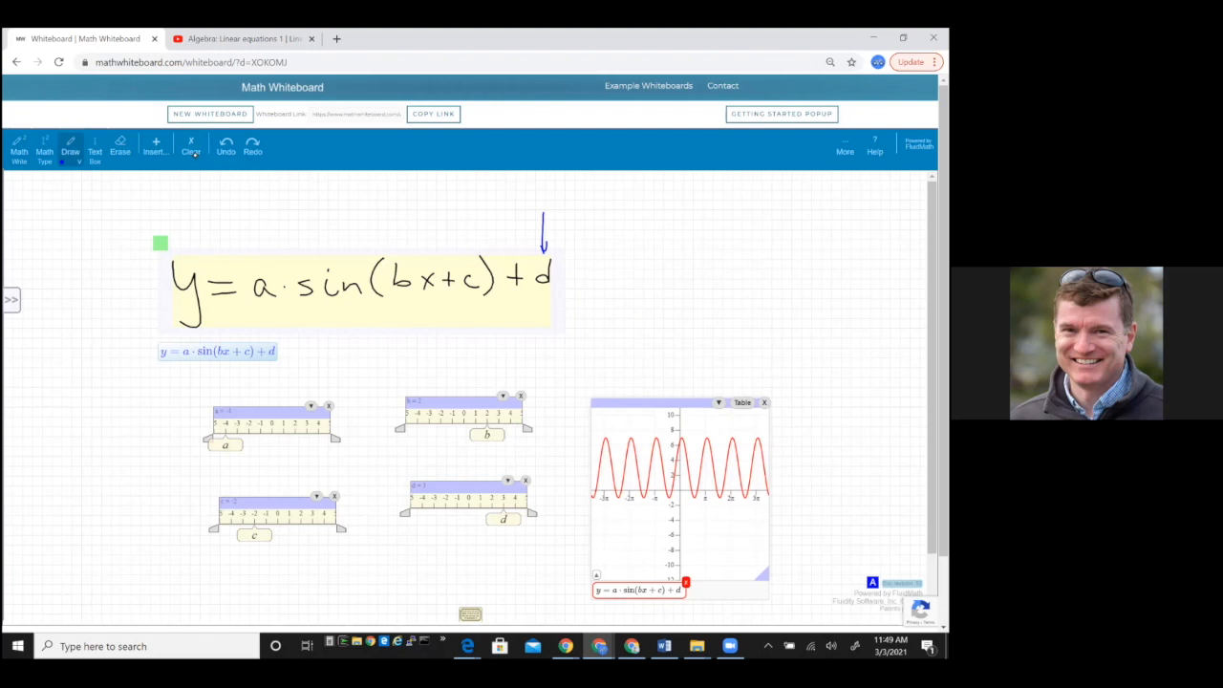
# - Handwrite y = mx + d beside the sine equation, add it to the sine graph, and set the d slider to -1
pyautogui.moveTo(626, 228)
pyautogui.mouseDown()
pyautogui.moveTo(628, 261)
pyautogui.moveTo(632, 225)
pyautogui.mouseUp()
pyautogui.moveTo(638, 209)
pyautogui.mouseDown()
pyautogui.moveTo(627, 247)
pyautogui.moveTo(665, 219)
pyautogui.moveTo(666, 229)
pyautogui.mouseUp()
pyautogui.moveTo(673, 218)
pyautogui.mouseDown()
pyautogui.moveTo(673, 235)
pyautogui.moveTo(735, 232)
pyautogui.mouseUp()
pyautogui.moveTo(736, 212)
pyautogui.mouseDown()
pyautogui.moveTo(721, 233)
pyautogui.moveTo(746, 231)
pyautogui.mouseUp()
pyautogui.moveTo(737, 221); pyautogui.dragTo(776, 232)
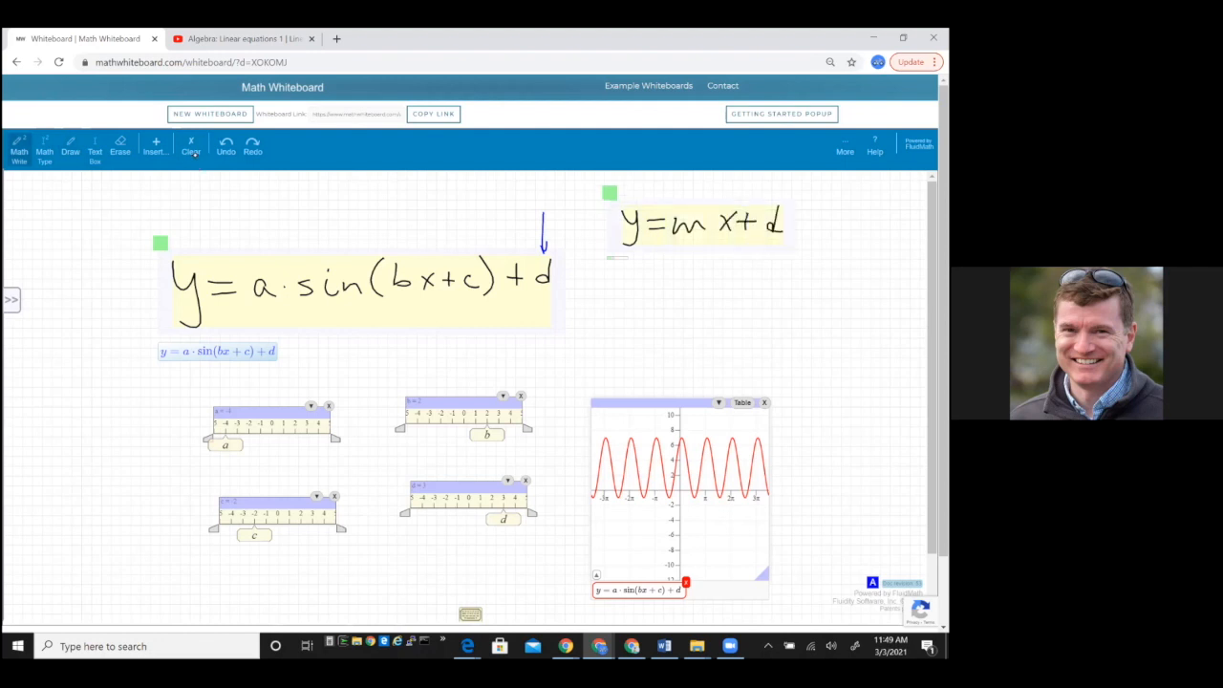
pyautogui.moveTo(639, 270); pyautogui.dragTo(695, 445)
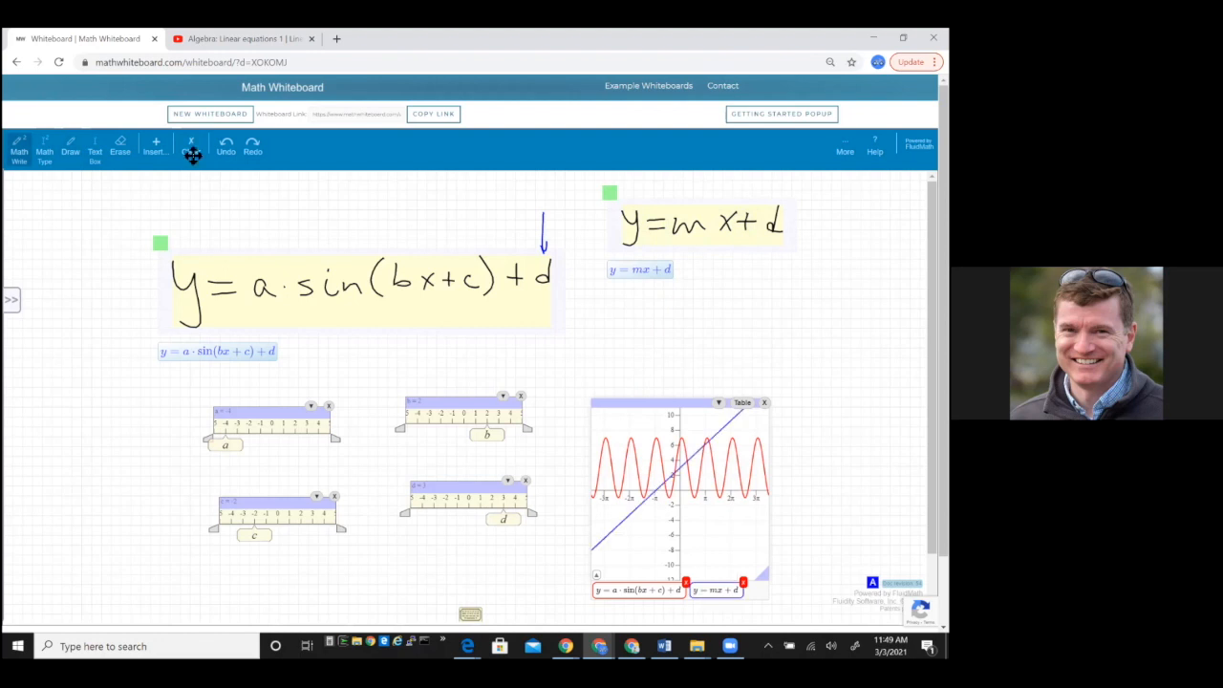
pyautogui.moveTo(503, 519); pyautogui.dragTo(457, 519)
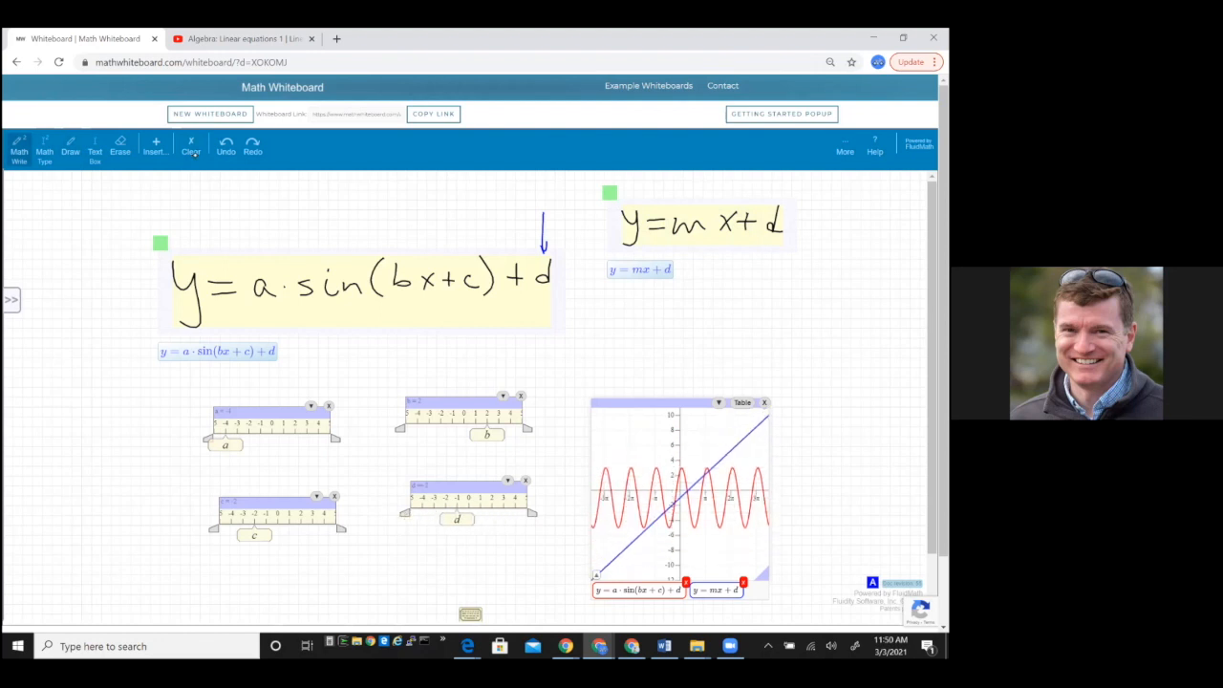
# - Handwrite y = x² + d below y = mx + d and add it to the same graph
pyautogui.moveTo(633, 306); pyautogui.dragTo(638, 334)
pyautogui.moveTo(660, 323); pyautogui.dragTo(710, 329)
pyautogui.moveTo(709, 308)
pyautogui.mouseDown()
pyautogui.moveTo(694, 330)
pyautogui.moveTo(733, 308)
pyautogui.mouseUp()
pyautogui.moveTo(748, 307); pyautogui.dragTo(747, 326)
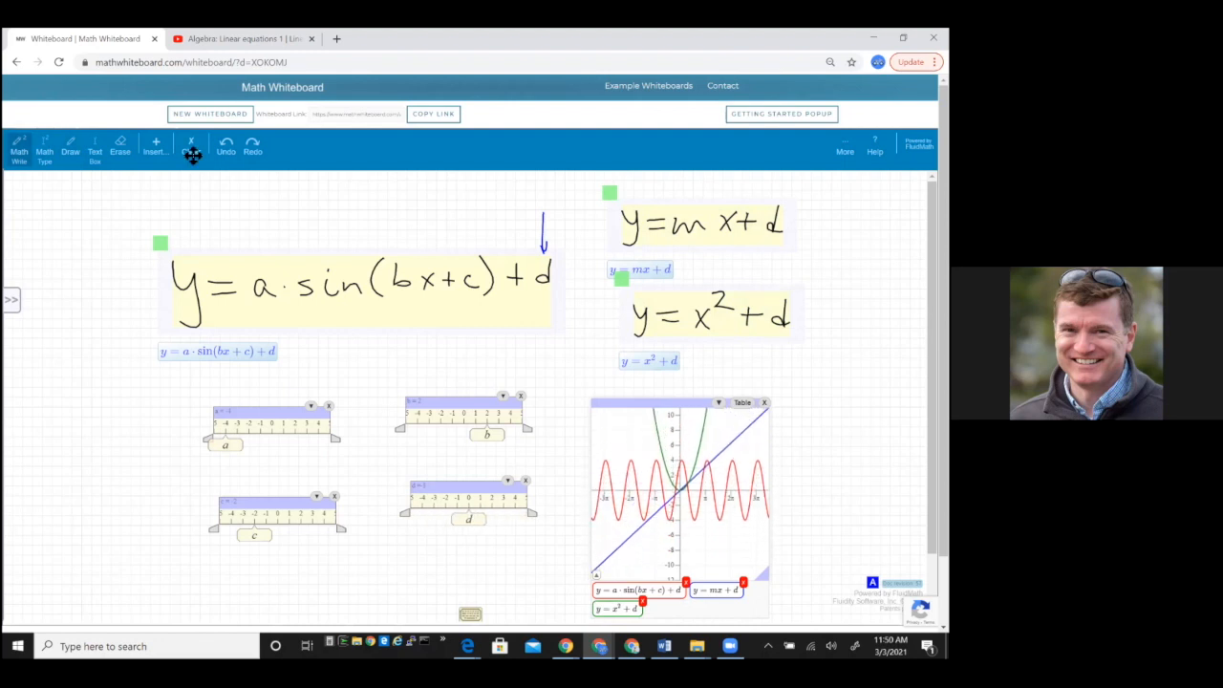
# - Draw a blue brace above the a·sin(bx + c) part of the equation, and set the d slider to 2
pyautogui.click(71, 147)
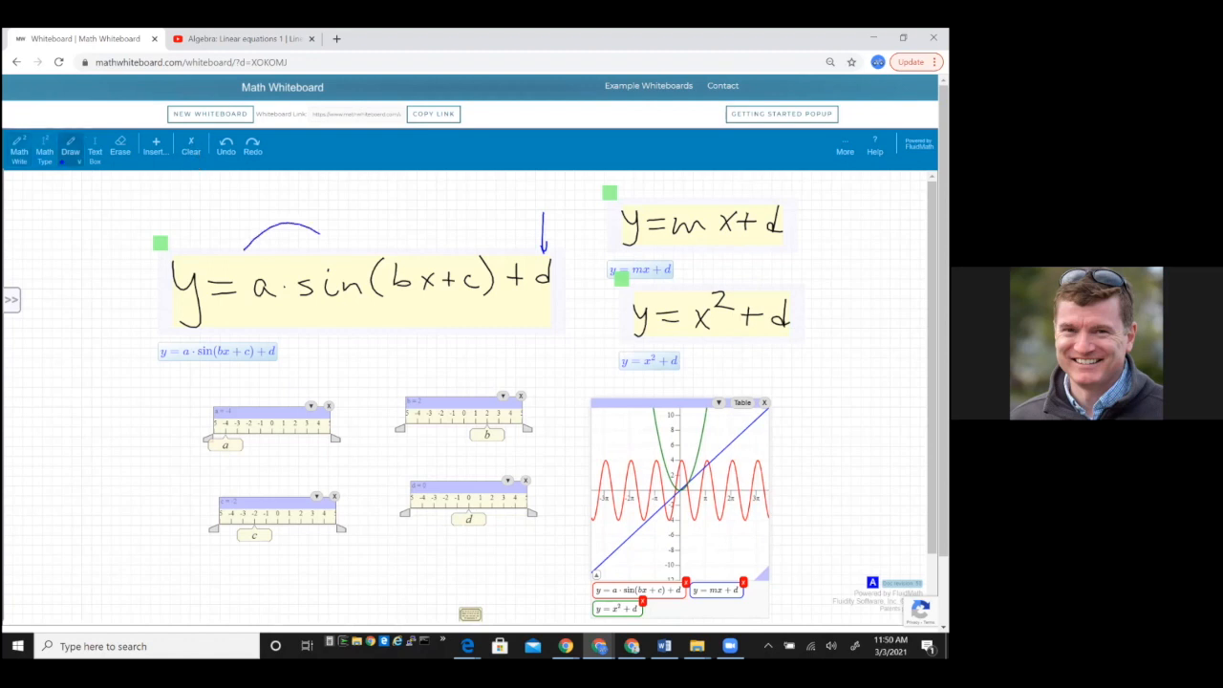
pyautogui.moveTo(373, 233); pyautogui.dragTo(485, 226)
pyautogui.moveTo(468, 519)
pyautogui.mouseDown()
pyautogui.moveTo(434, 519)
pyautogui.moveTo(495, 518)
pyautogui.moveTo(416, 519)
pyautogui.moveTo(492, 519)
pyautogui.mouseUp()
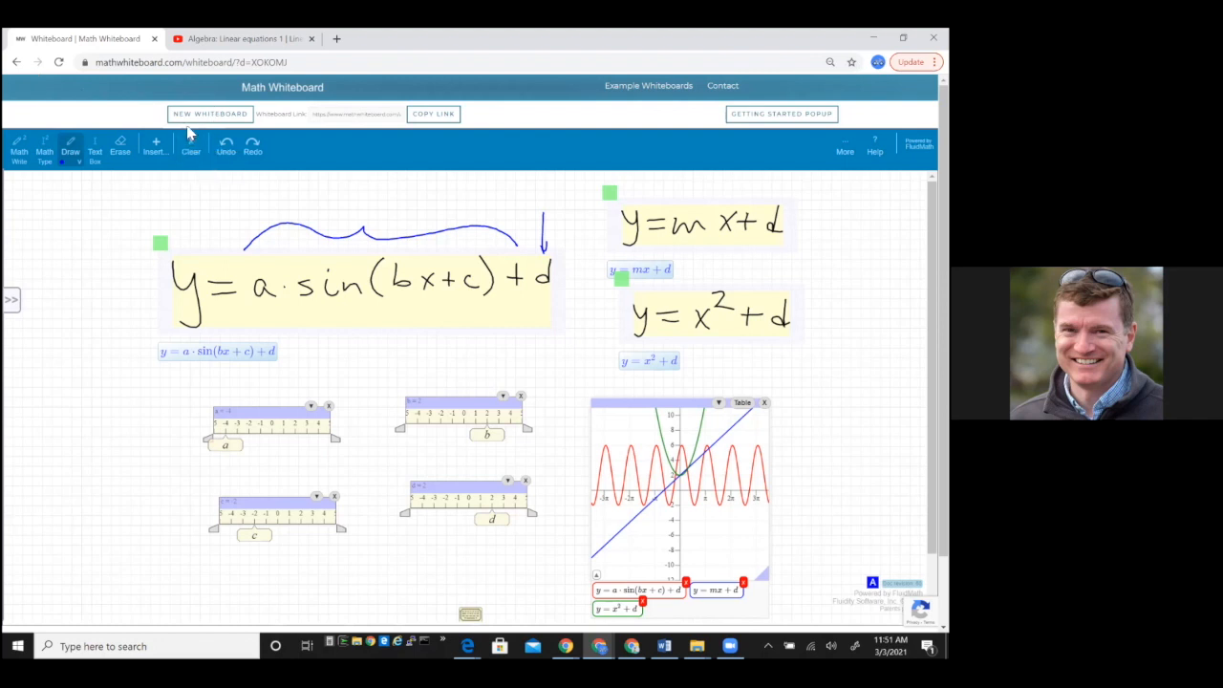
# - Create a new whiteboard, dismiss its graph tutorial popup, and place an empty text box near the upper-left of the page
pyautogui.click(192, 115)
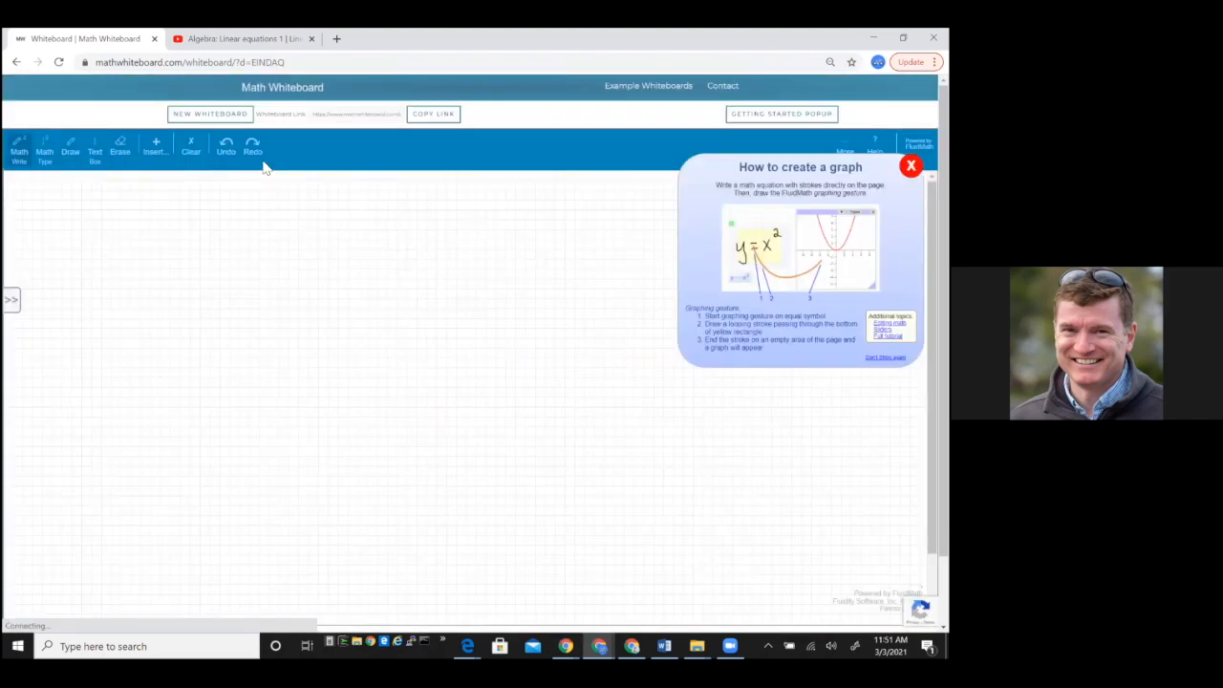
pyautogui.click(910, 166)
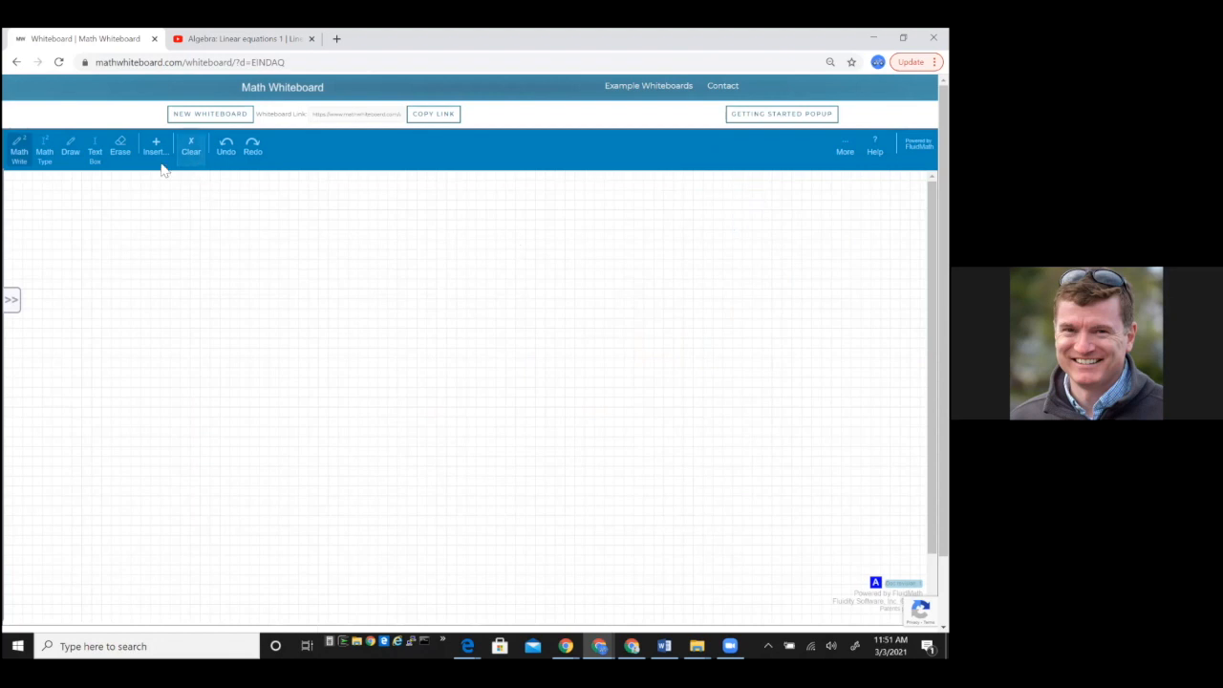
pyautogui.click(96, 153)
pyautogui.click(146, 248)
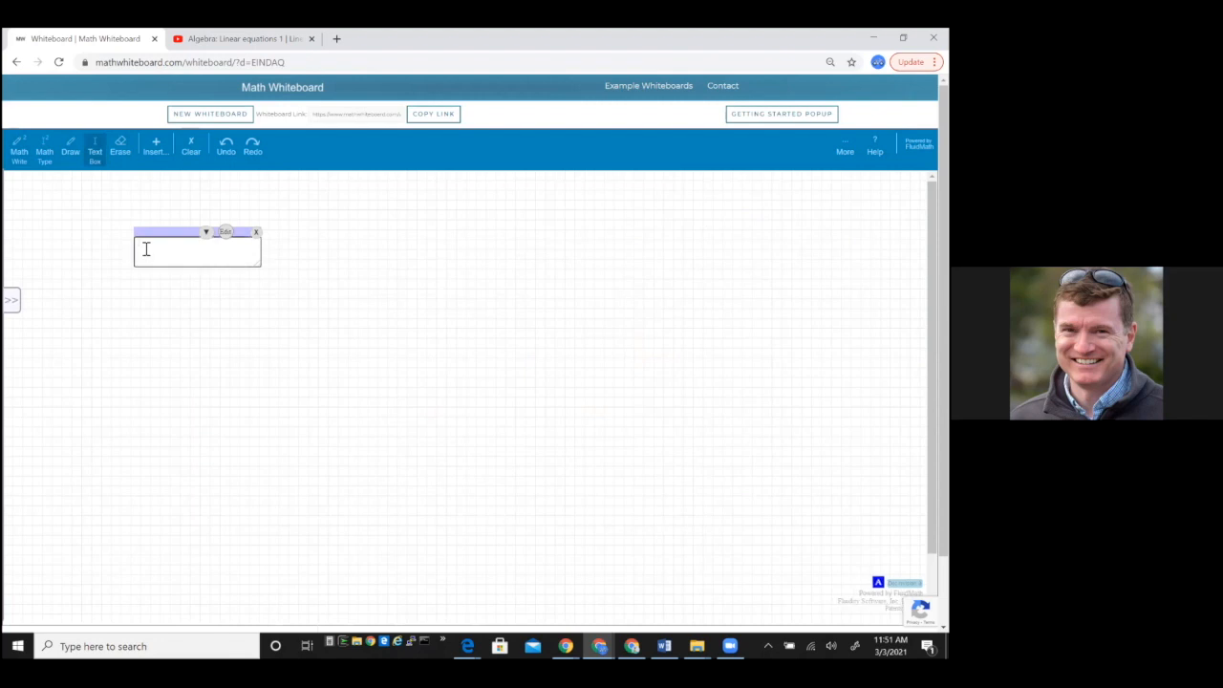
pyautogui.click(148, 321)
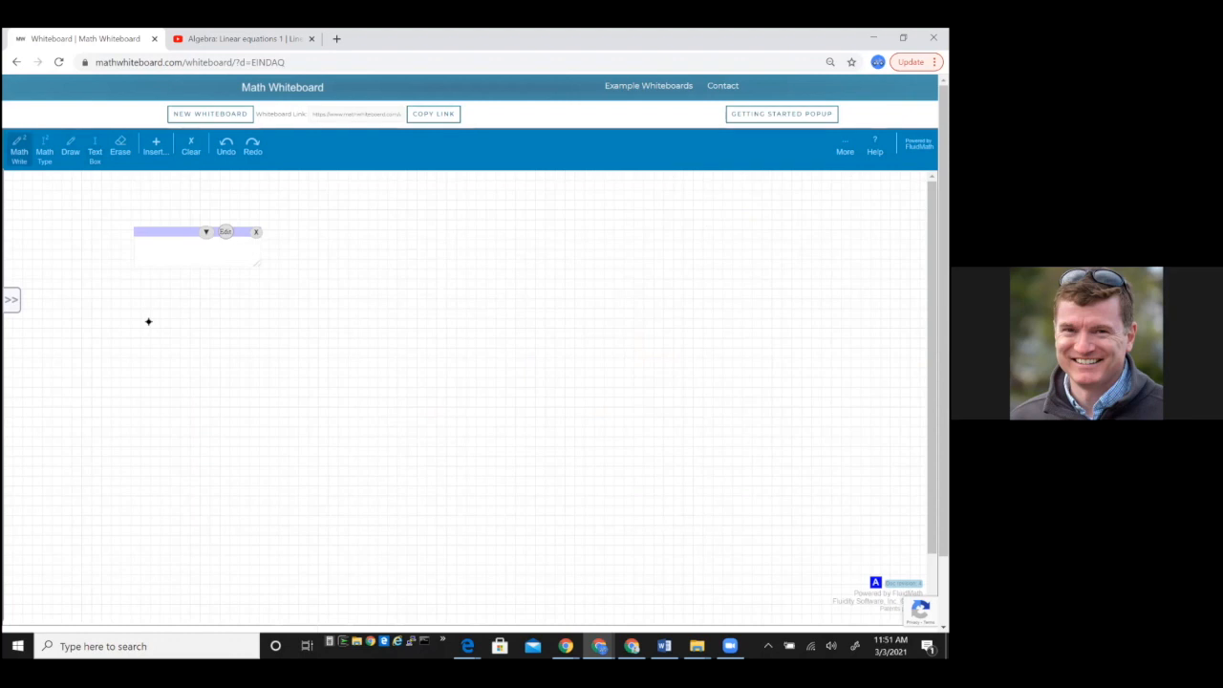
# - Handwrite y = mx + b below the text box and graph it to the lower right of the equation
pyautogui.moveTo(169, 328); pyautogui.dragTo(146, 365)
pyautogui.moveTo(226, 344); pyautogui.dragTo(304, 344)
pyautogui.moveTo(317, 325); pyautogui.dragTo(325, 354)
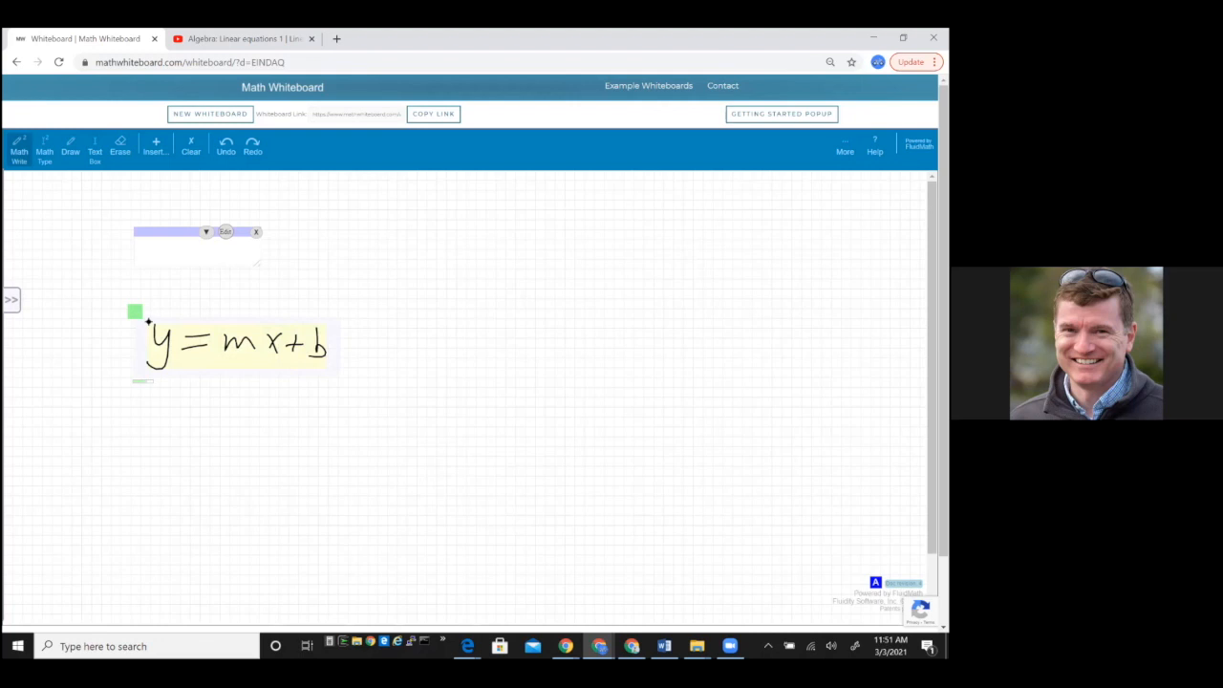
pyautogui.moveTo(232, 358); pyautogui.dragTo(369, 431)
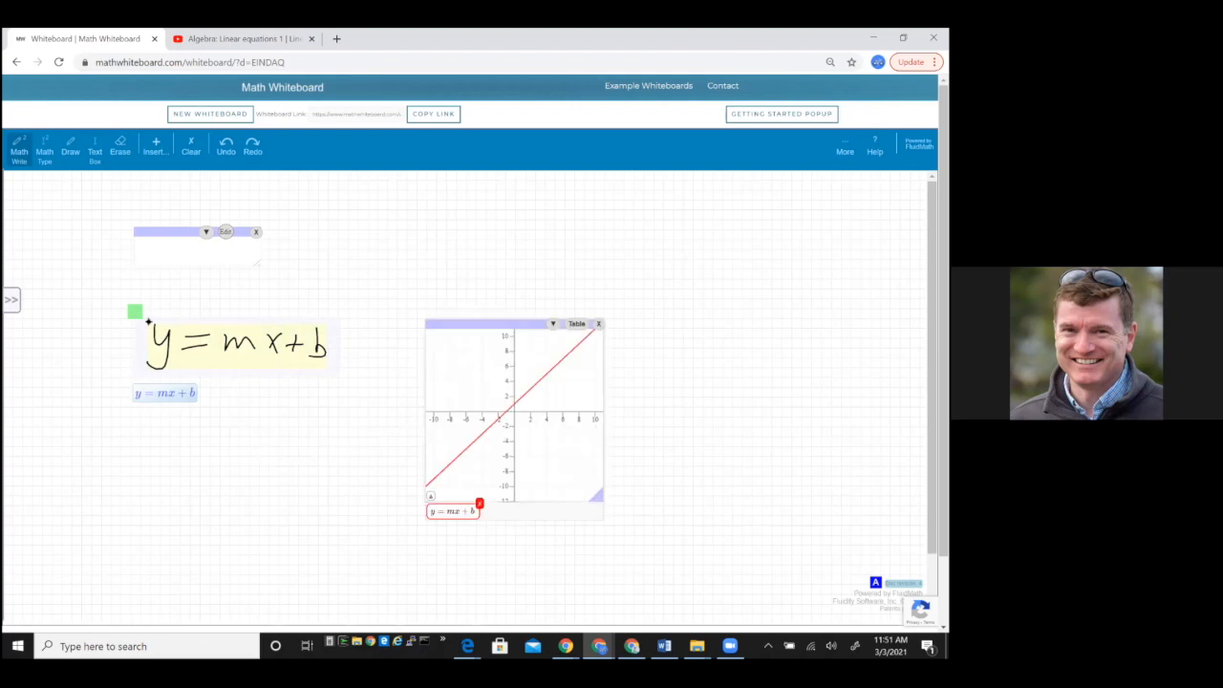
# - Handwrite m = 1 and b = 1 below the equation, and scratch out both entries
pyautogui.moveTo(176, 428)
pyautogui.mouseDown()
pyautogui.moveTo(214, 447)
pyautogui.moveTo(247, 434)
pyautogui.mouseUp()
pyautogui.moveTo(221, 441)
pyautogui.mouseDown()
pyautogui.moveTo(268, 451)
pyautogui.moveTo(237, 465)
pyautogui.moveTo(197, 517)
pyautogui.mouseUp()
pyautogui.moveTo(229, 497); pyautogui.dragTo(240, 527)
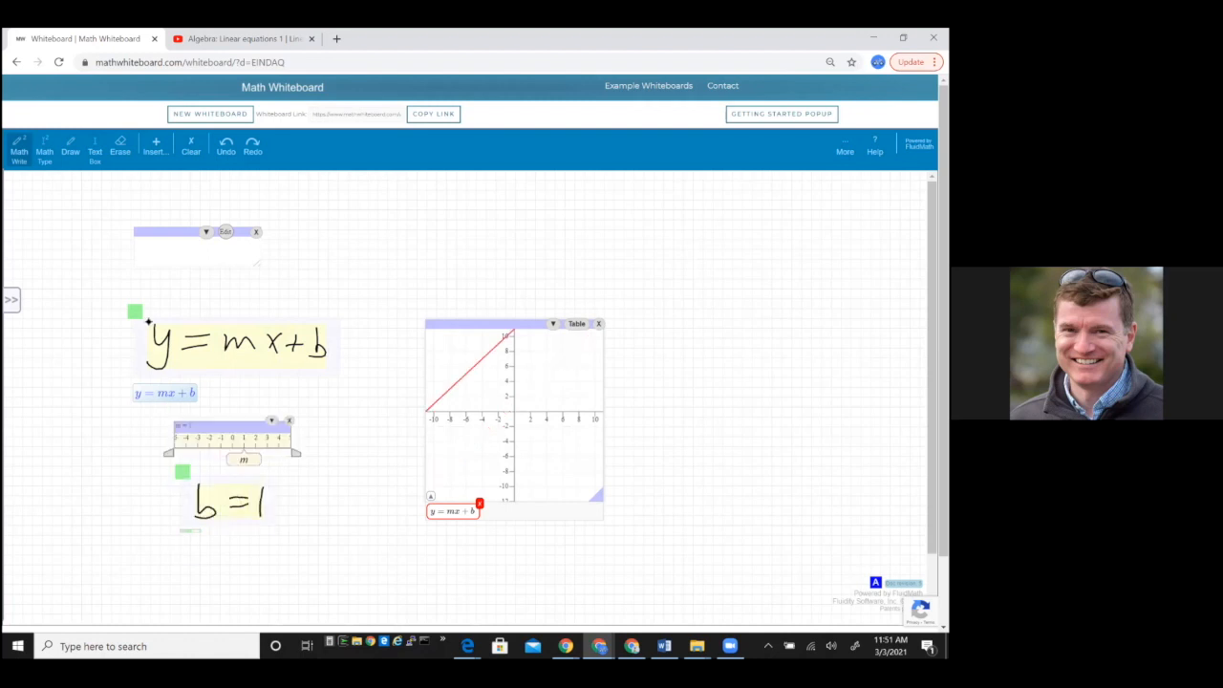
pyautogui.moveTo(270, 403)
pyautogui.mouseDown()
pyautogui.moveTo(186, 482)
pyautogui.moveTo(276, 489)
pyautogui.mouseUp()
# - Scratch out the blue arrow under the typeset y = mx + b, and create sliders for m and b from its letters
pyautogui.click(70, 147)
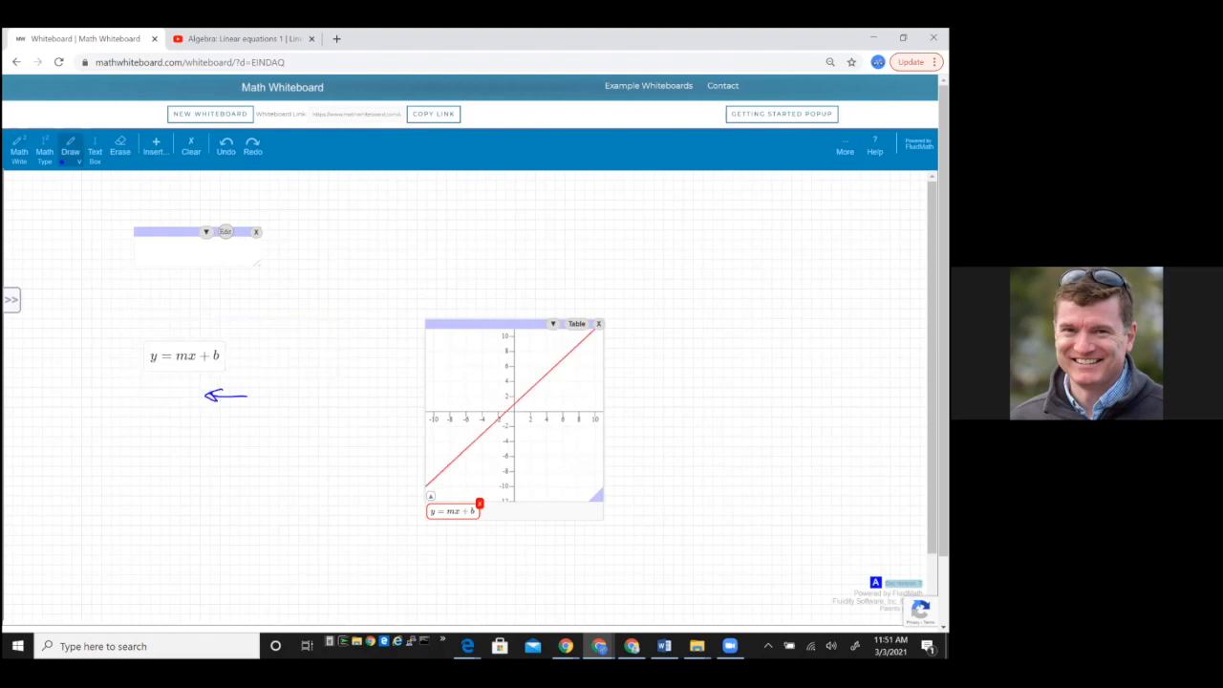
pyautogui.moveTo(208, 384); pyautogui.dragTo(245, 412)
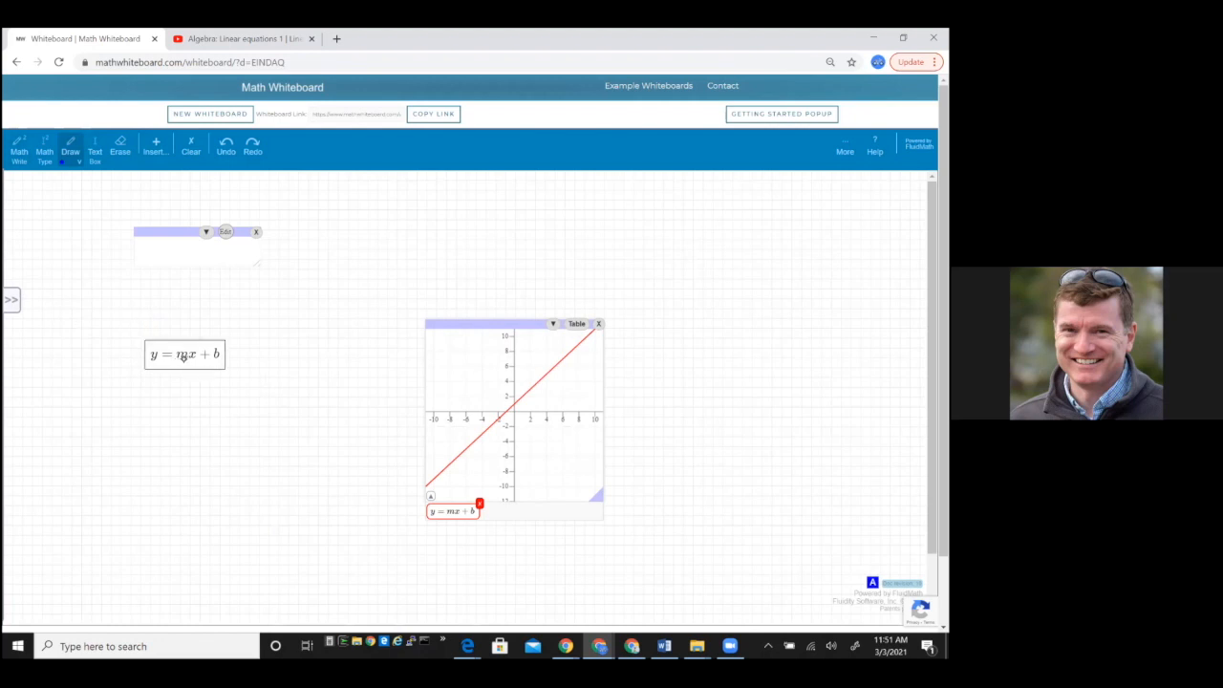
pyautogui.click(183, 357)
pyautogui.click(217, 354)
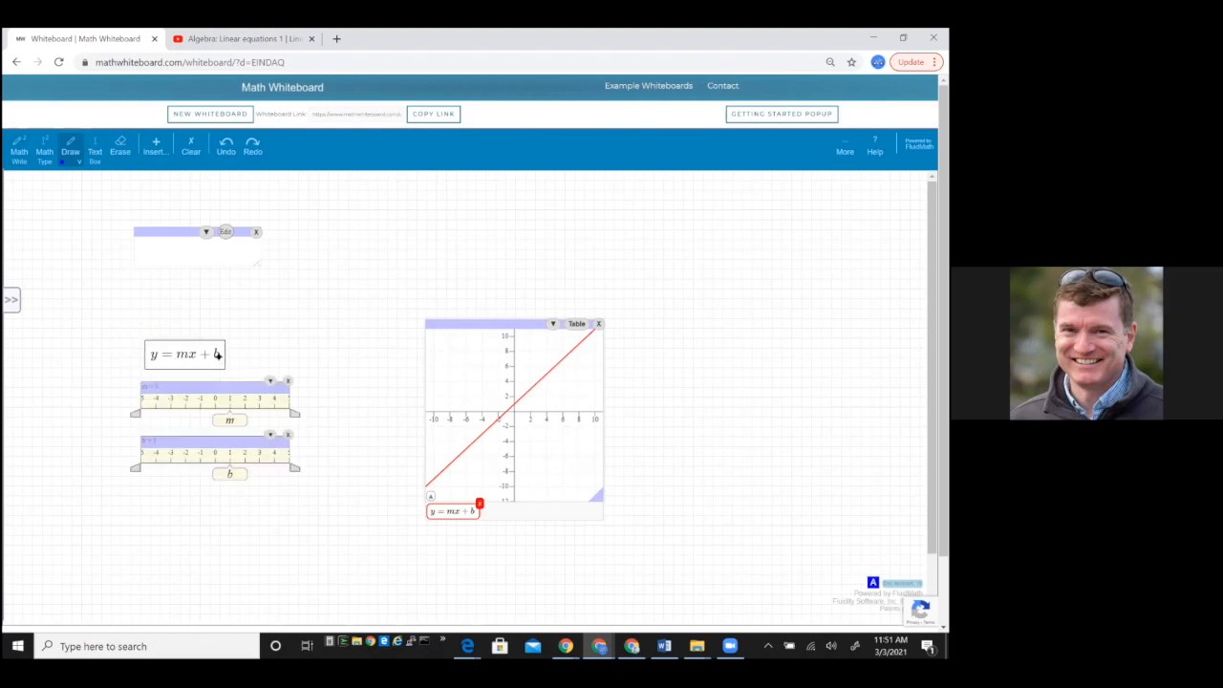
# - Set the m slider to 2 and the b slider to -2, and move the graph closer to the sliders
pyautogui.moveTo(201, 425); pyautogui.dragTo(244, 420)
pyautogui.moveTo(231, 471); pyautogui.dragTo(179, 469)
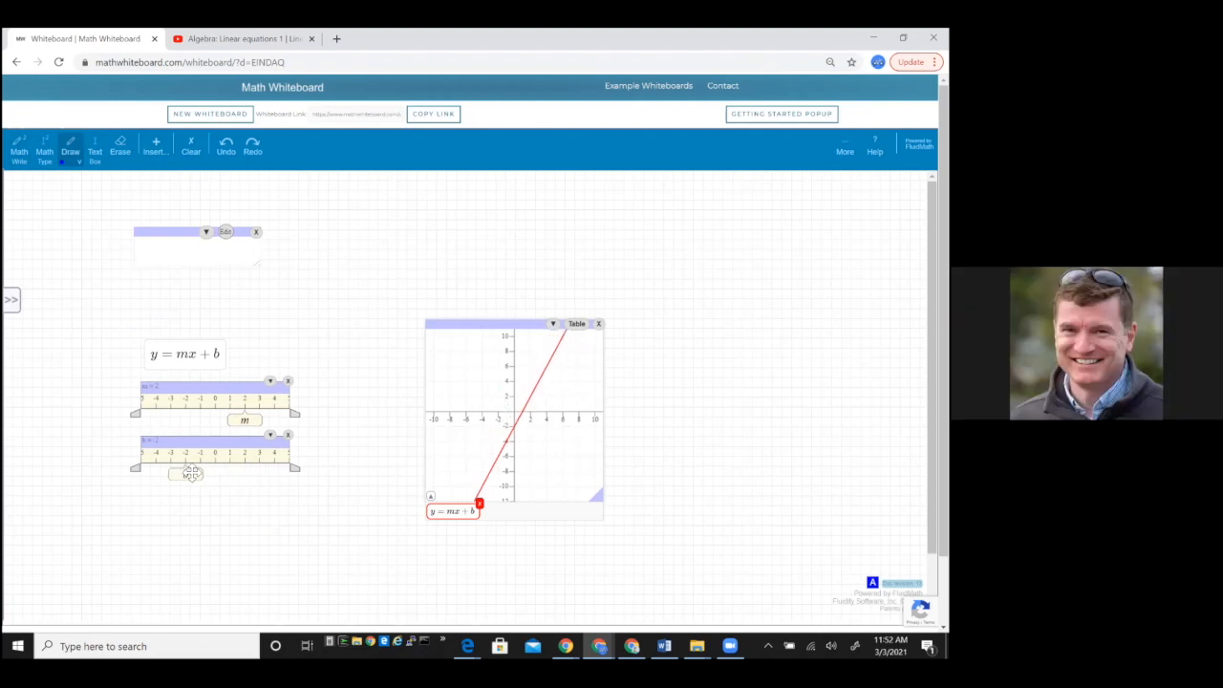
pyautogui.moveTo(487, 333); pyautogui.dragTo(405, 351)
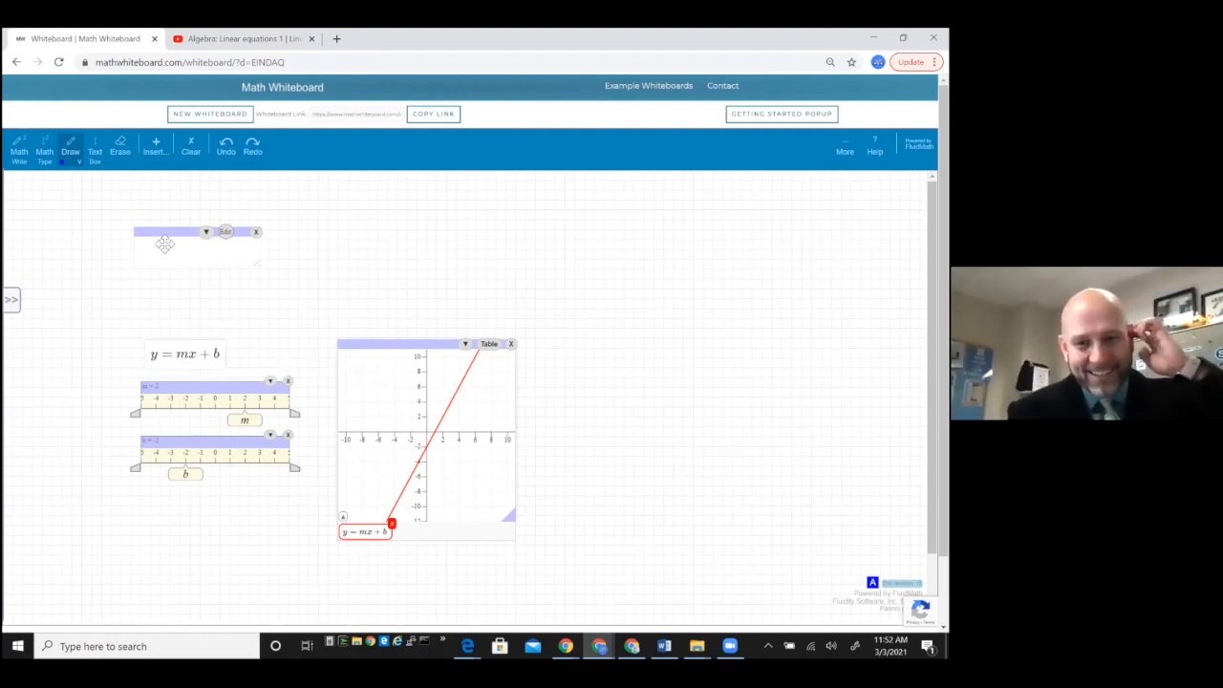
# - Enter "Play with the sliders to understand the transformations" in the text box, and move the box and graph slightly lower
pyautogui.click(227, 233)
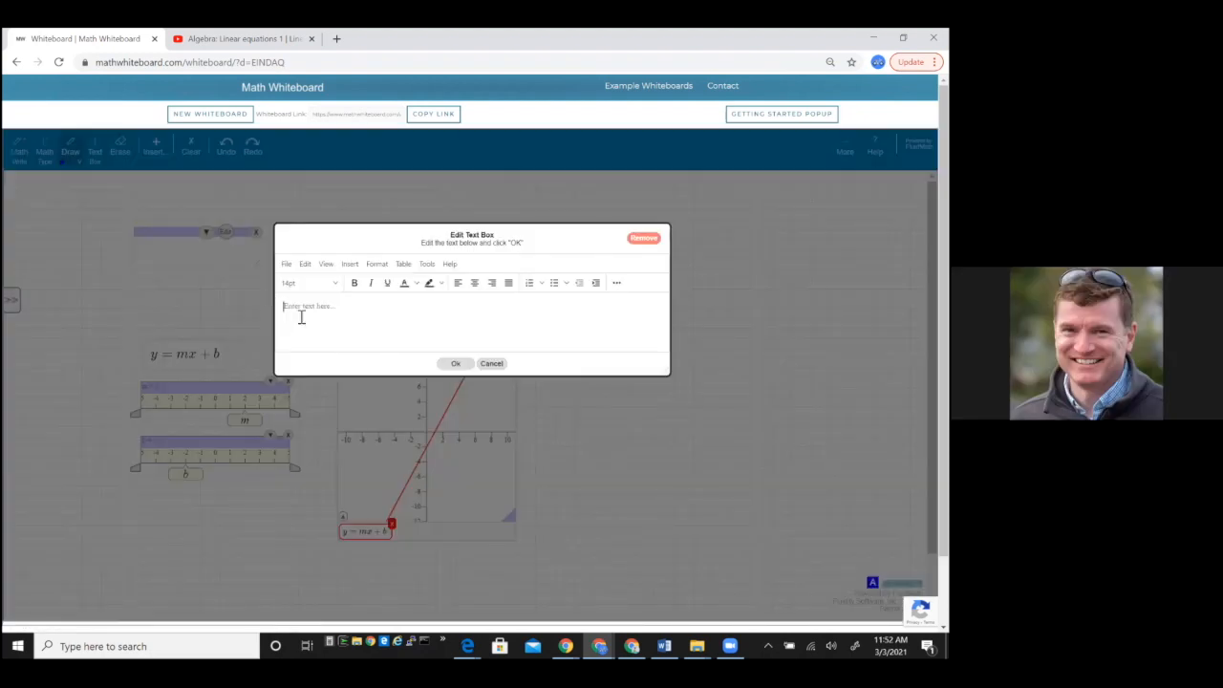
pyautogui.write('Pla')
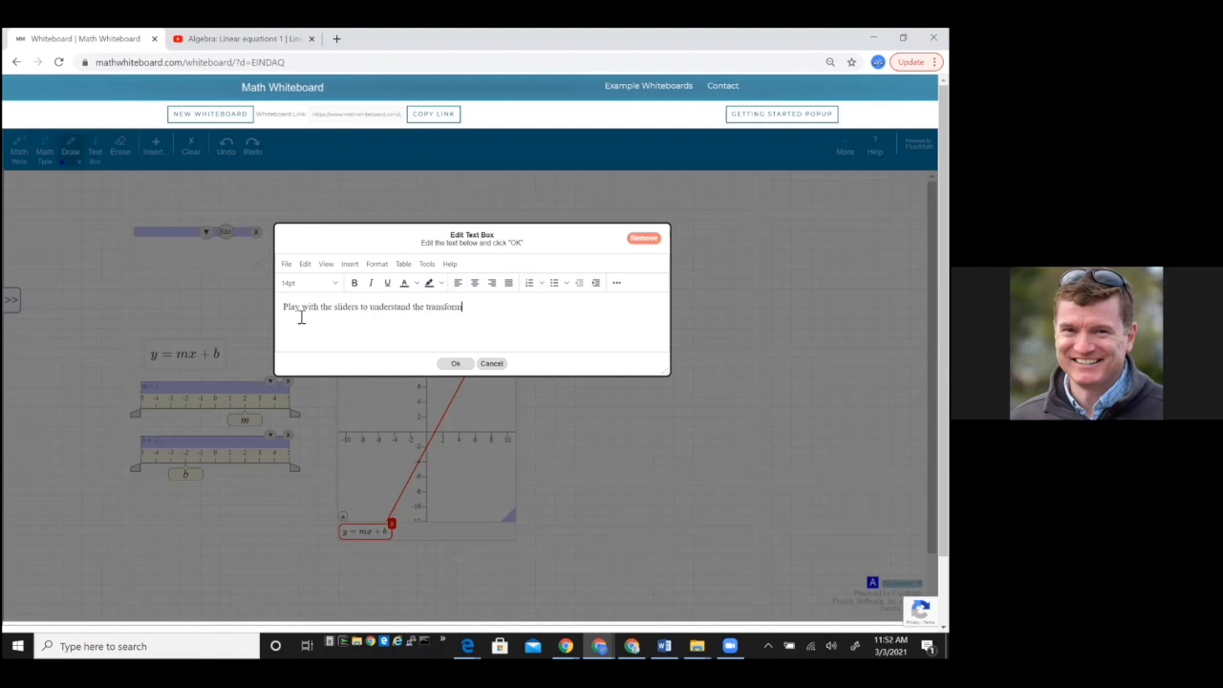
pyautogui.click(456, 363)
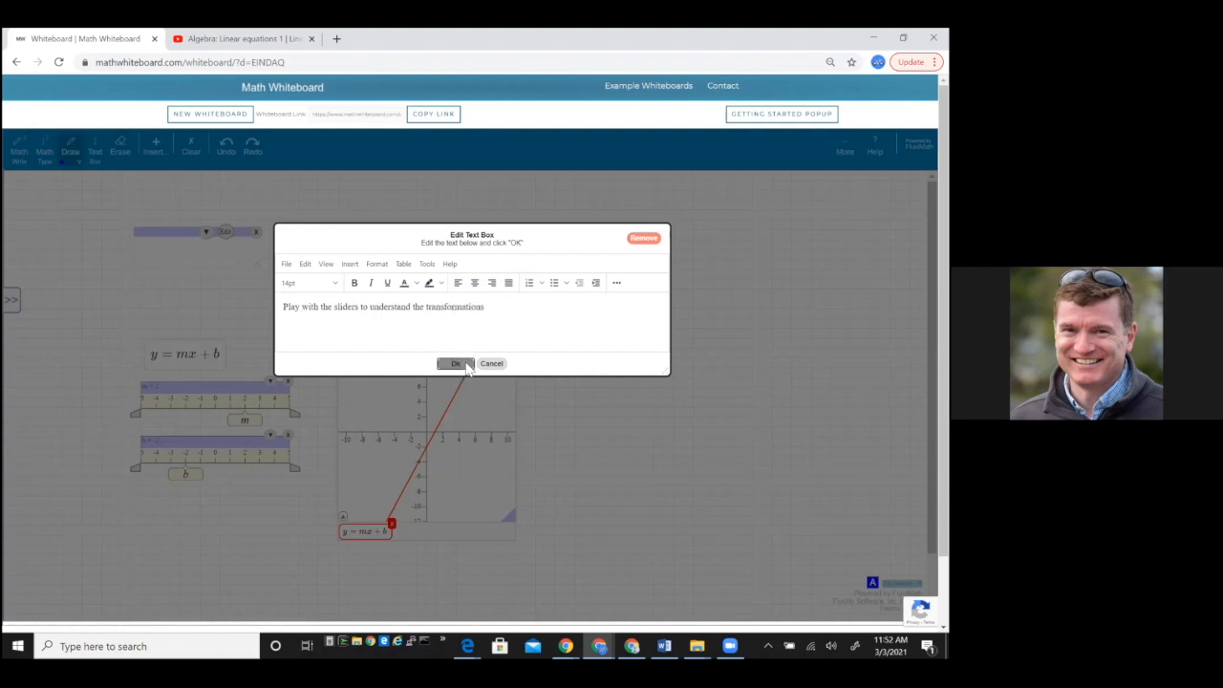
pyautogui.moveTo(182, 242); pyautogui.dragTo(191, 271)
pyautogui.moveTo(363, 344); pyautogui.dragTo(347, 380)
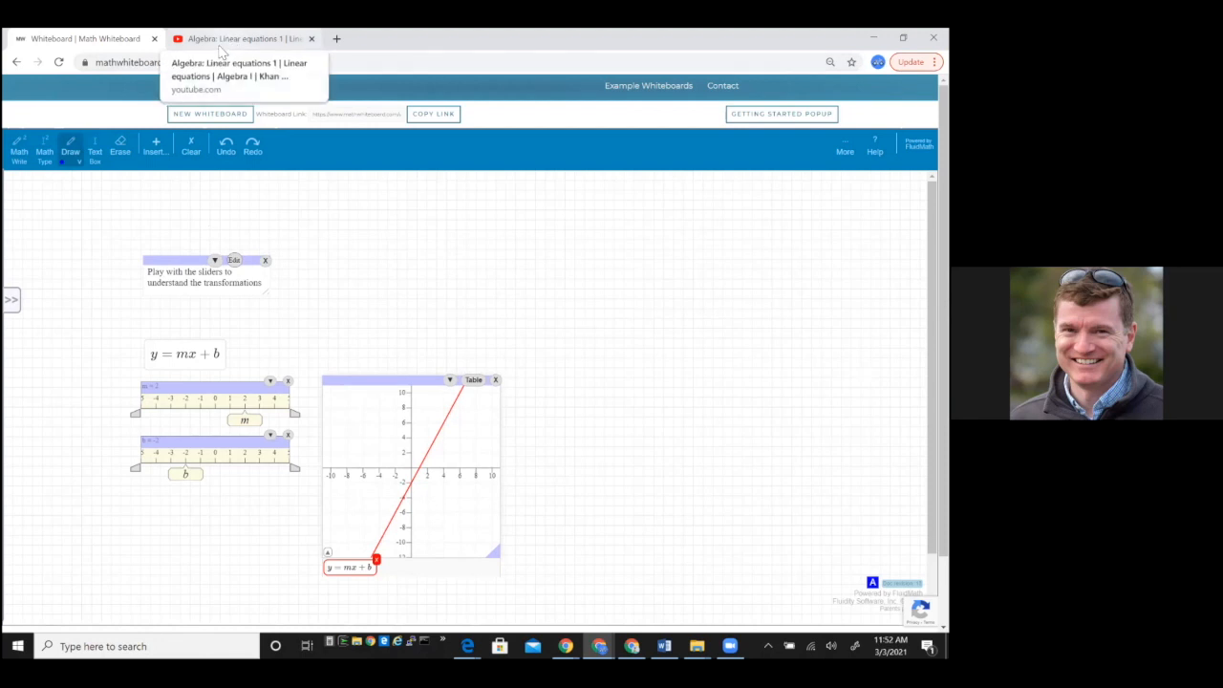
# - Add a second text box to the right of the first one and open the media insertion dialog for it
pyautogui.click(159, 156)
pyautogui.click(172, 171)
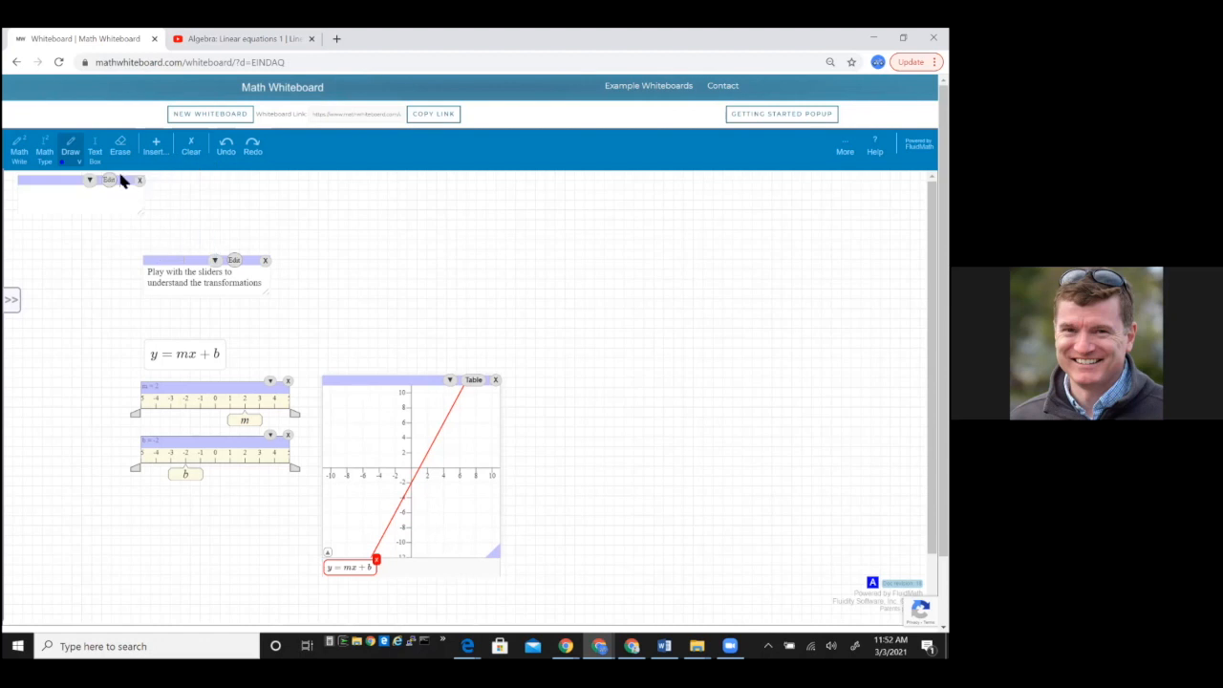
pyautogui.moveTo(74, 180); pyautogui.dragTo(600, 246)
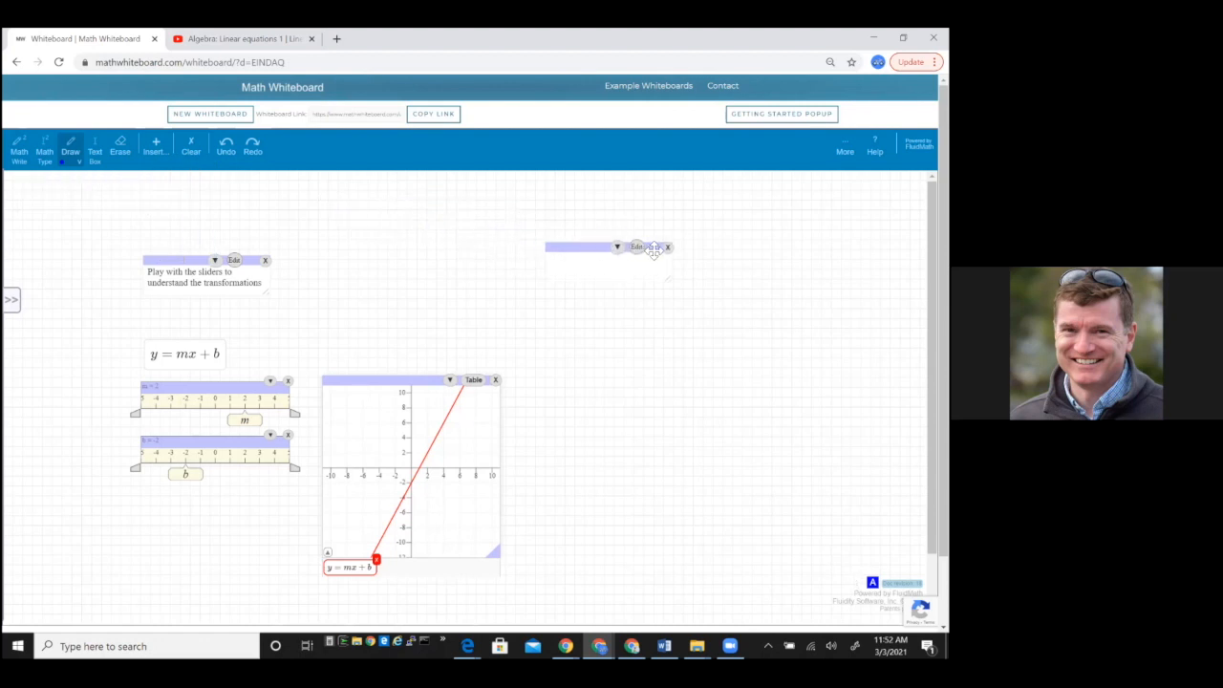
pyautogui.click(639, 248)
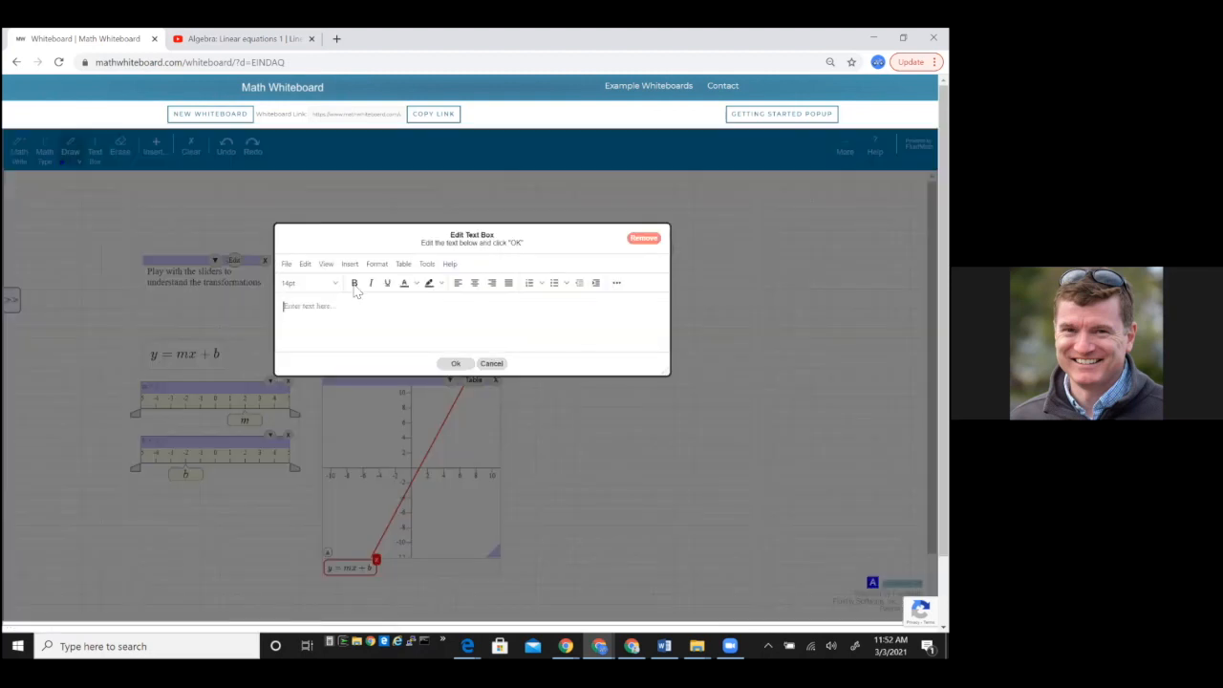
pyautogui.click(350, 264)
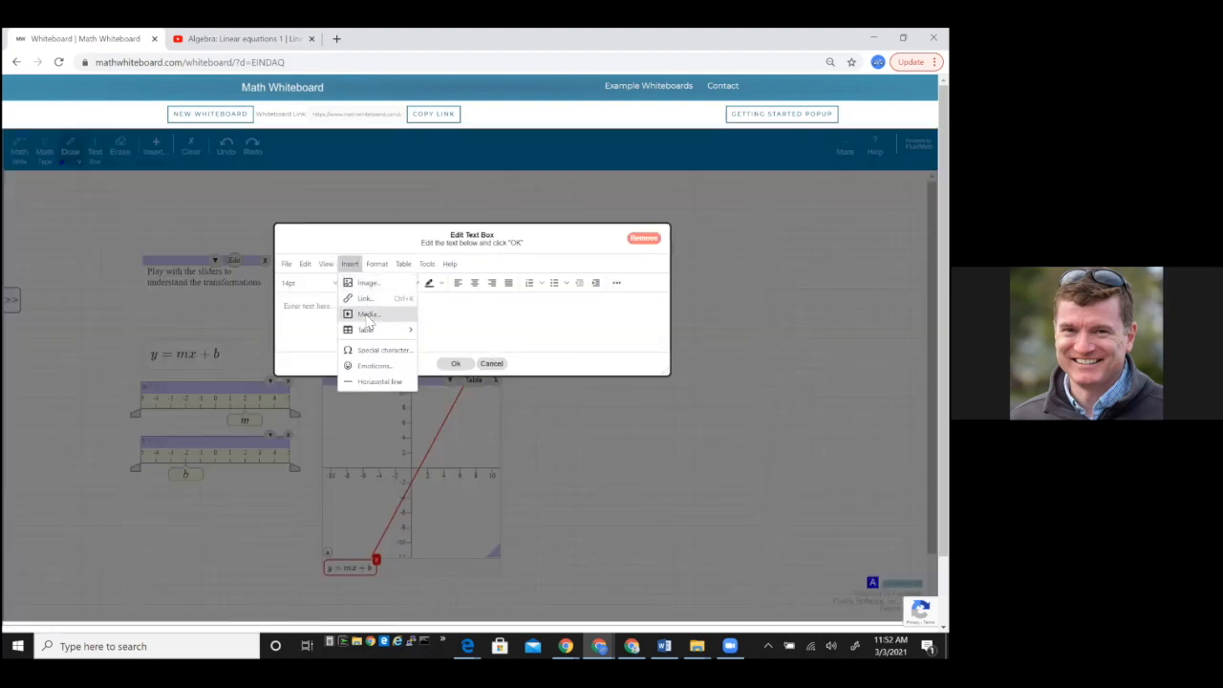
pyautogui.click(367, 314)
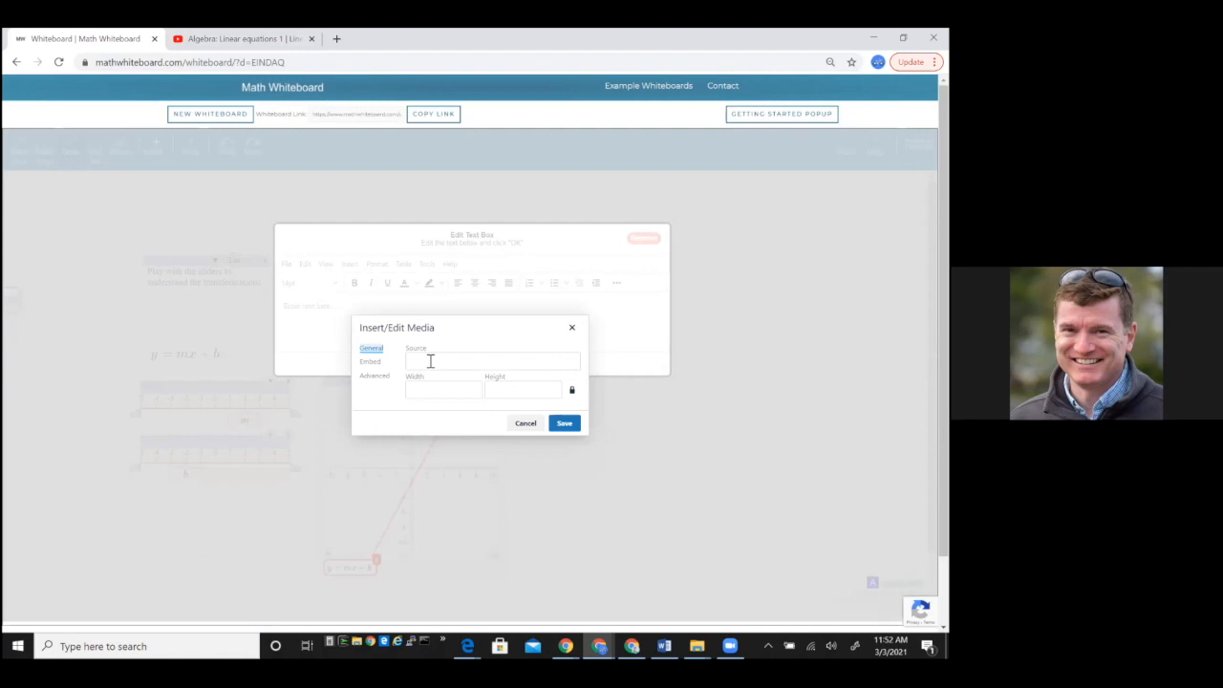
# - Switch to the Khan Academy "Algebra: Linear equations 1" video on YouTube, pause it at 0:23, and copy its embed code
pyautogui.click(246, 44)
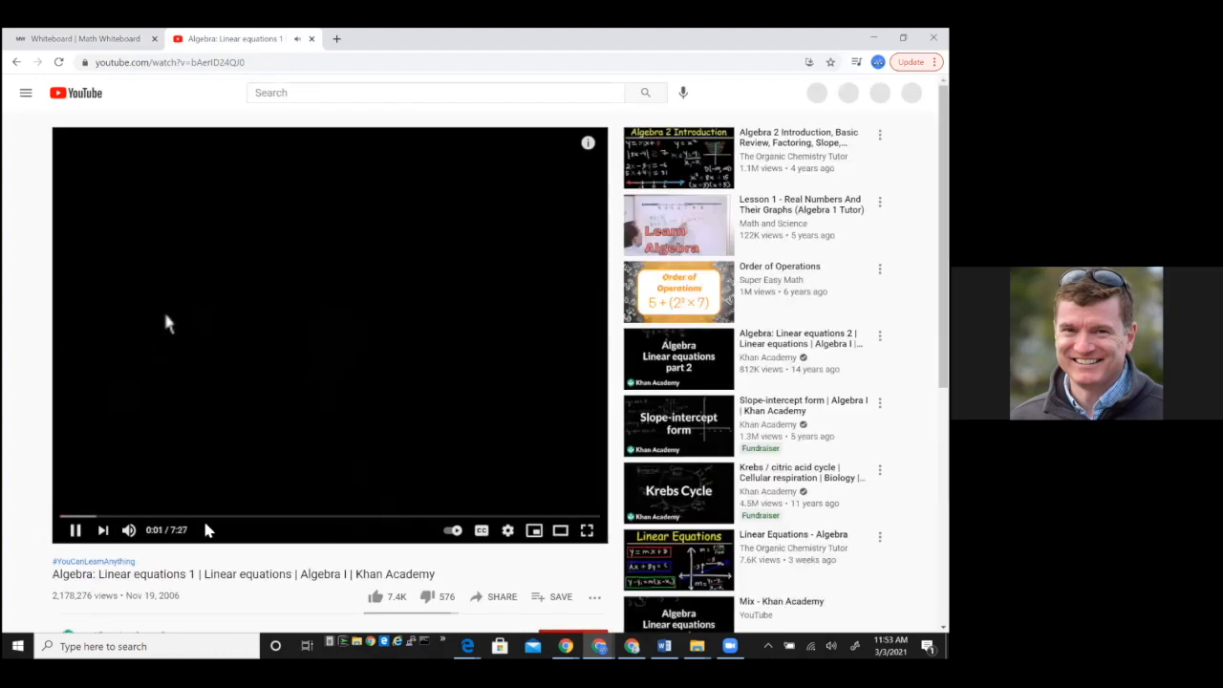
pyautogui.click(90, 517)
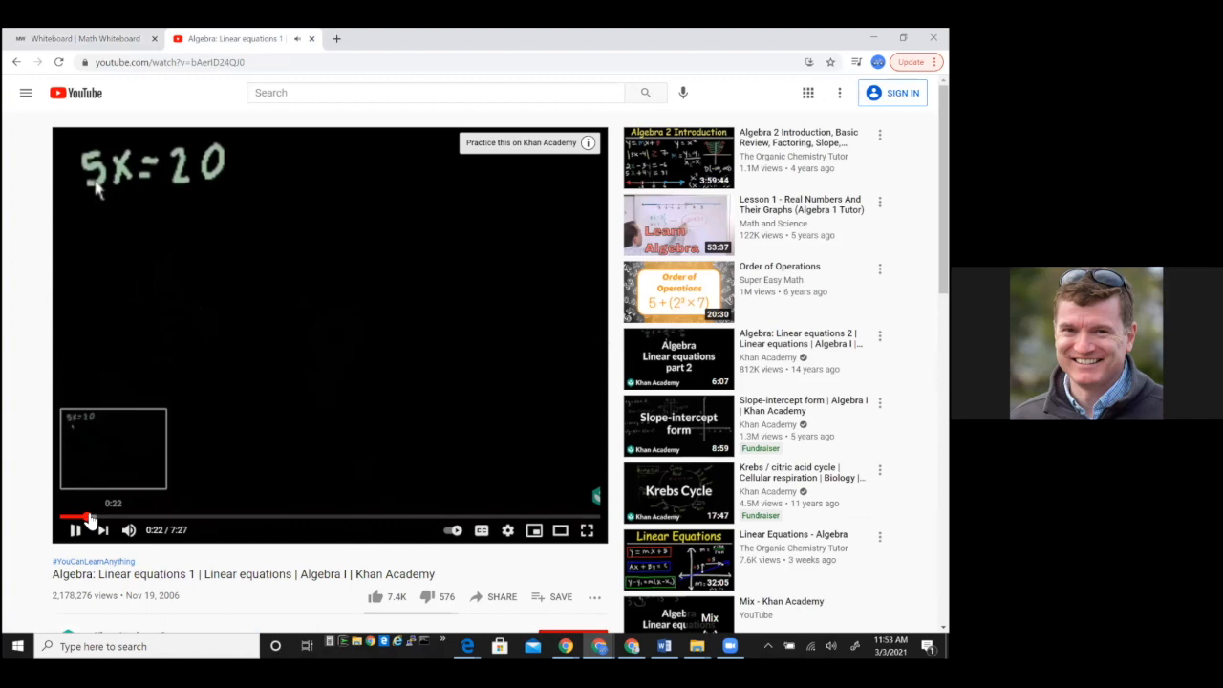
pyautogui.click(197, 486)
pyautogui.scroll(-2, 198, 483)
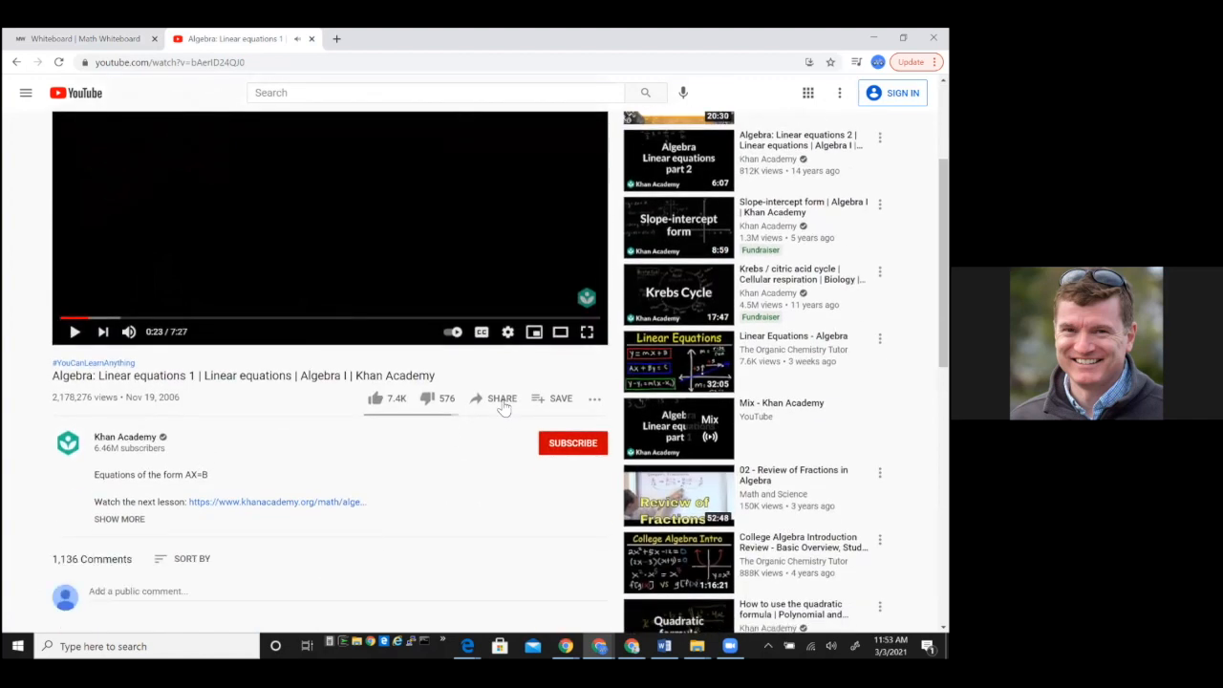
pyautogui.click(500, 400)
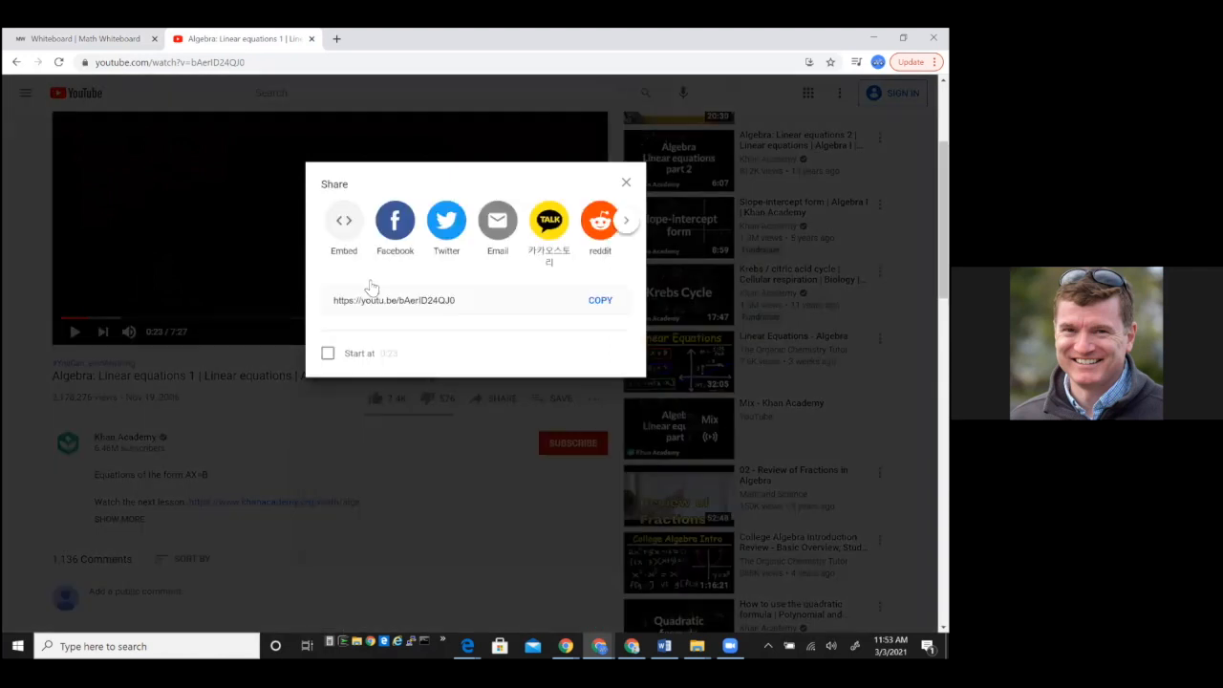
pyautogui.click(346, 306)
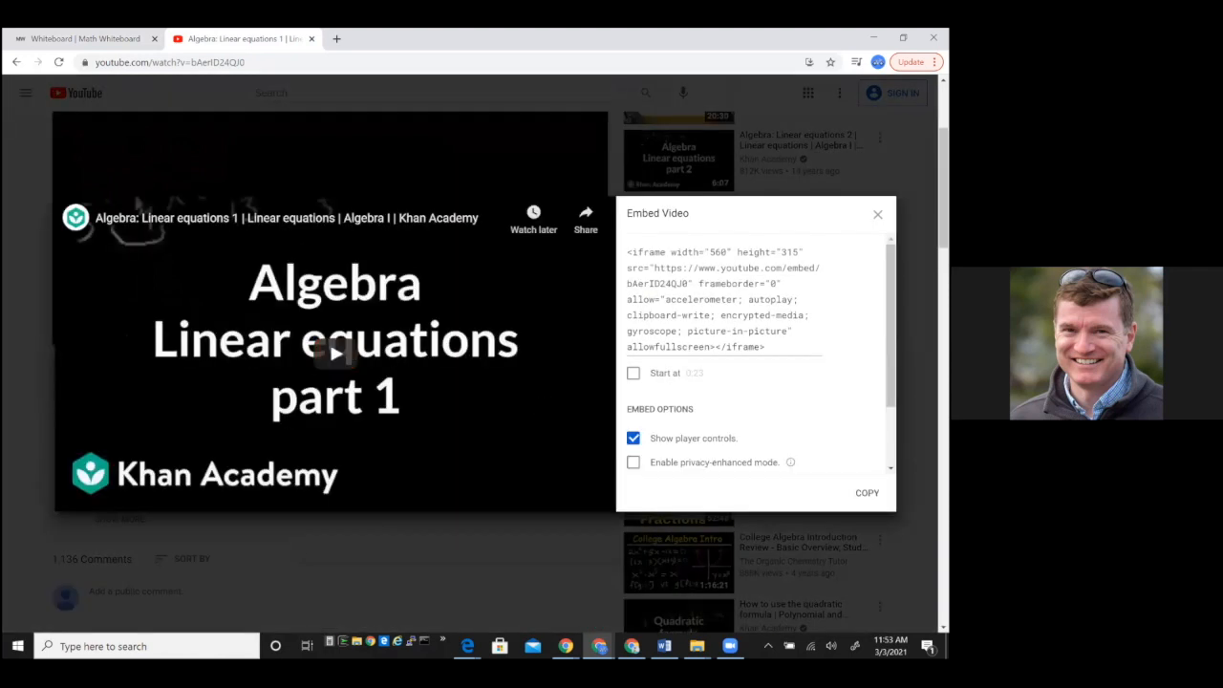
pyautogui.click(866, 492)
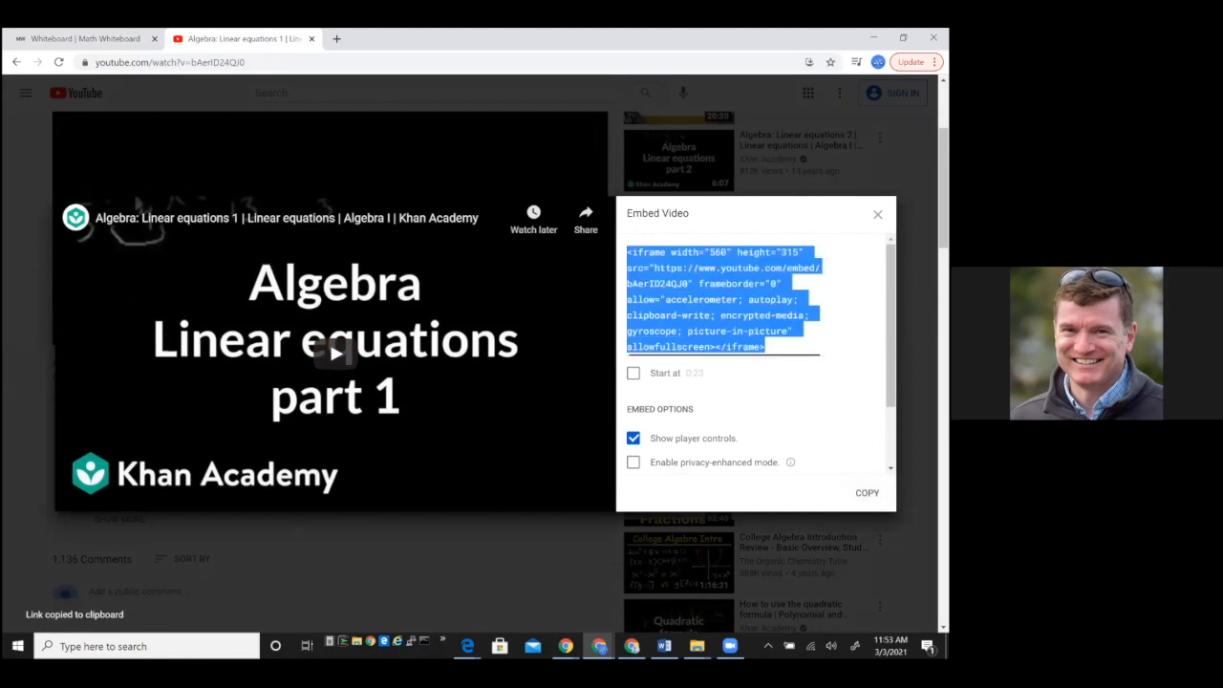
# - Back in Math Whiteboard, insert the video into the text box using the copied embed code as source, and move the box slightly left and down
pyautogui.click(101, 42)
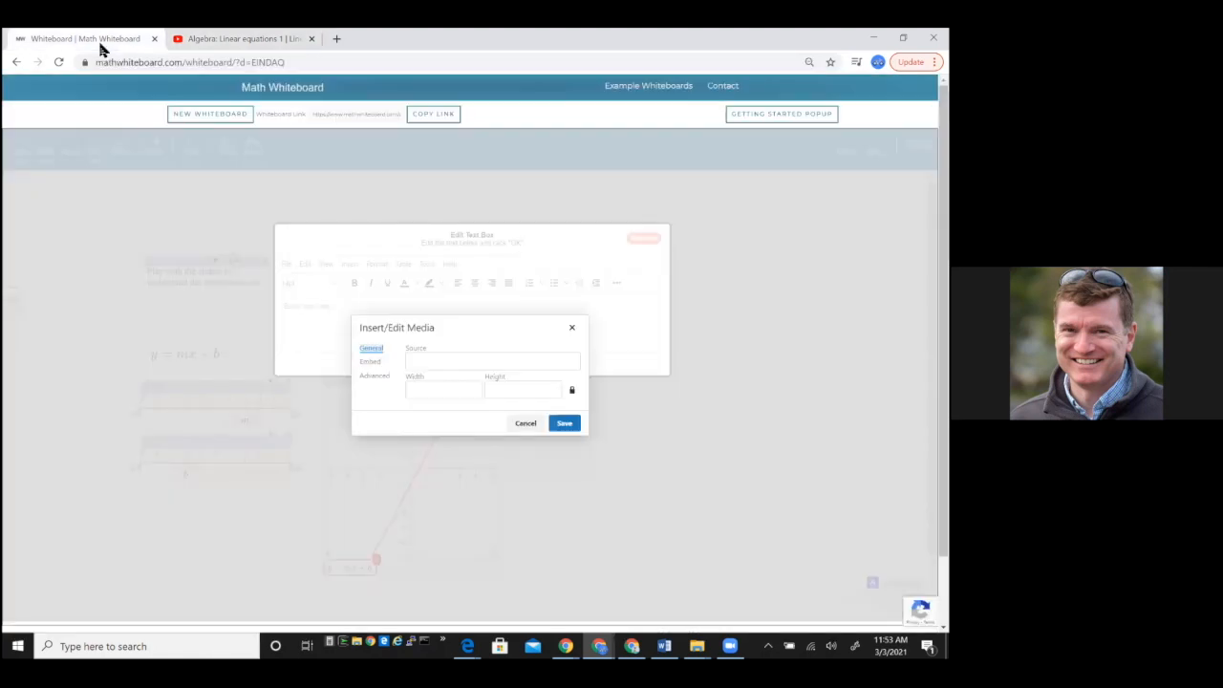
pyautogui.click(430, 362)
pyautogui.hotkey('ctrl', 'v')
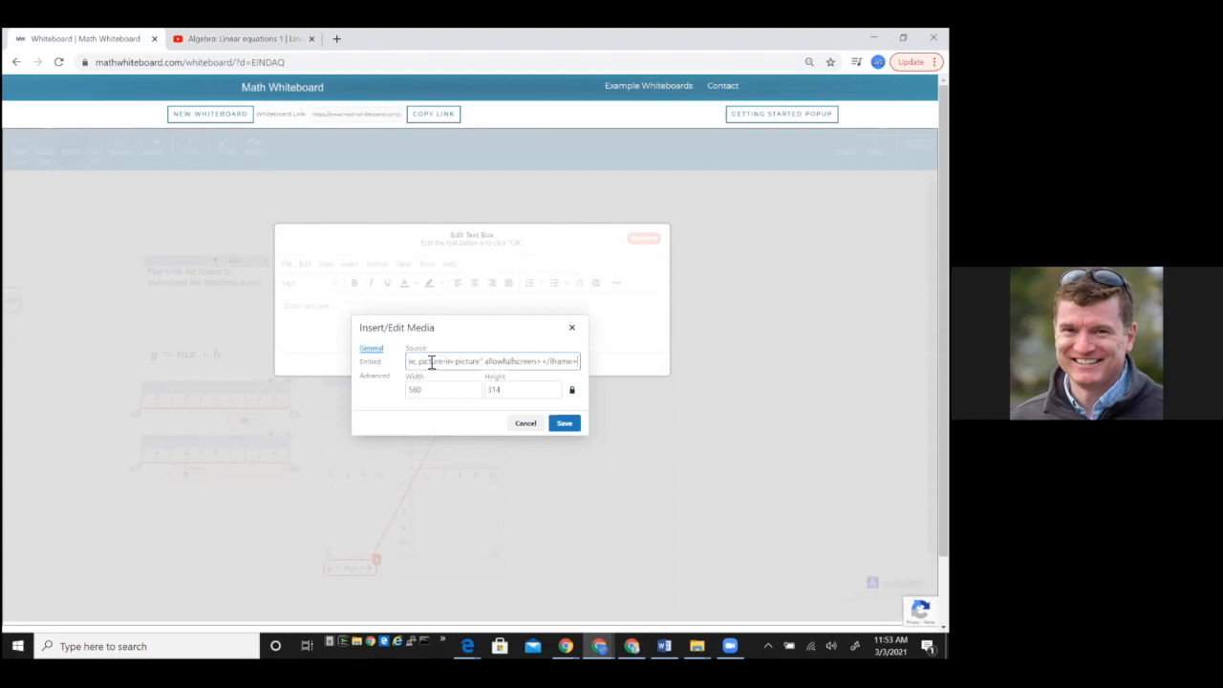
pyautogui.click(565, 423)
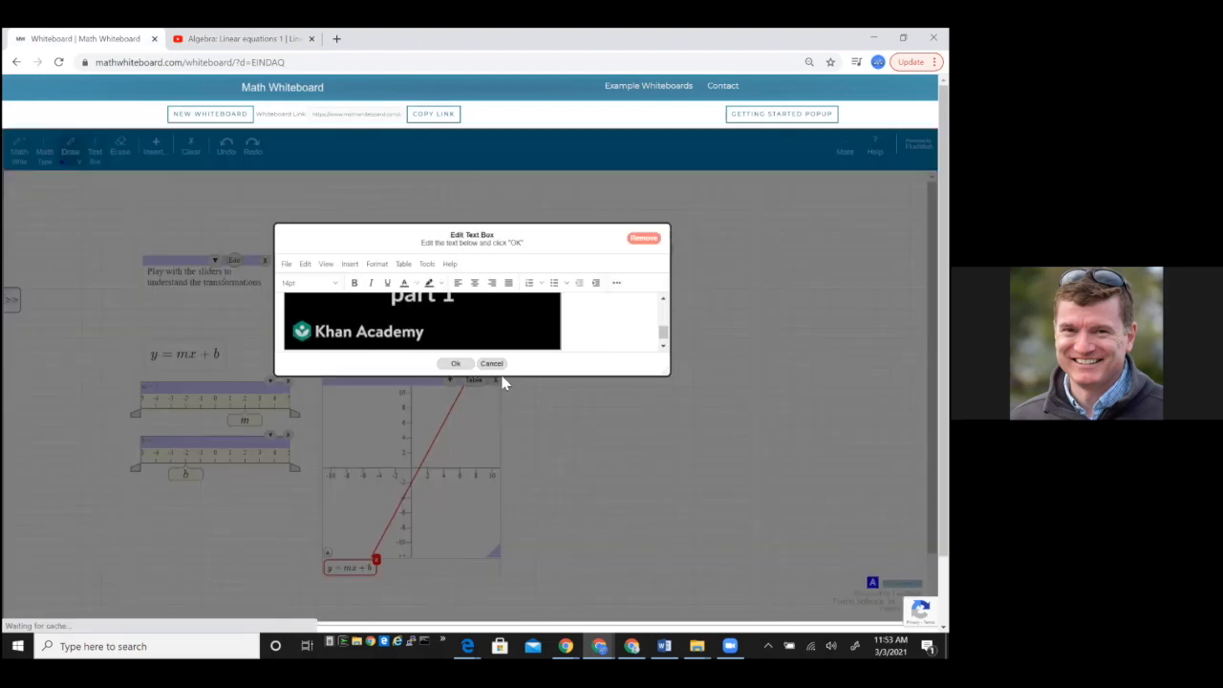
pyautogui.click(457, 361)
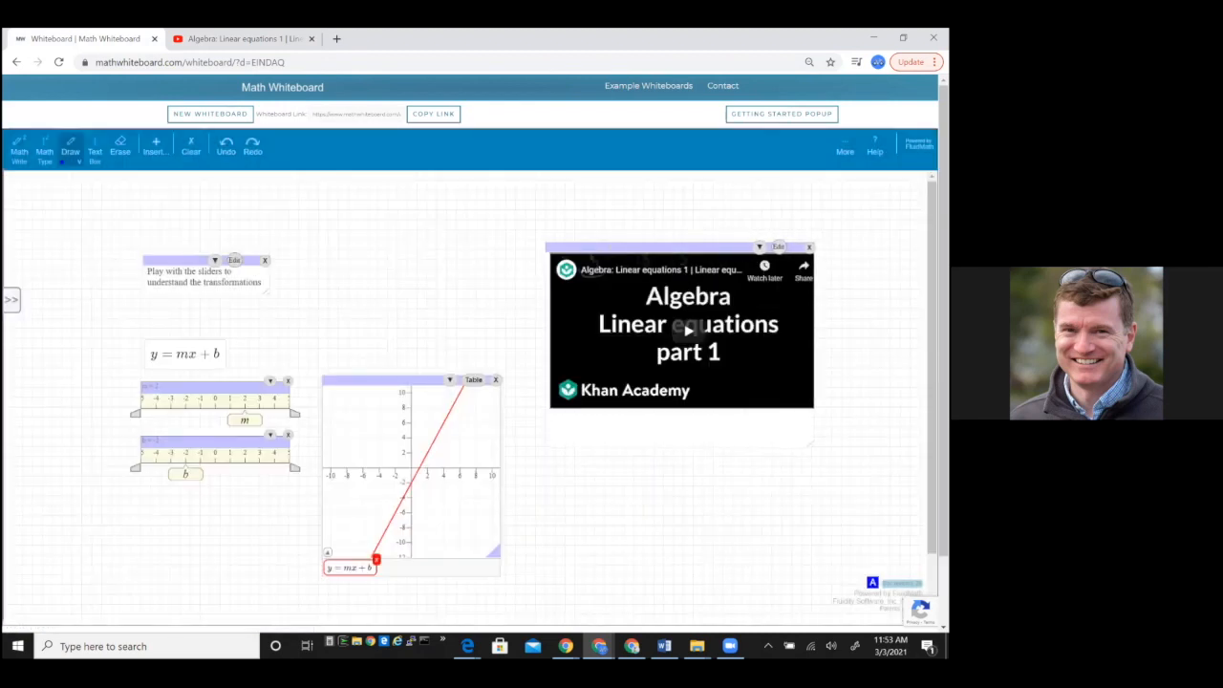
pyautogui.moveTo(679, 251); pyautogui.dragTo(649, 259)
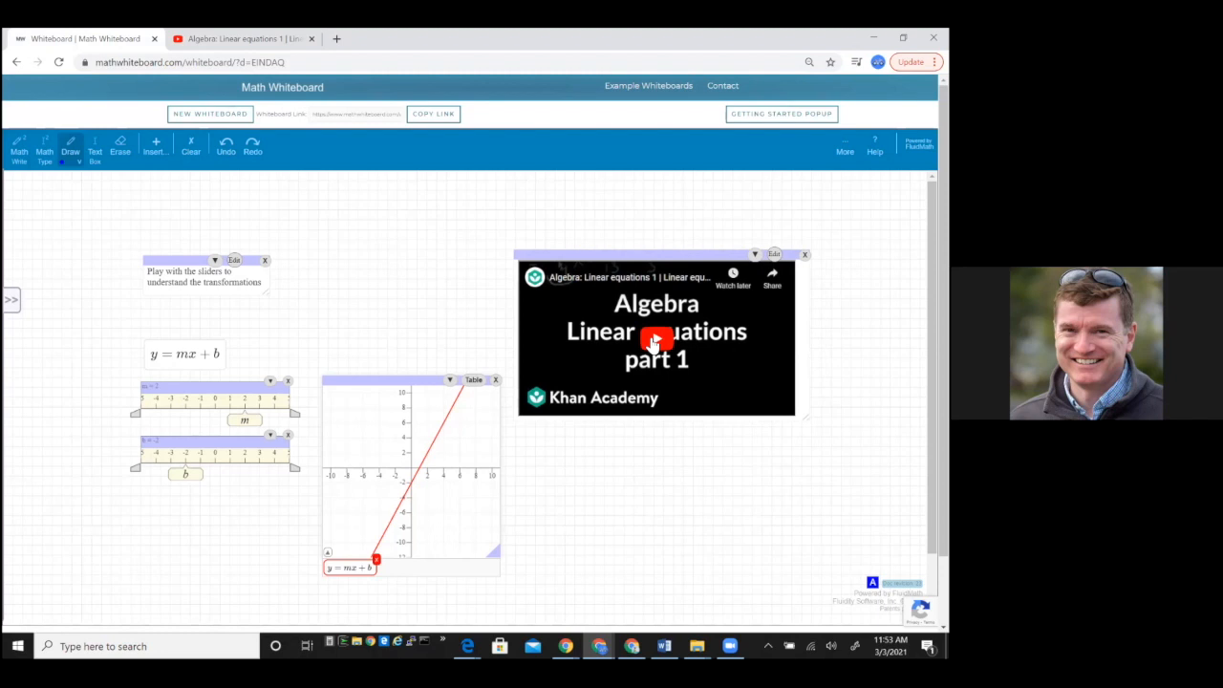
# - Play the embedded video on the whiteboard, skip ahead to near the 0:28 mark, and pause it
pyautogui.click(655, 342)
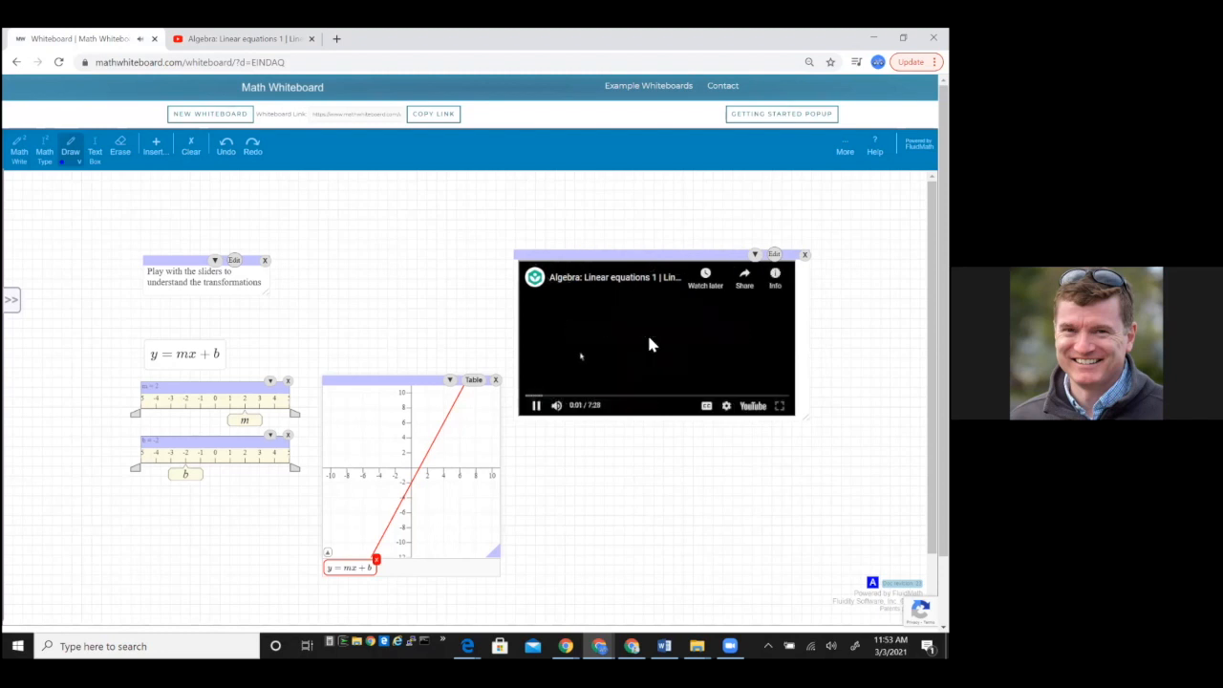
pyautogui.click(539, 394)
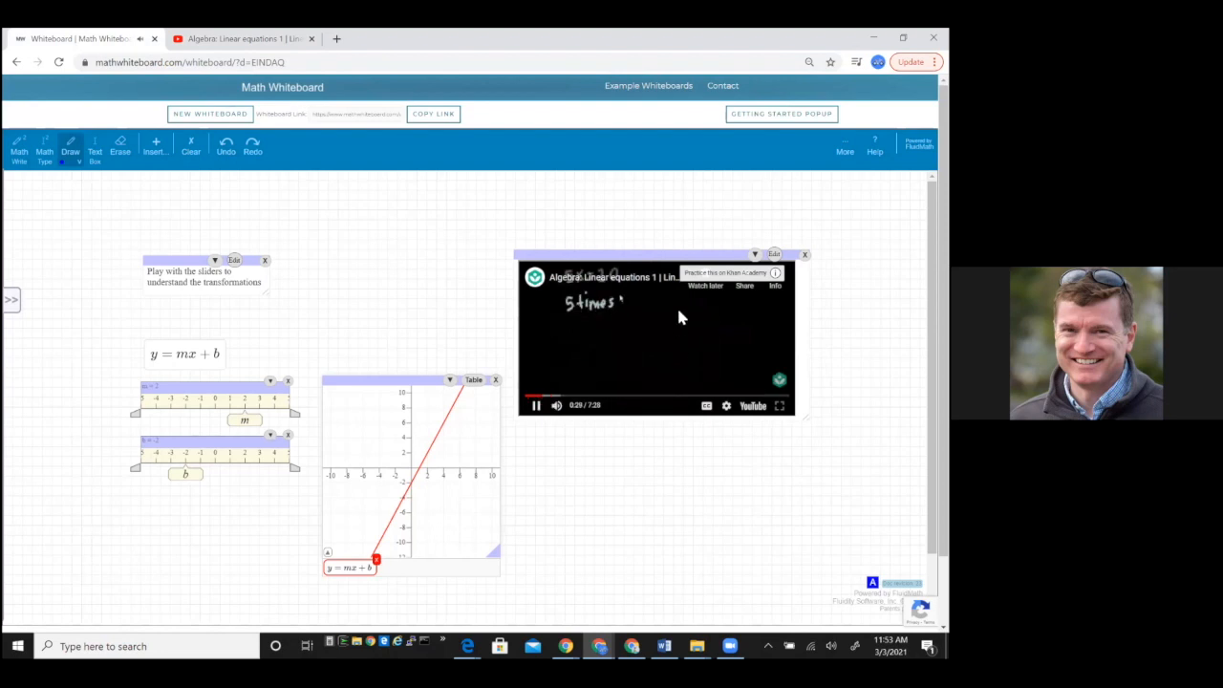
pyautogui.click(537, 405)
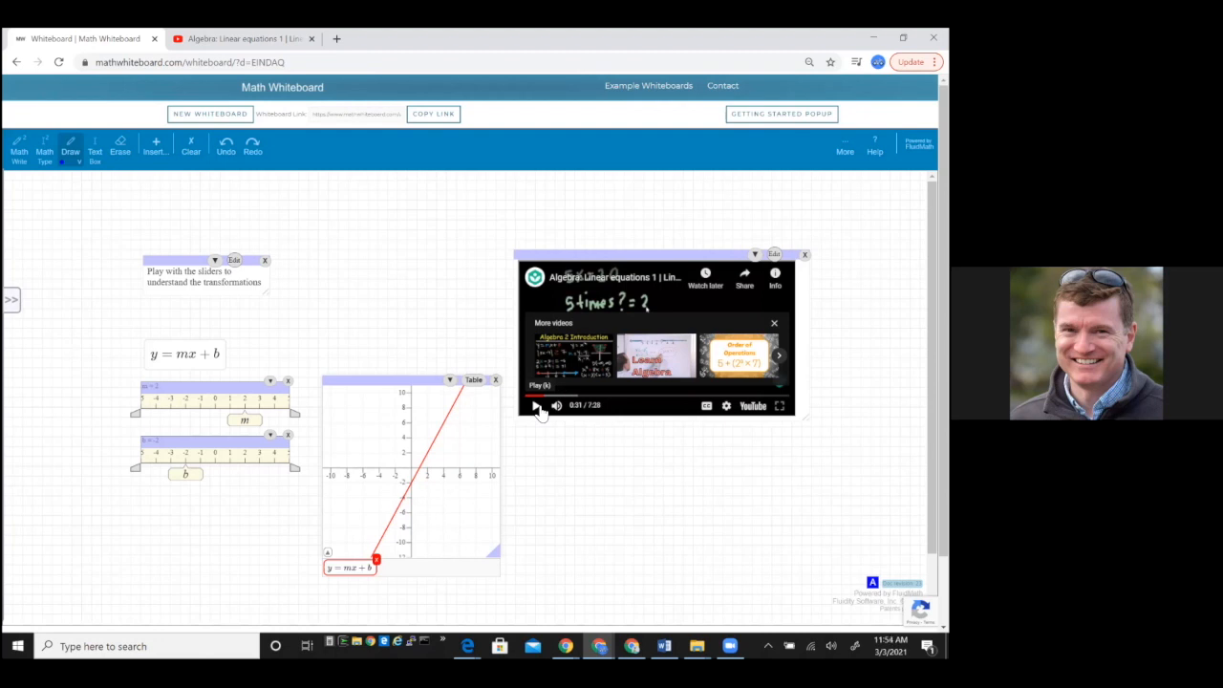
# - Start a new whiteboard, dismiss the getting-started popup, and handwrite the equation y = (x+1)/(a+b)^2
pyautogui.click(204, 116)
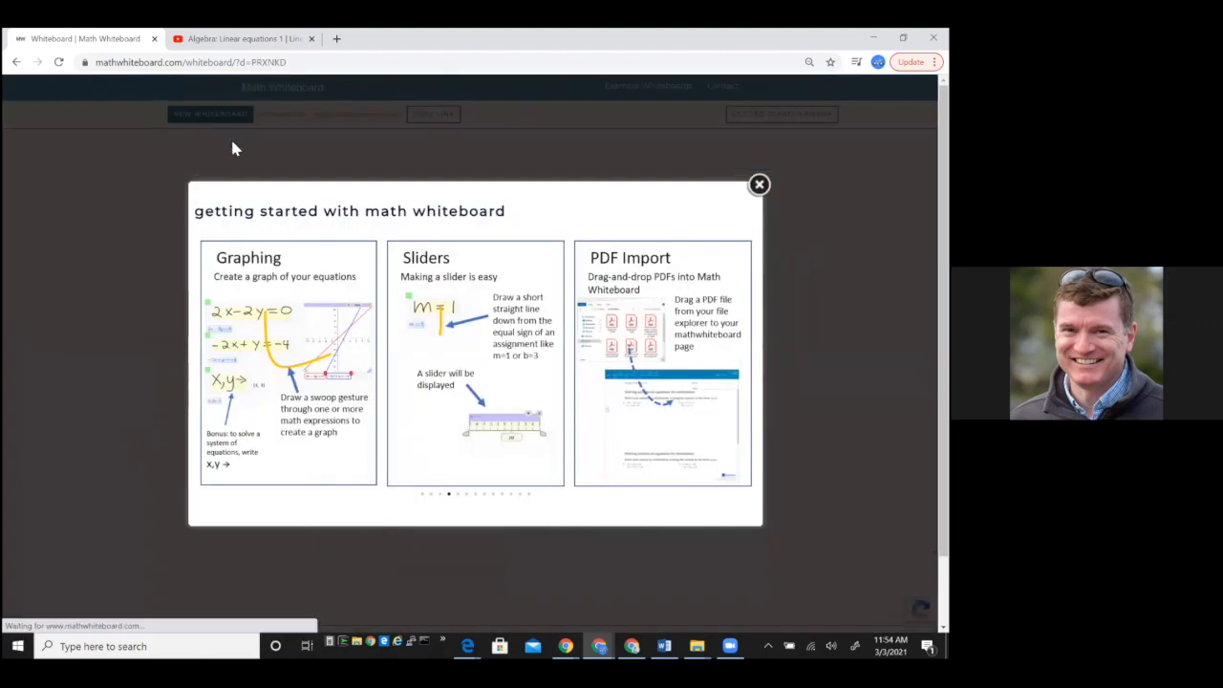
pyautogui.click(255, 153)
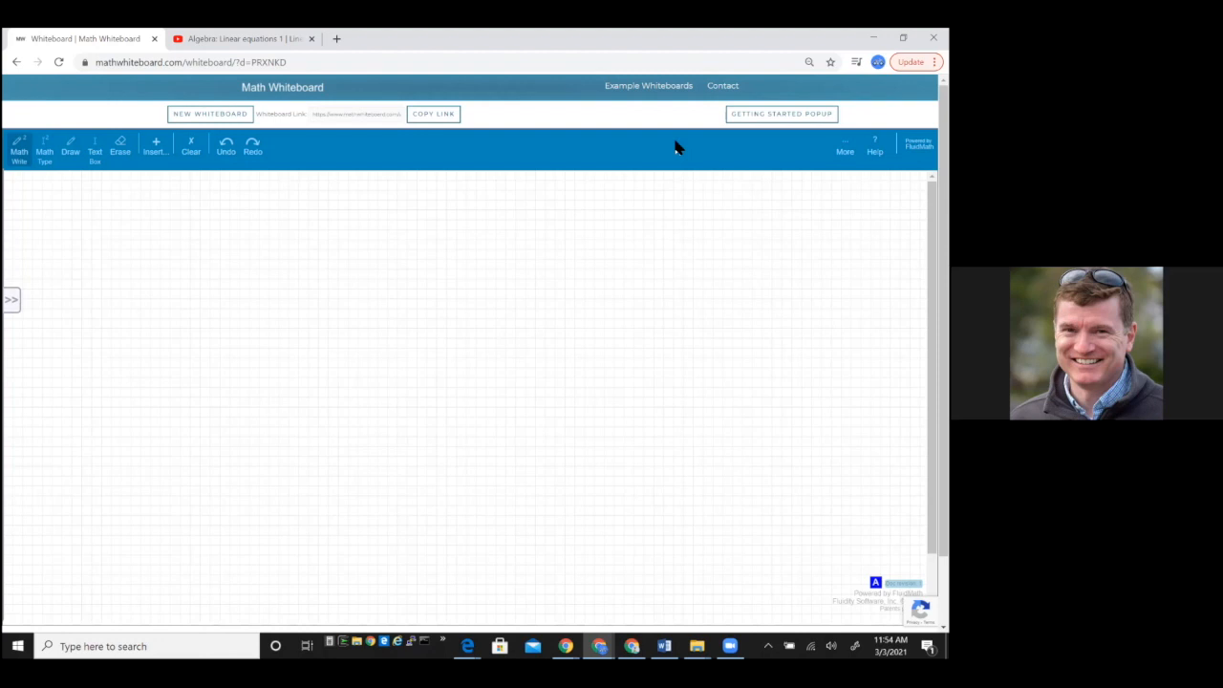
pyautogui.moveTo(270, 270); pyautogui.dragTo(265, 325)
pyautogui.moveTo(306, 283)
pyautogui.mouseDown()
pyautogui.moveTo(336, 284)
pyautogui.moveTo(338, 298)
pyautogui.mouseUp()
pyautogui.moveTo(377, 246)
pyautogui.mouseDown()
pyautogui.moveTo(376, 286)
pyautogui.moveTo(405, 280)
pyautogui.mouseUp()
pyautogui.moveTo(405, 258)
pyautogui.mouseDown()
pyautogui.moveTo(387, 283)
pyautogui.moveTo(429, 268)
pyautogui.moveTo(442, 286)
pyautogui.moveTo(441, 266)
pyautogui.moveTo(456, 284)
pyautogui.mouseUp()
pyautogui.moveTo(357, 299); pyautogui.dragTo(484, 298)
pyautogui.moveTo(374, 313)
pyautogui.mouseDown()
pyautogui.moveTo(368, 348)
pyautogui.moveTo(415, 330)
pyautogui.mouseUp()
pyautogui.moveTo(408, 321)
pyautogui.mouseDown()
pyautogui.moveTo(408, 338)
pyautogui.moveTo(453, 344)
pyautogui.moveTo(475, 318)
pyautogui.mouseUp()
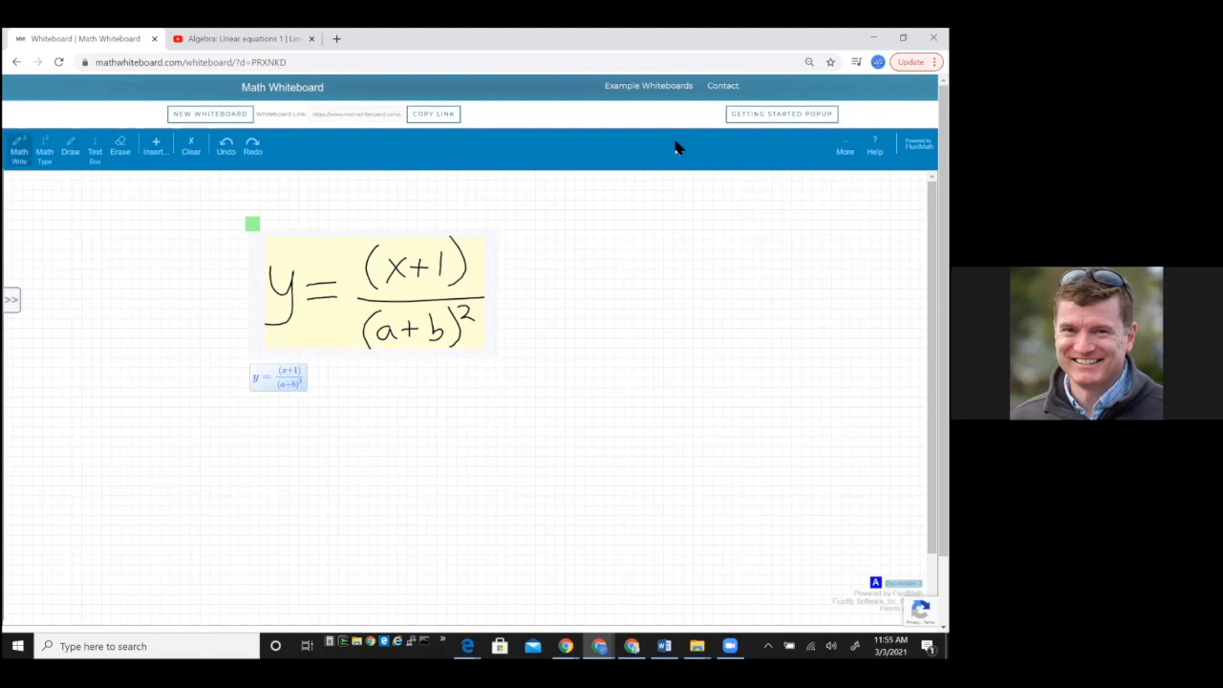
# - Copy the handwritten equation as Presentation MathML, paste it into the open Word document, and minimize Word
pyautogui.rightClick(465, 254)
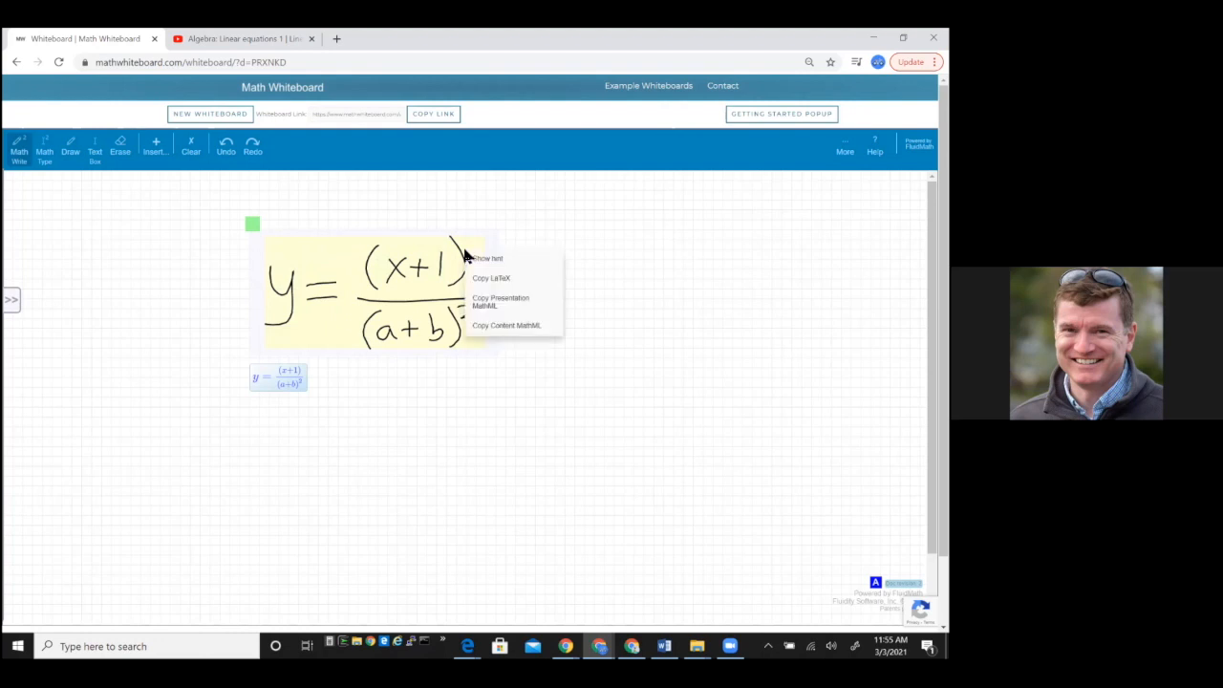
pyautogui.click(491, 307)
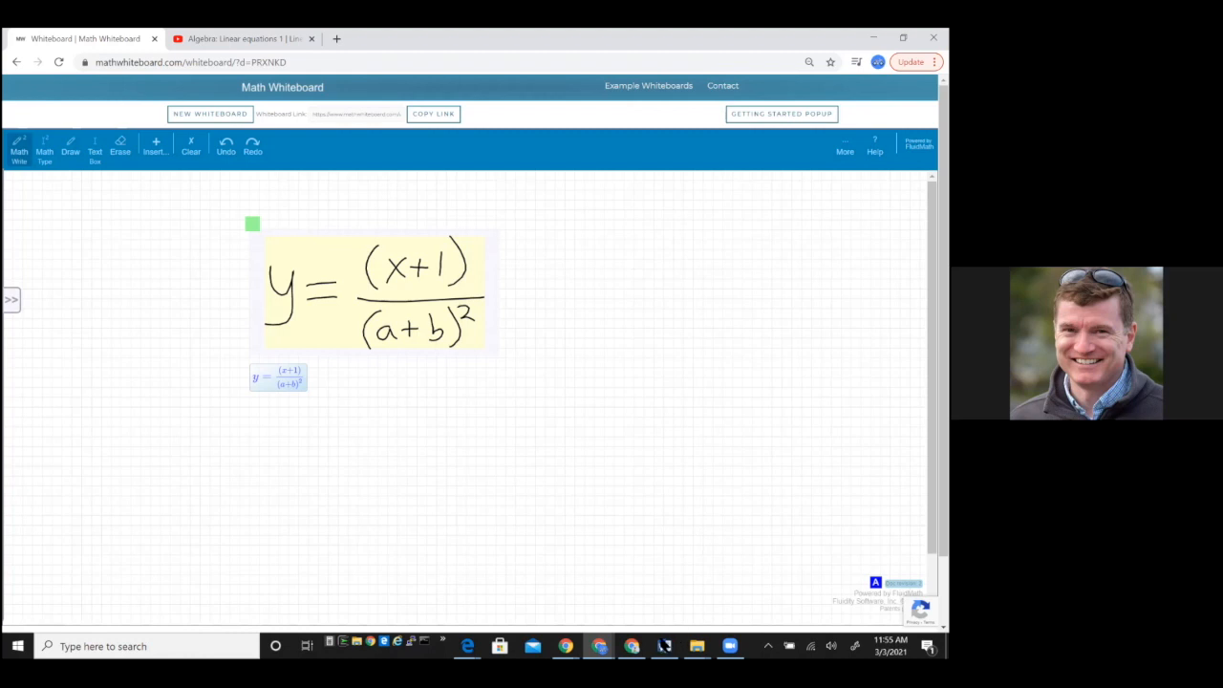
pyautogui.moveTo(664, 646)
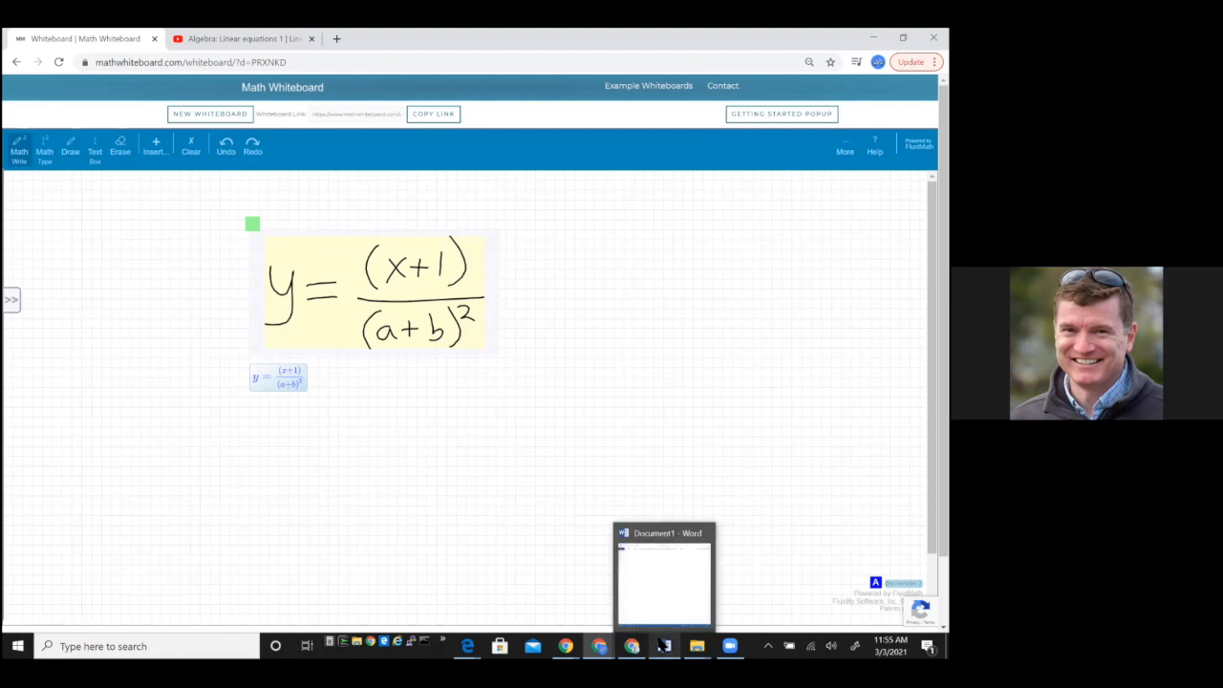
pyautogui.click(663, 646)
pyautogui.hotkey('ctrl', 'v')
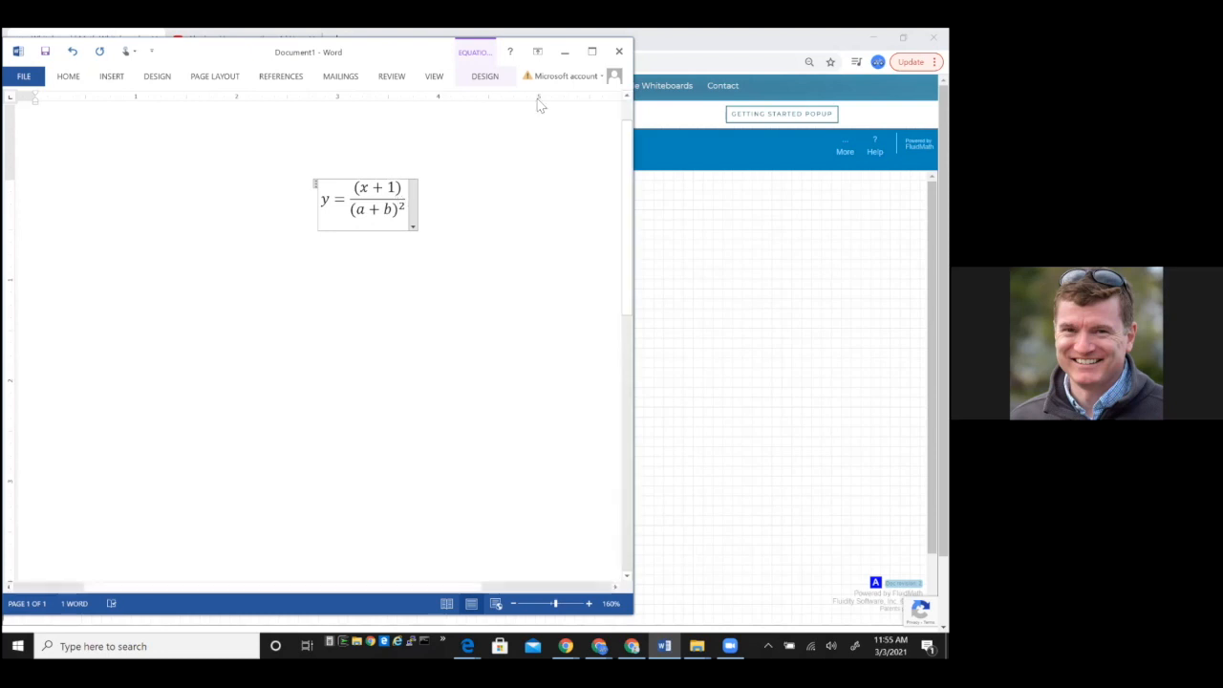
pyautogui.click(566, 52)
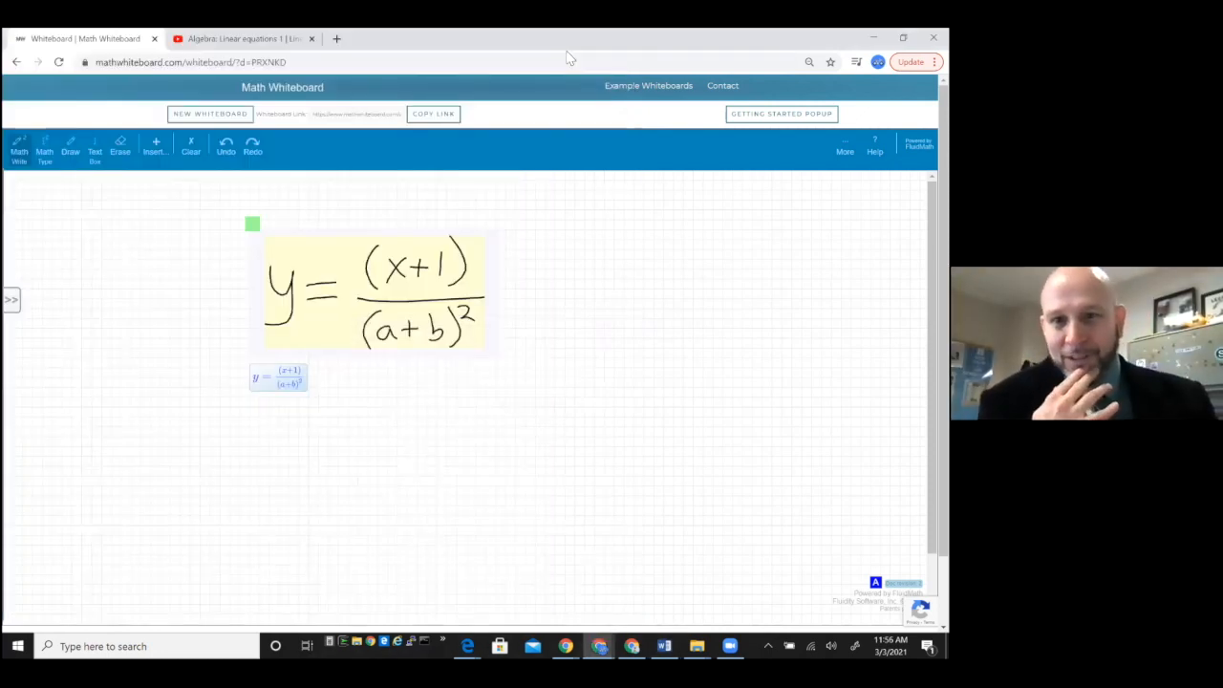